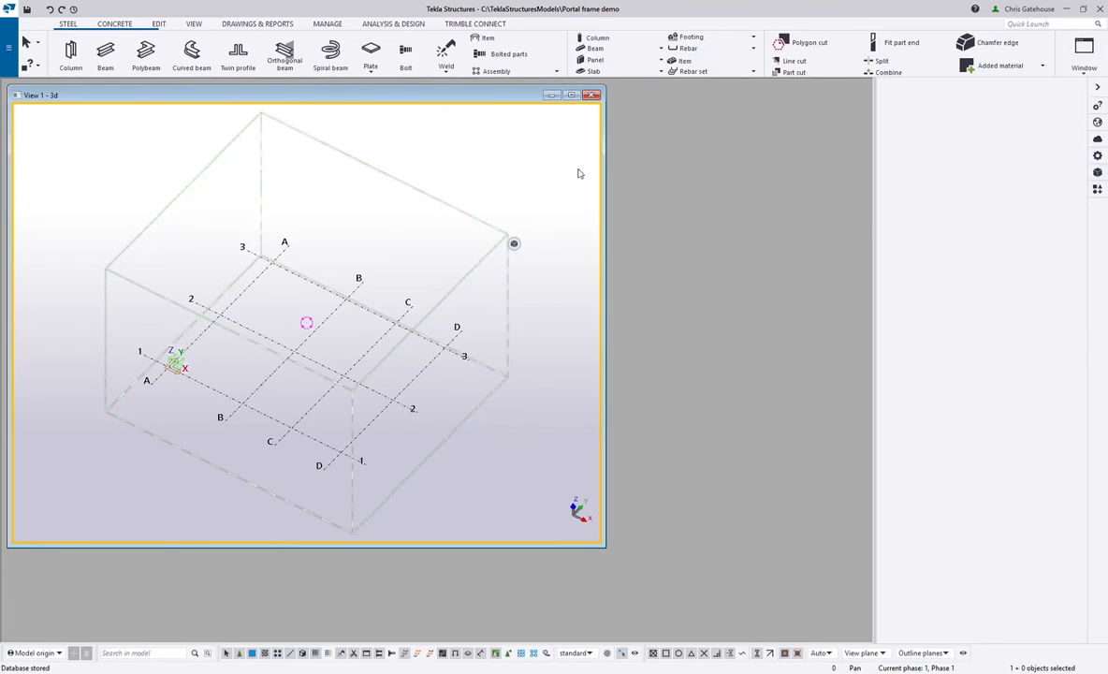
# Maximize the 3D view and set the rectangular grid's X coordinates to 0.00 4*6000
pyautogui.doubleClick(461, 98)
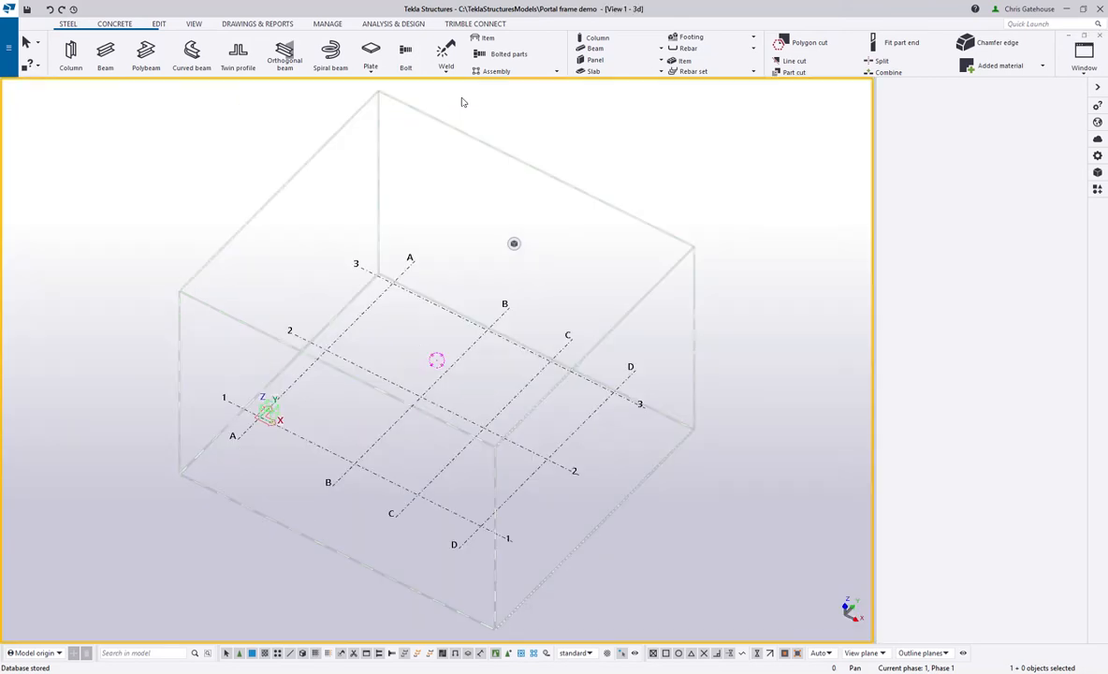
pyautogui.moveTo(462, 285); pyautogui.dragTo(455, 258, button='middle')
pyautogui.keyDown('ctrl'); pyautogui.moveTo(464, 332); pyautogui.dragTo(612, 251, button='middle'); pyautogui.keyUp('ctrl')
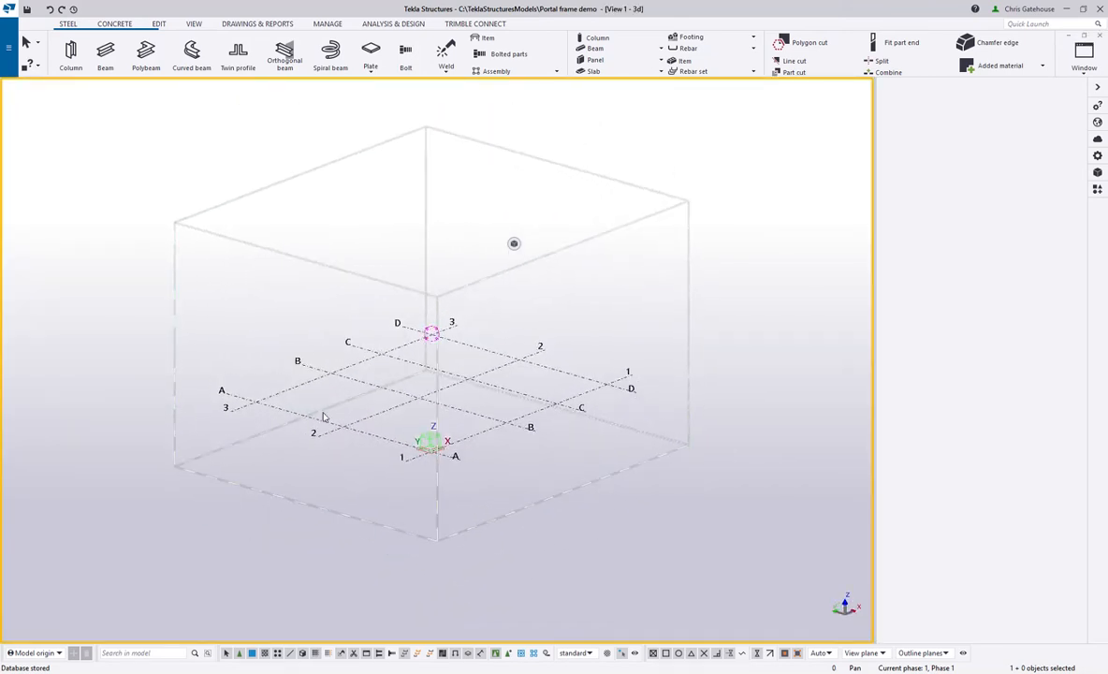
pyautogui.doubleClick(420, 402)
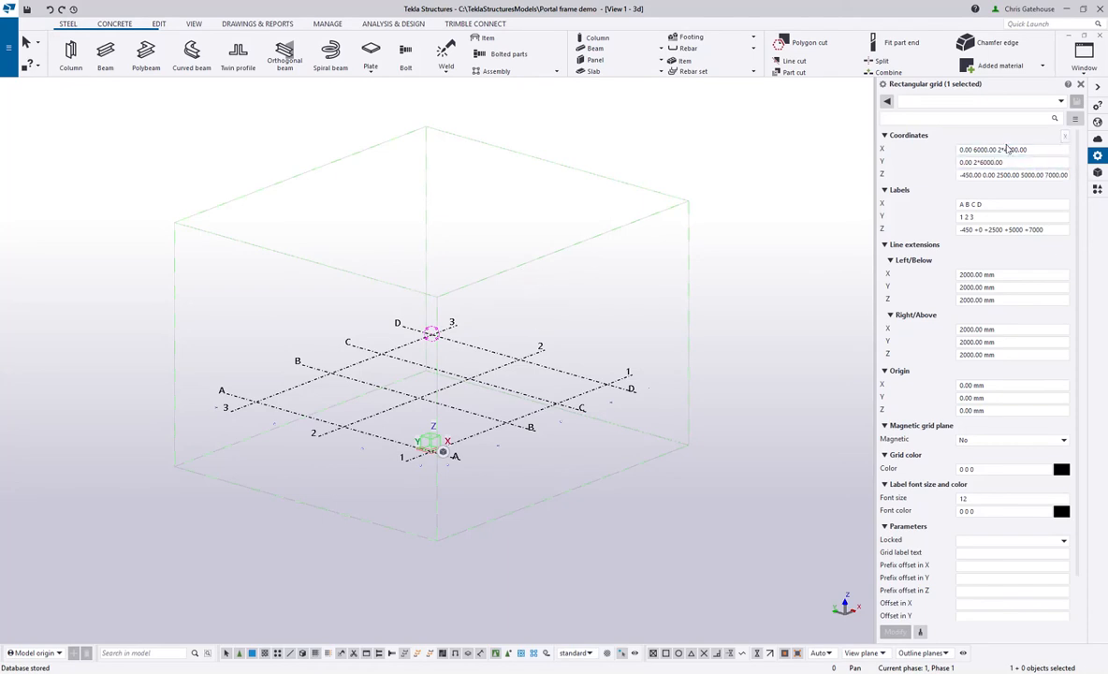
pyautogui.scroll(5, 462, 392)
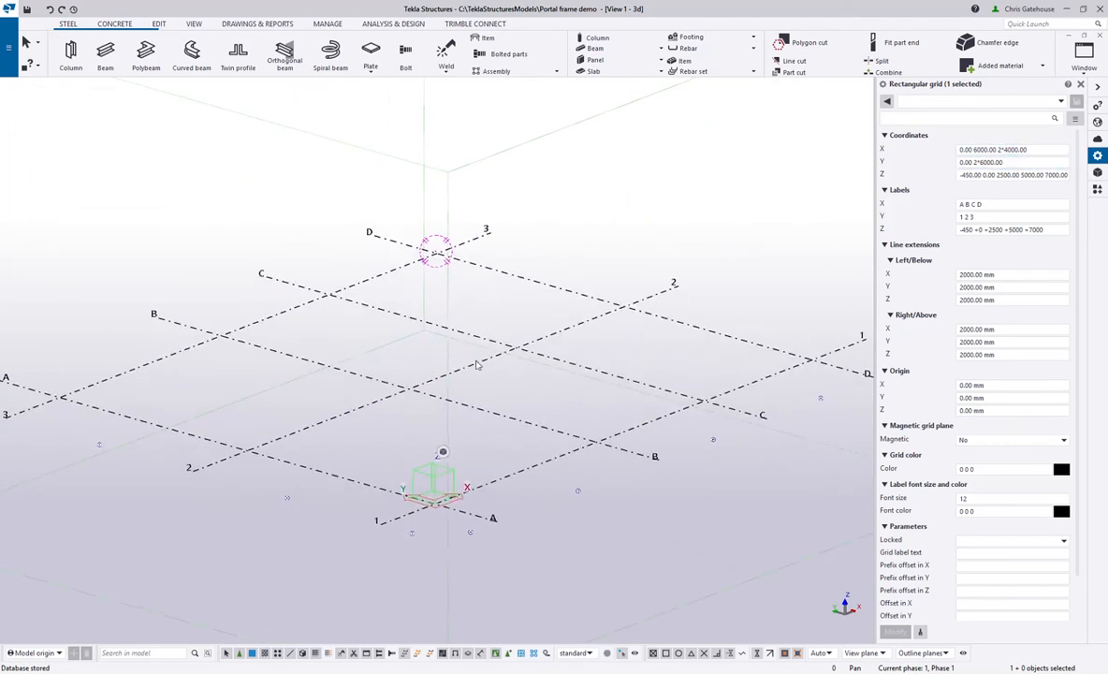
pyautogui.click(975, 150)
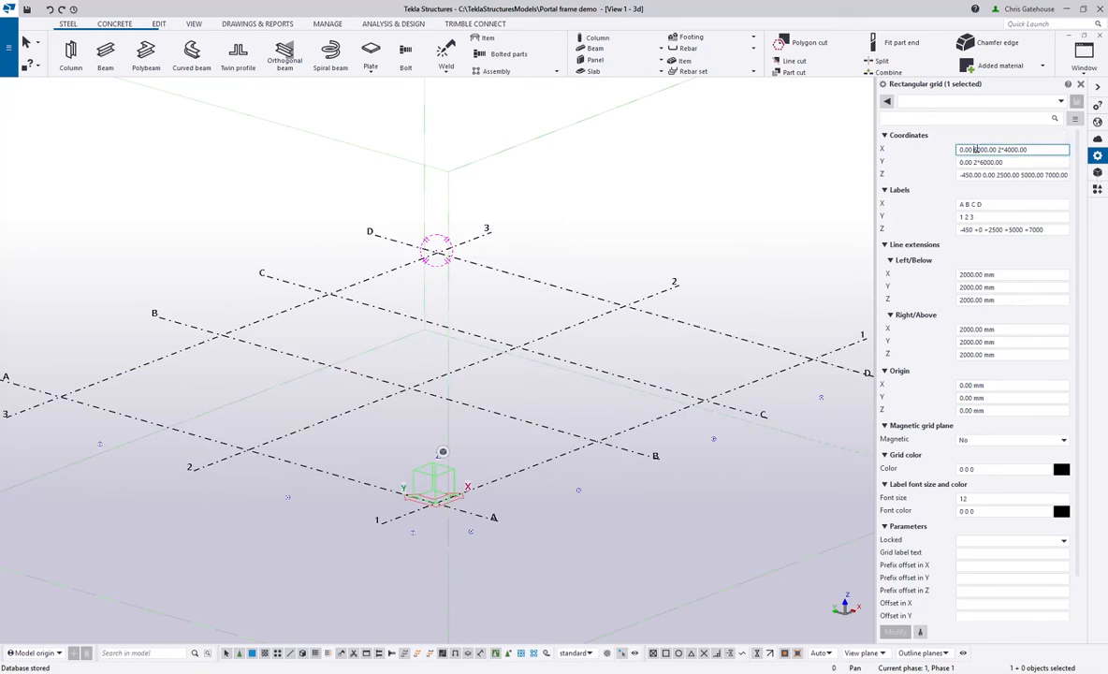
pyautogui.hotkey('shift', 'End')
pyautogui.write('4')
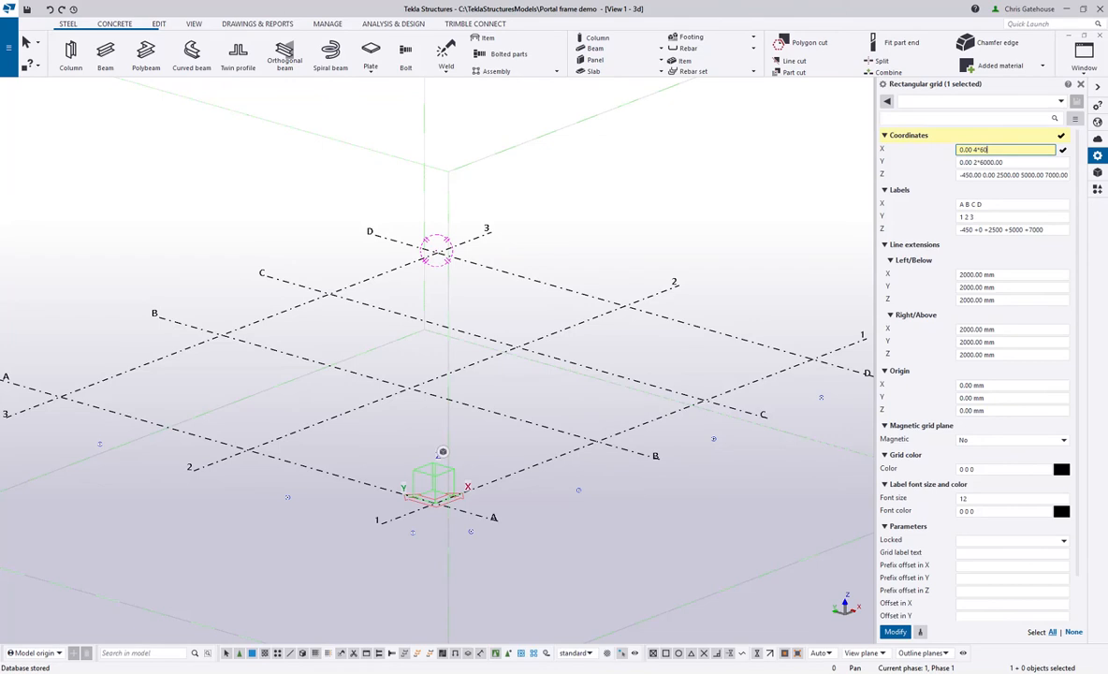
# Set the grid's Y coordinates to 0.00 2*12000 and its Z coordinates to -450.00 0.00 7000
pyautogui.click(982, 162)
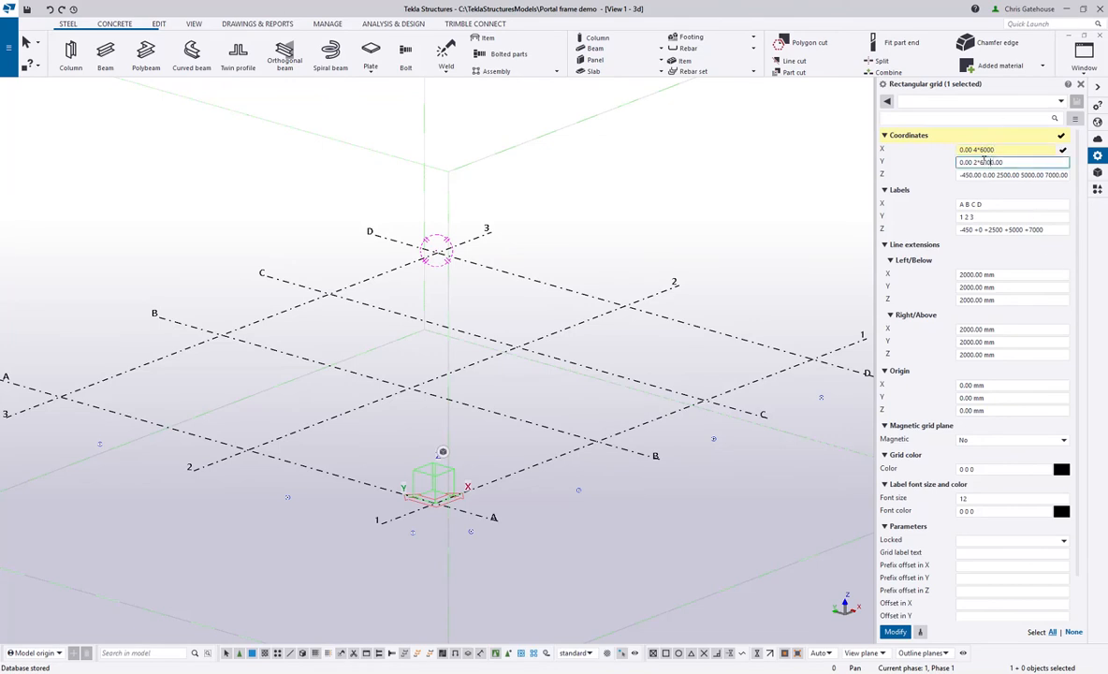
pyautogui.hotkey('shift', 'End')
pyautogui.press('Delete')
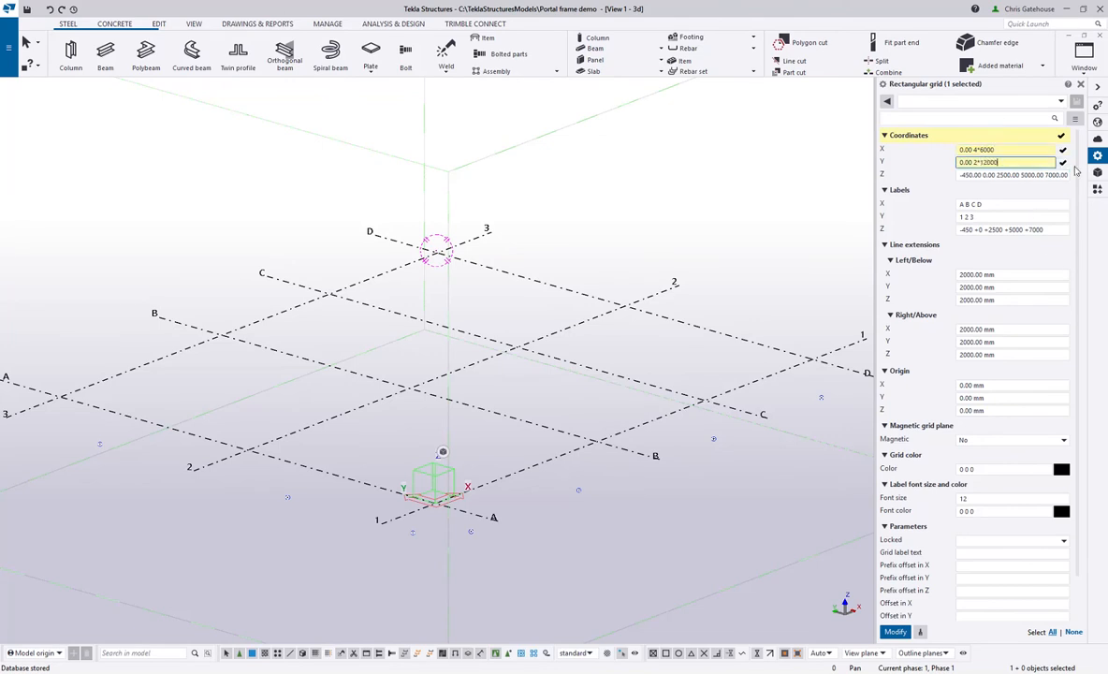
pyautogui.press('Tab')
pyautogui.click(997, 175)
pyautogui.hotkey('shift', 'End')
pyautogui.write('7000')
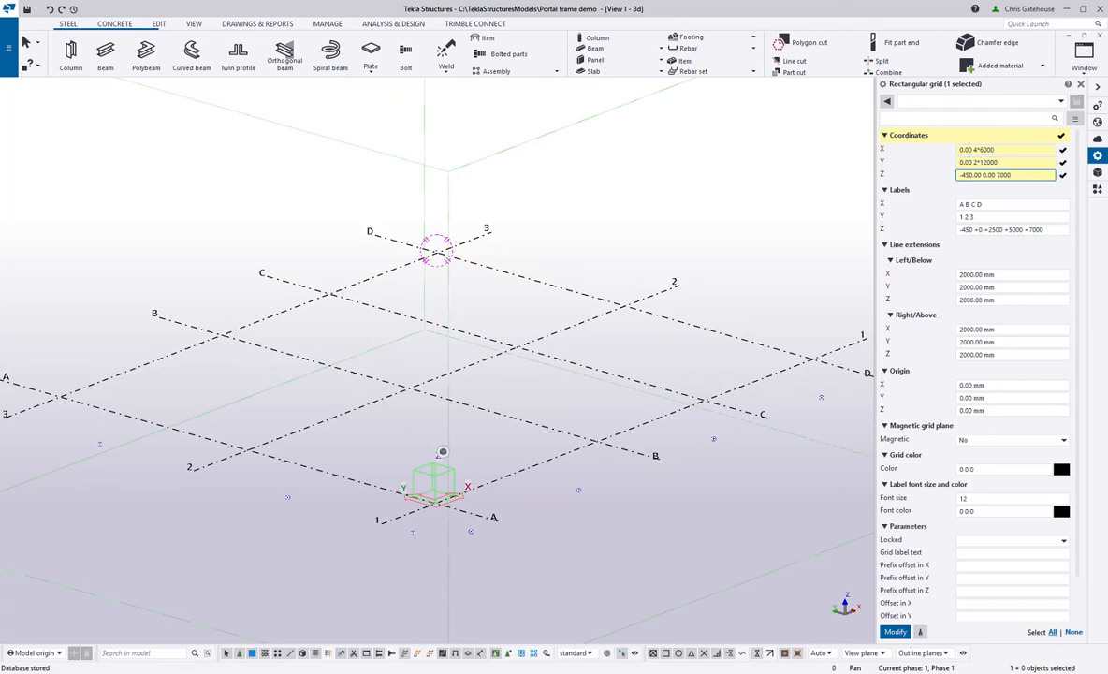
# Set the grid labels to A B C D E F G H in X, 1 to 9 in Y and -450 +0 +7000 in Z, and apply the modifications
pyautogui.click(1019, 230)
pyautogui.hotkey('shift', 'End')
pyautogui.write('7')
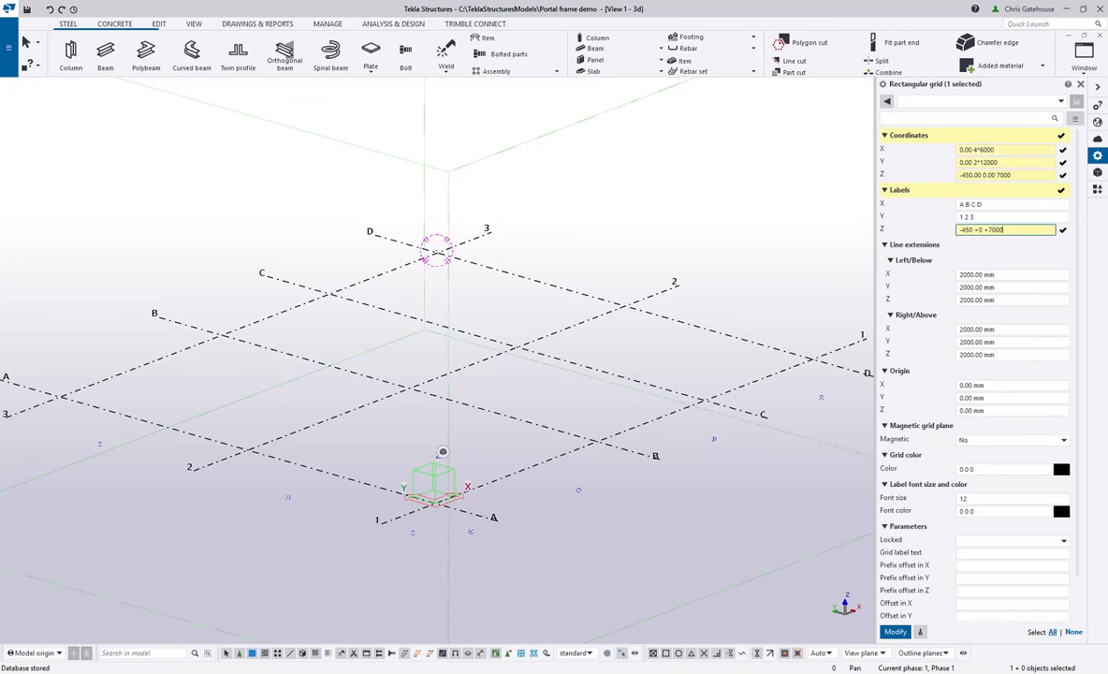
pyautogui.click(997, 203)
pyautogui.write('E')
pyautogui.click(990, 215)
pyautogui.write('4 5 6 7 8 9')
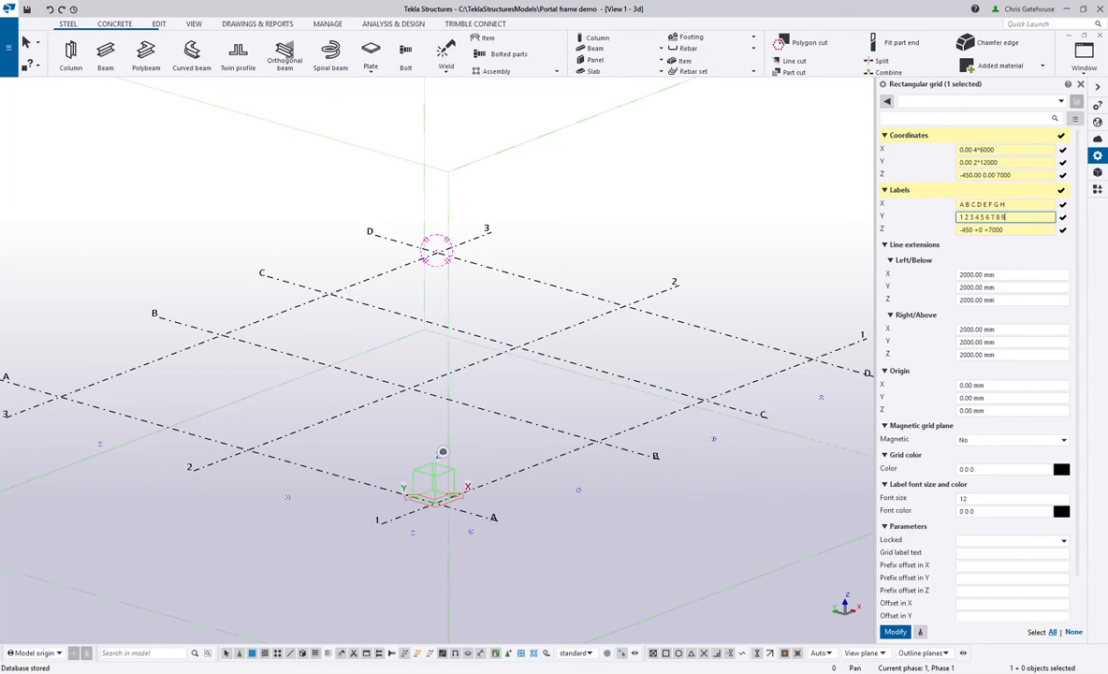
pyautogui.click(897, 634)
# Fit the work area to the entire model so it encloses the enlarged grid
pyautogui.scroll(-5, 604, 246)
pyautogui.rightClick(603, 245)
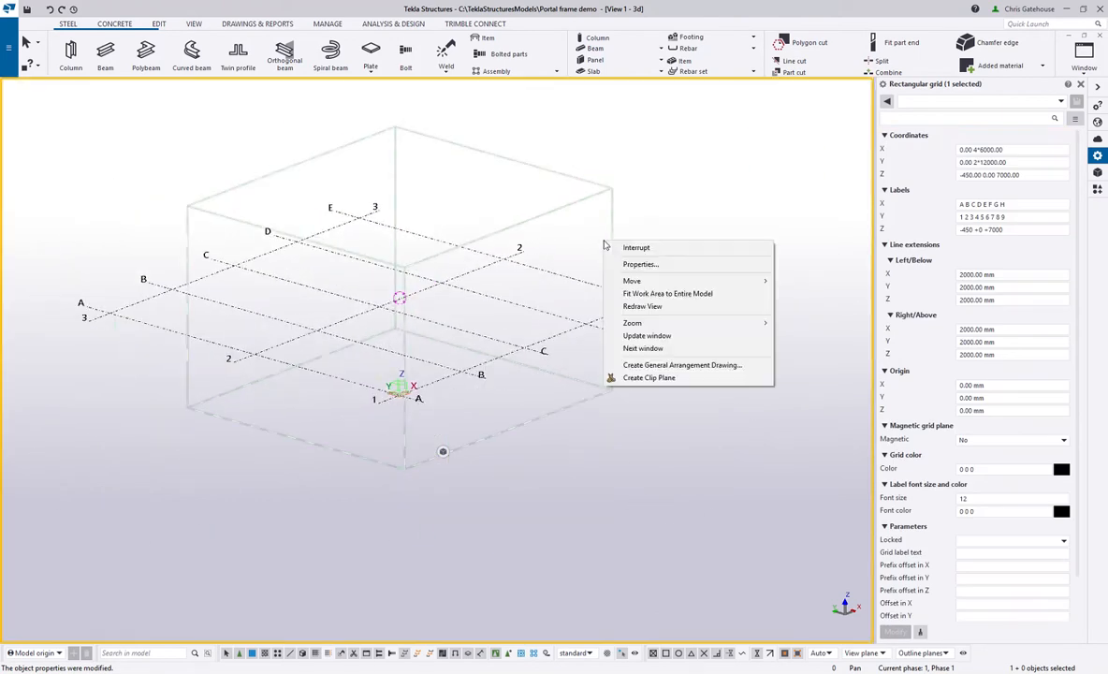
pyautogui.click(667, 293)
pyautogui.rightClick(666, 233)
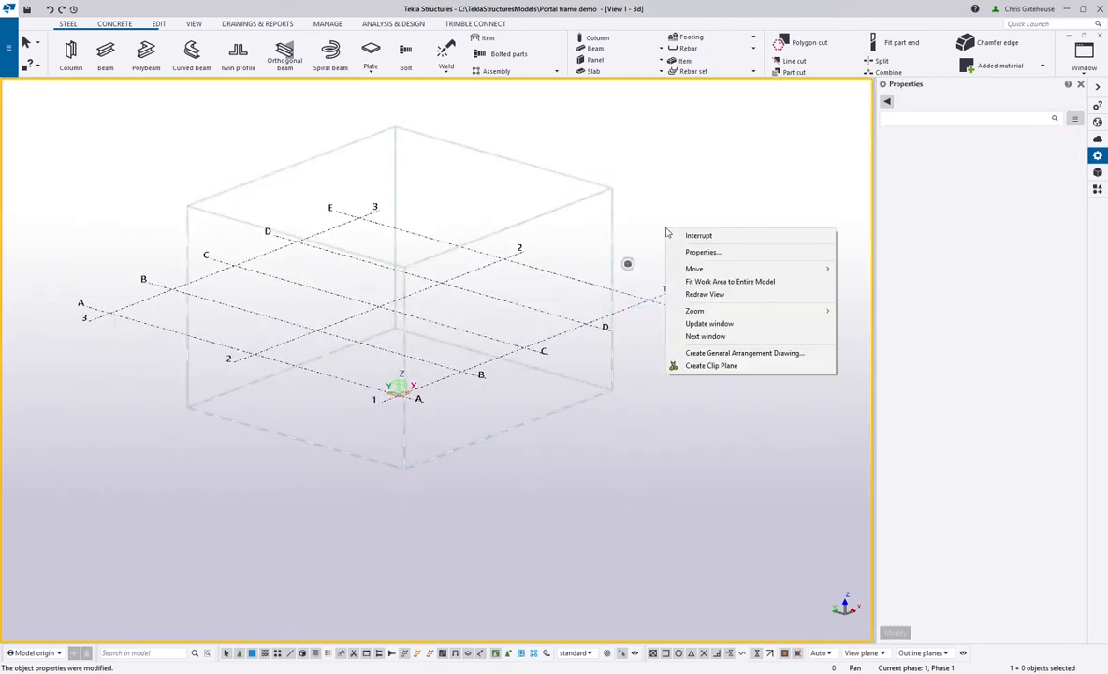
pyautogui.click(685, 282)
pyautogui.keyDown('ctrl'); pyautogui.moveTo(430, 367); pyautogui.dragTo(711, 389, button='middle'); pyautogui.keyUp('ctrl')
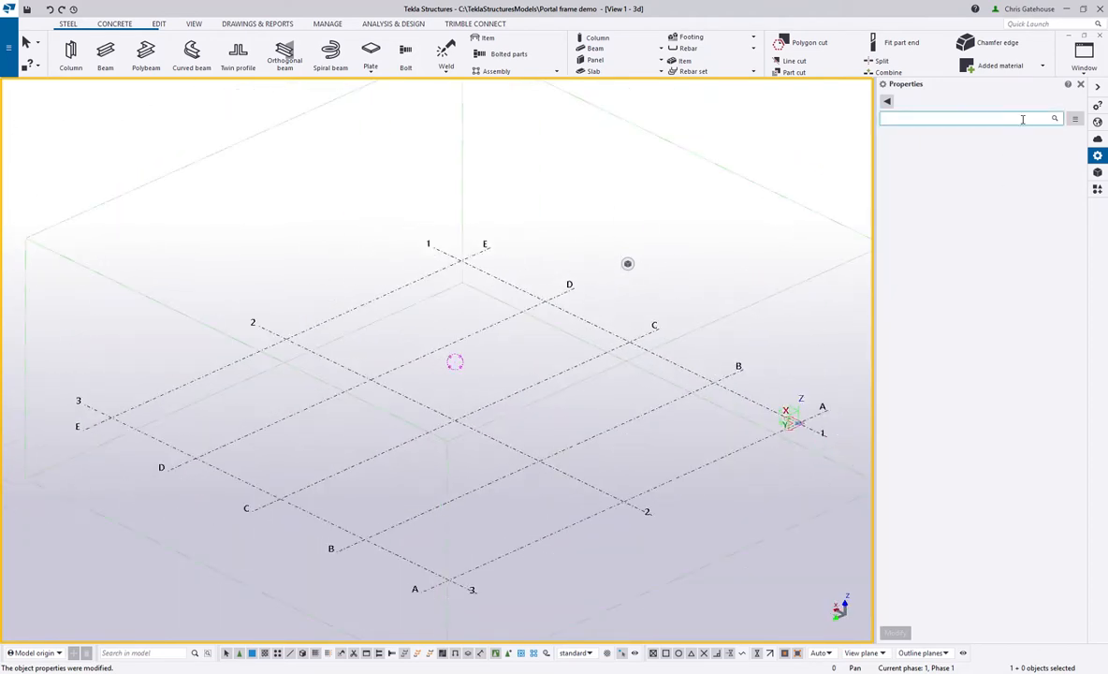
# Try to move the rectangular grid in the 3D view, undo the change and close the properties
pyautogui.click(703, 381)
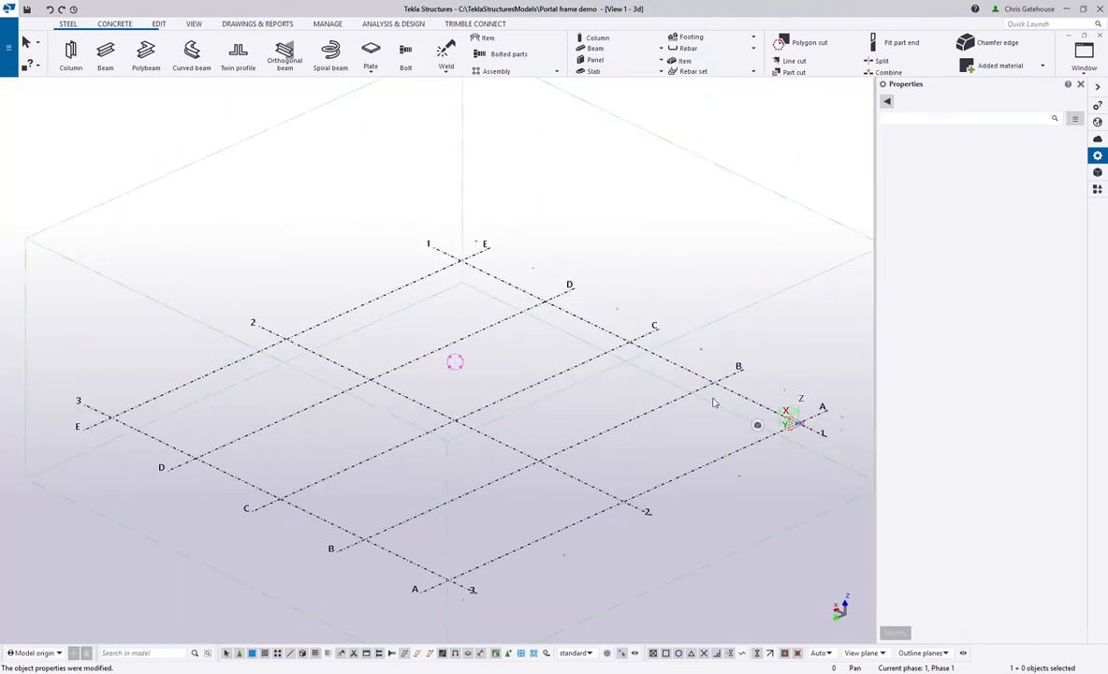
pyautogui.moveTo(687, 399); pyautogui.dragTo(691, 428)
pyautogui.scroll(2, 644, 391)
pyautogui.hotkey('ctrl', 'z')
pyautogui.hotkey('ctrl', 'z')
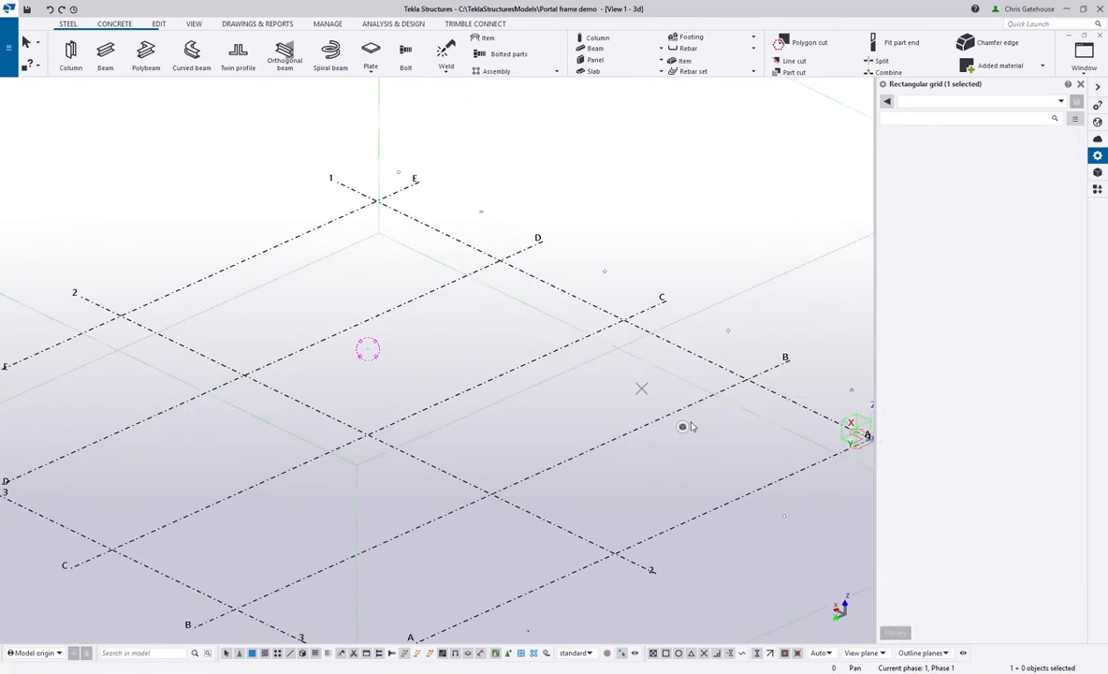
pyautogui.click(1081, 84)
pyautogui.scroll(-5, 543, 324)
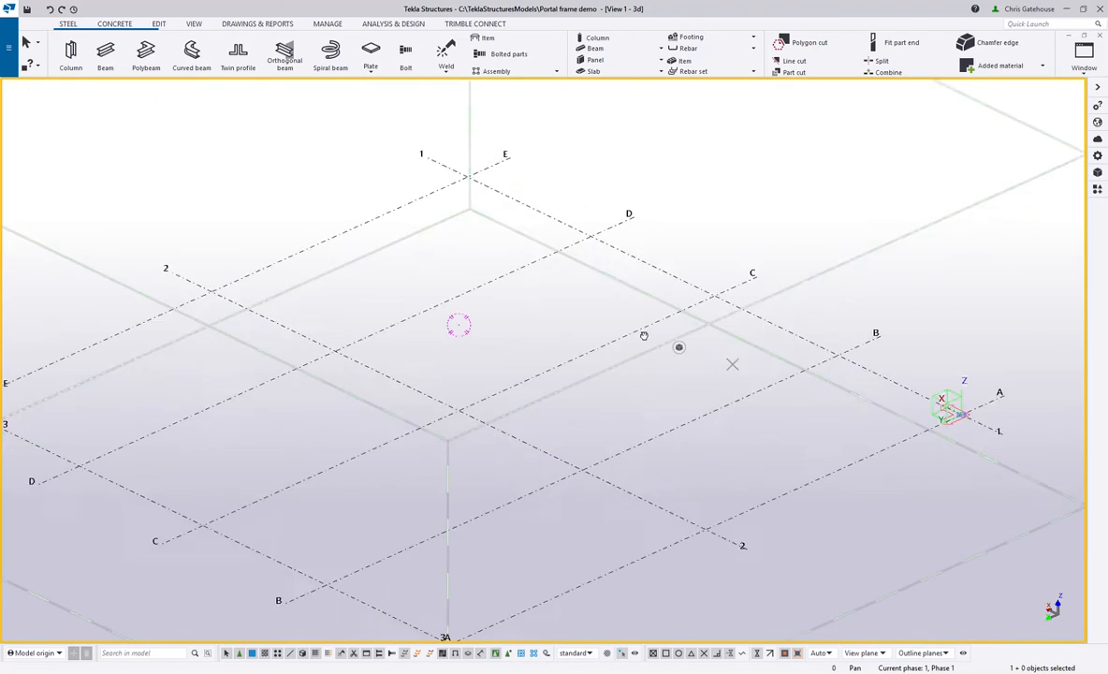
pyautogui.click(71, 51)
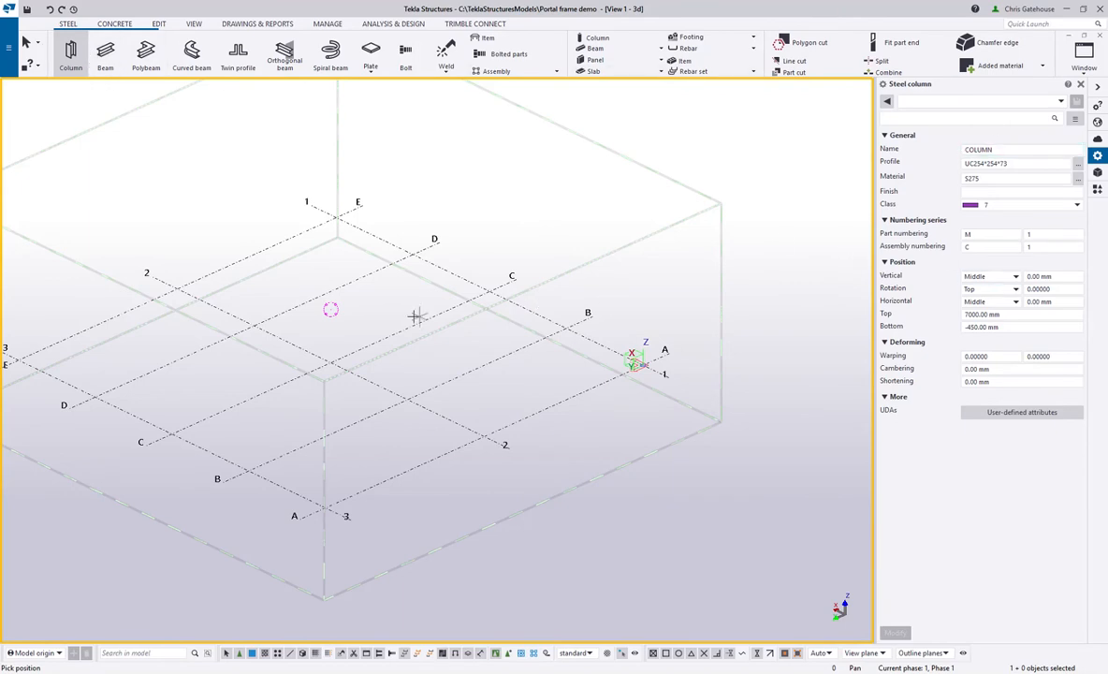
pyautogui.scroll(2, 329, 308)
pyautogui.rightClick(330, 307)
pyautogui.click(374, 312)
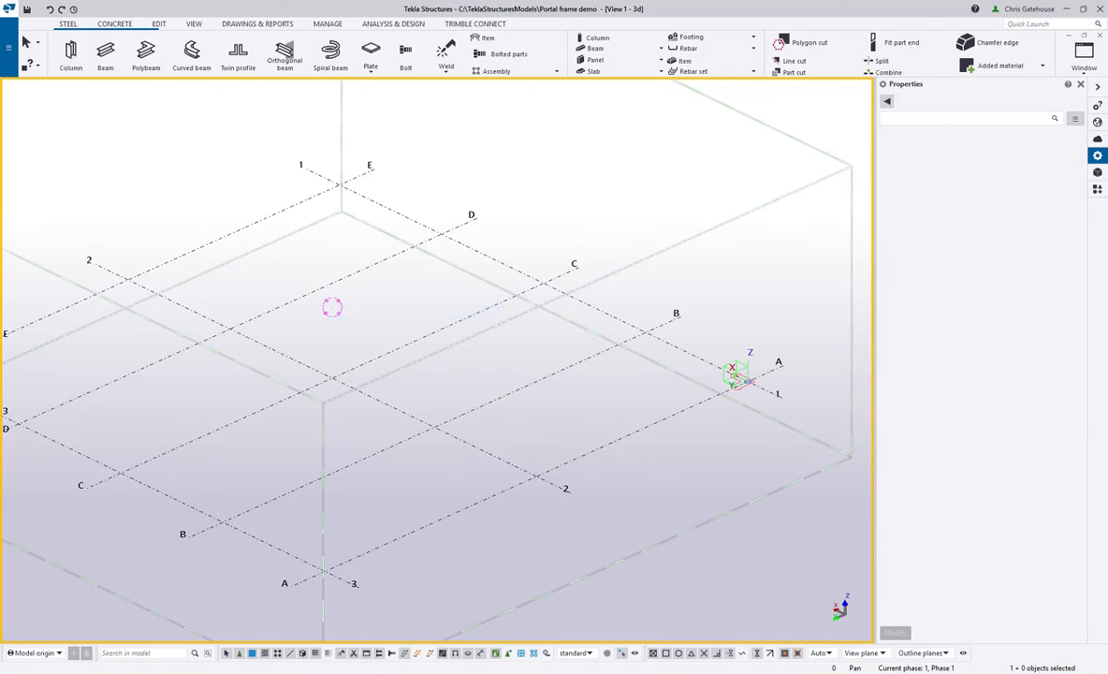
# Start a steel column and choose the UB356*171*45 profile from the UB 356 series in the profile catalogue
pyautogui.click(70, 52)
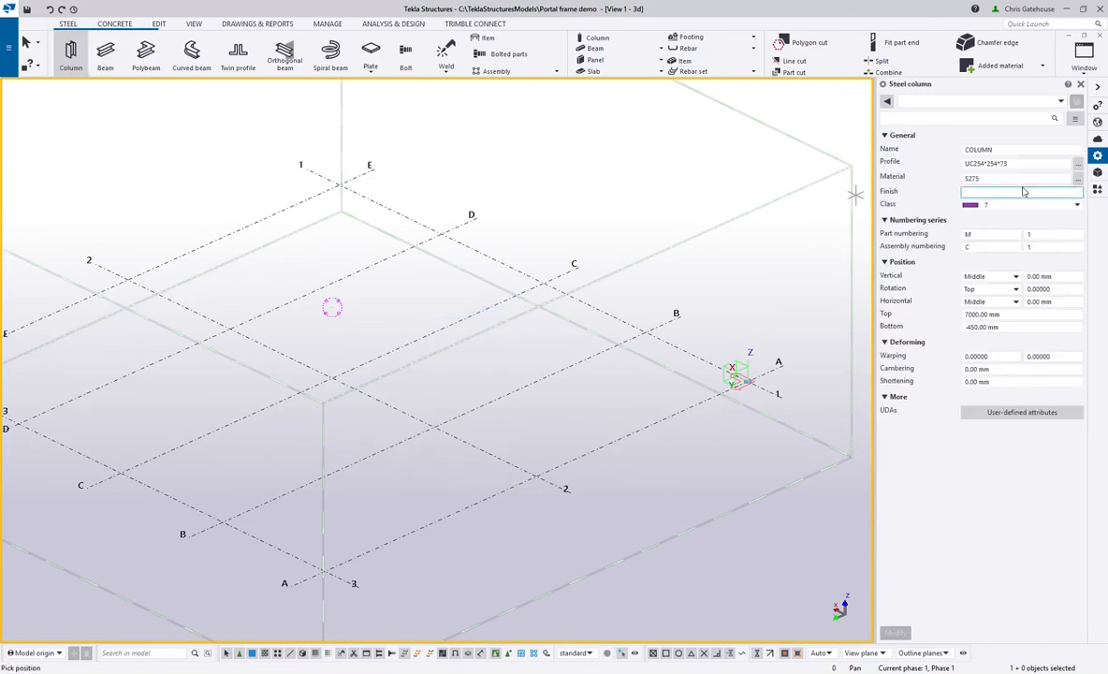
pyautogui.click(1078, 165)
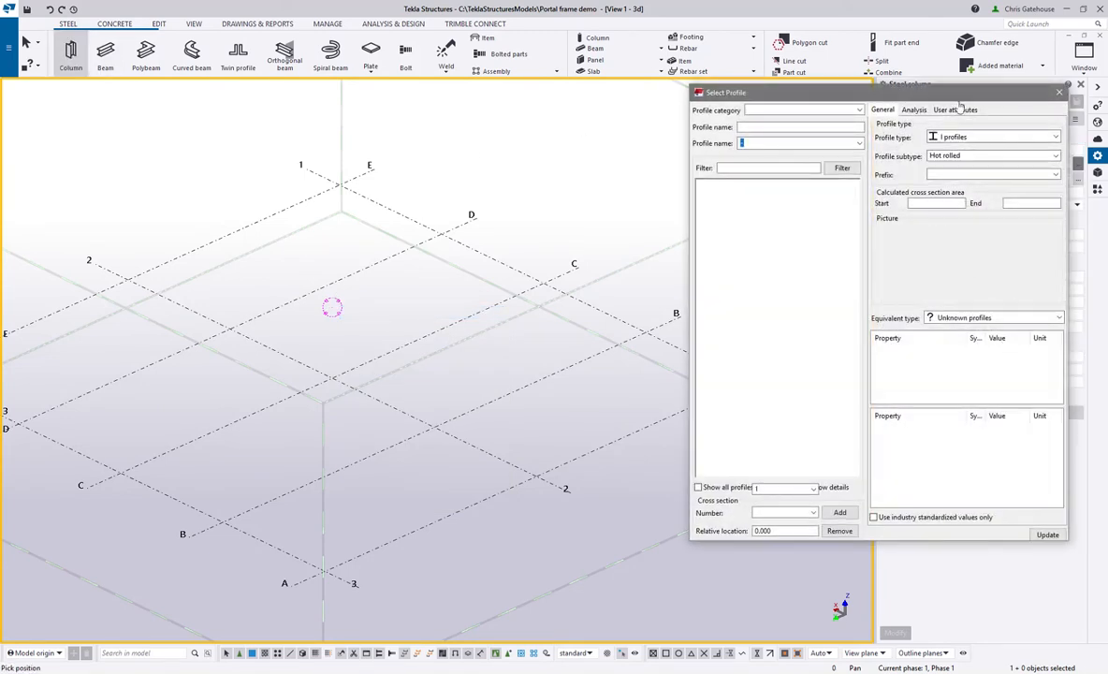
pyautogui.moveTo(737, 105); pyautogui.dragTo(749, 93)
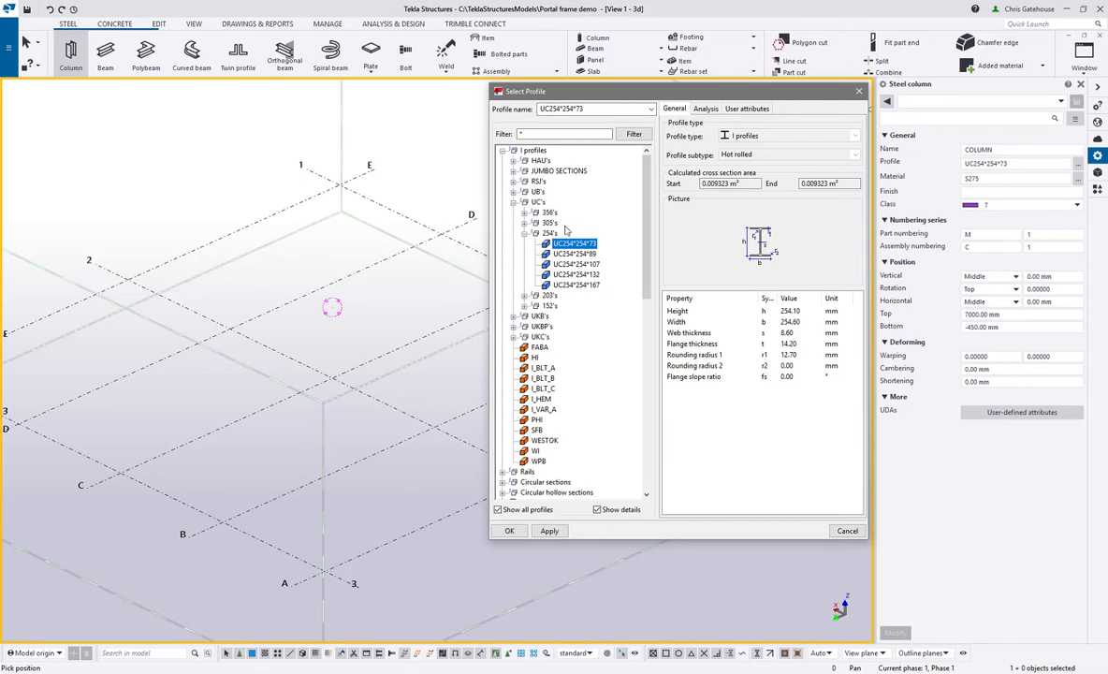
pyautogui.click(513, 191)
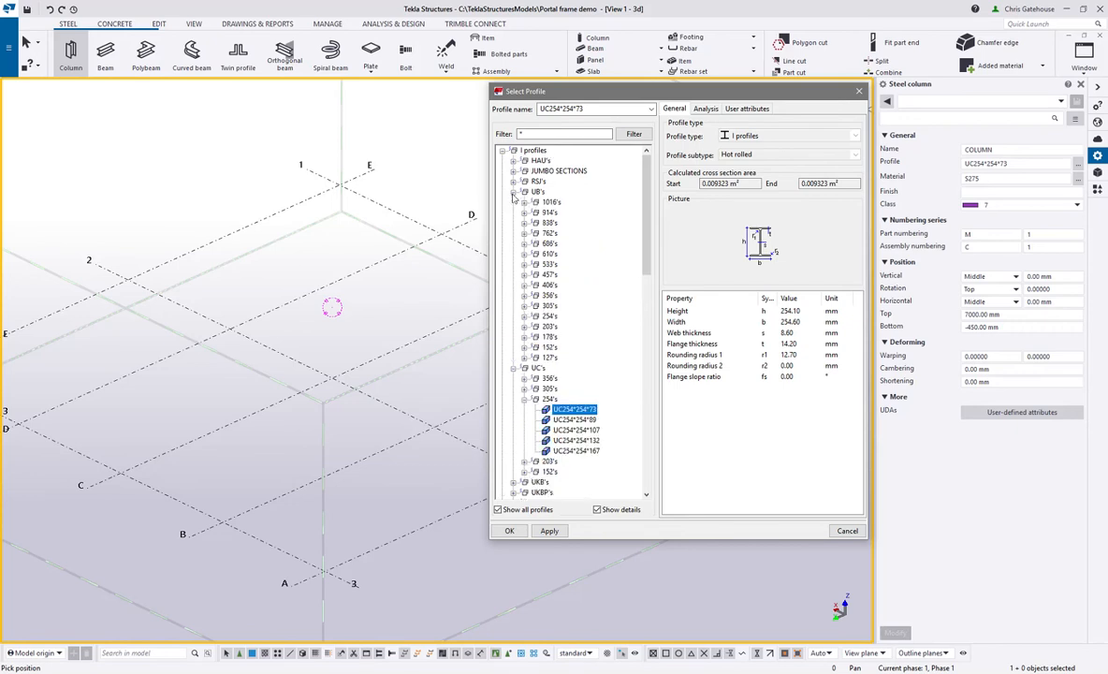
pyautogui.click(525, 296)
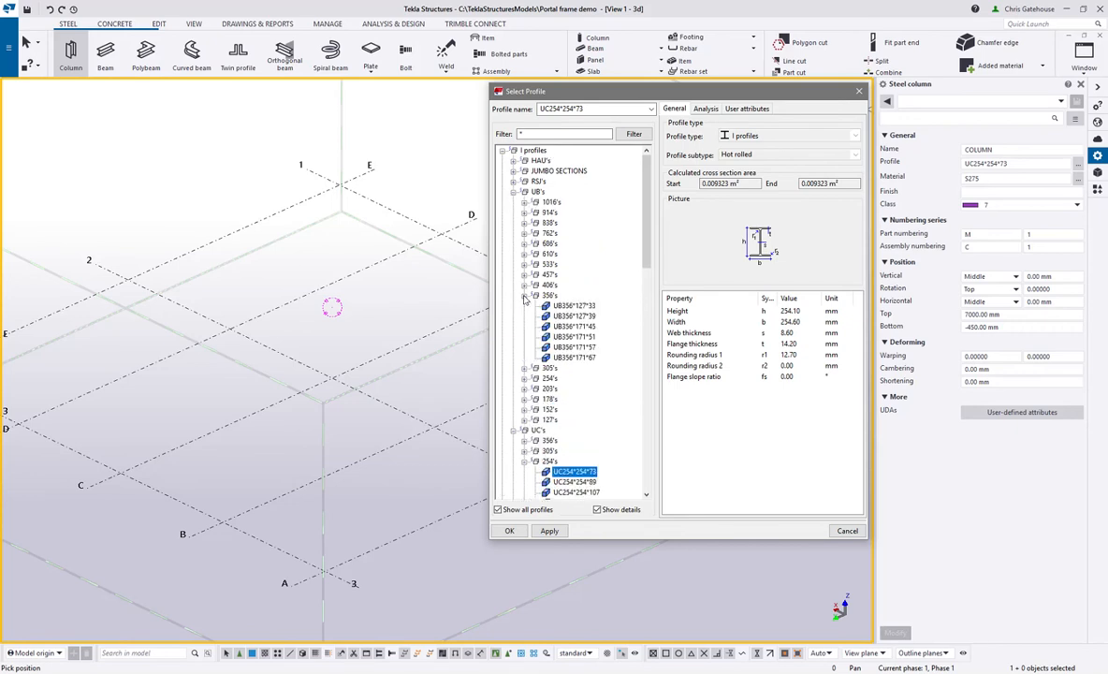
pyautogui.click(581, 327)
pyautogui.doubleClick(580, 327)
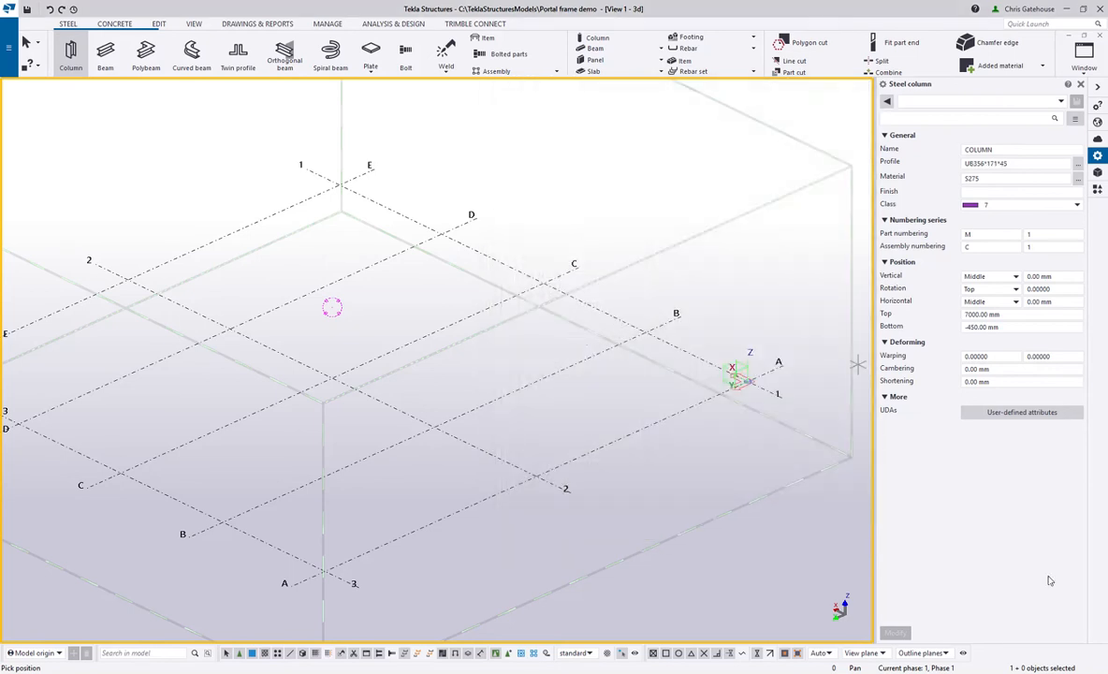
# Examine the steel and miscellaneous grades available for the column in the material catalogue
pyautogui.click(1078, 177)
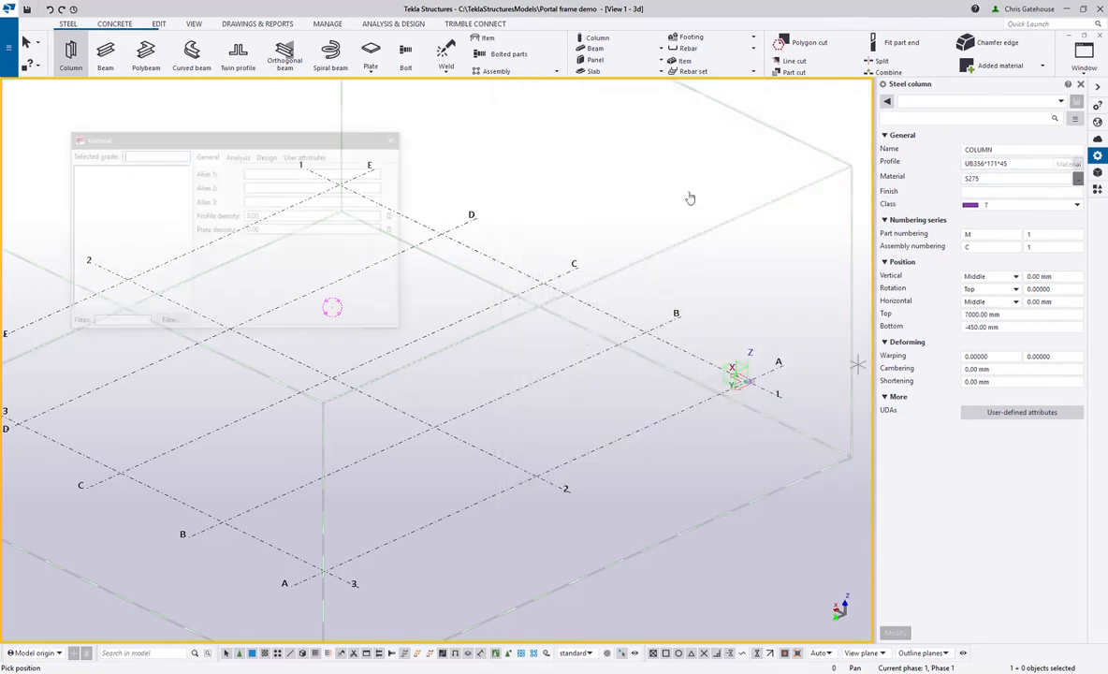
pyautogui.moveTo(103, 138); pyautogui.dragTo(730, 123)
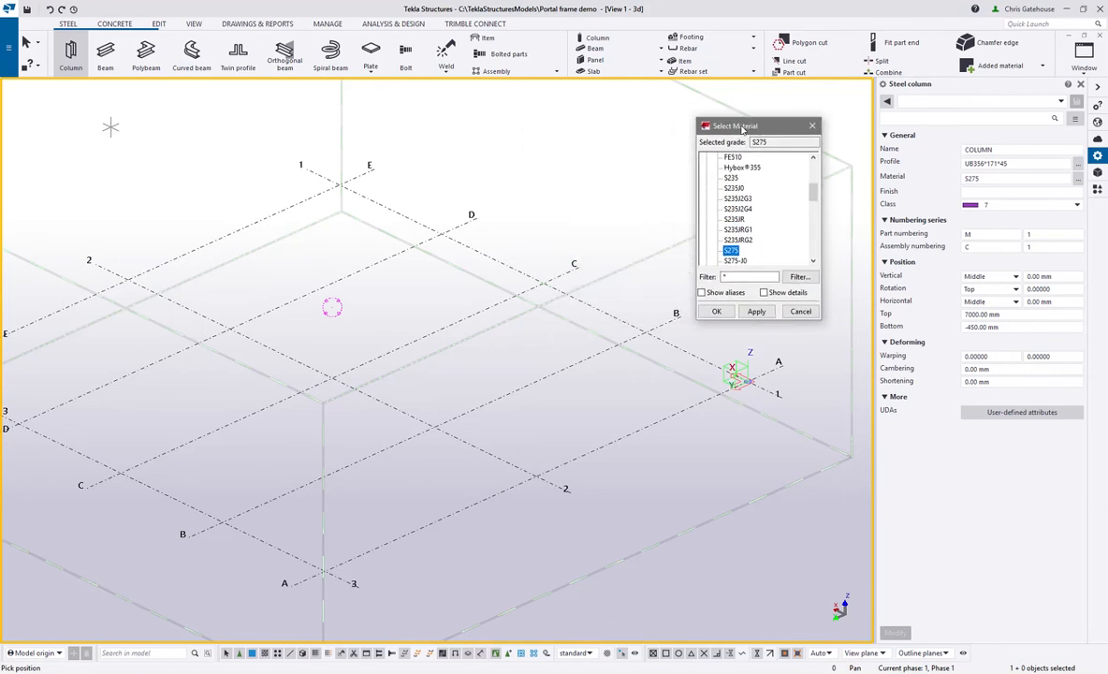
pyautogui.moveTo(780, 321); pyautogui.dragTo(789, 547)
pyautogui.scroll(4, 748, 166)
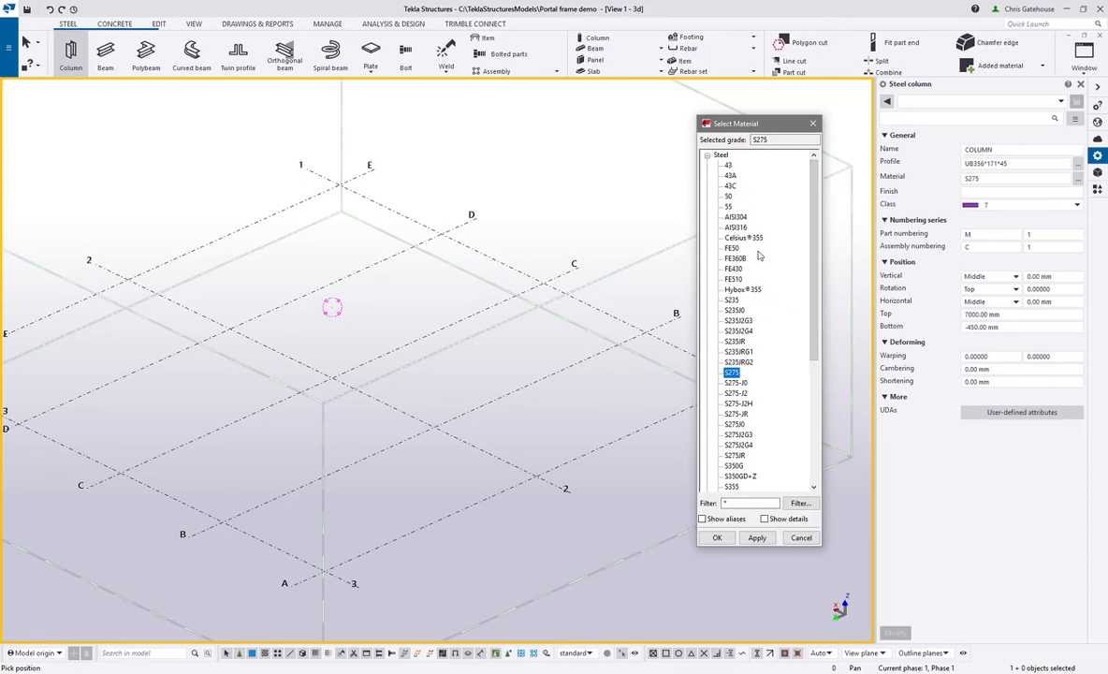
pyautogui.scroll(-7, 735, 220)
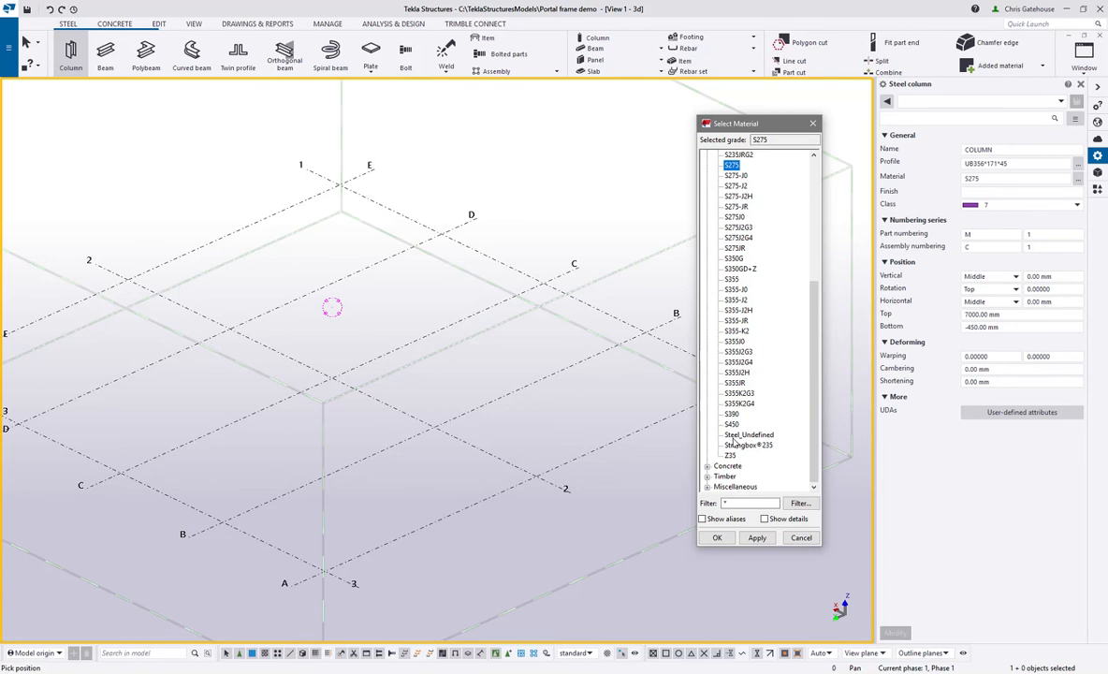
pyautogui.click(709, 486)
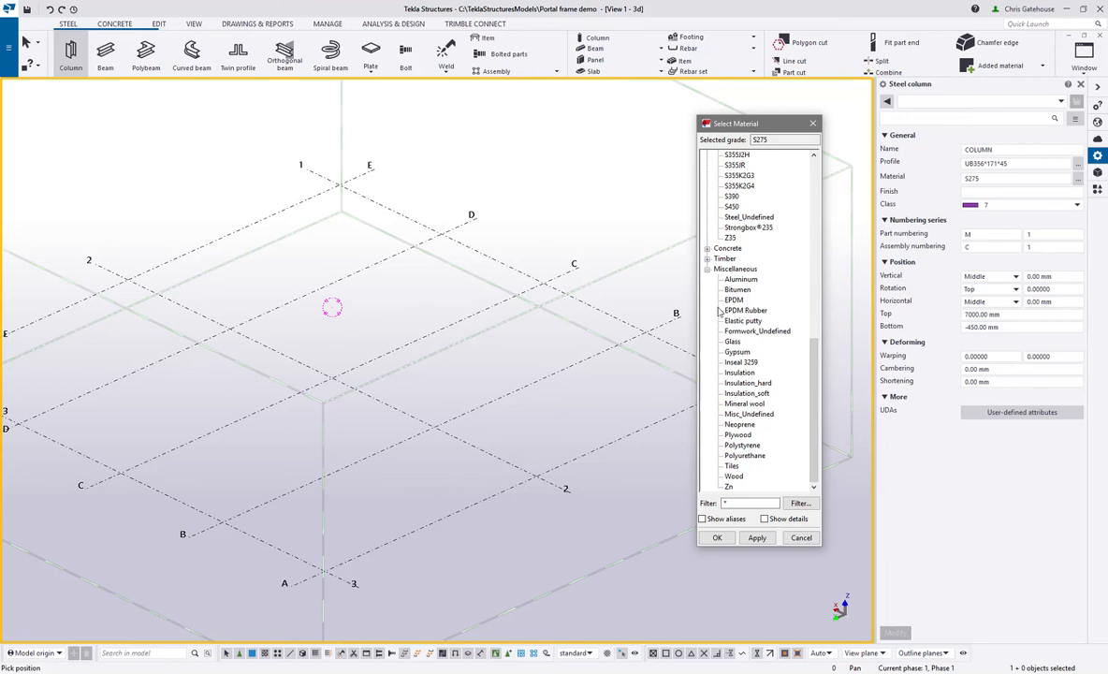
pyautogui.click(813, 124)
# Place the steel column at the intersection of grid lines A and 3, and end the column command
pyautogui.click(990, 192)
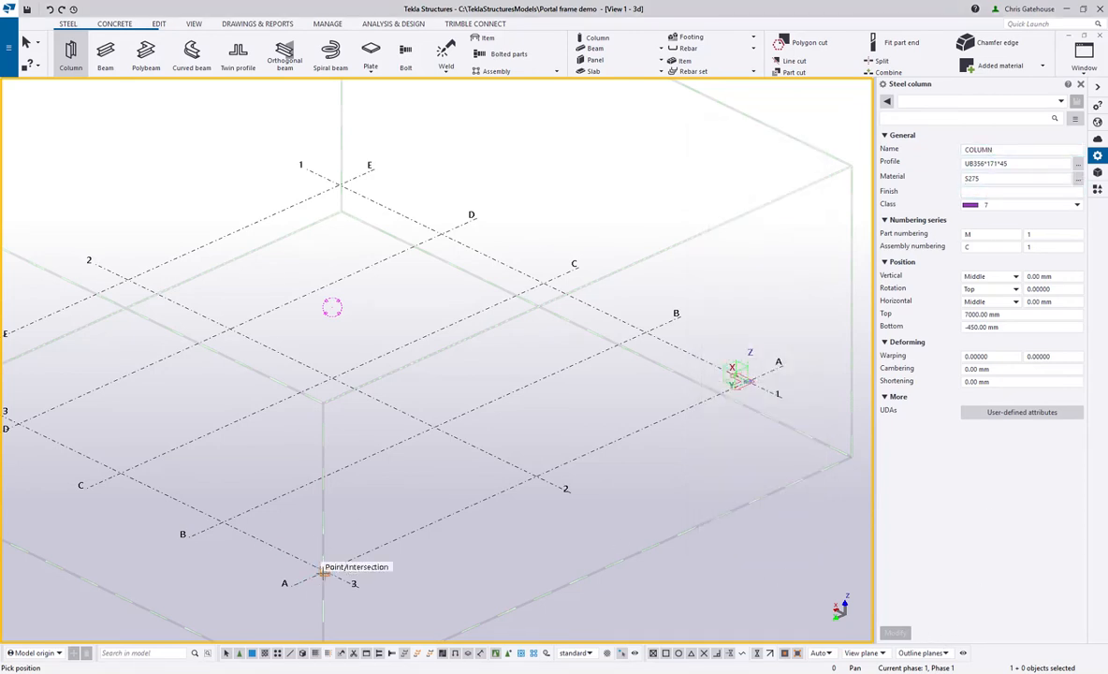
pyautogui.click(324, 571)
pyautogui.scroll(5, 309, 585)
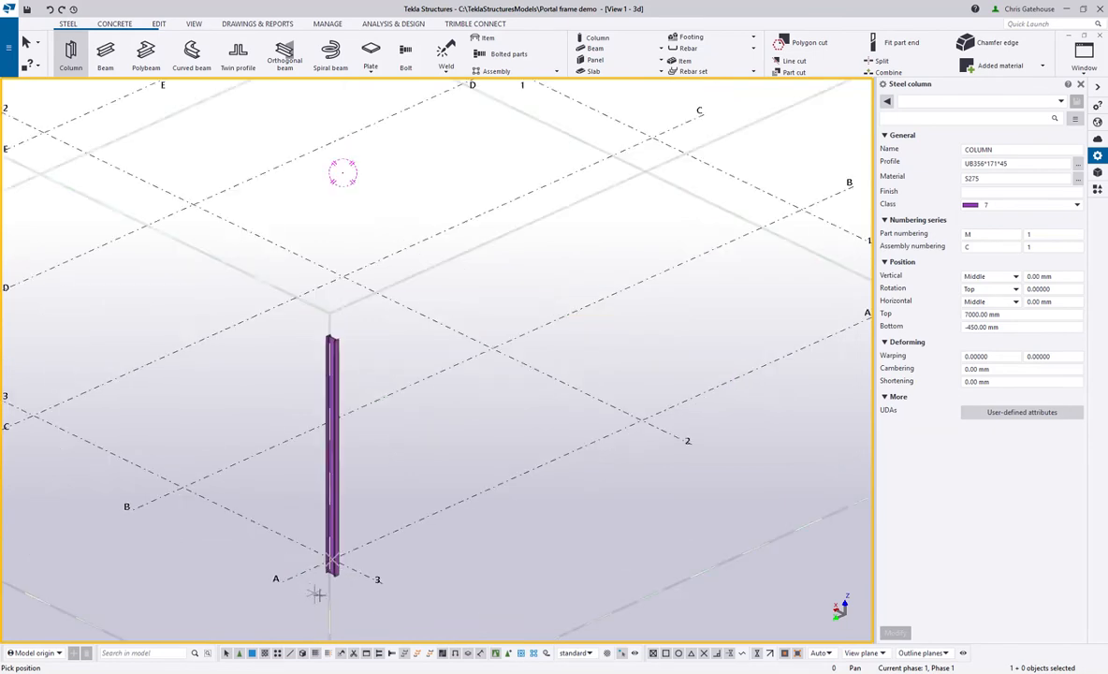
pyautogui.scroll(1, 334, 550)
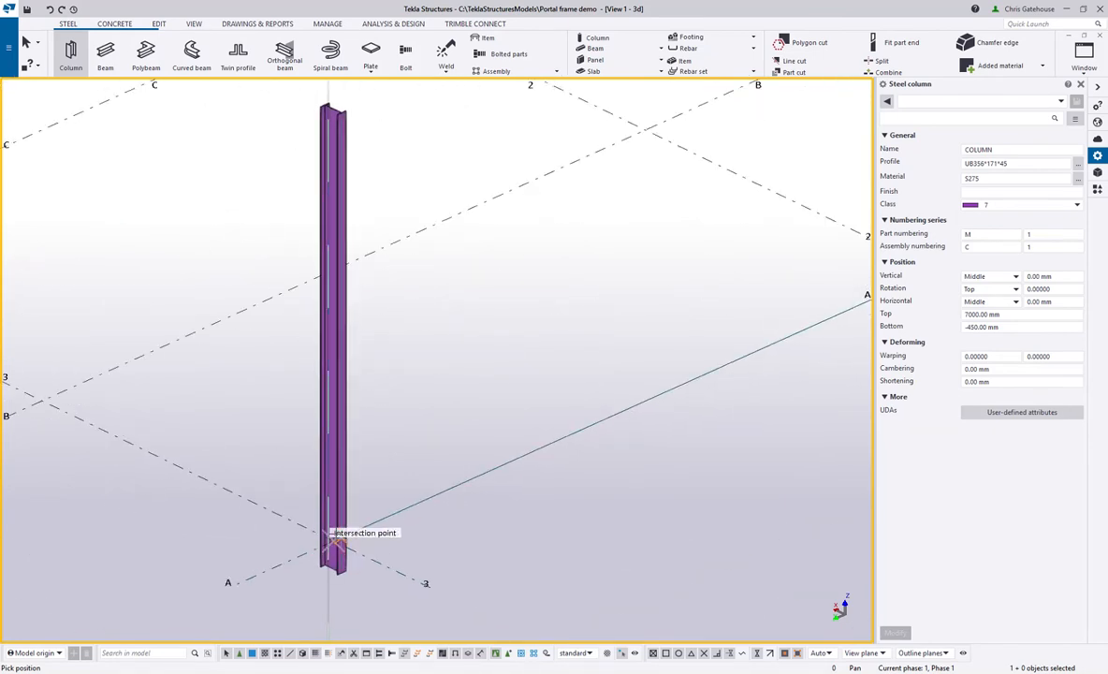
pyautogui.rightClick(343, 241)
pyautogui.click(393, 266)
pyautogui.click(1068, 84)
pyautogui.scroll(-3, 550, 252)
pyautogui.scroll(-2, 468, 273)
pyautogui.scroll(4, 469, 123)
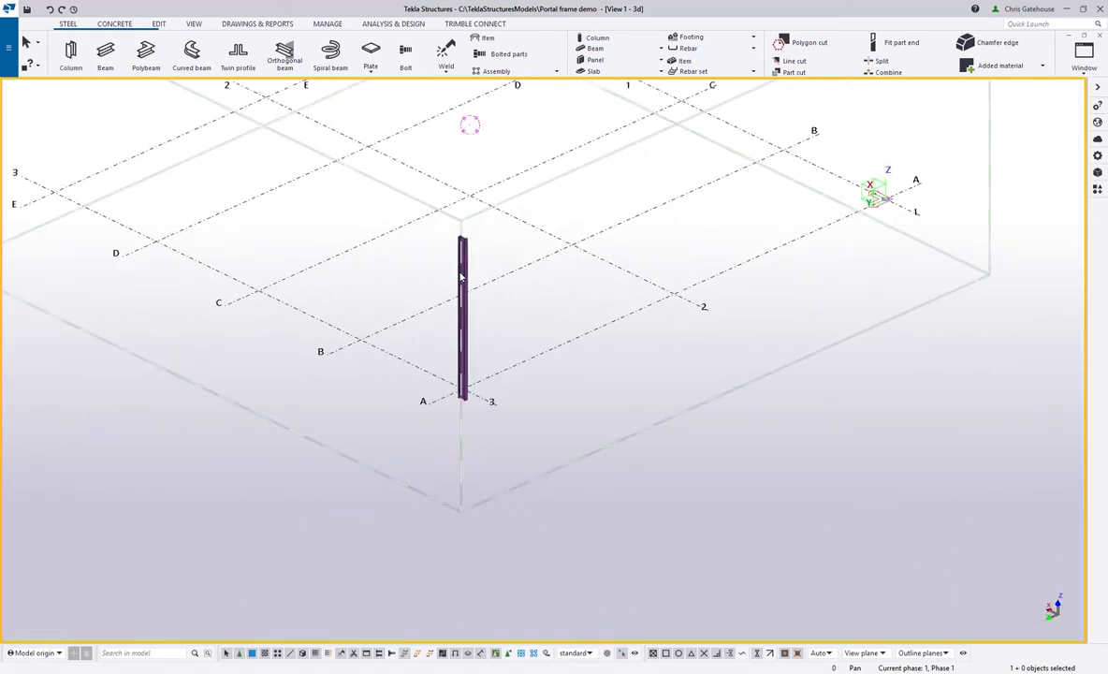
pyautogui.scroll(2, 463, 454)
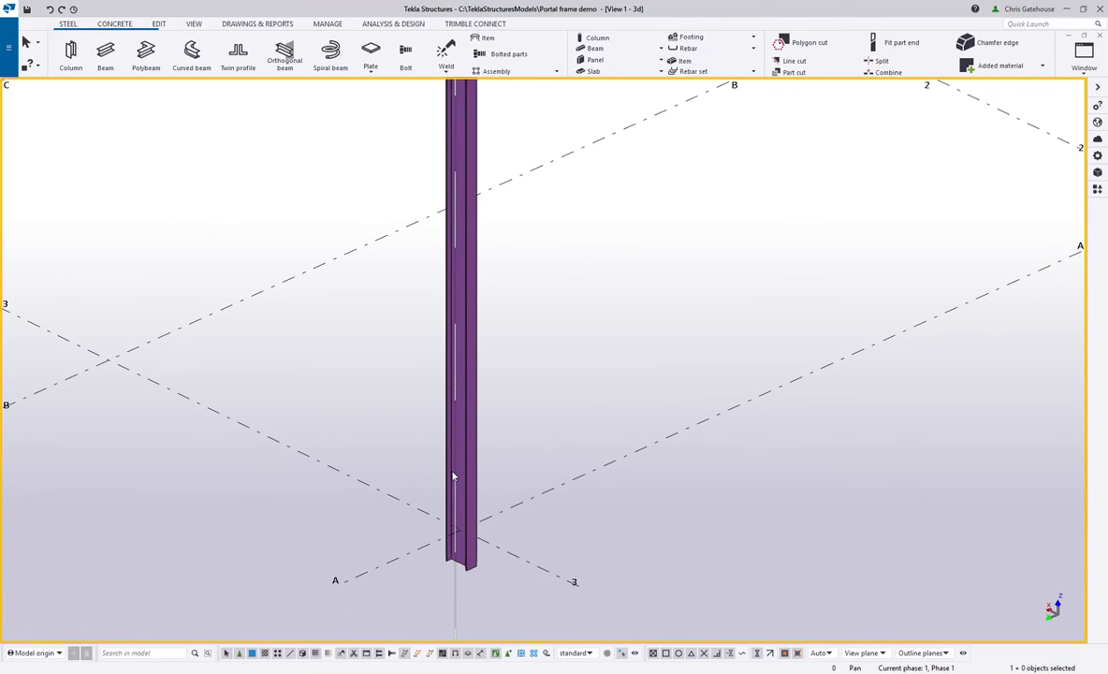
# Rotate the steel column at grid intersection A-3 to a rotation angle of 360 degrees
pyautogui.moveTo(508, 457); pyautogui.dragTo(448, 453, button='middle')
pyautogui.click(253, 339)
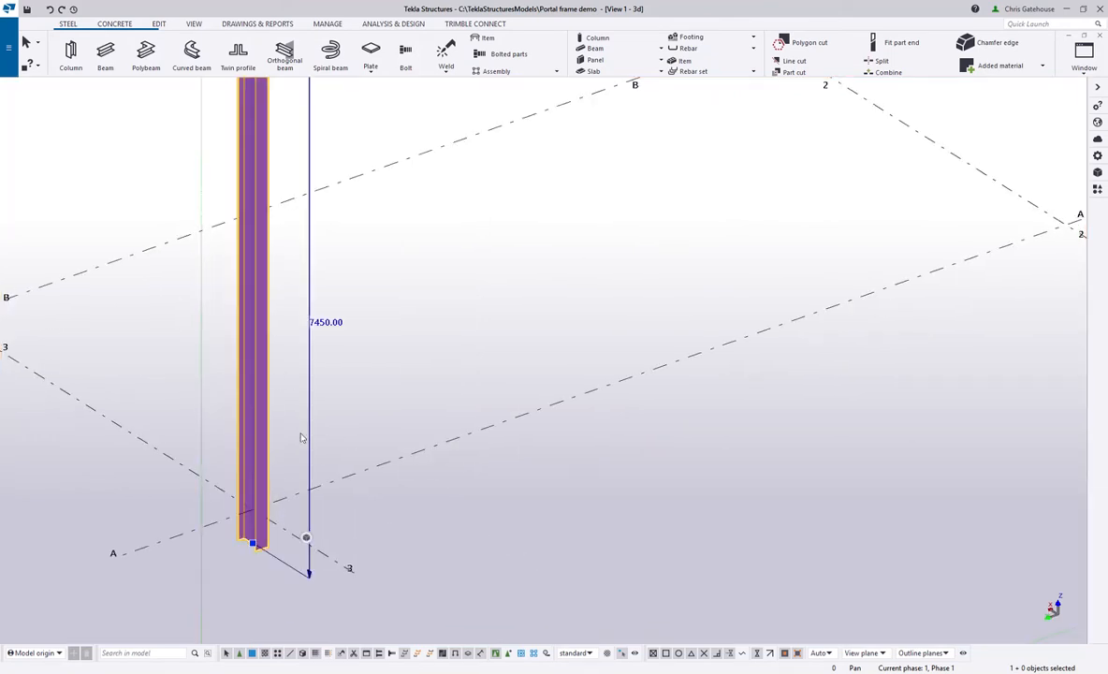
pyautogui.moveTo(307, 540)
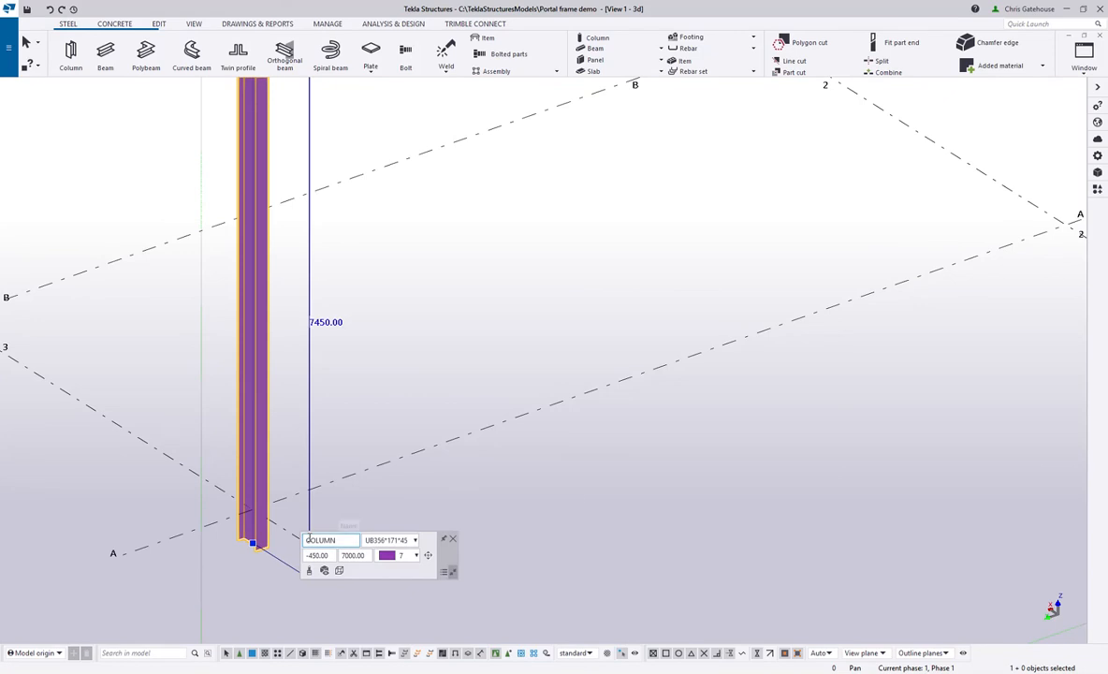
pyautogui.click(429, 557)
pyautogui.moveTo(347, 594); pyautogui.dragTo(369, 568)
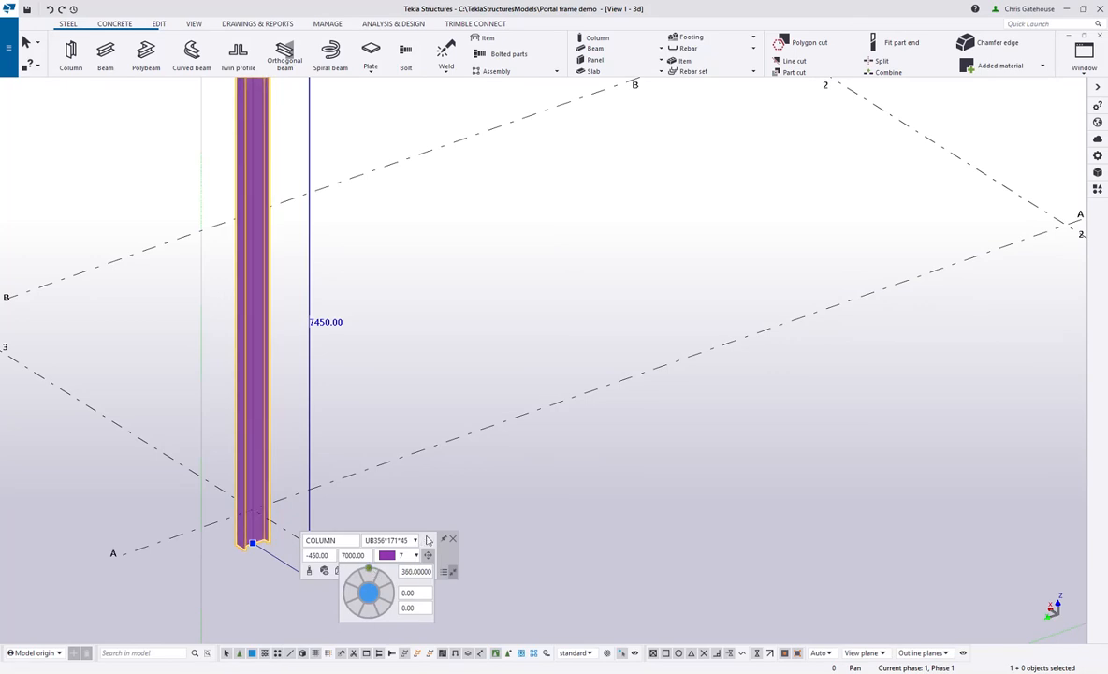
# Copy the column from grid intersection A-3 to grid intersection A-1 and end the copy command
pyautogui.scroll(-2, 444, 546)
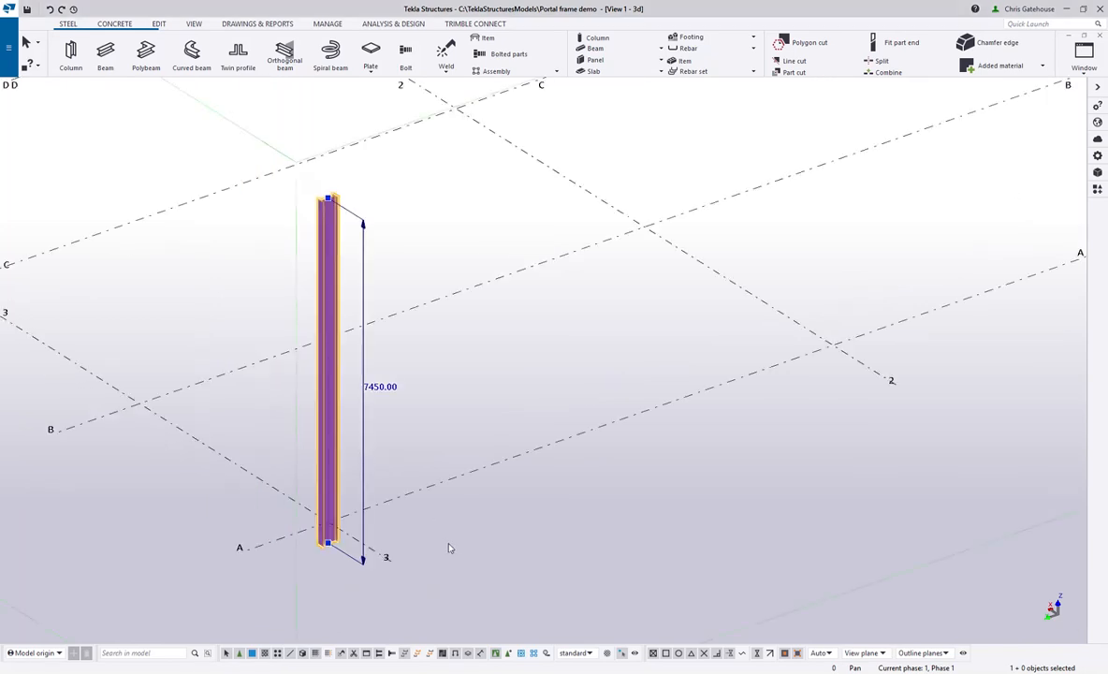
pyautogui.rightClick(423, 391)
pyautogui.click(468, 133)
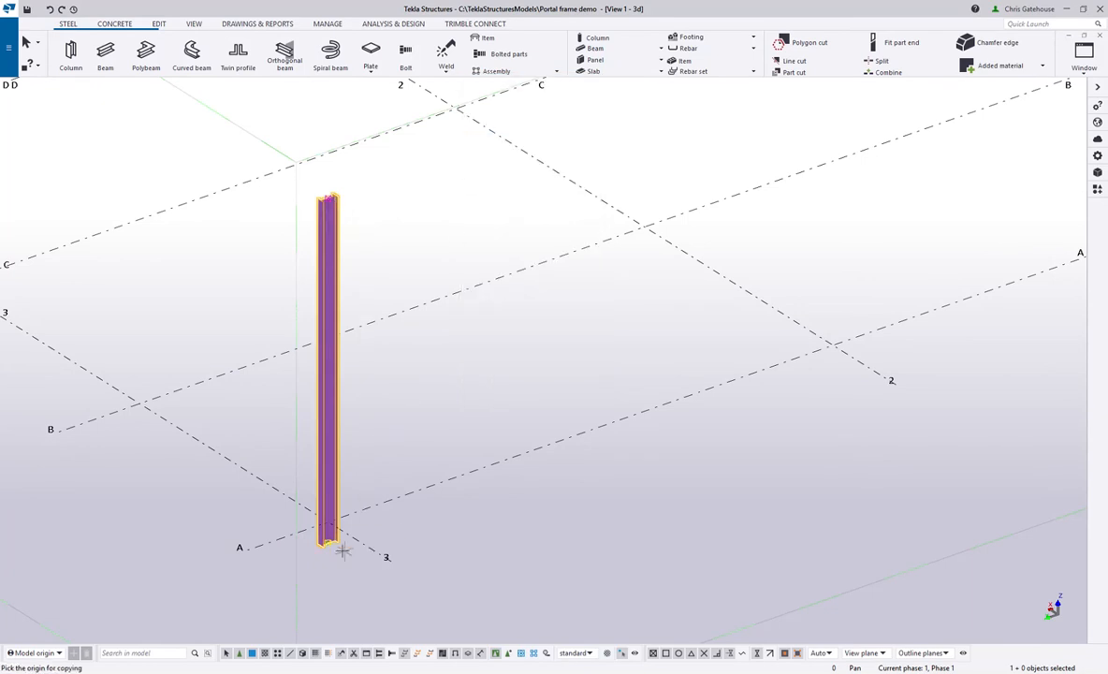
pyautogui.click(346, 550)
pyautogui.scroll(-2, 346, 551)
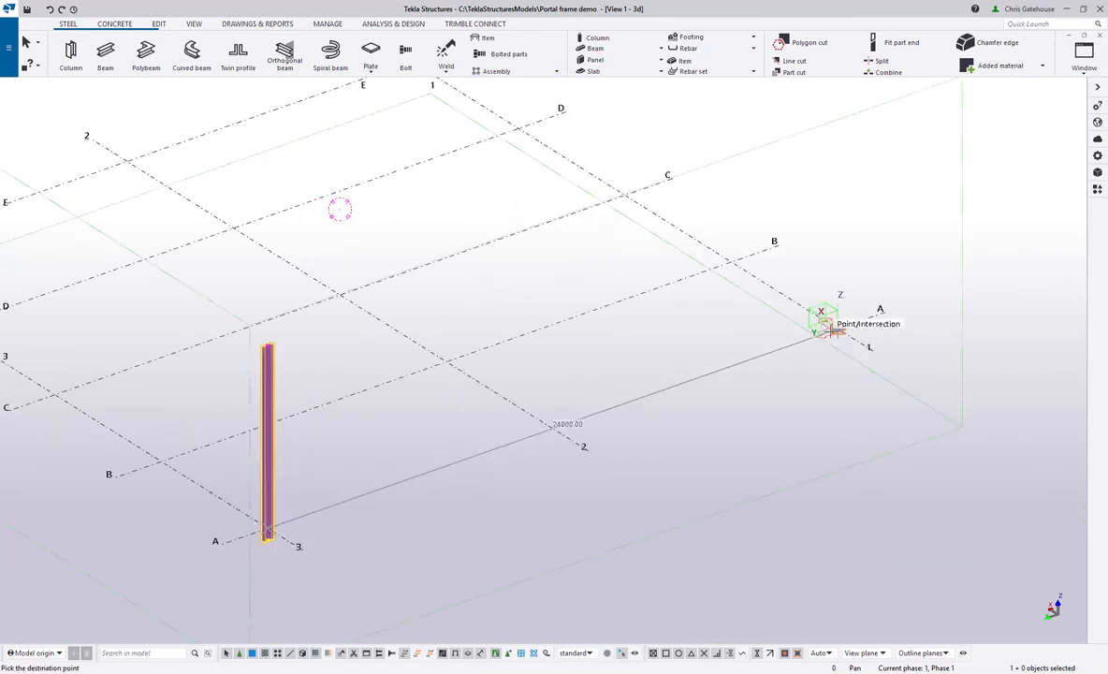
pyautogui.click(831, 332)
pyautogui.rightClick(696, 332)
pyautogui.click(727, 342)
pyautogui.click(843, 446)
pyautogui.scroll(-2, 962, 165)
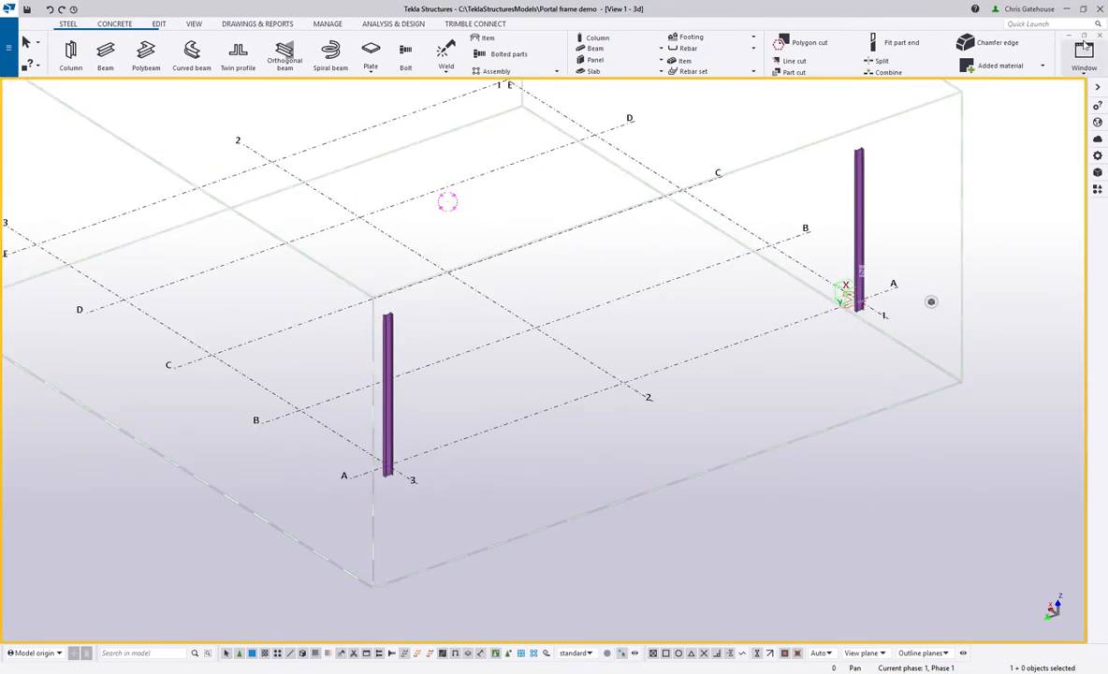
# Restore the maximized 3D view to a smaller floating window and frame both columns in it
pyautogui.click(1085, 37)
pyautogui.scroll(-2, 374, 346)
pyautogui.moveTo(340, 299)
pyautogui.mouseDown(button='middle')
pyautogui.moveTo(349, 338)
pyautogui.moveTo(341, 312)
pyautogui.moveTo(360, 308)
pyautogui.mouseUp(button='middle')
pyautogui.scroll(2, 347, 339)
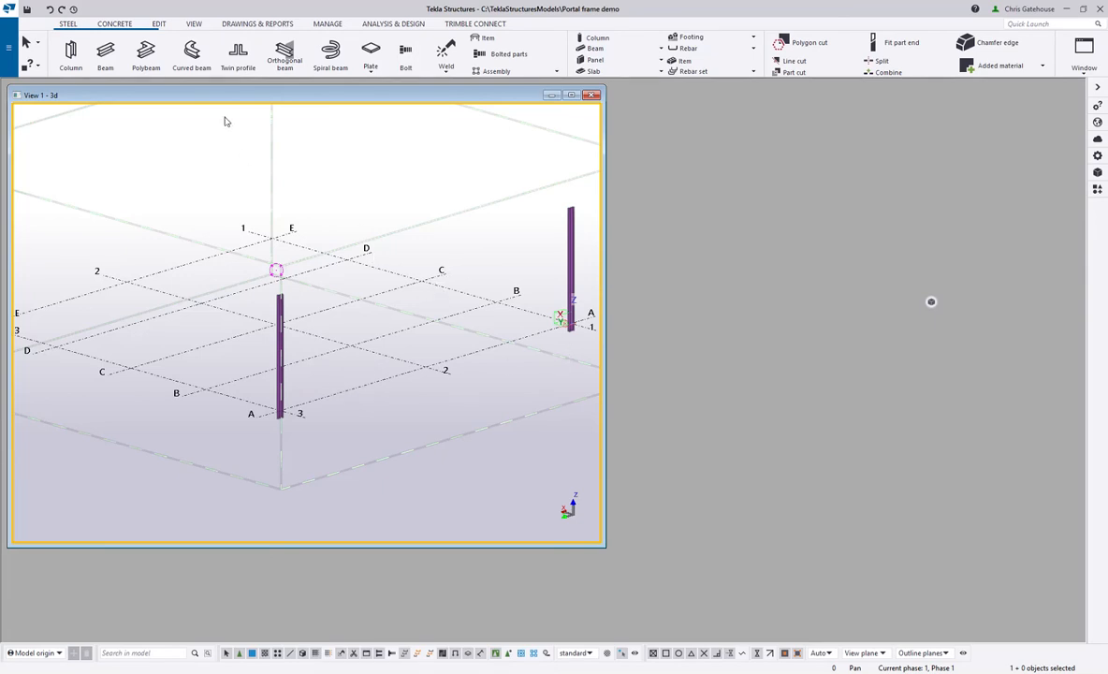
# Create a new view using two points along grid line A, from grid line 3 to grid line 1
pyautogui.click(194, 23)
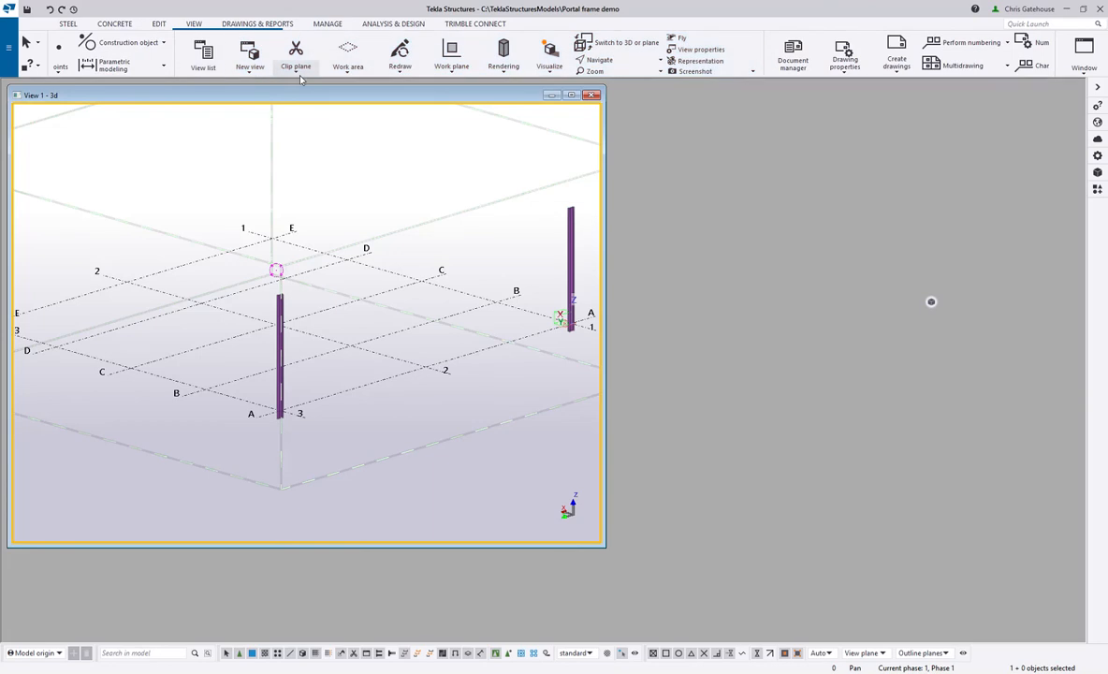
pyautogui.click(249, 66)
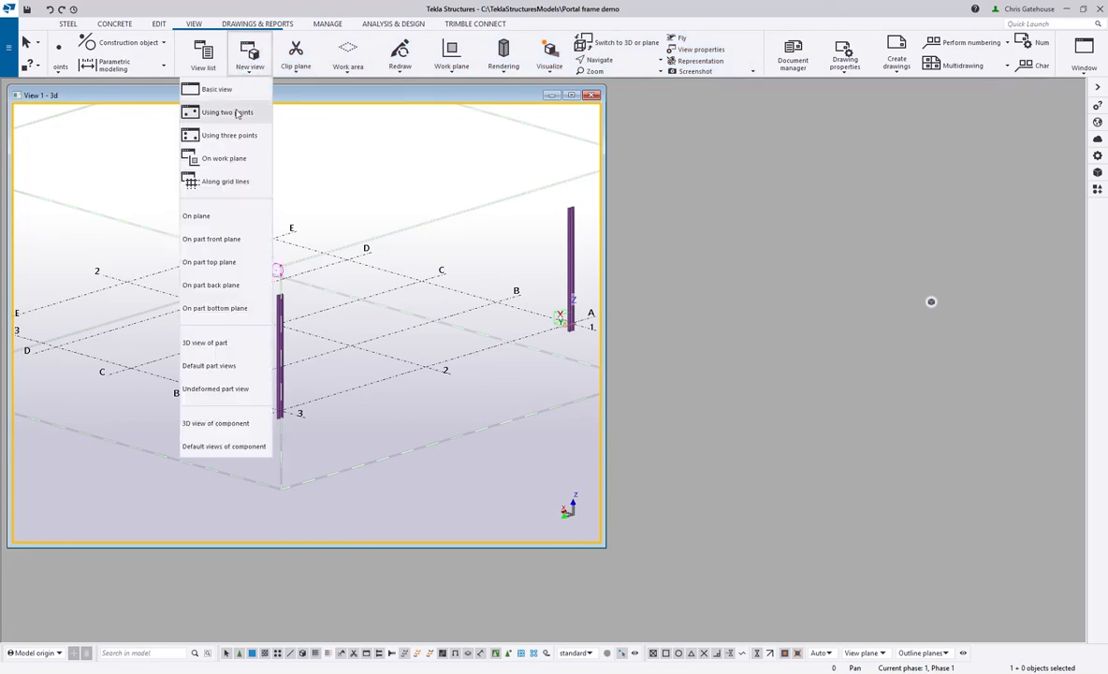
pyautogui.click(237, 112)
pyautogui.click(289, 400)
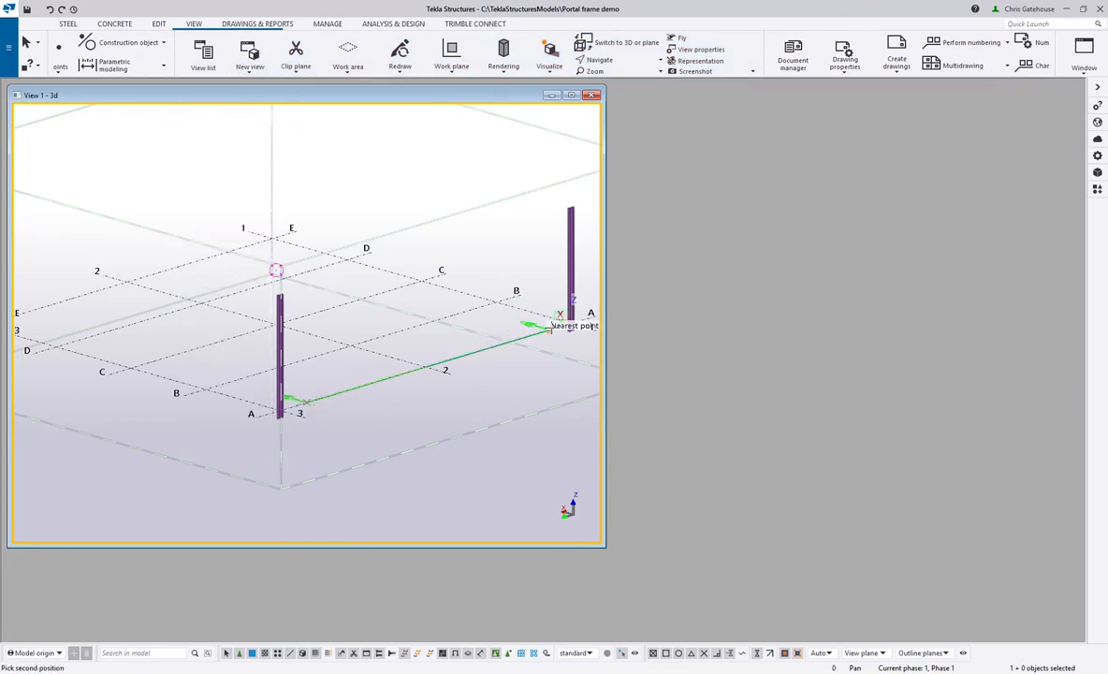
pyautogui.click(560, 315)
pyautogui.rightClick(349, 377)
pyautogui.click(398, 383)
pyautogui.hotkey('ctrl', 'p')
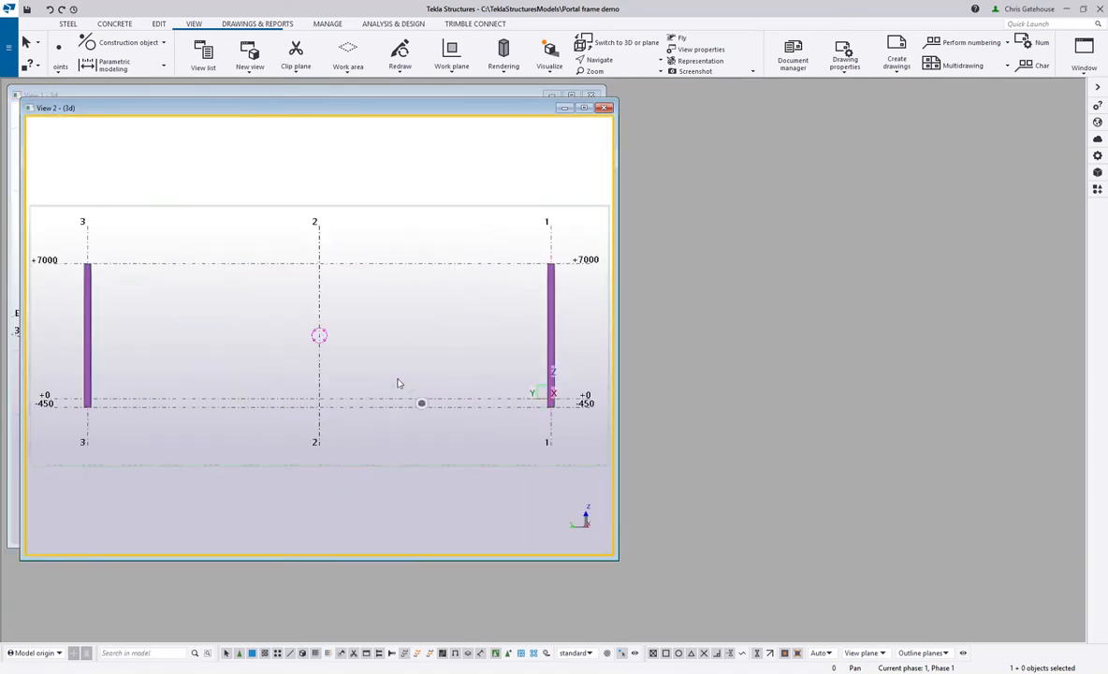
# Review the view properties of the new elevation beside the 3D view, accept them and maximize the elevation
pyautogui.moveTo(371, 112); pyautogui.dragTo(883, 146)
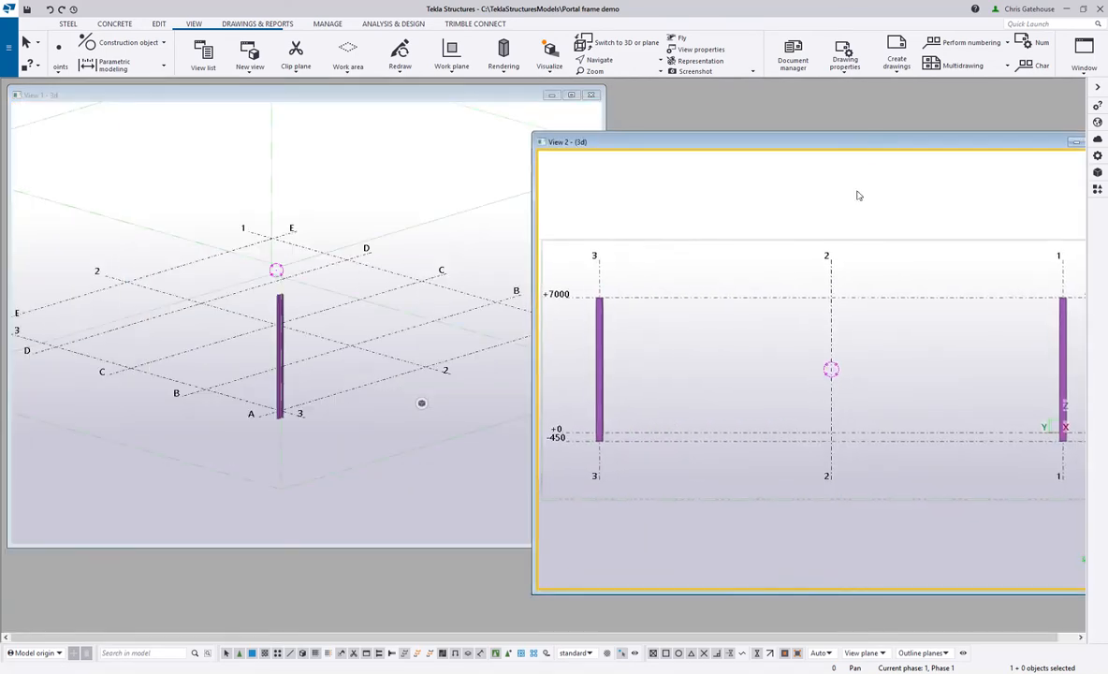
pyautogui.doubleClick(857, 196)
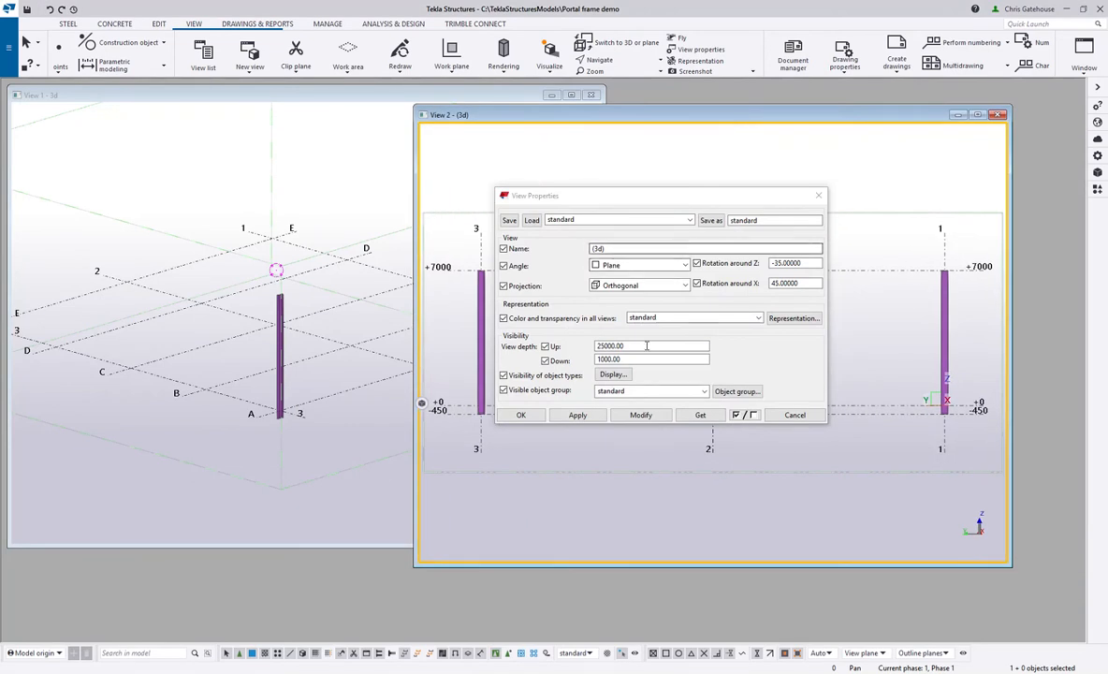
pyautogui.click(521, 417)
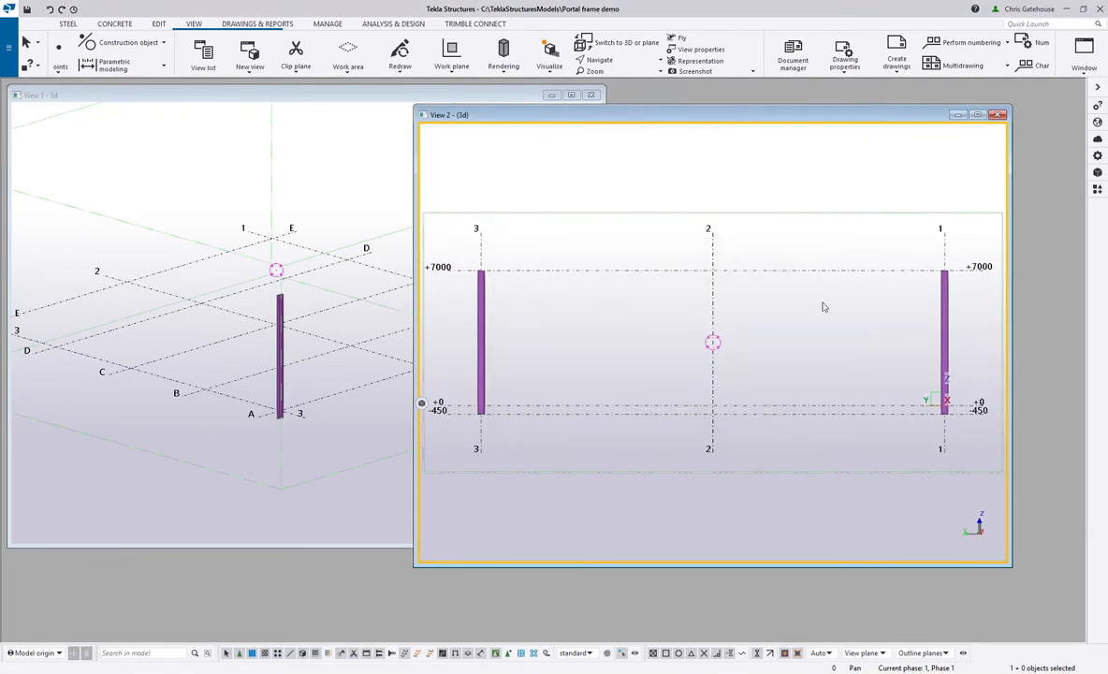
pyautogui.doubleClick(901, 112)
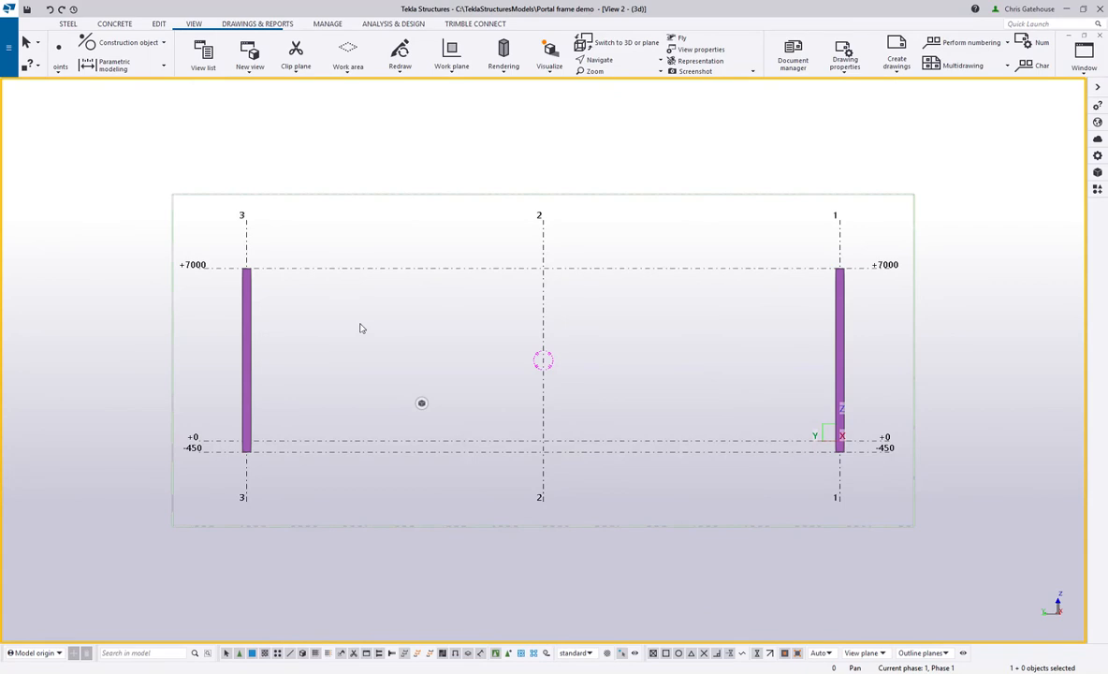
pyautogui.scroll(3, 316, 315)
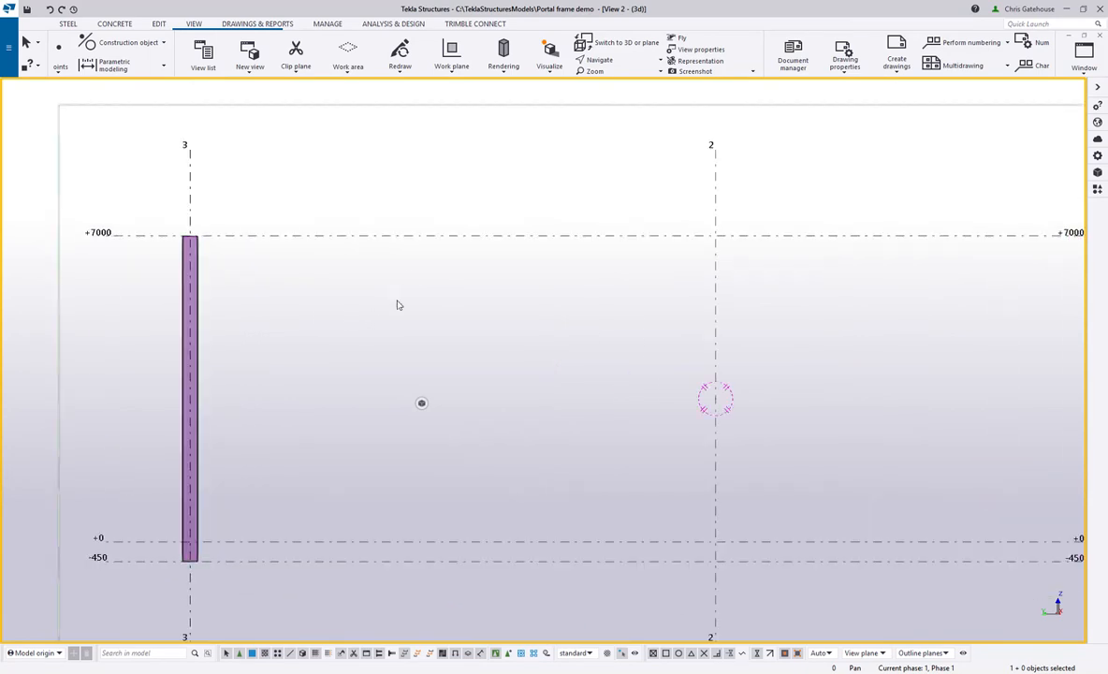
pyautogui.scroll(-3, 397, 305)
pyautogui.scroll(1, 422, 290)
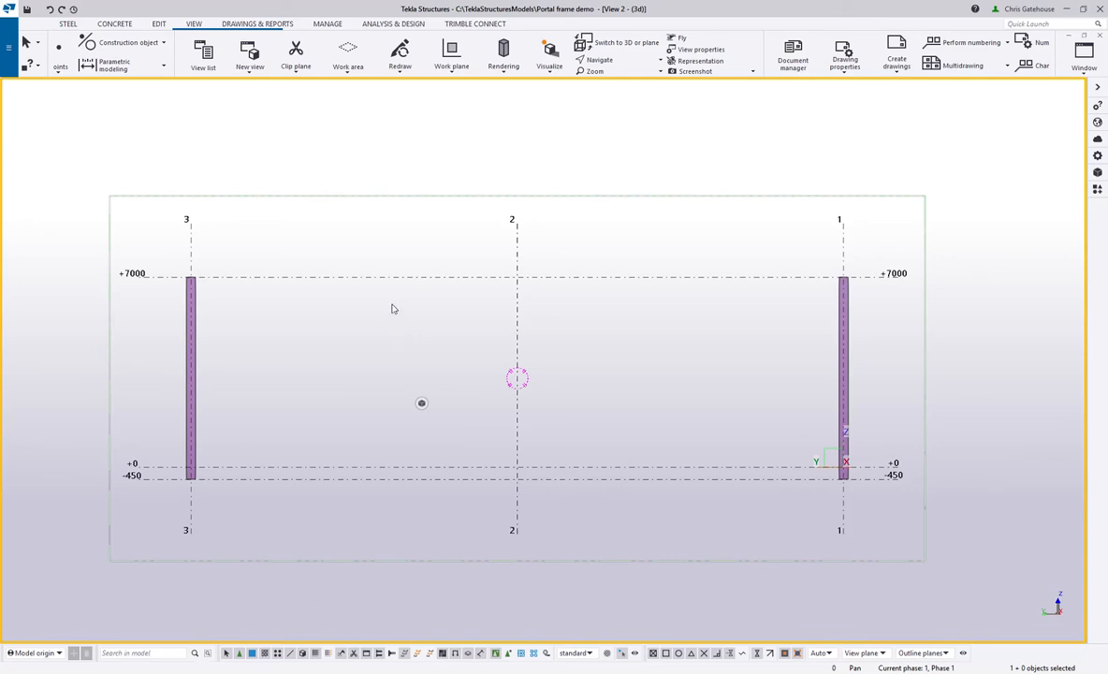
# Try to create an arc point at a 6 degree angle, centred on the top of the column on grid line 1
pyautogui.click(157, 25)
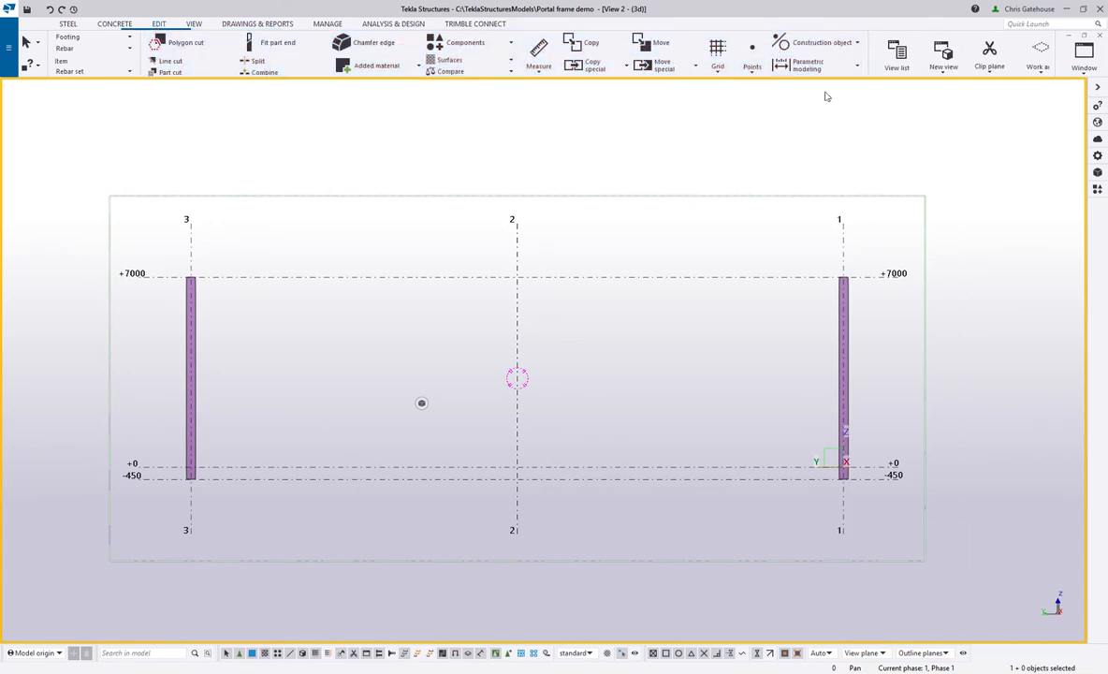
pyautogui.click(751, 58)
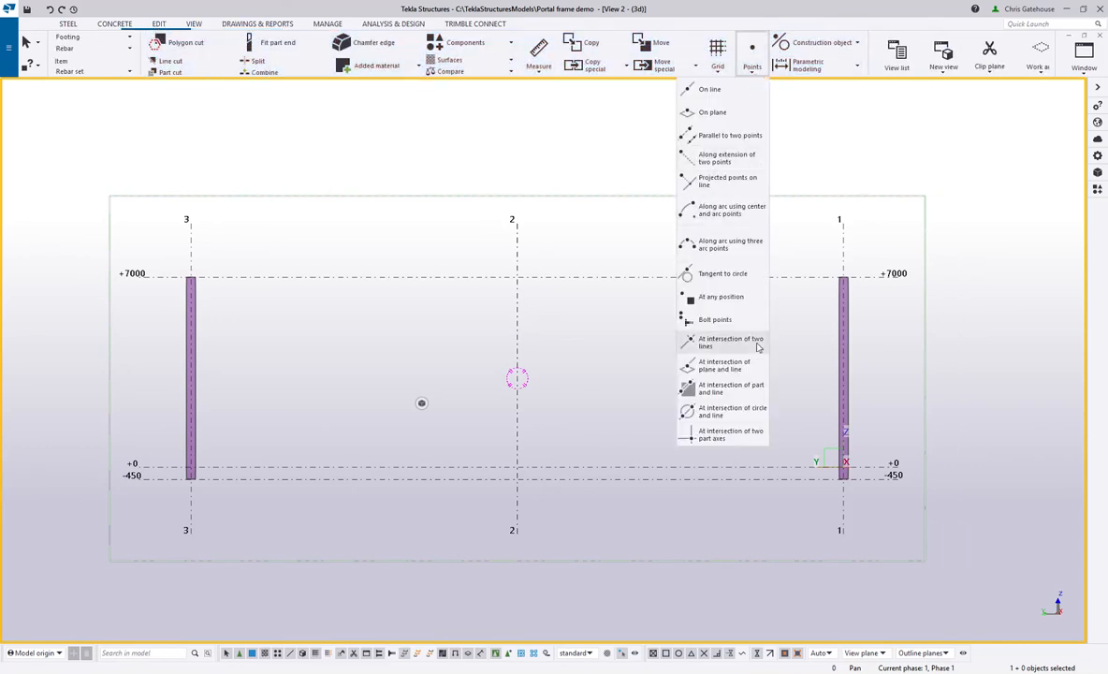
pyautogui.click(729, 211)
pyautogui.doubleClick(166, 161)
pyautogui.write('6')
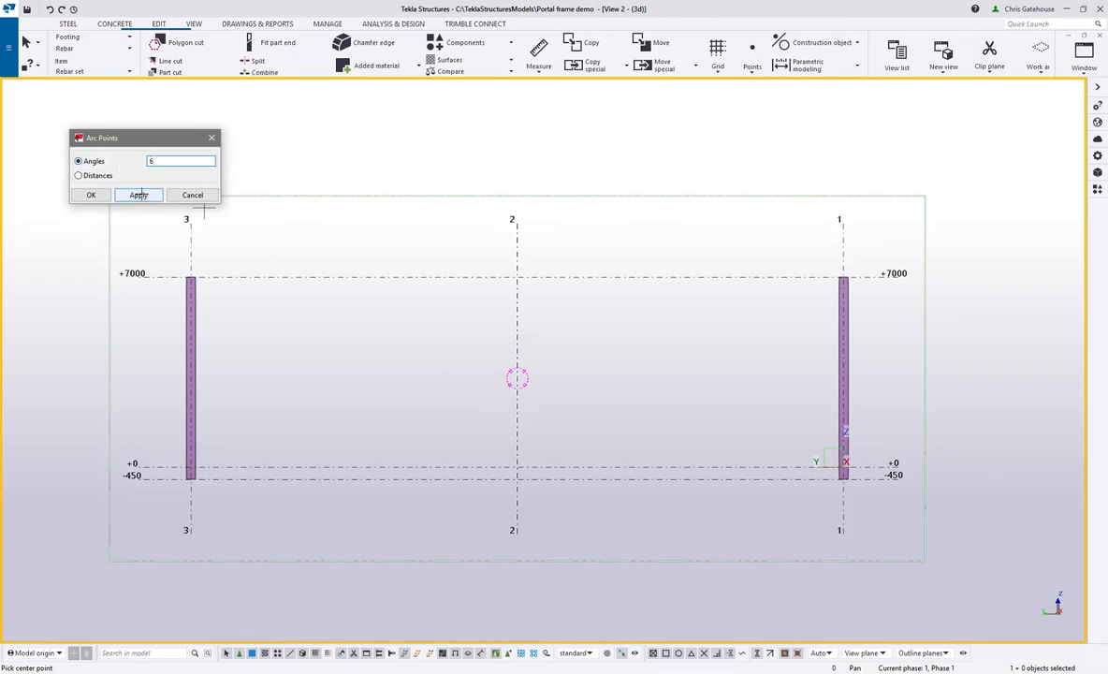
pyautogui.click(138, 194)
pyautogui.click(842, 277)
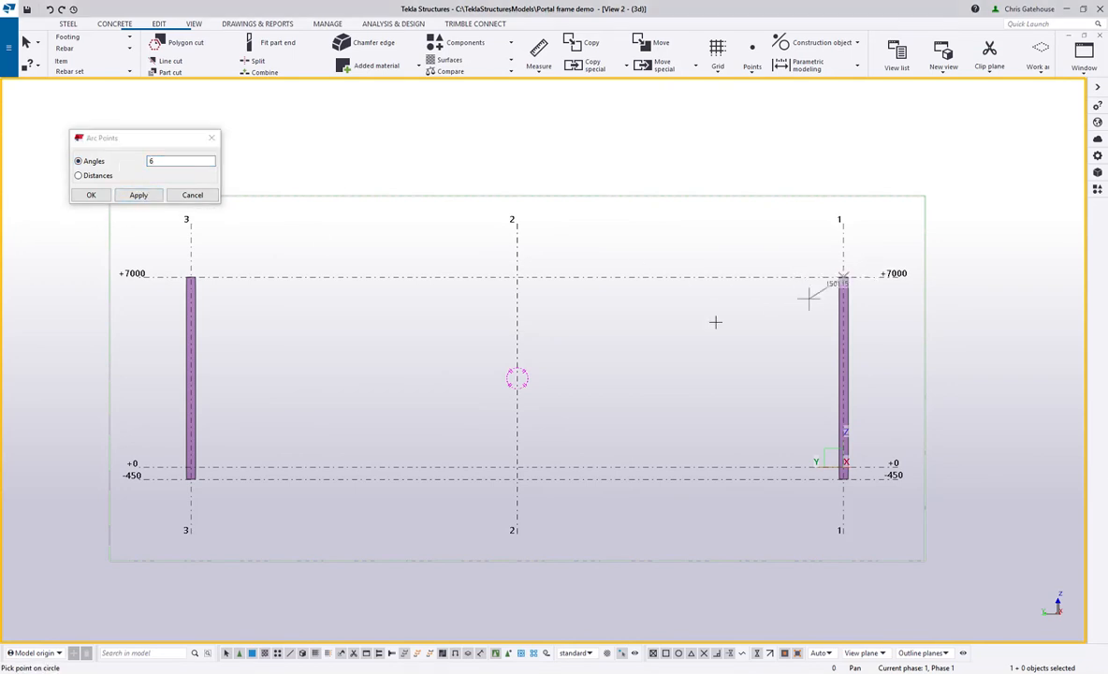
pyautogui.click(409, 278)
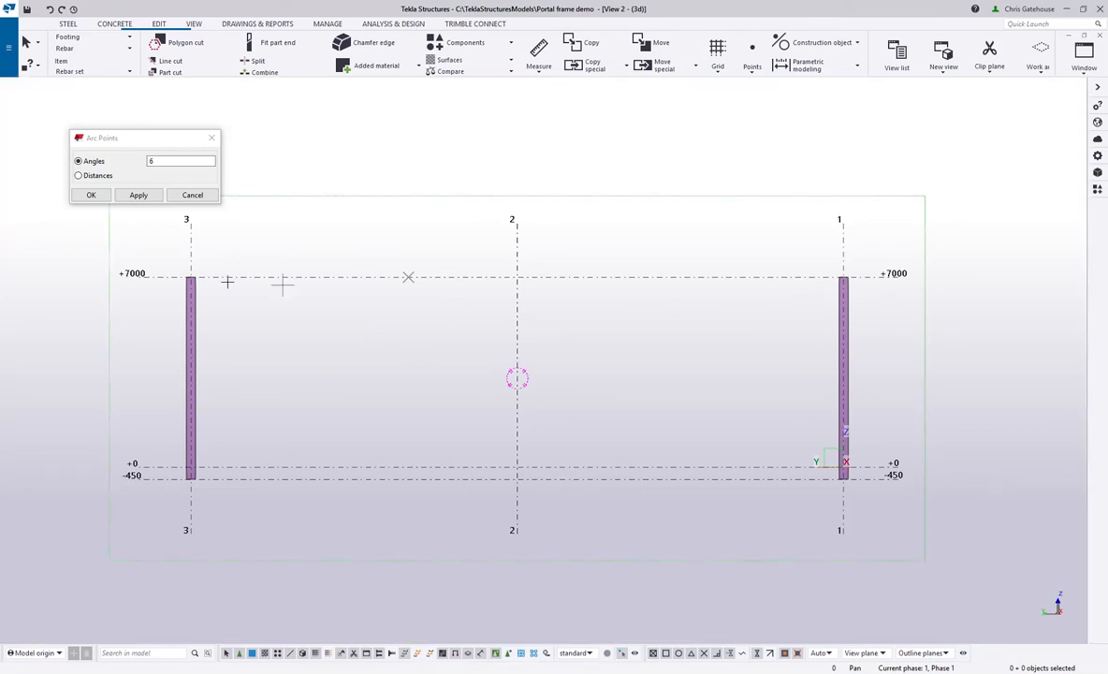
# Create an arc point at -6 degrees, centred on the top of the grid 1 column with its radius picked along the +7000 level
pyautogui.click(149, 160)
pyautogui.write('-*')
pyautogui.press('BackSpace')
pyautogui.click(141, 198)
pyautogui.click(842, 277)
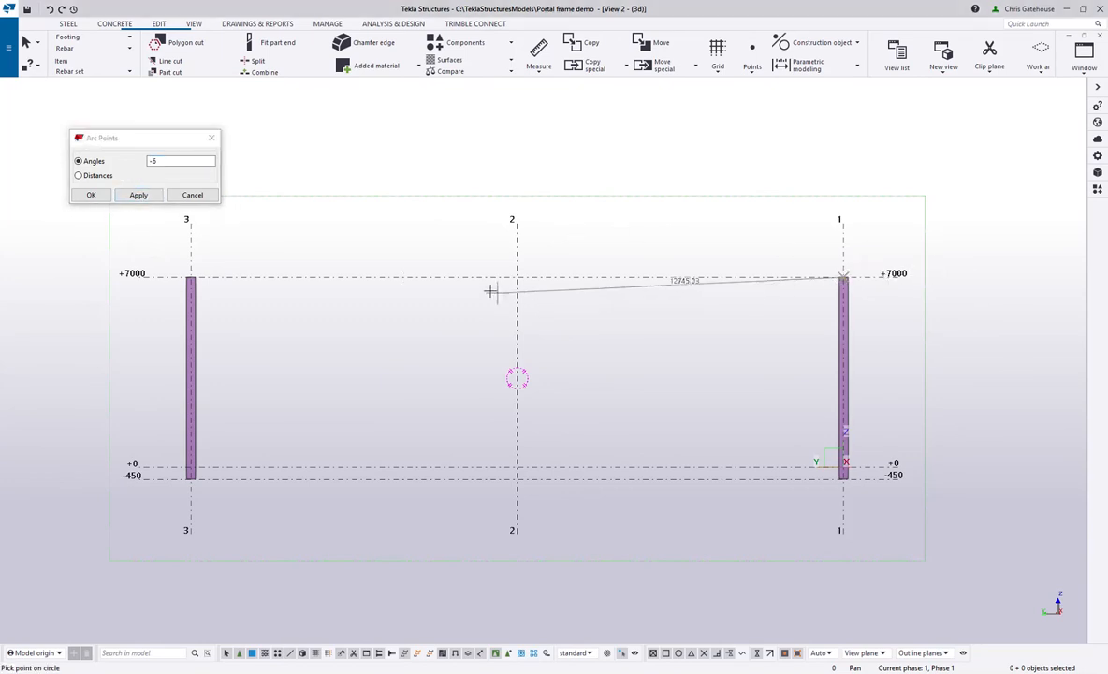
pyautogui.click(434, 277)
pyautogui.click(438, 257)
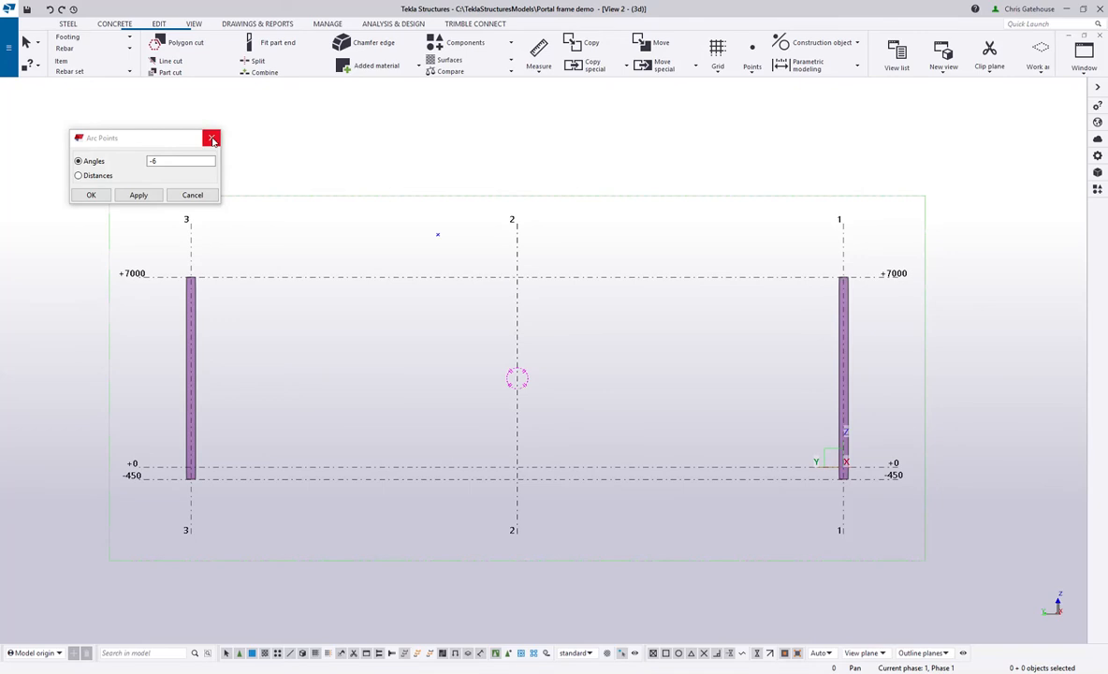
pyautogui.click(211, 138)
# Draw a construction line from the arc point to the top of the column on grid line 1
pyautogui.click(809, 47)
pyautogui.click(807, 70)
pyautogui.click(436, 234)
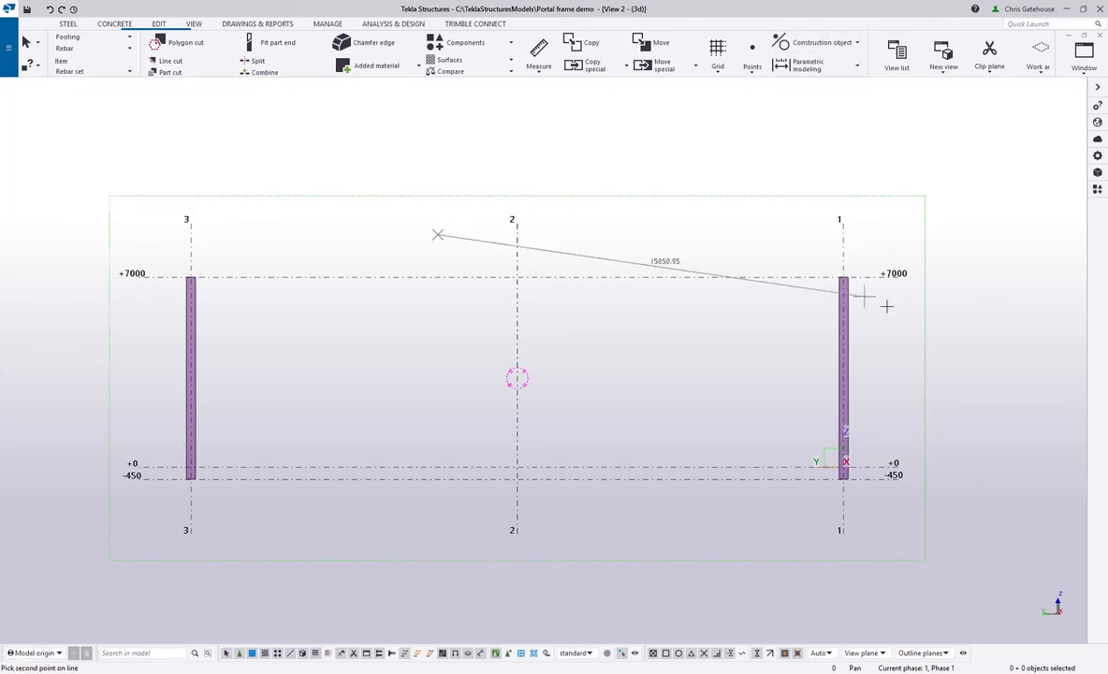
pyautogui.scroll(3, 524, 245)
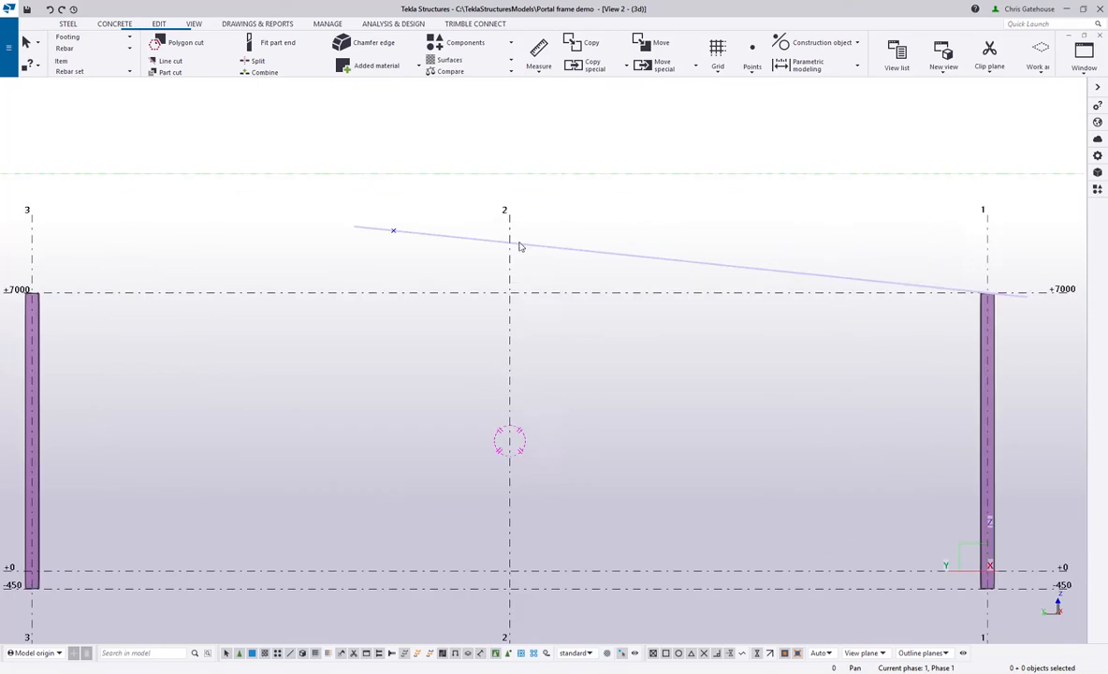
# Start a steel beam with the RAFTER settings and choose the UB457*191*67 profile from the 457 series
pyautogui.click(68, 25)
pyautogui.click(106, 56)
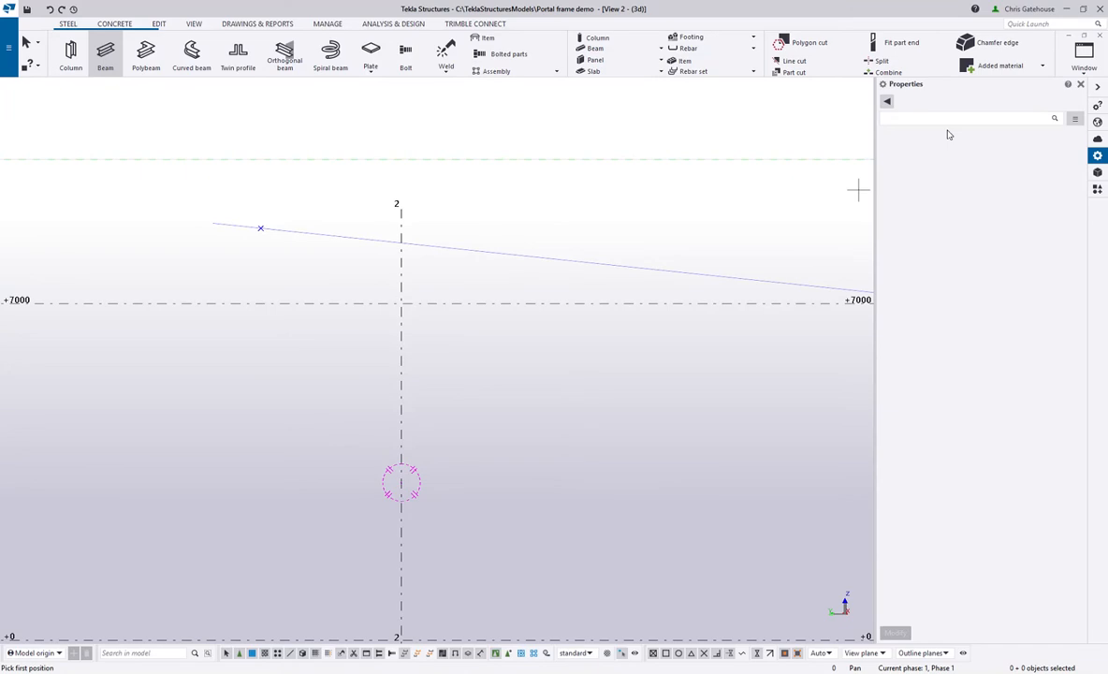
pyautogui.click(886, 103)
pyautogui.click(943, 103)
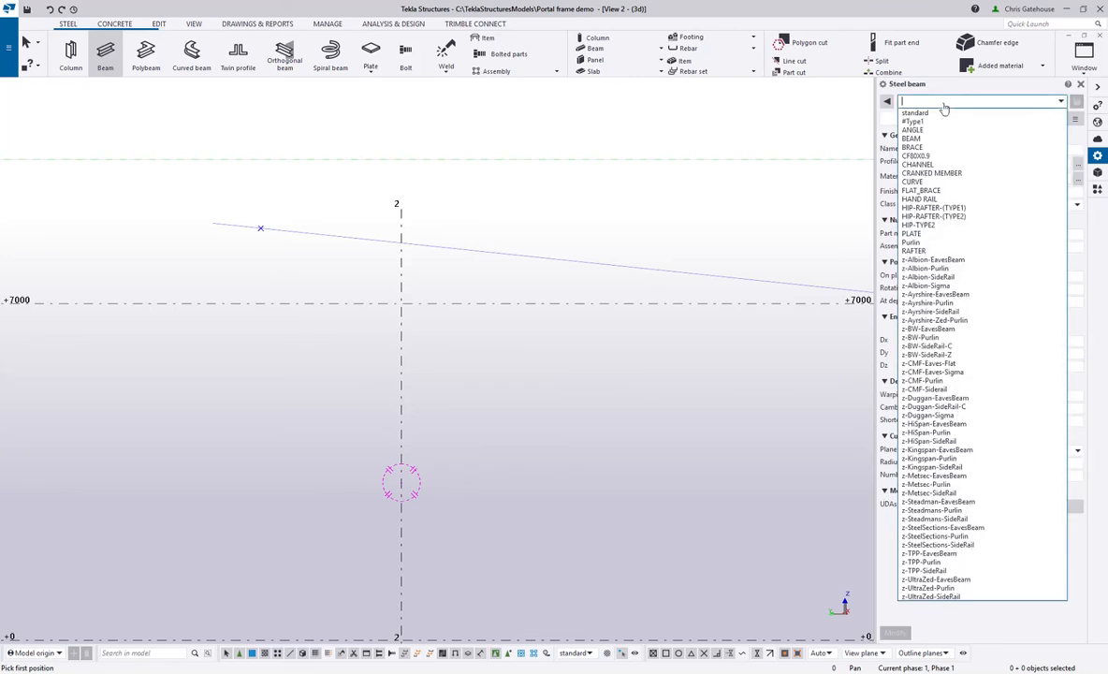
pyautogui.click(913, 251)
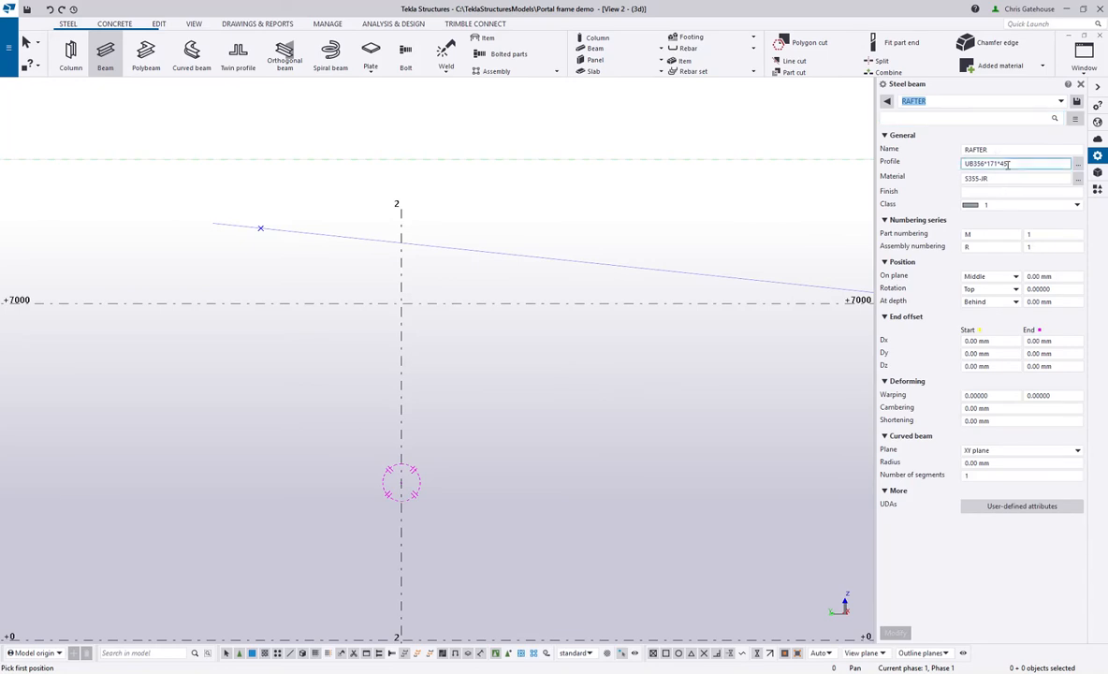
pyautogui.doubleClick(1004, 165)
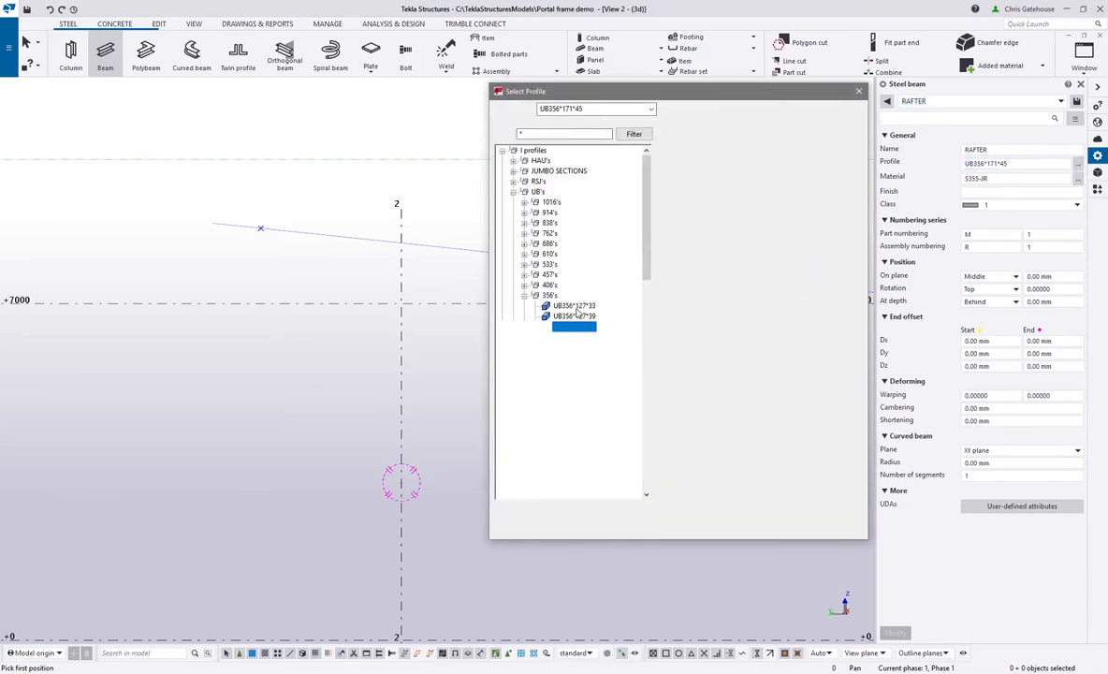
pyautogui.click(524, 278)
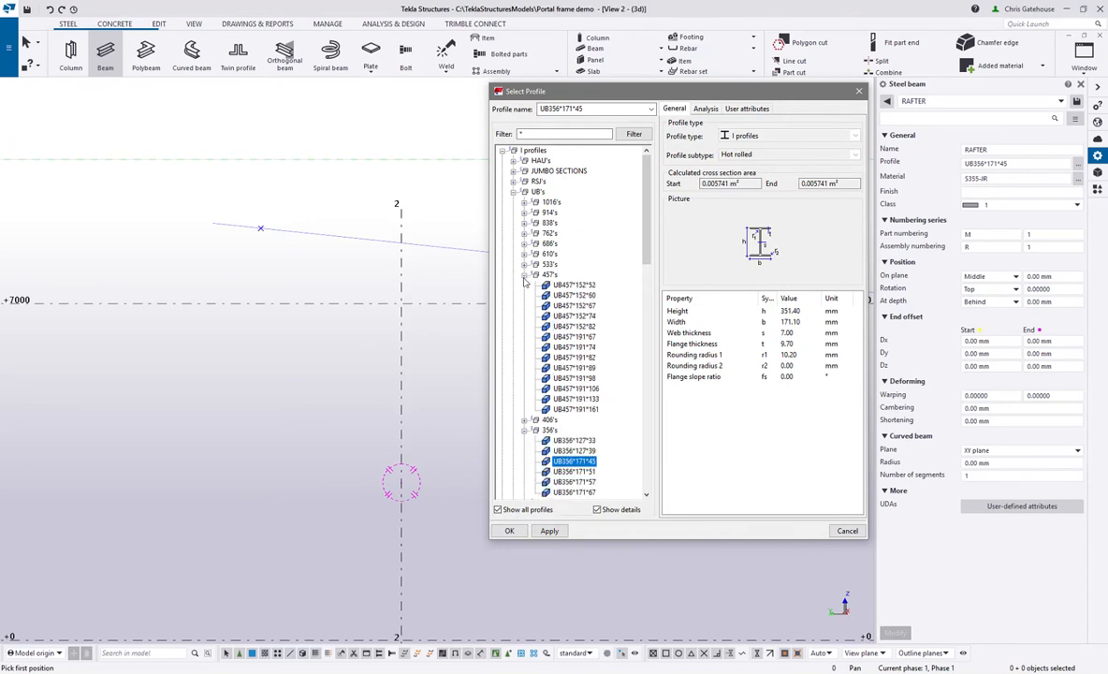
pyautogui.doubleClick(581, 336)
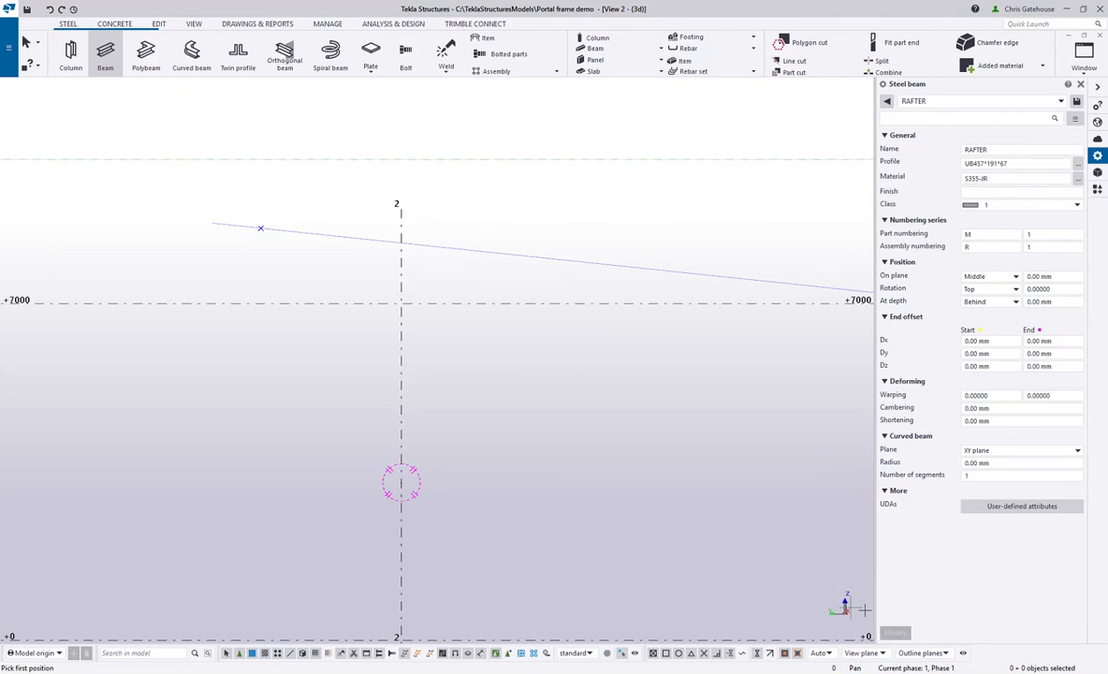
# Place the rafter from the top of the grid 1 column to where the construction line crosses grid line 2
pyautogui.scroll(-2, 344, 266)
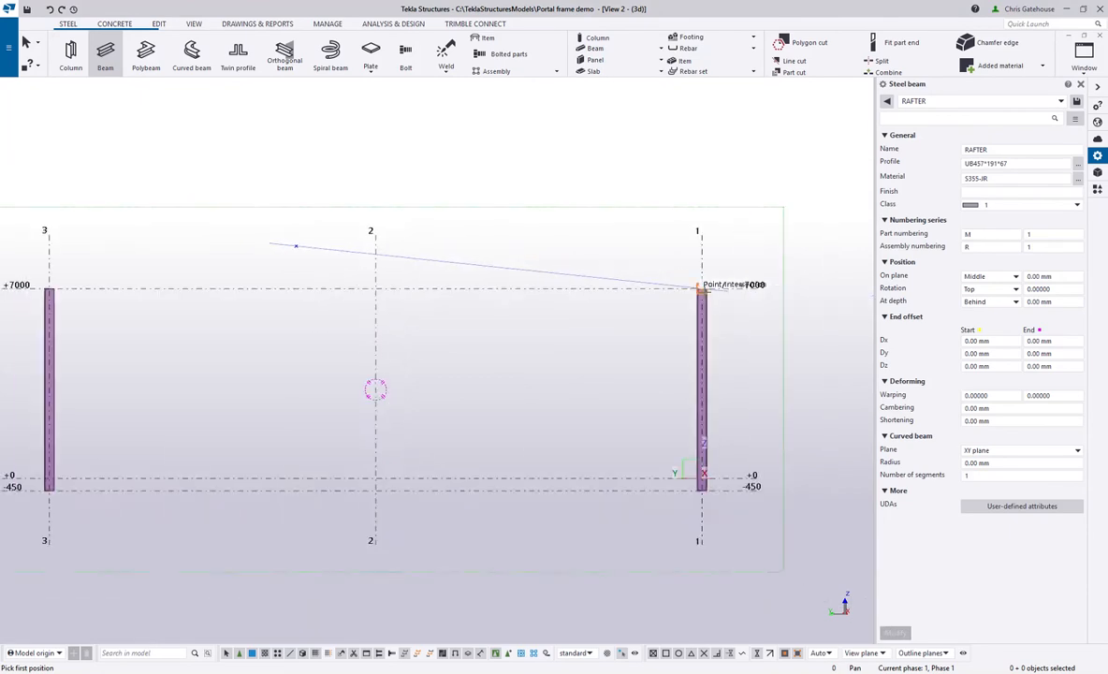
pyautogui.scroll(1, 713, 288)
pyautogui.click(696, 285)
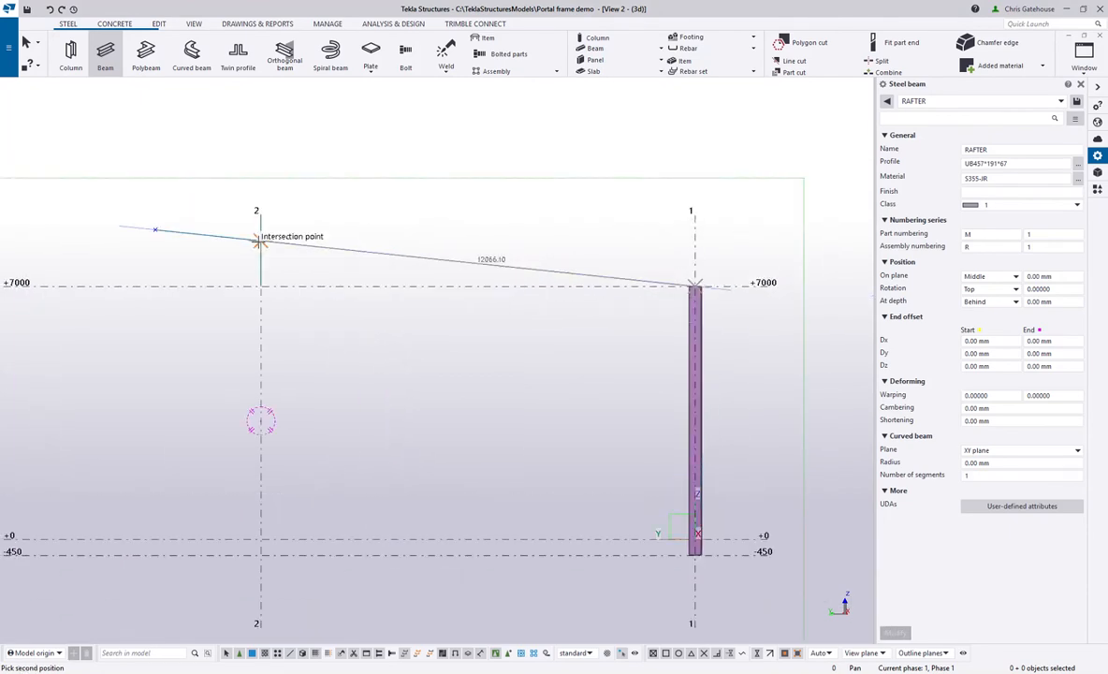
pyautogui.click(259, 241)
pyautogui.rightClick(190, 239)
pyautogui.click(224, 255)
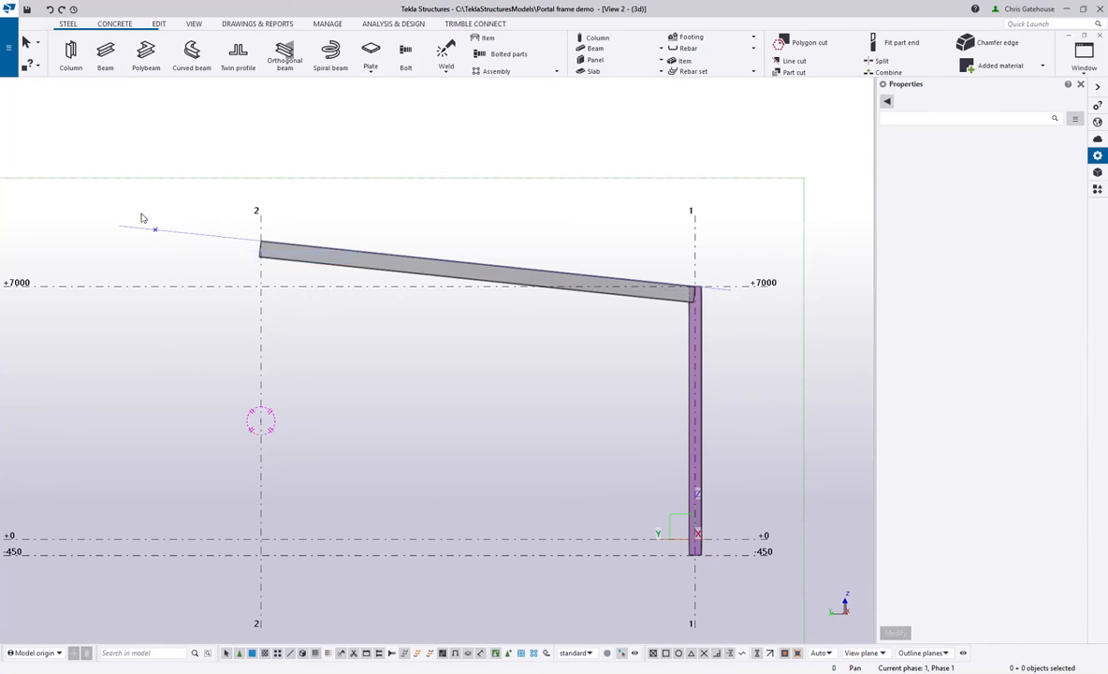
# Examine the rafter's start and end handles with direct modification switched off, and close the properties pane
pyautogui.click(292, 254)
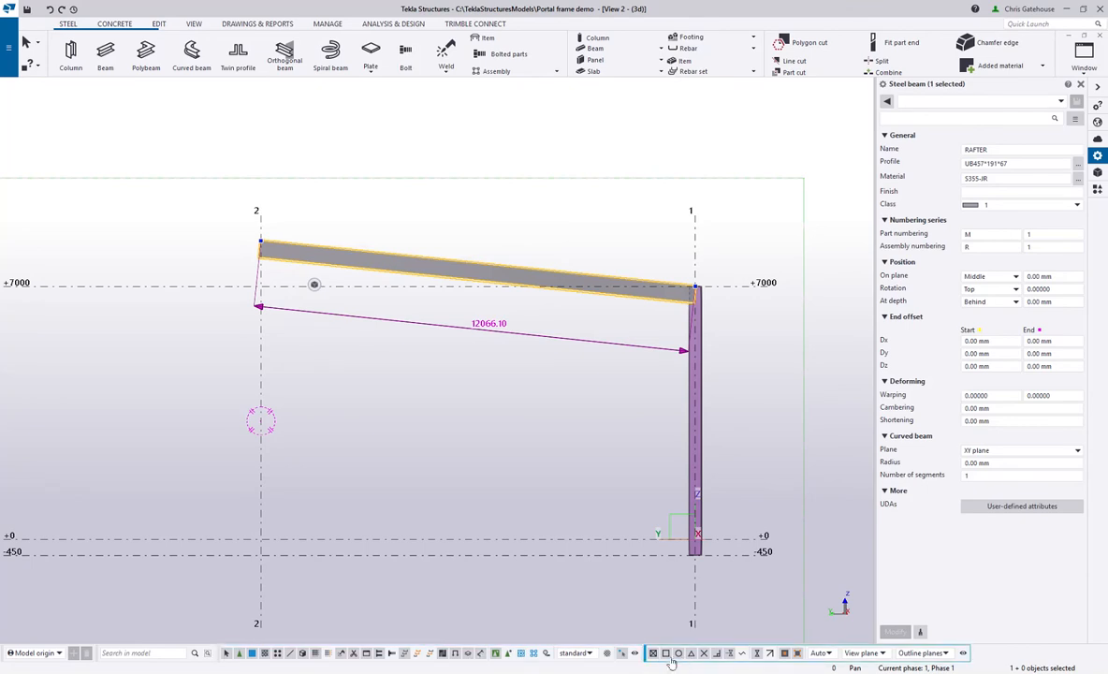
pyautogui.click(633, 653)
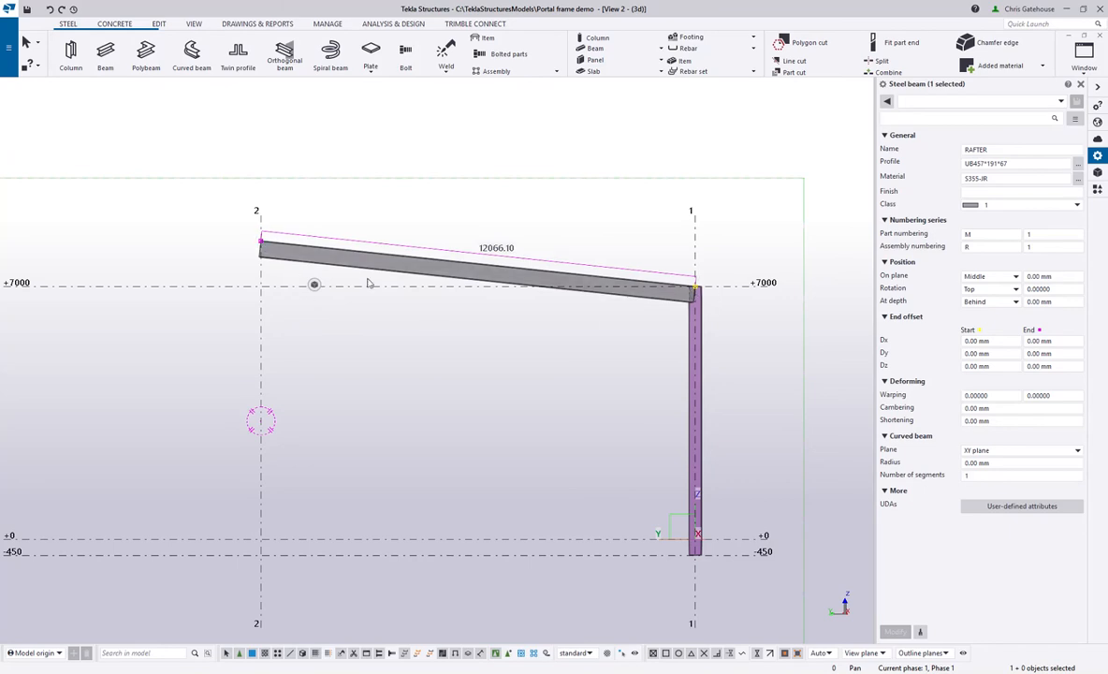
pyautogui.click(505, 370)
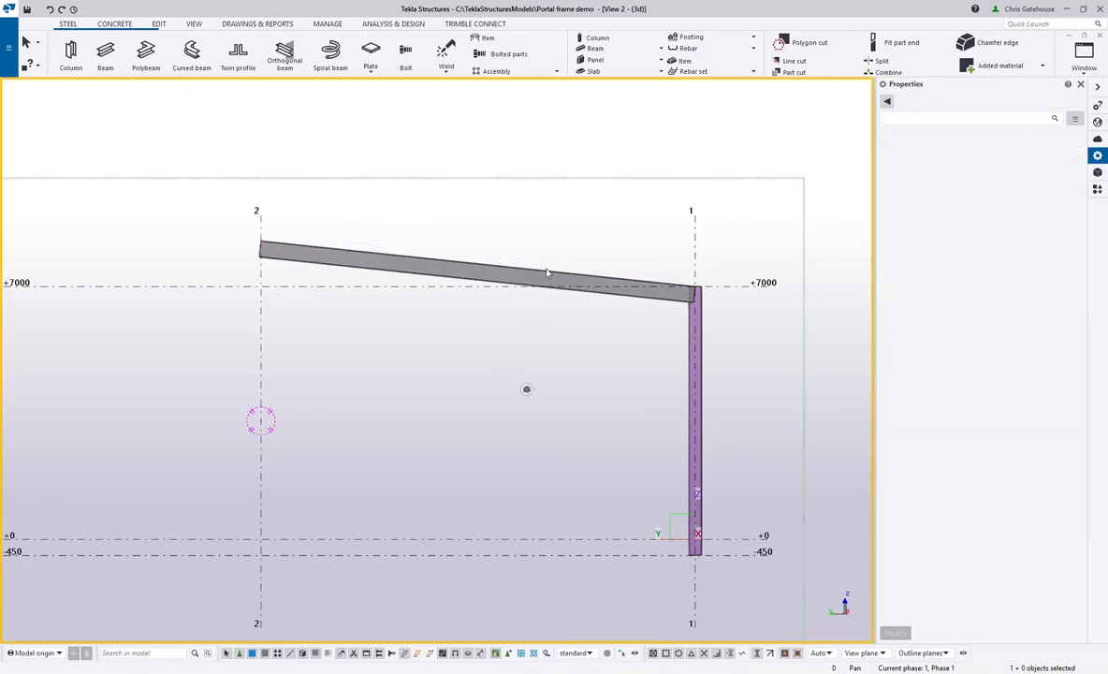
pyautogui.click(547, 277)
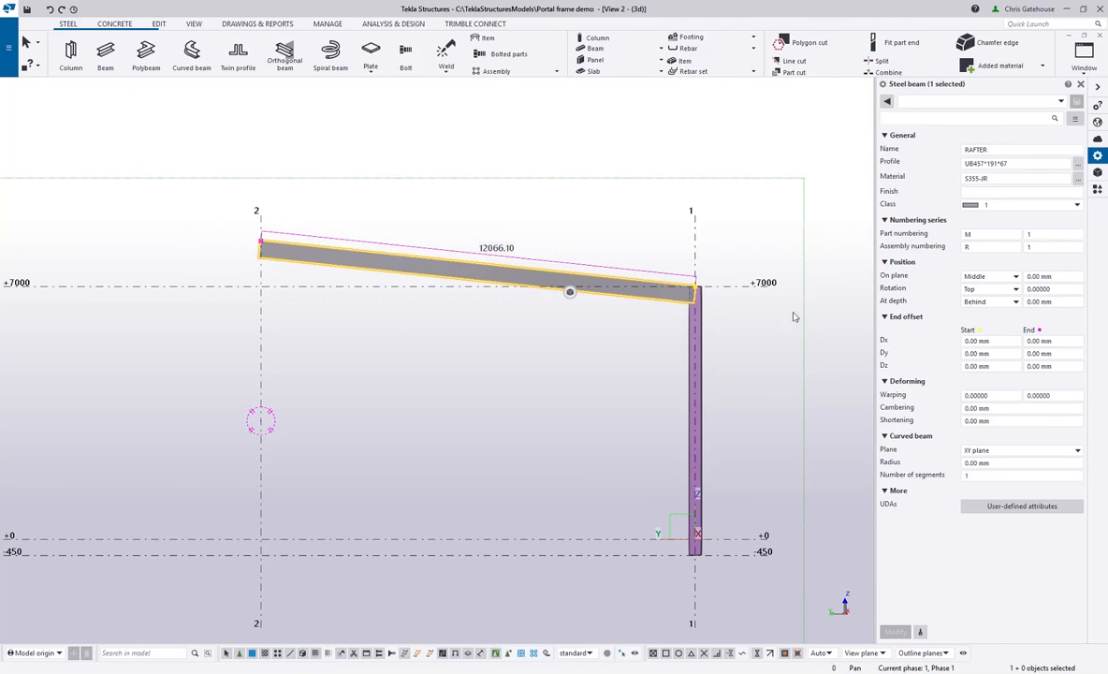
pyautogui.click(1082, 84)
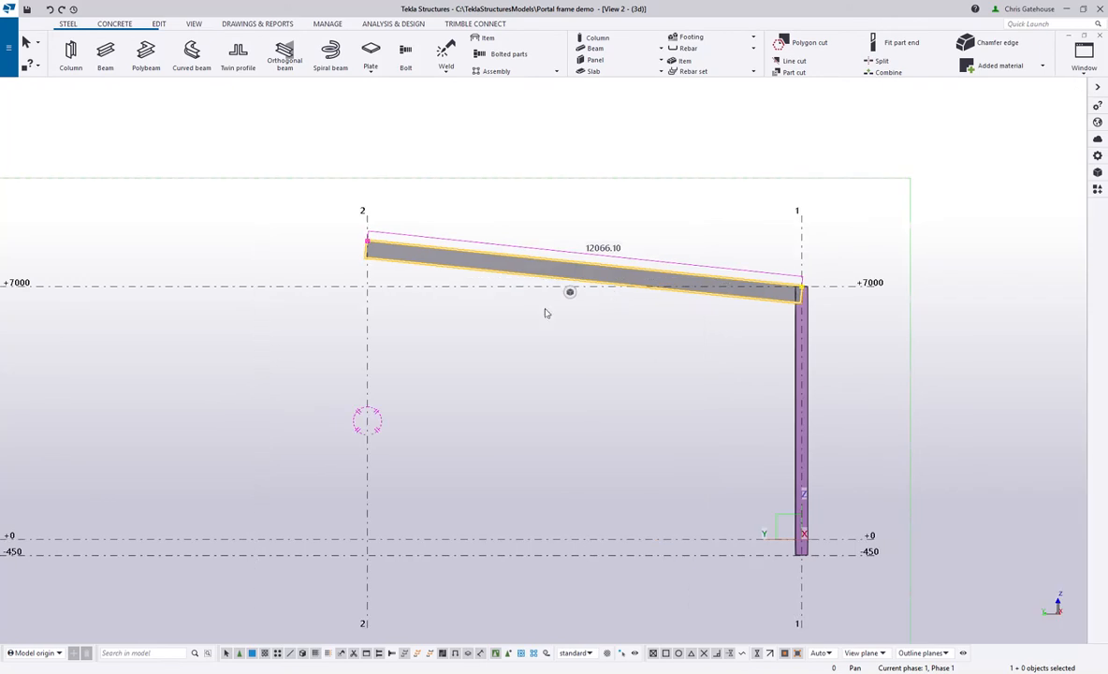
pyautogui.click(532, 388)
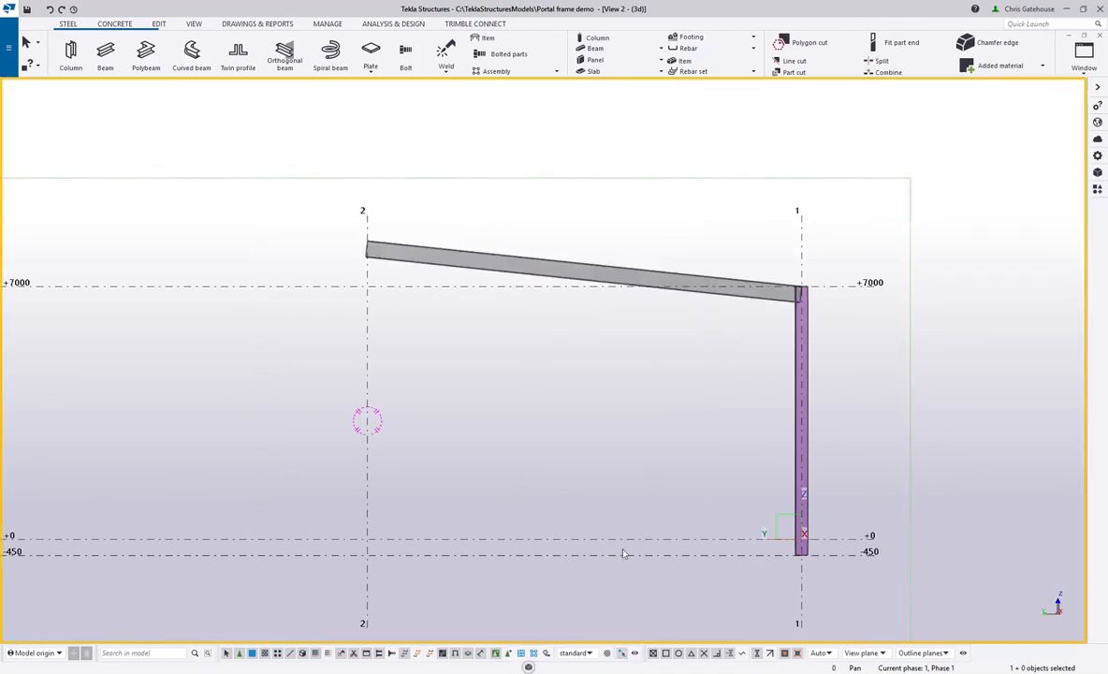
# Select the rafter and restore the view windows so that the 3D view can be used beside View 2
pyautogui.click(595, 262)
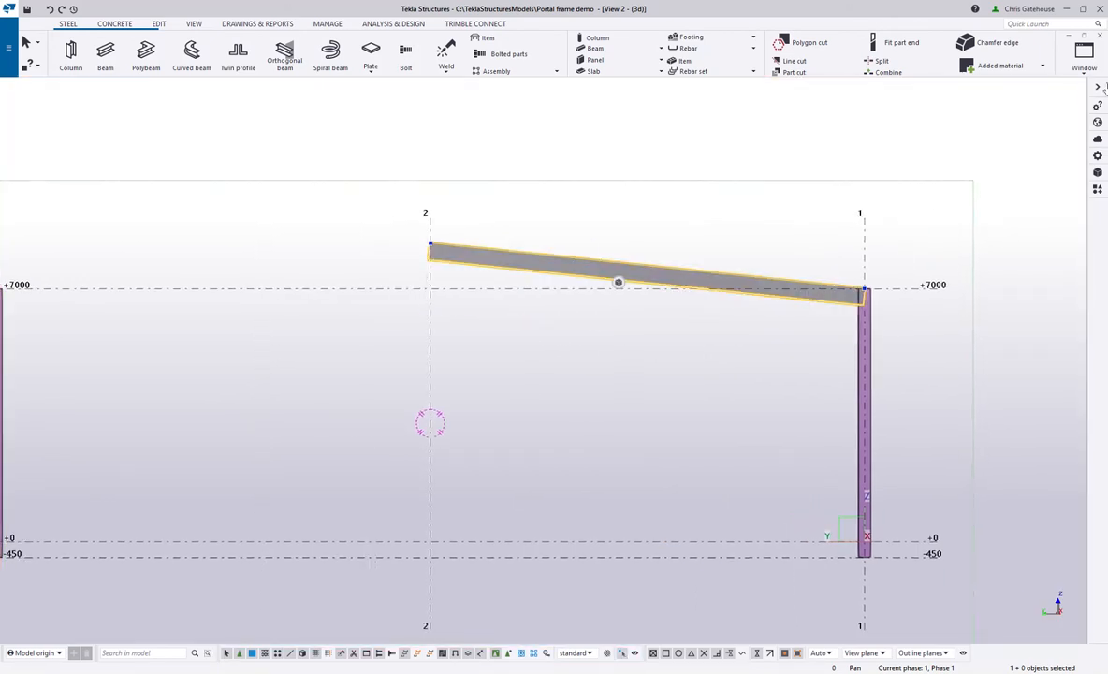
pyautogui.click(1084, 35)
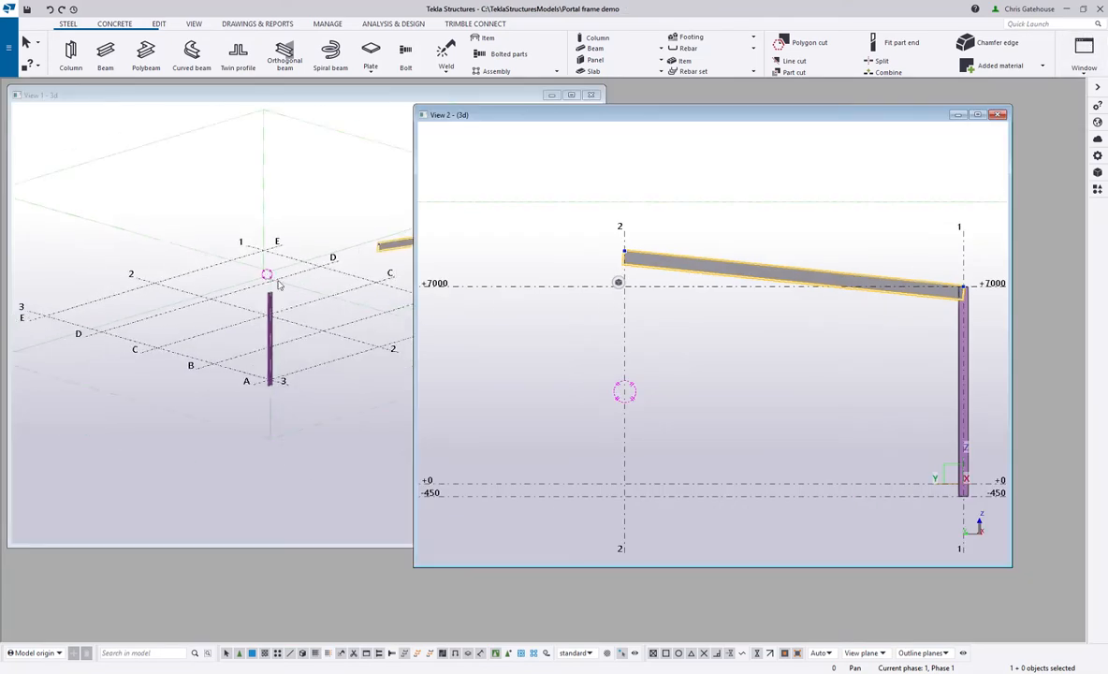
pyautogui.rightClick(311, 253)
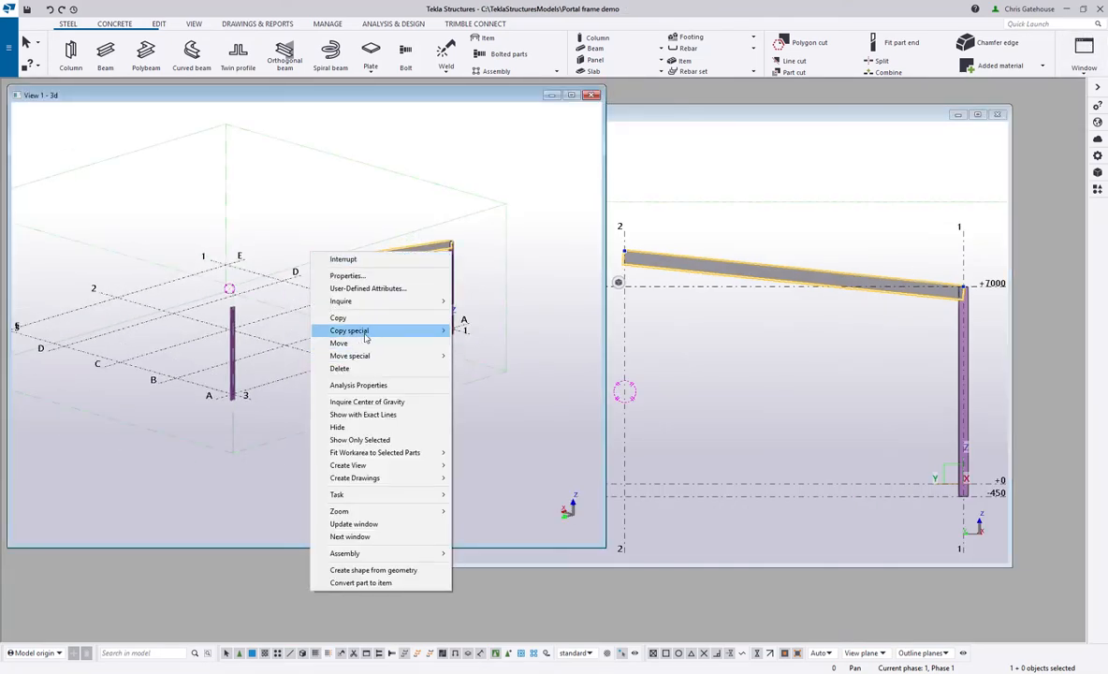
pyautogui.moveTo(365, 339)
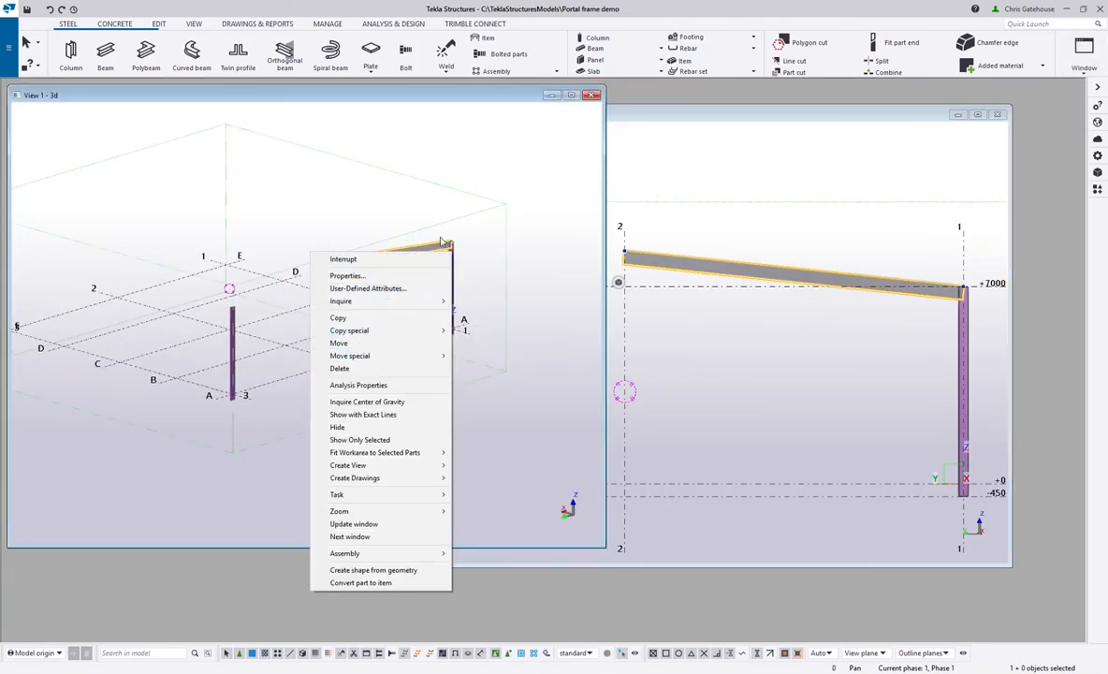
pyautogui.click(421, 149)
pyautogui.click(408, 253)
# Copy the selected rafter by mirroring it about grid line 2, picking two points on that grid line in the 3D view
pyautogui.rightClick(323, 161)
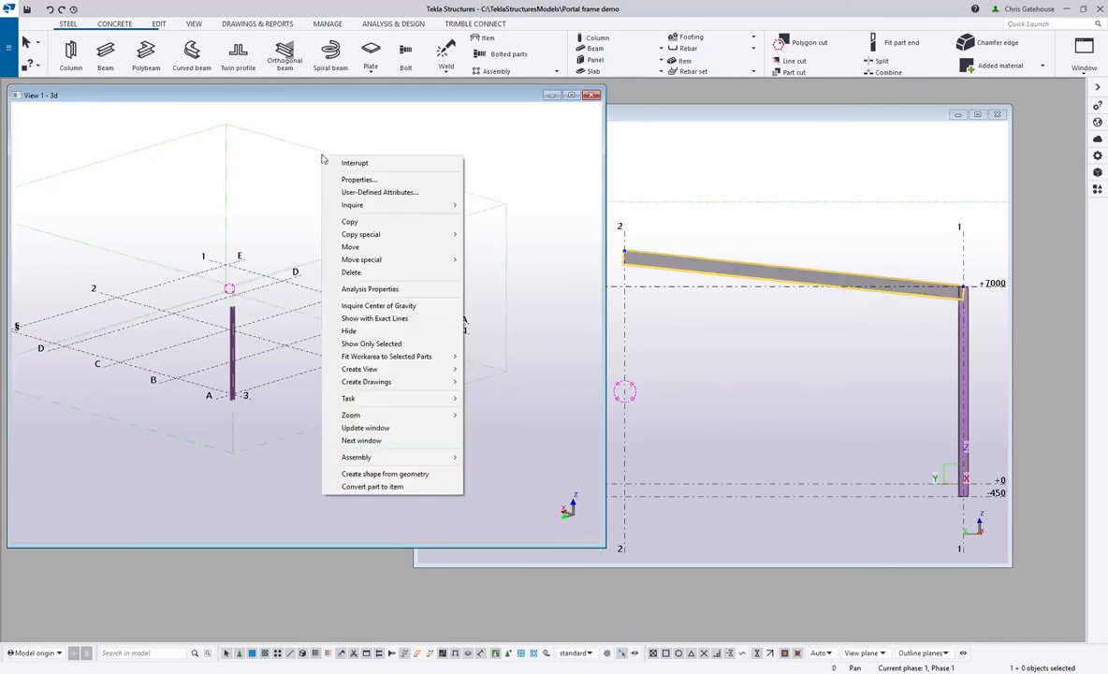
pyautogui.moveTo(374, 259)
pyautogui.moveTo(426, 234)
pyautogui.click(492, 259)
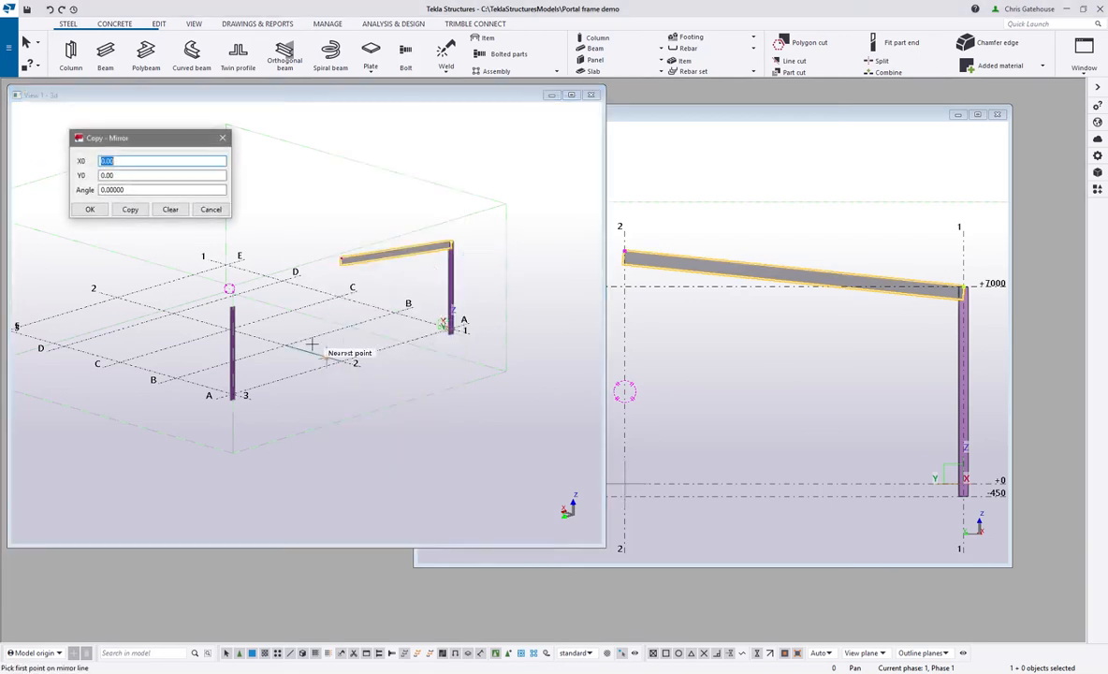
pyautogui.click(173, 315)
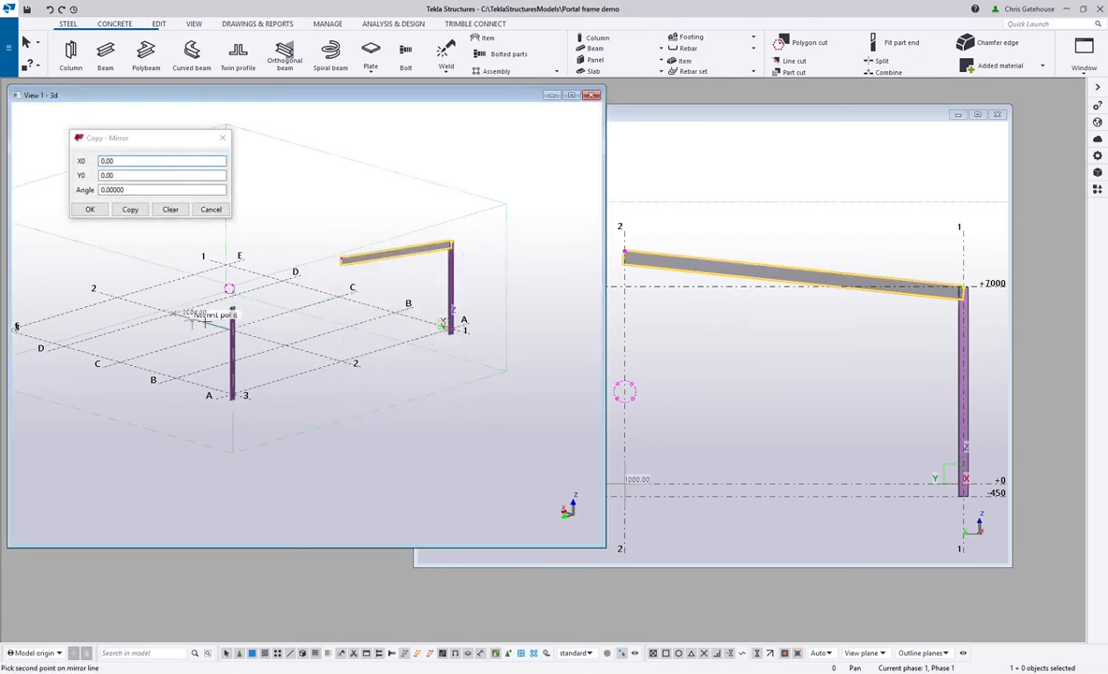
pyautogui.click(342, 362)
pyautogui.click(131, 210)
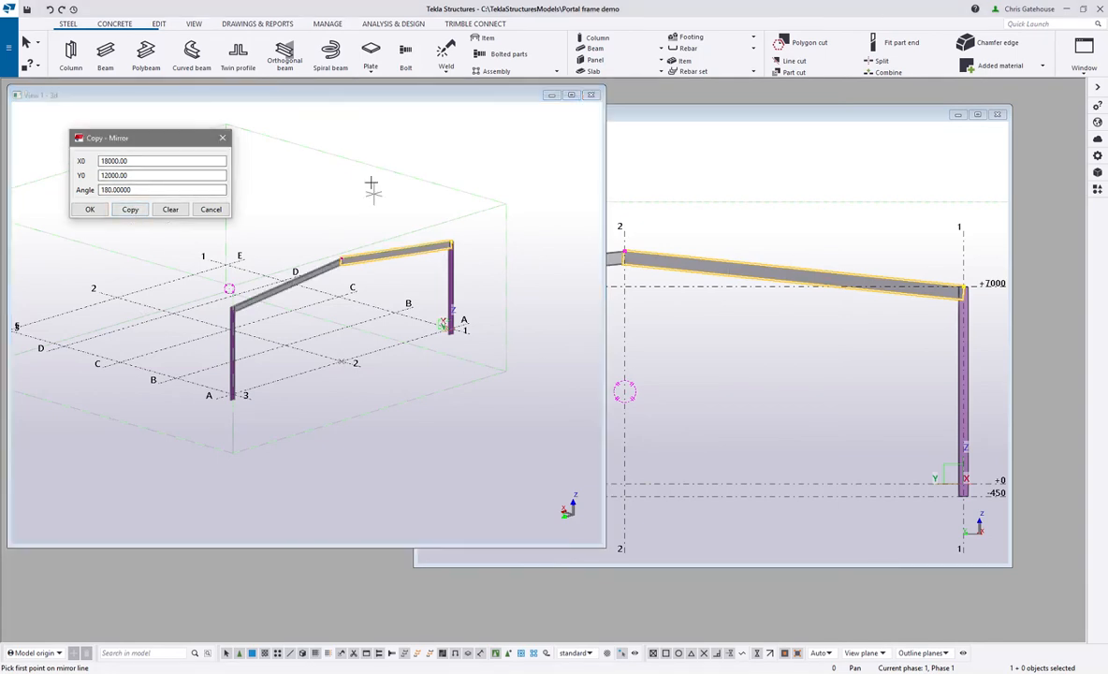
pyautogui.click(222, 138)
# Maximize View 2 with the whole portal frame in sight and save the model
pyautogui.click(814, 119)
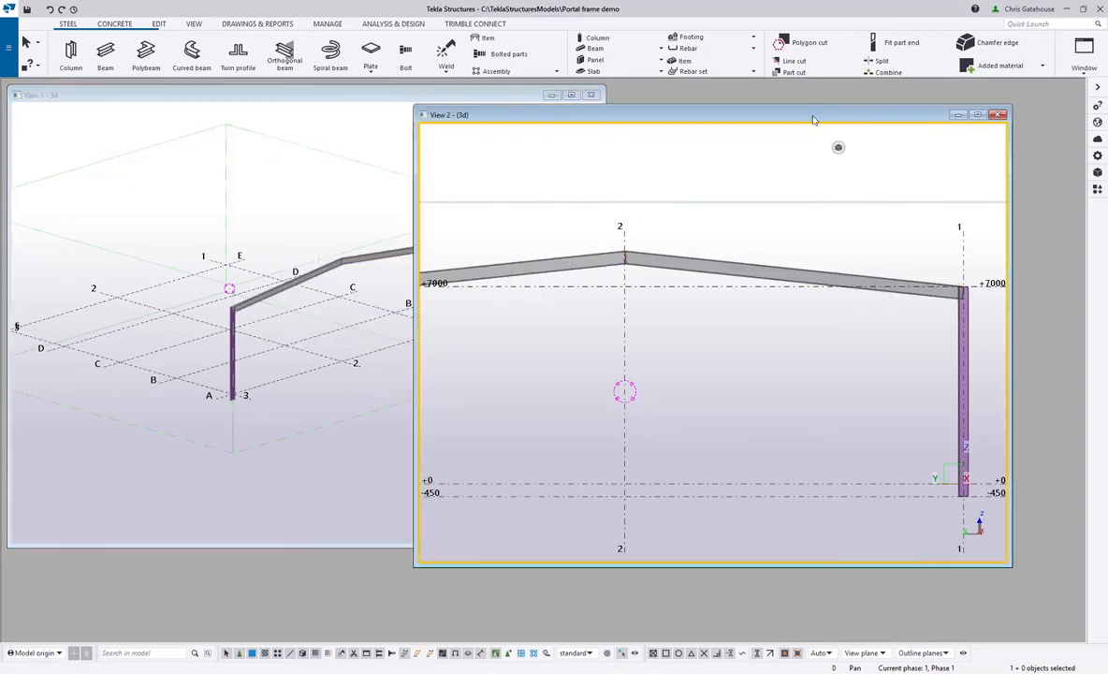
pyautogui.doubleClick(815, 120)
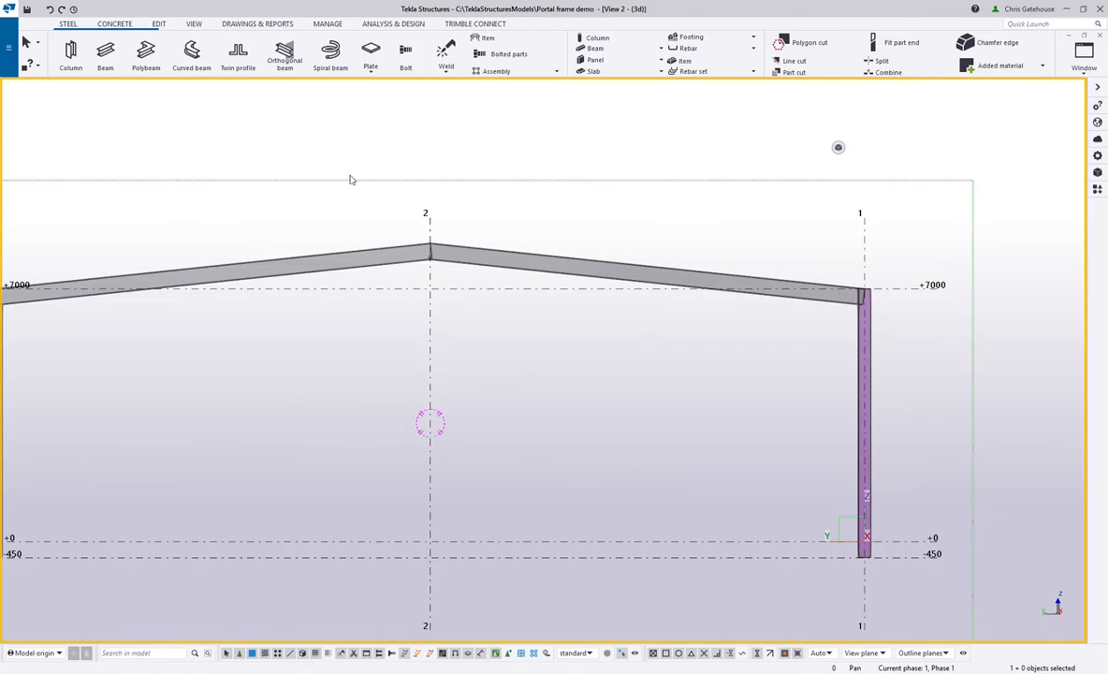
pyautogui.scroll(-2, 273, 161)
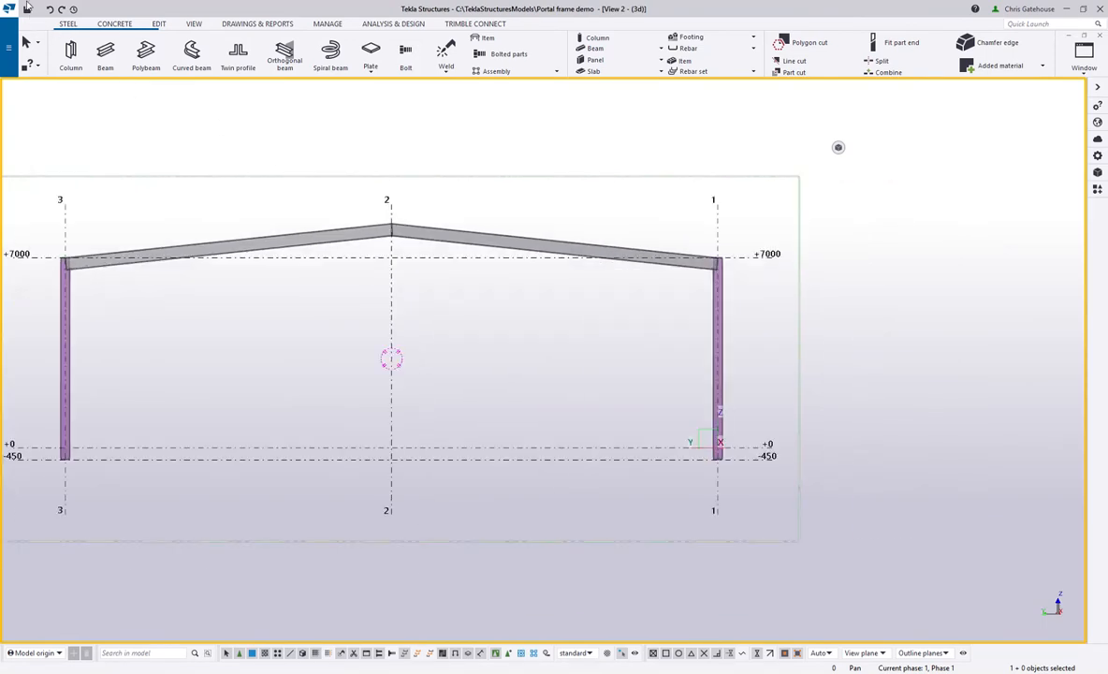
pyautogui.moveTo(290, 255); pyautogui.dragTo(412, 302, button='middle')
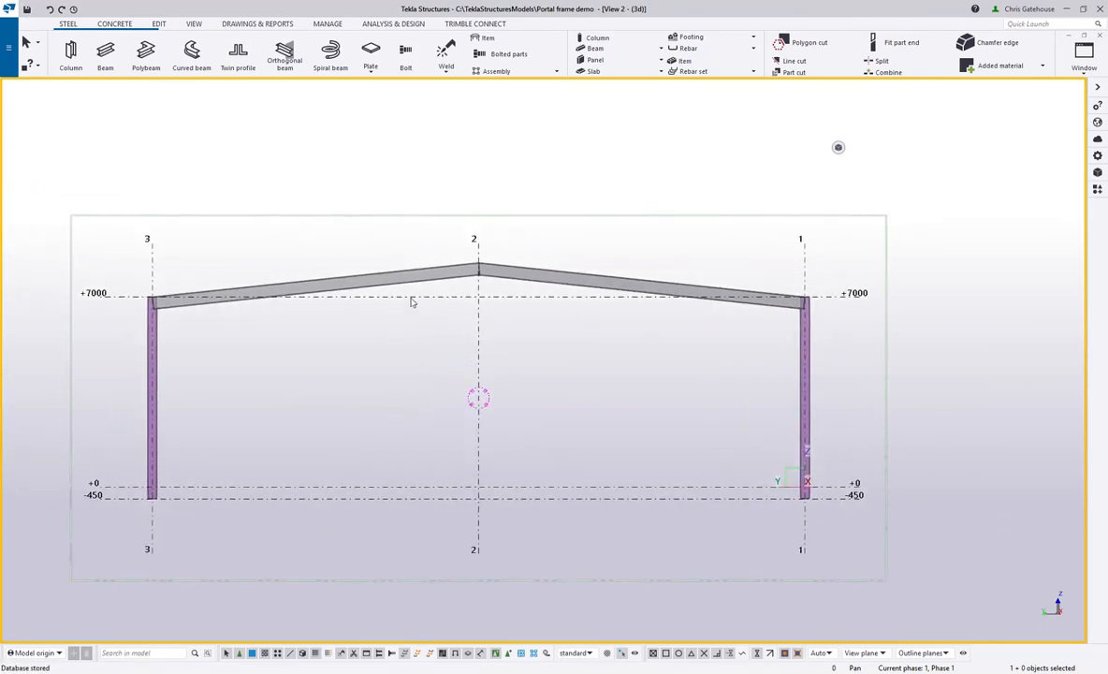
pyautogui.scroll(1, 408, 307)
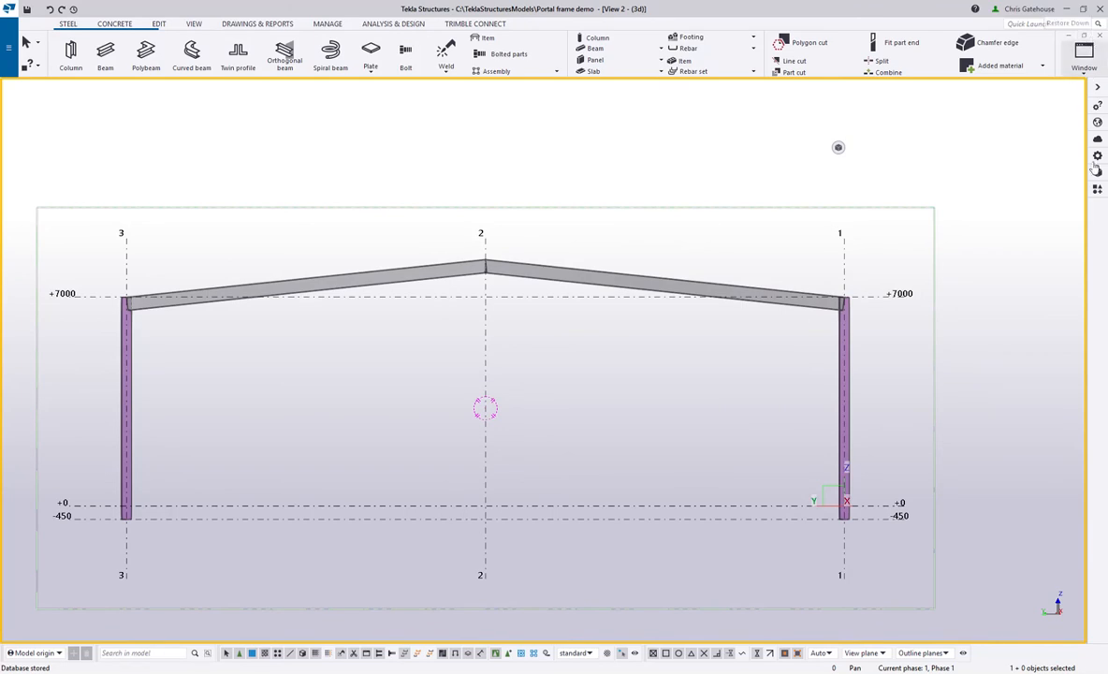
# Search the applications and components catalogue for BASE and choose Base plate (1042)
pyautogui.click(1097, 191)
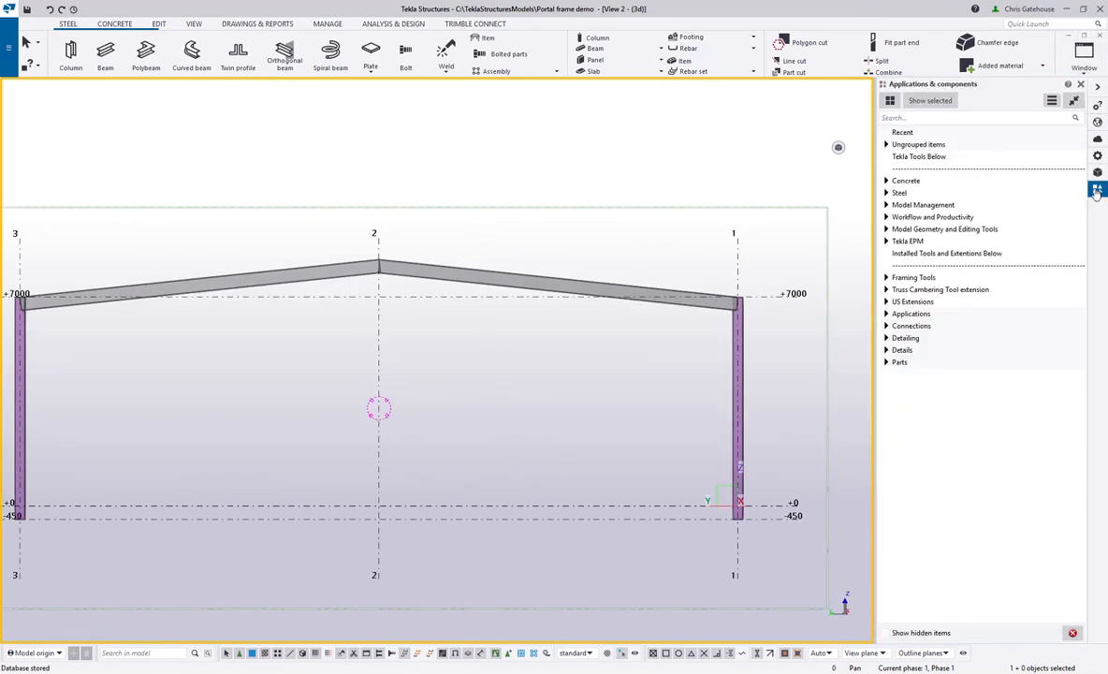
pyautogui.click(971, 118)
pyautogui.click(887, 193)
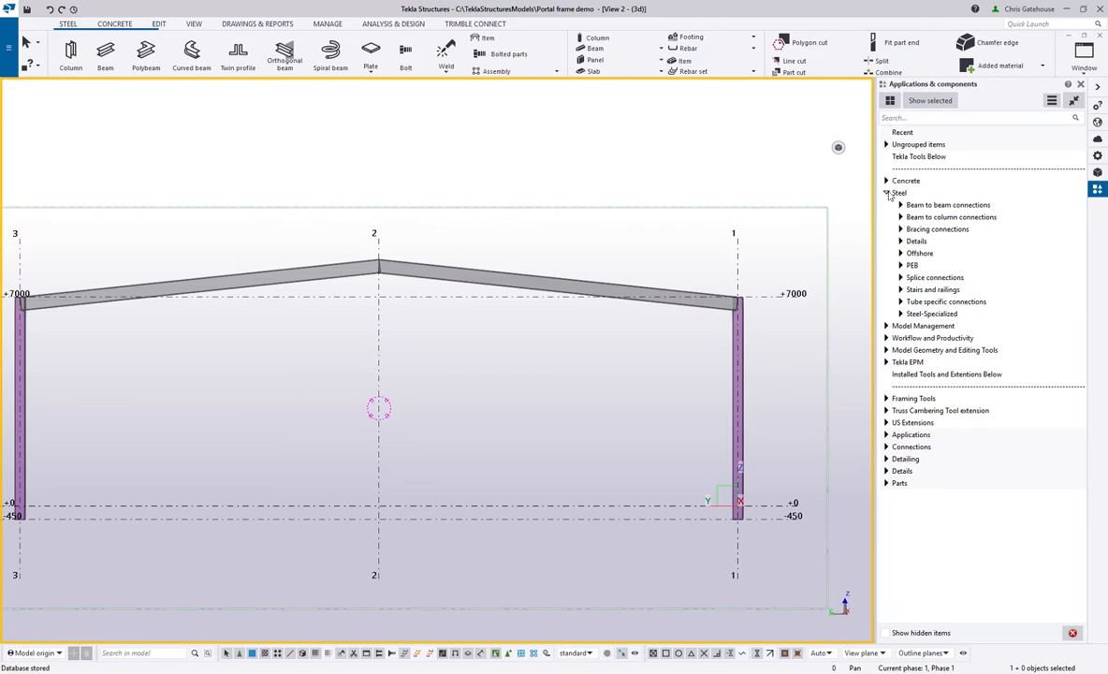
pyautogui.click(922, 122)
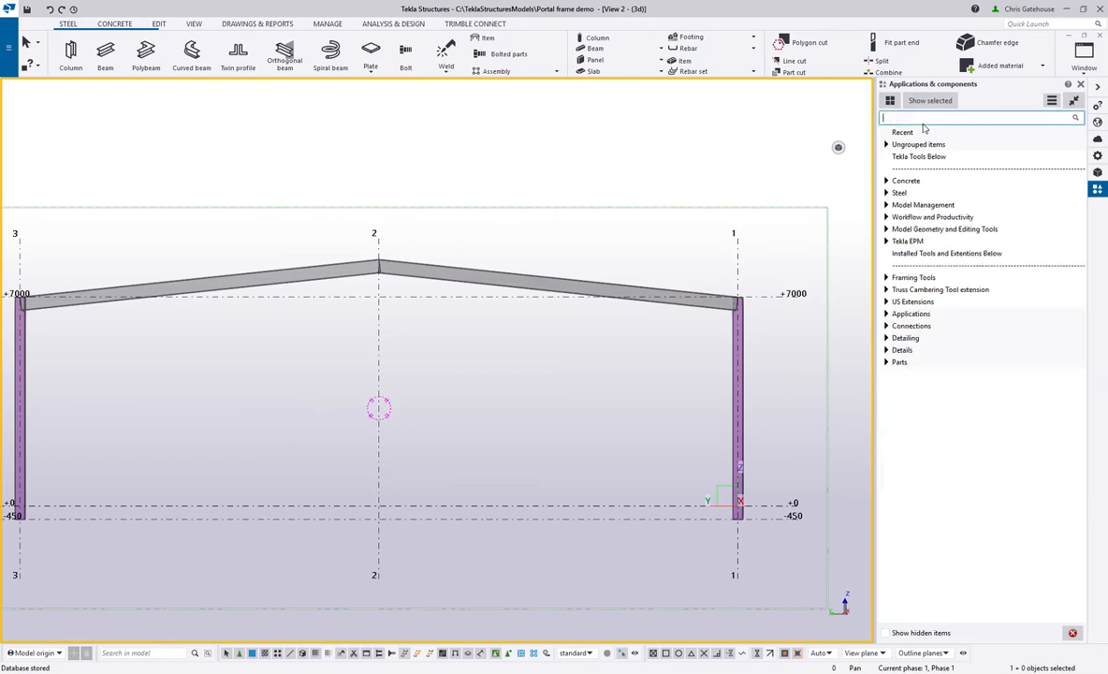
pyautogui.write('BASE')
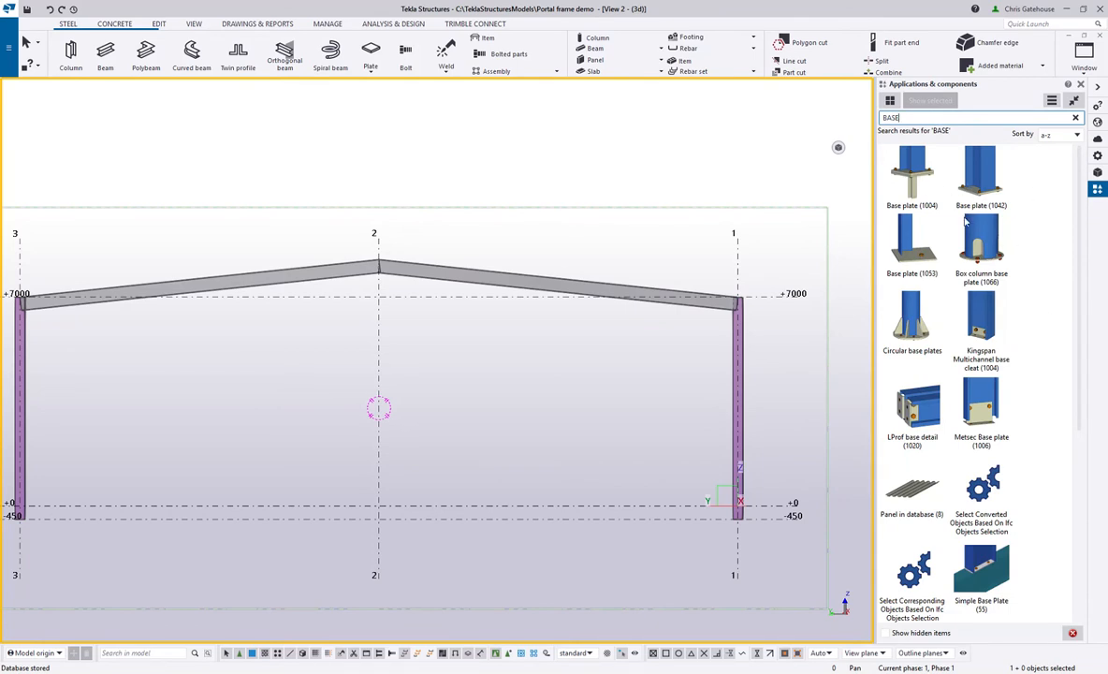
pyautogui.click(989, 178)
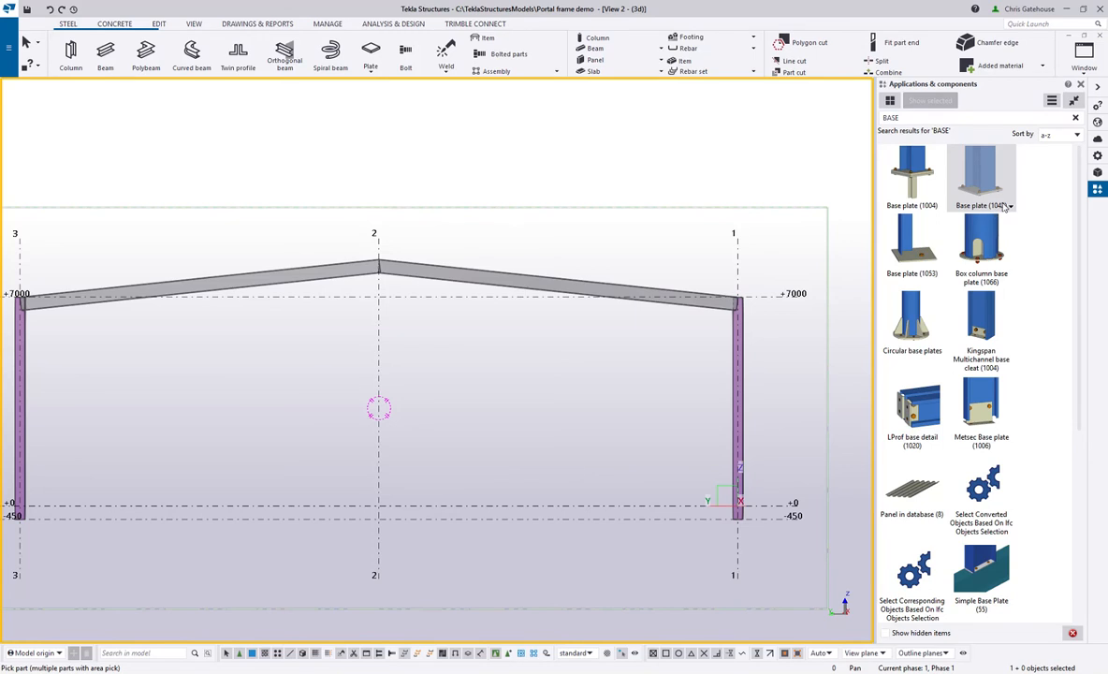
# Search the component catalogue by number for 1042 and open the Base plate (1042) settings
pyautogui.click(927, 120)
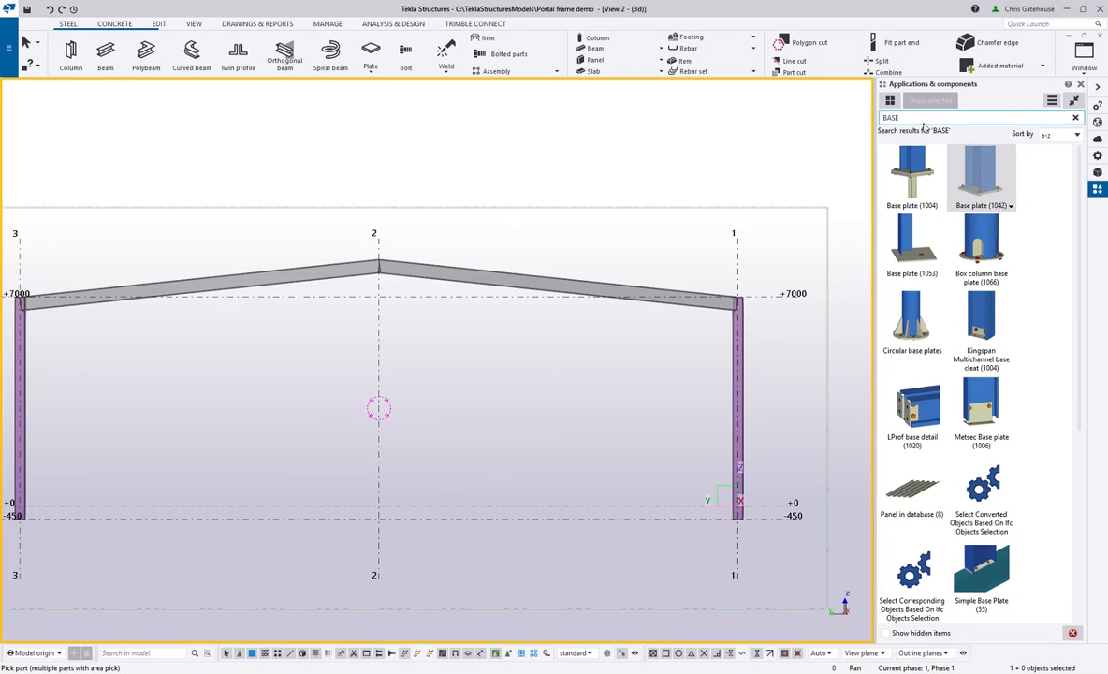
pyautogui.press('BackSpace')
pyautogui.press('BackSpace')
pyautogui.press('BackSpace')
pyautogui.press('BackSpace')
pyautogui.write('1042')
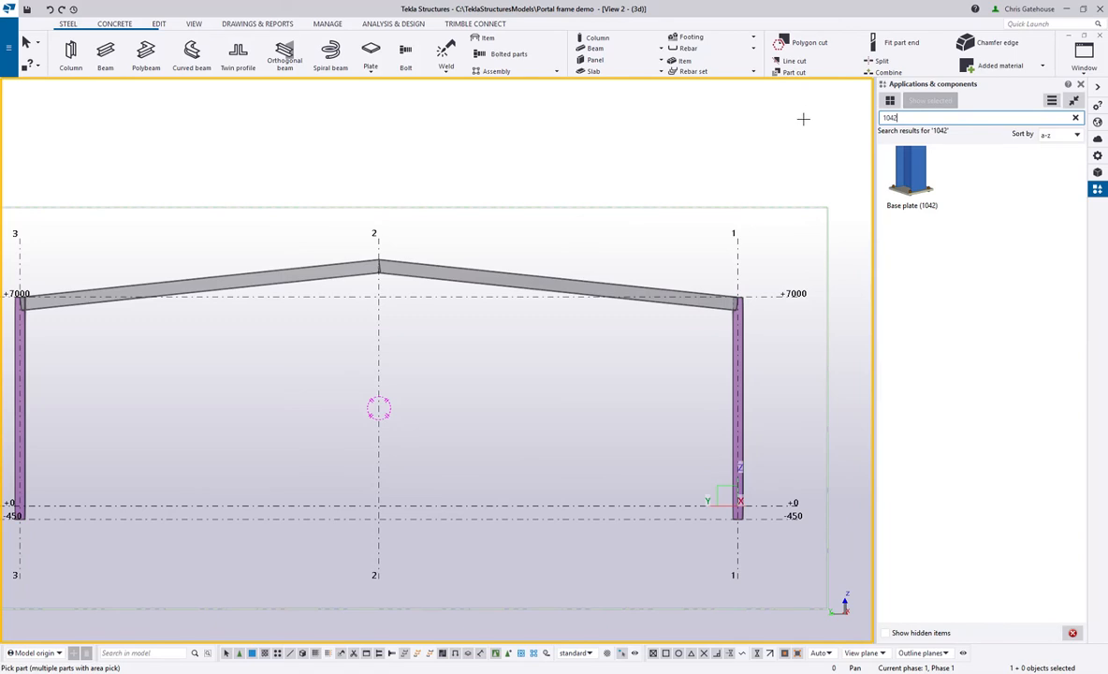
pyautogui.click(908, 183)
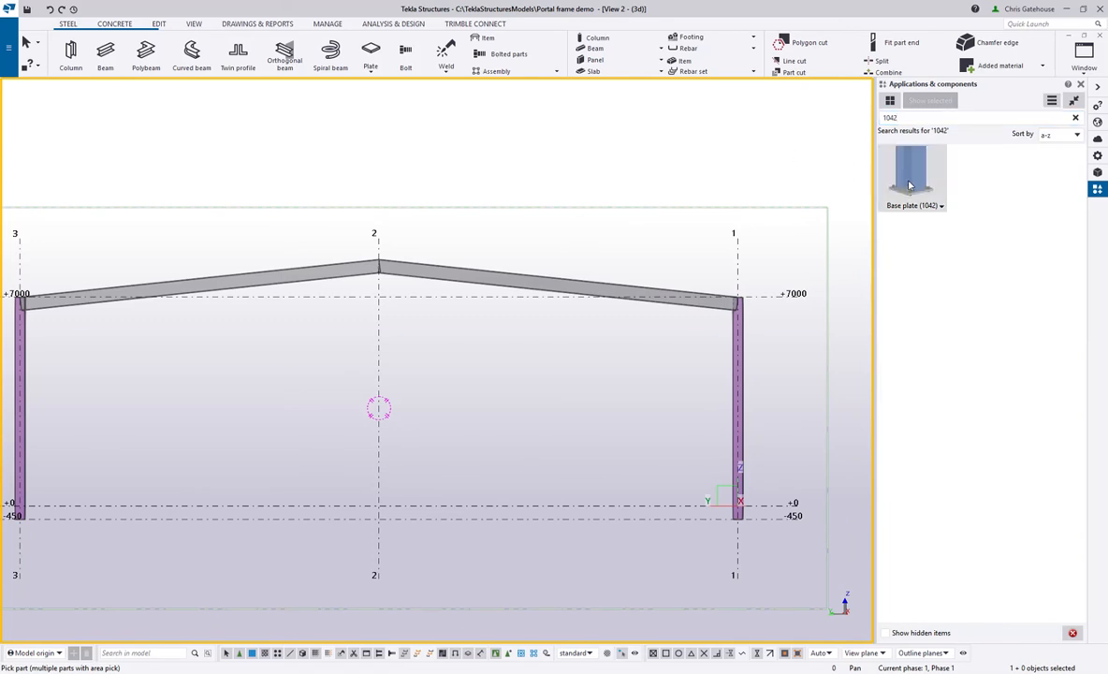
pyautogui.doubleClick(909, 183)
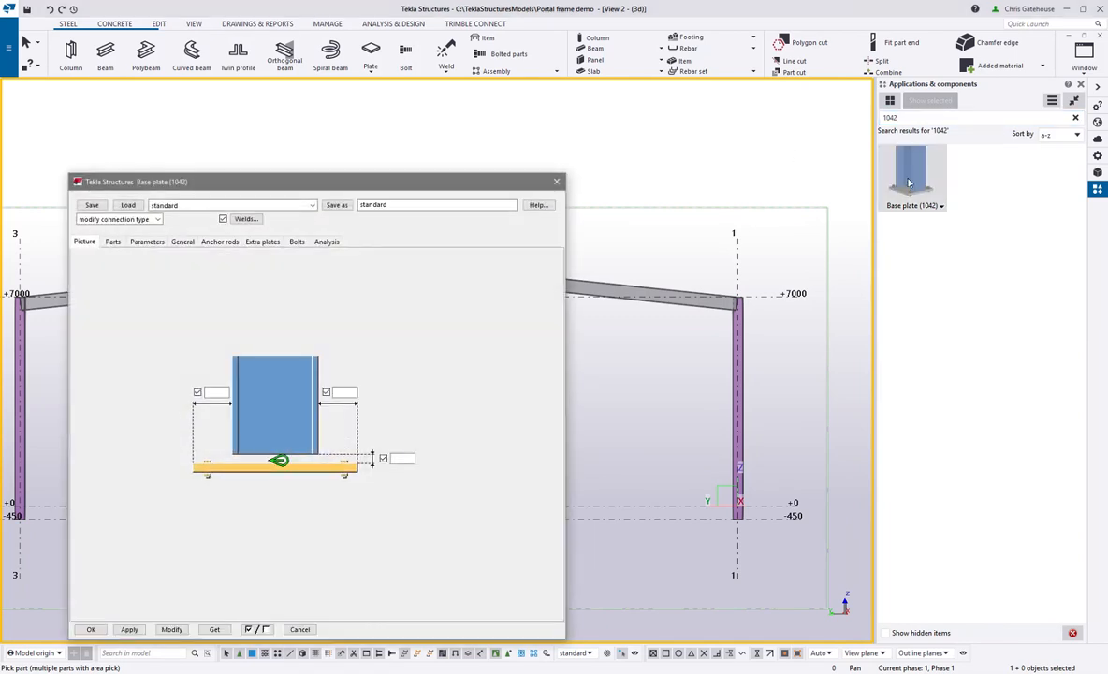
pyautogui.moveTo(482, 186); pyautogui.dragTo(770, 108)
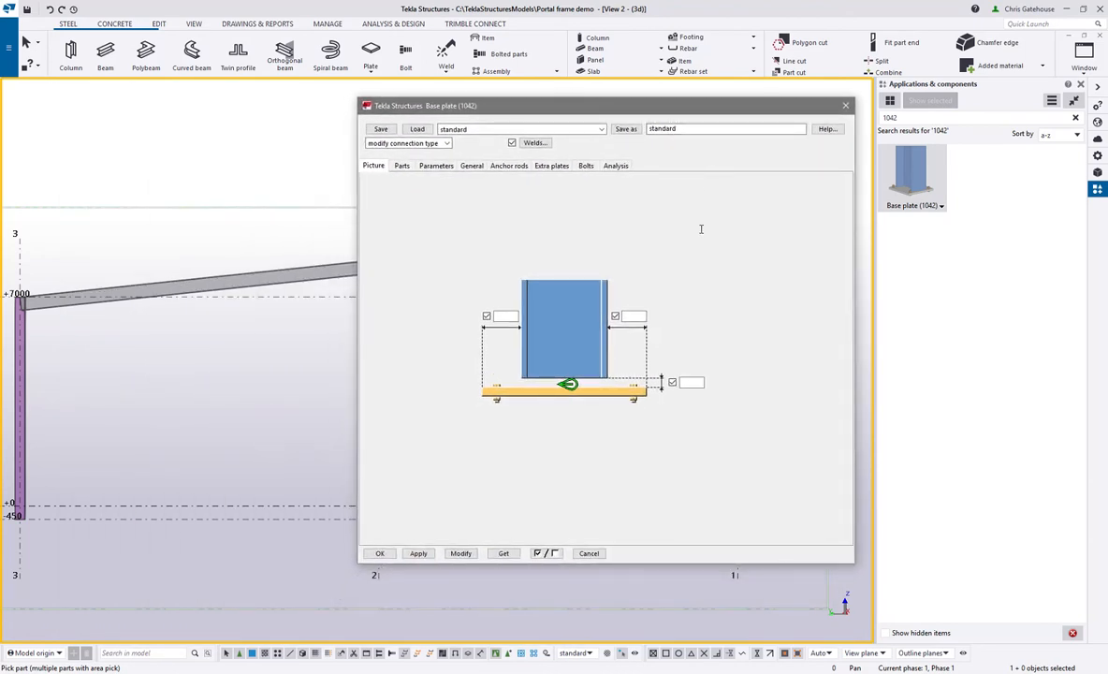
# Set the plate thickness to 20 in the Base plate (1042) settings and check the hole options among its parameters
pyautogui.click(402, 166)
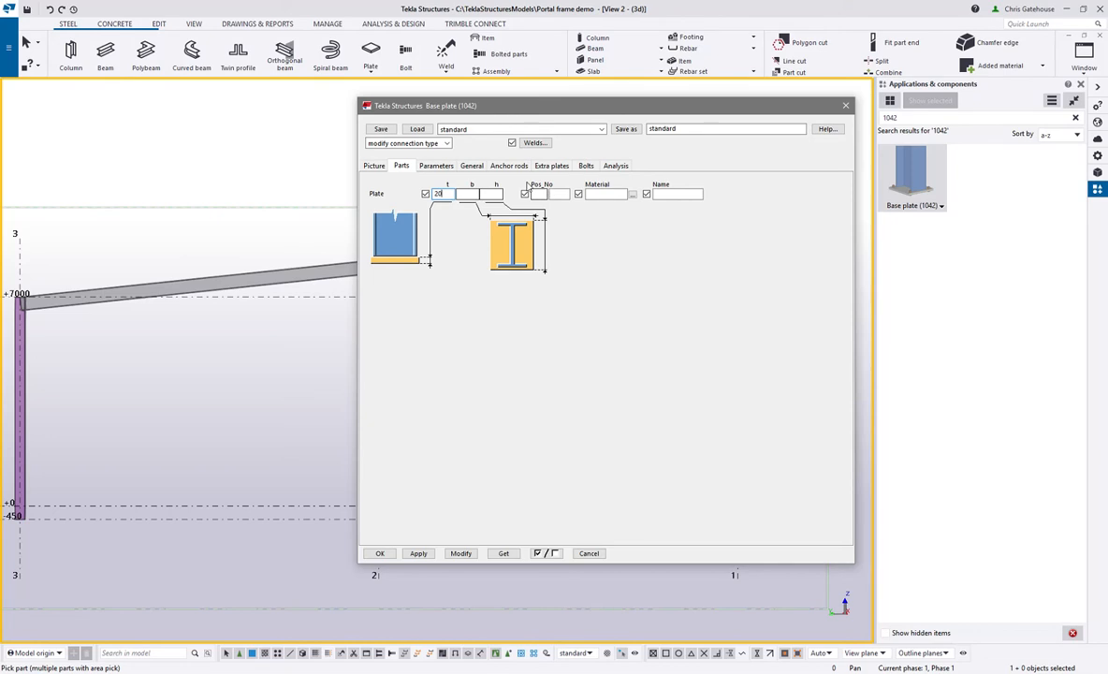
pyautogui.click(442, 167)
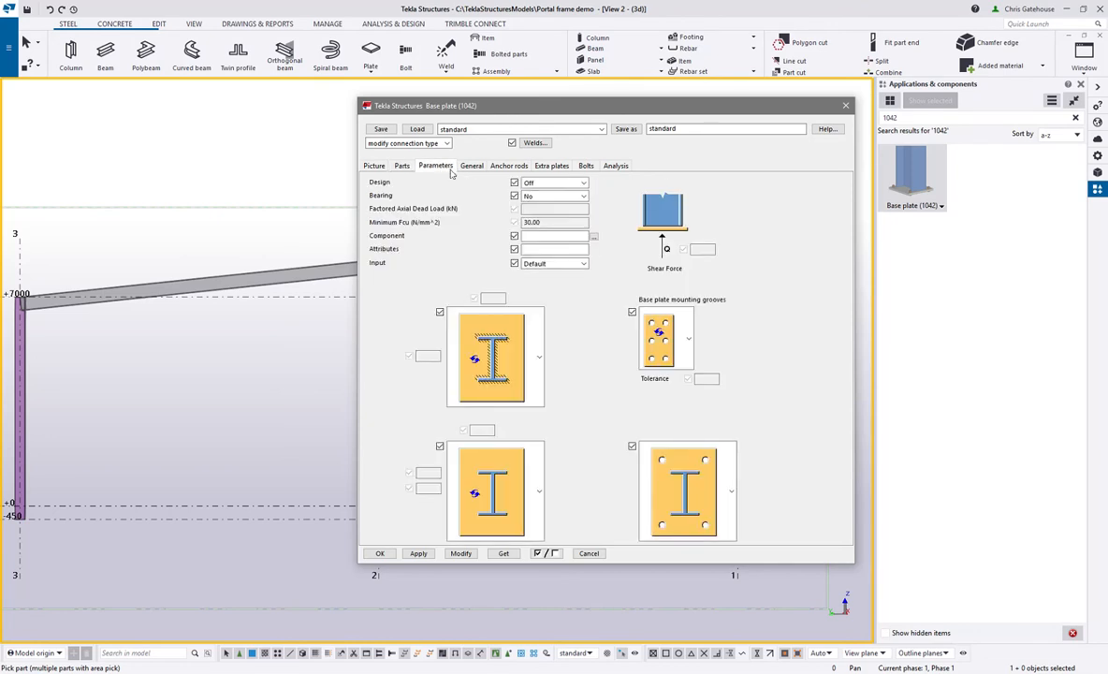
pyautogui.click(731, 490)
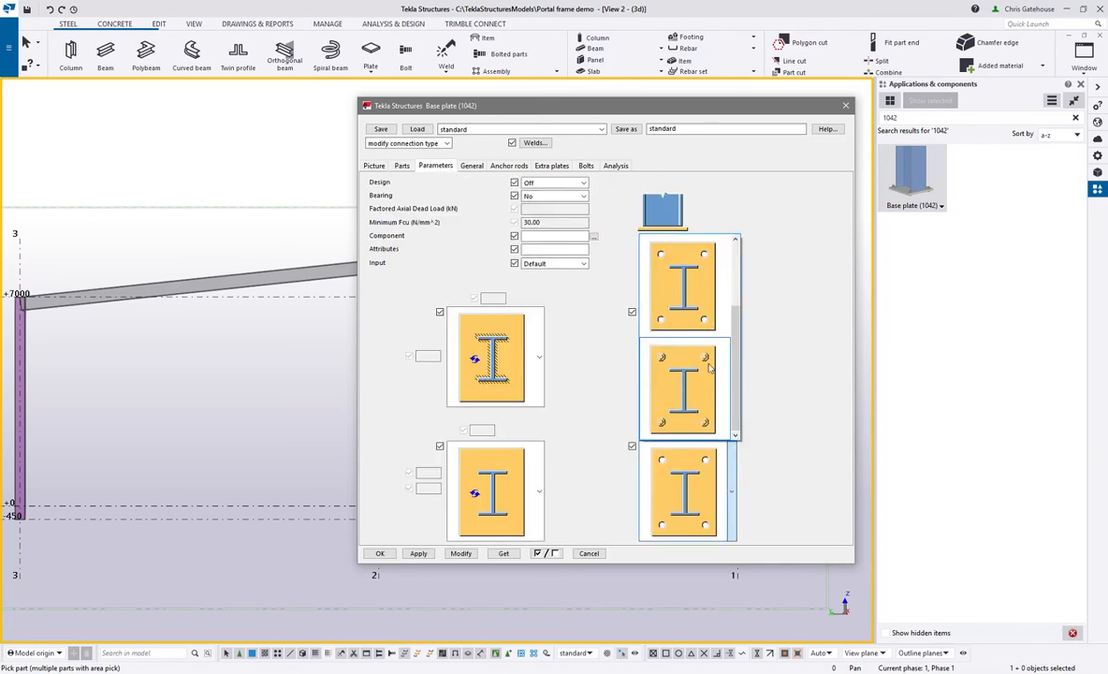
pyautogui.click(722, 241)
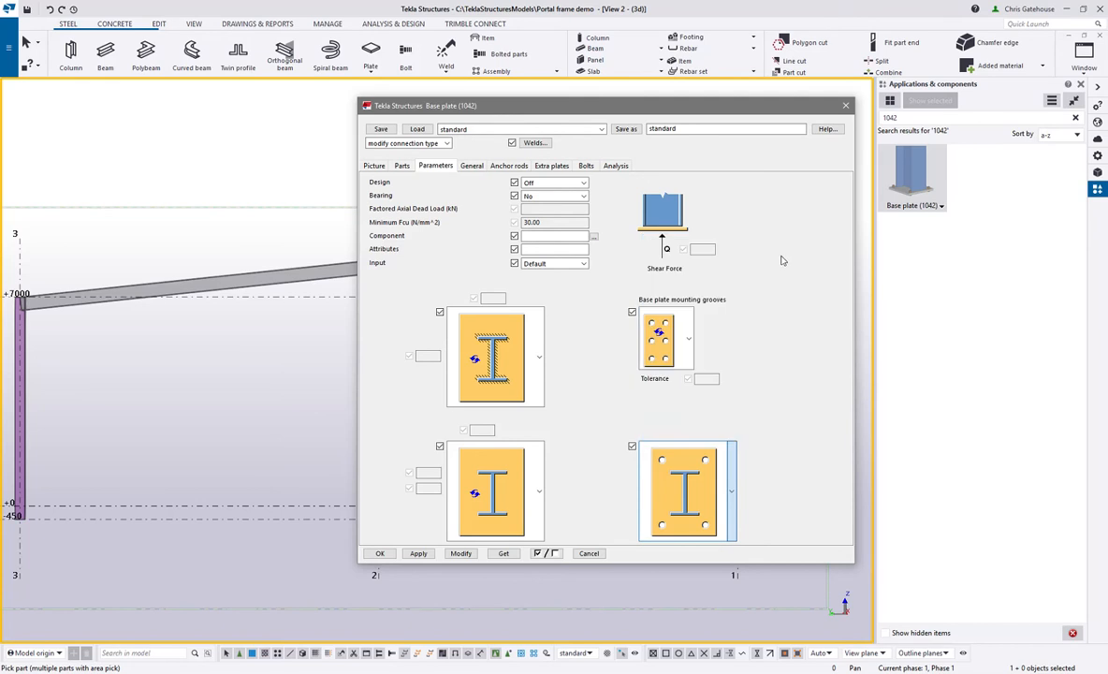
# Review the base plate's general, anchor rod, extra plate and bolt settings, including the anchor rod shape options
pyautogui.click(470, 166)
pyautogui.click(510, 166)
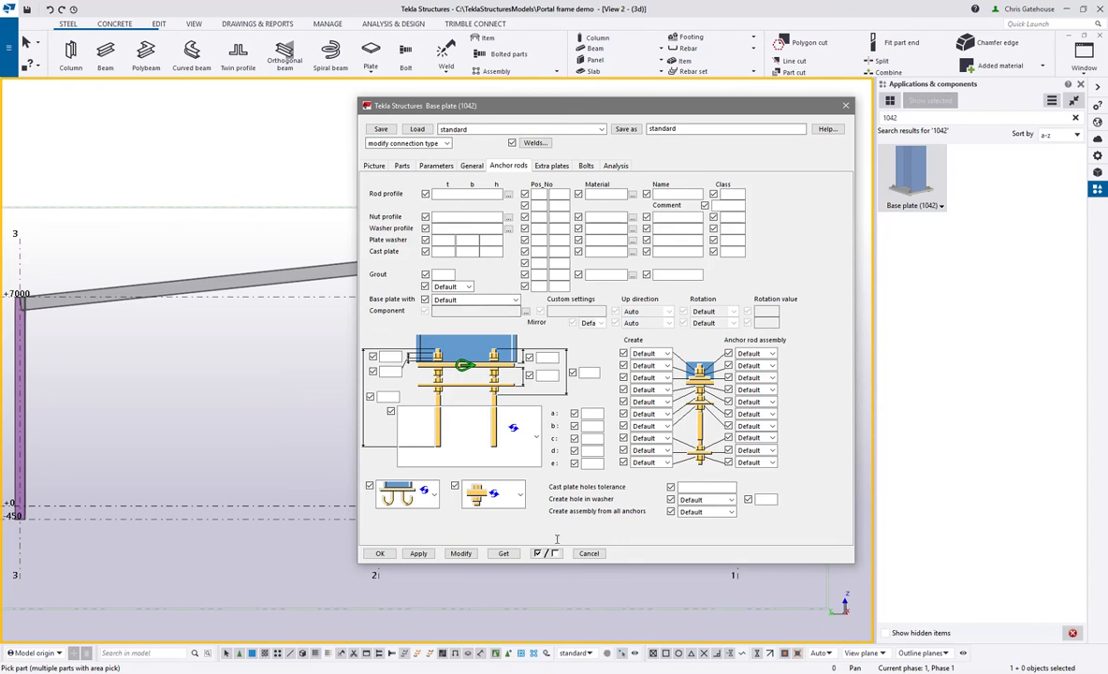
pyautogui.click(536, 434)
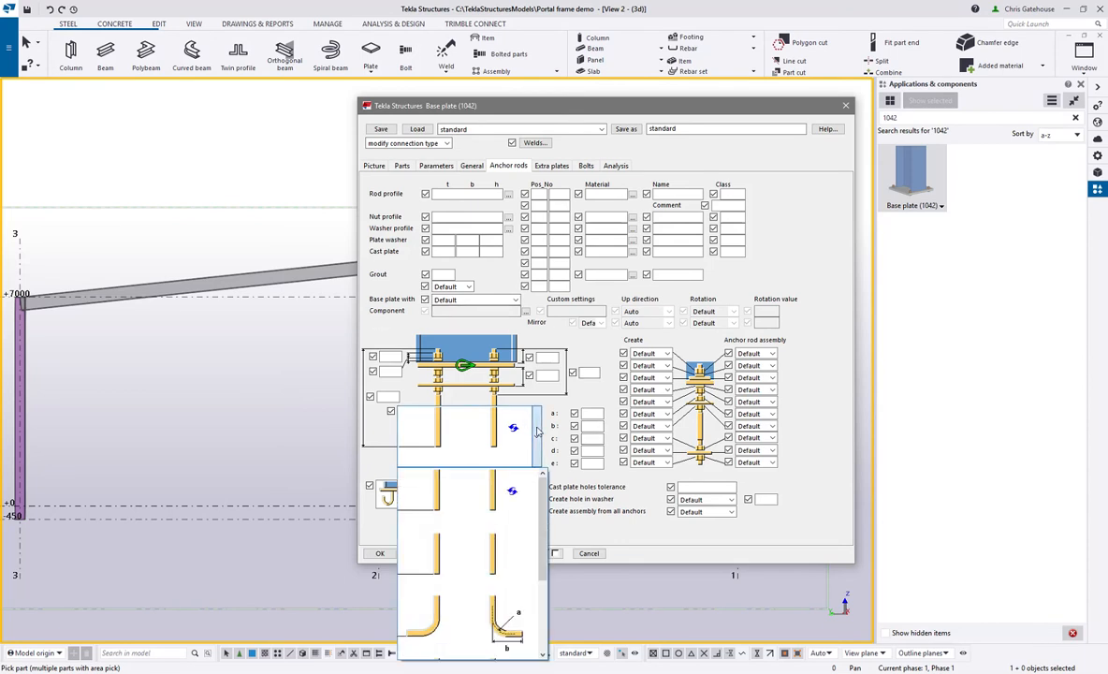
pyautogui.click(628, 541)
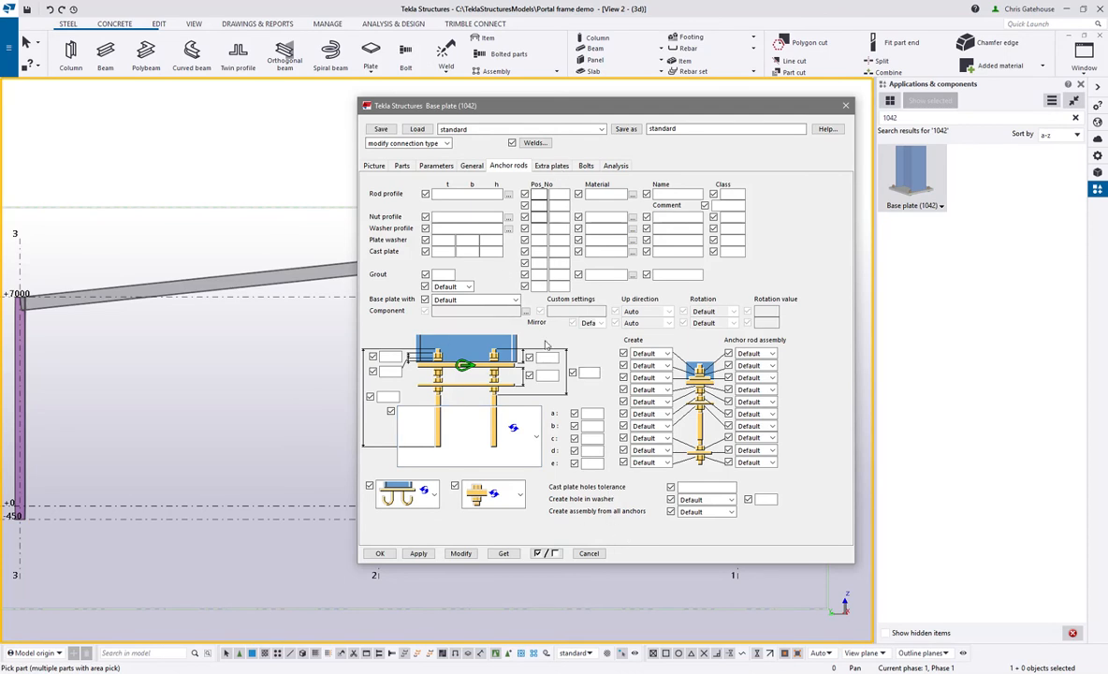
pyautogui.click(556, 167)
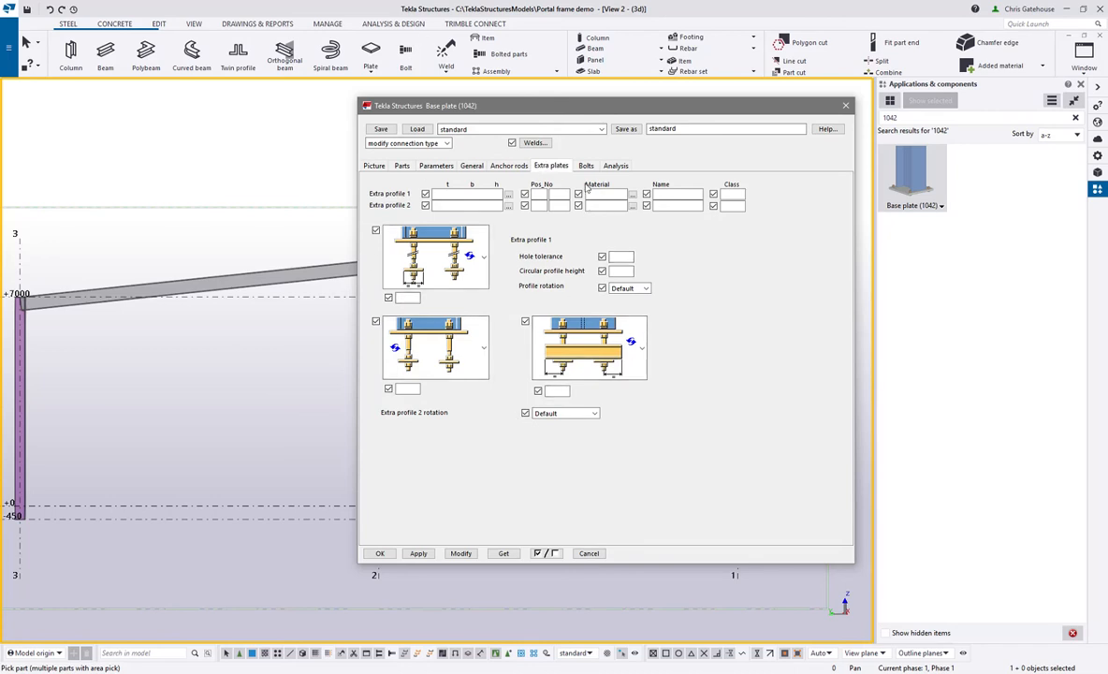
pyautogui.click(586, 167)
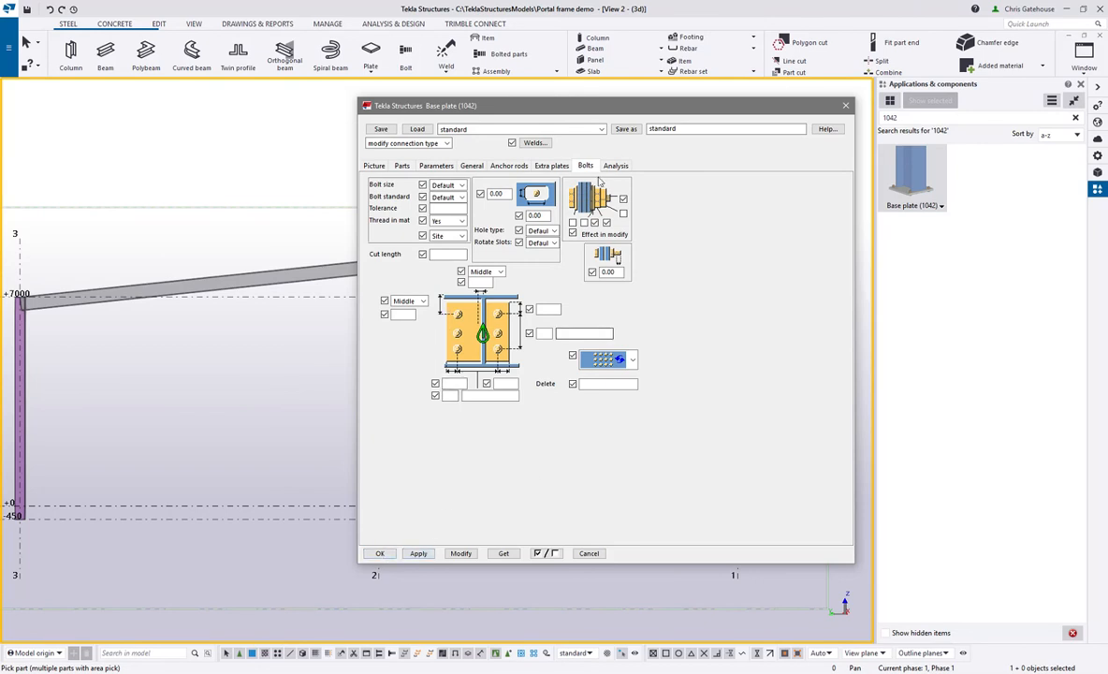
# Check the base plate's weld settings and accept the Base plate (1042) settings
pyautogui.click(534, 143)
pyautogui.moveTo(442, 183); pyautogui.dragTo(732, 188)
pyautogui.click(881, 185)
pyautogui.click(376, 554)
# Place a base plate at the foot of the grid line 1 column, at level -450
pyautogui.moveTo(783, 478); pyautogui.dragTo(661, 425, button='middle')
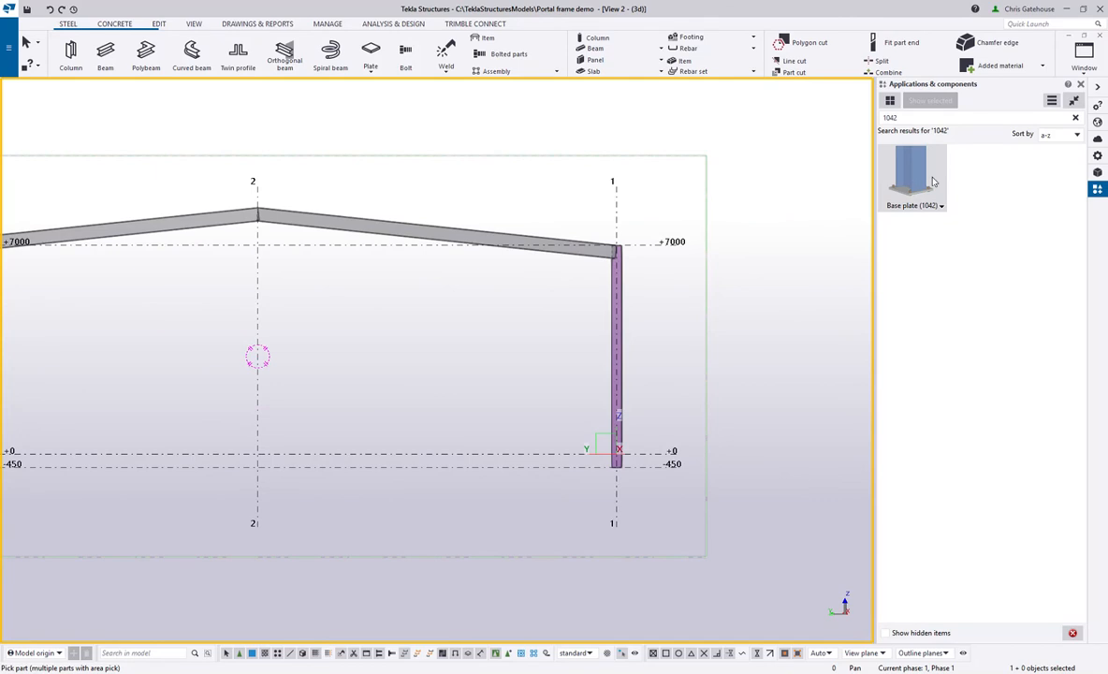
pyautogui.scroll(10, 634, 452)
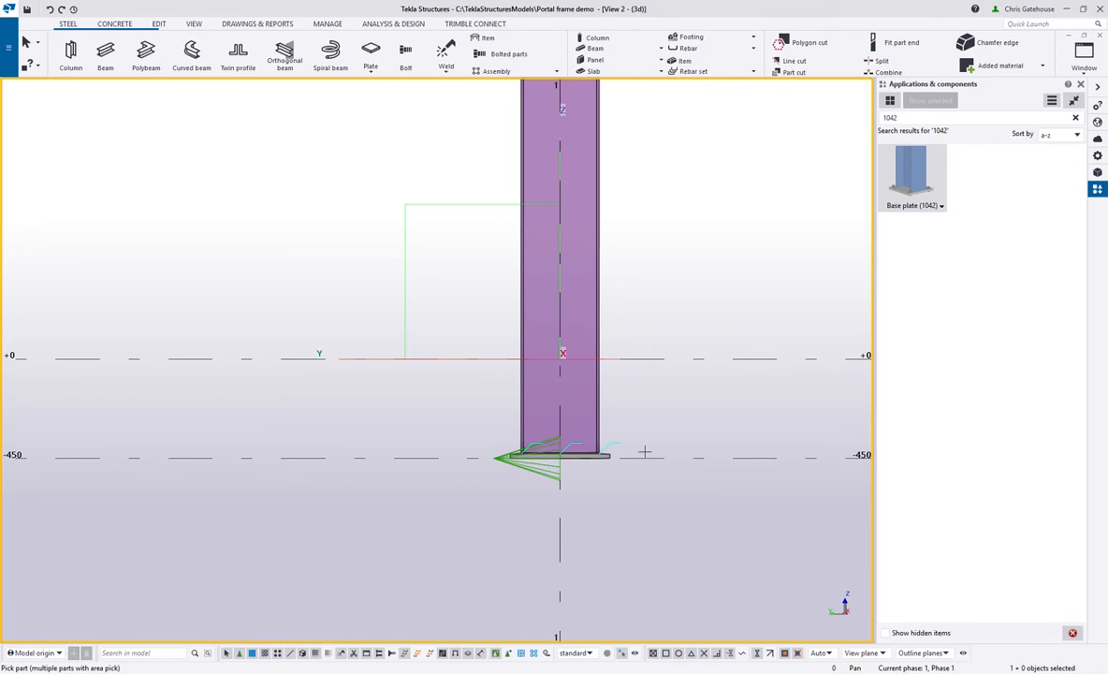
pyautogui.scroll(5, 567, 468)
# Place a base plate at the -450 foot of the grid line 3 column and end the command
pyautogui.scroll(-6, 665, 442)
pyautogui.moveTo(266, 413); pyautogui.dragTo(535, 410, button='middle')
pyautogui.scroll(8, 143, 406)
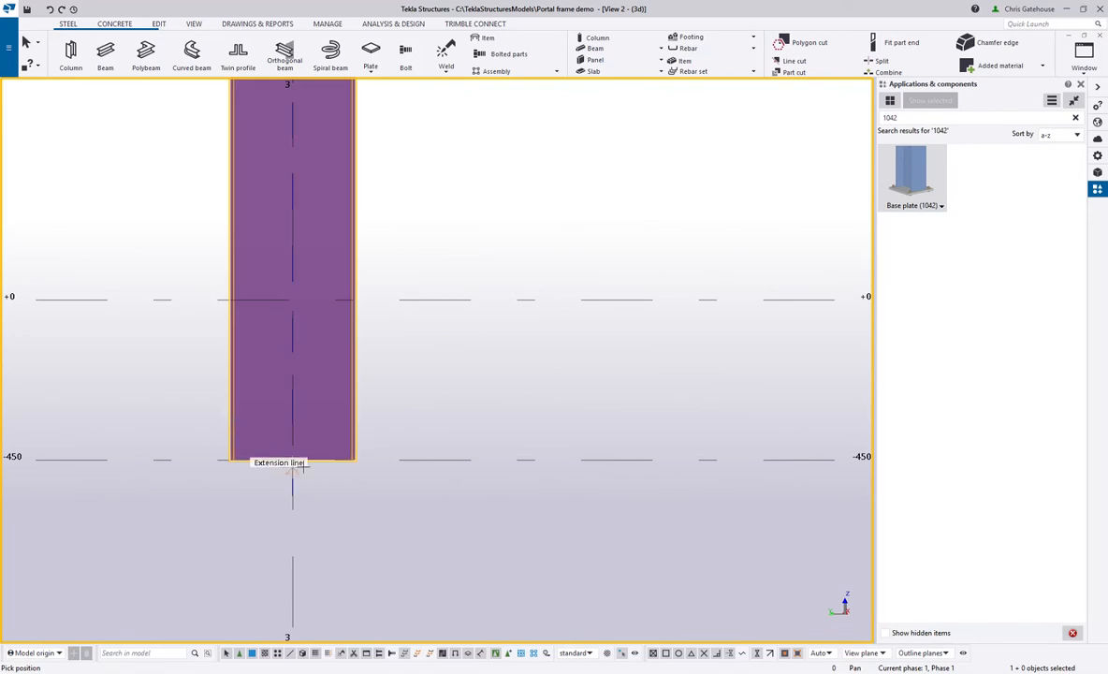
pyautogui.click(272, 445)
pyautogui.rightClick(452, 414)
pyautogui.click(486, 423)
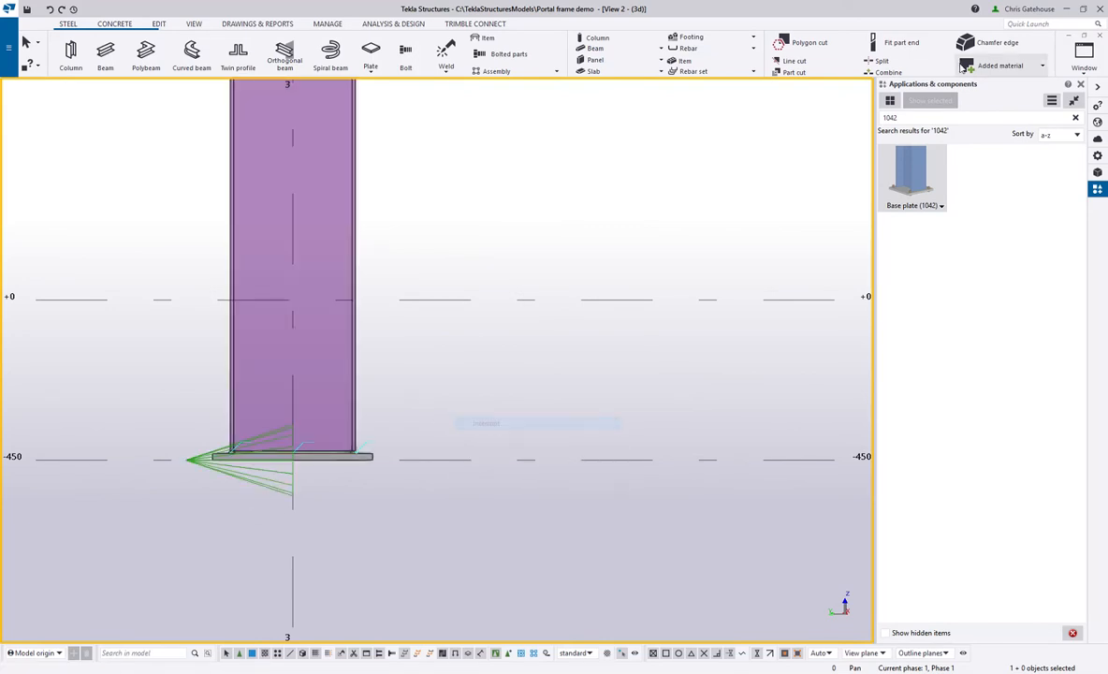
# Close the component catalogue, then maximize View 1 with the grid line 1 base plate in close-up
pyautogui.click(1081, 83)
pyautogui.click(1082, 37)
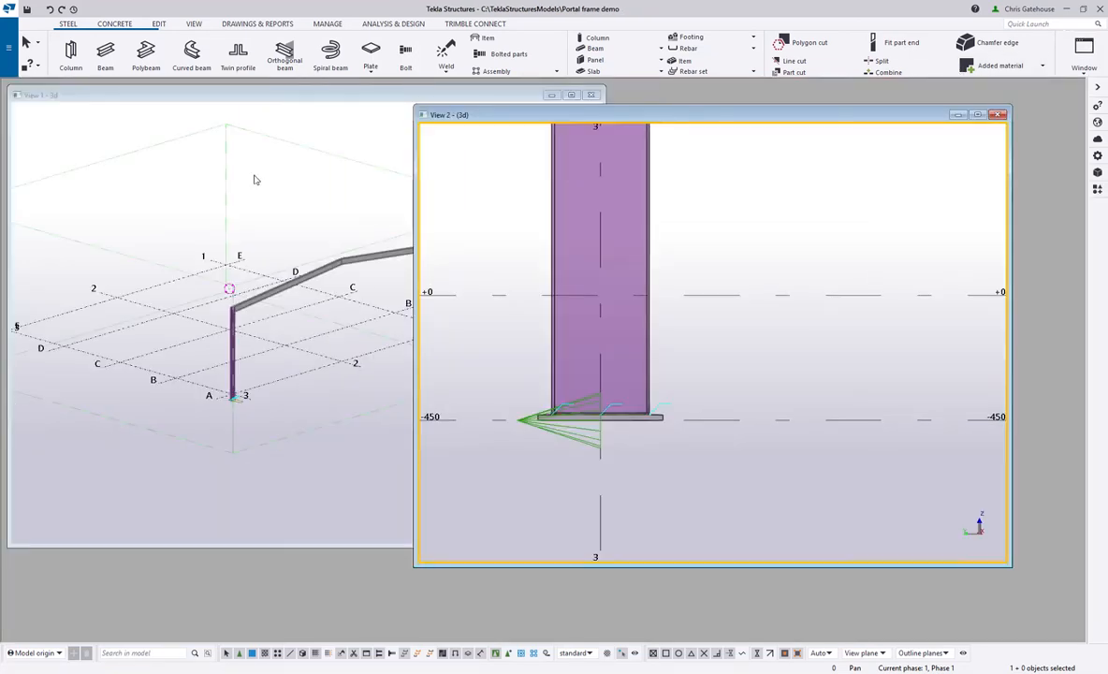
pyautogui.doubleClick(267, 98)
pyautogui.scroll(10, 720, 370)
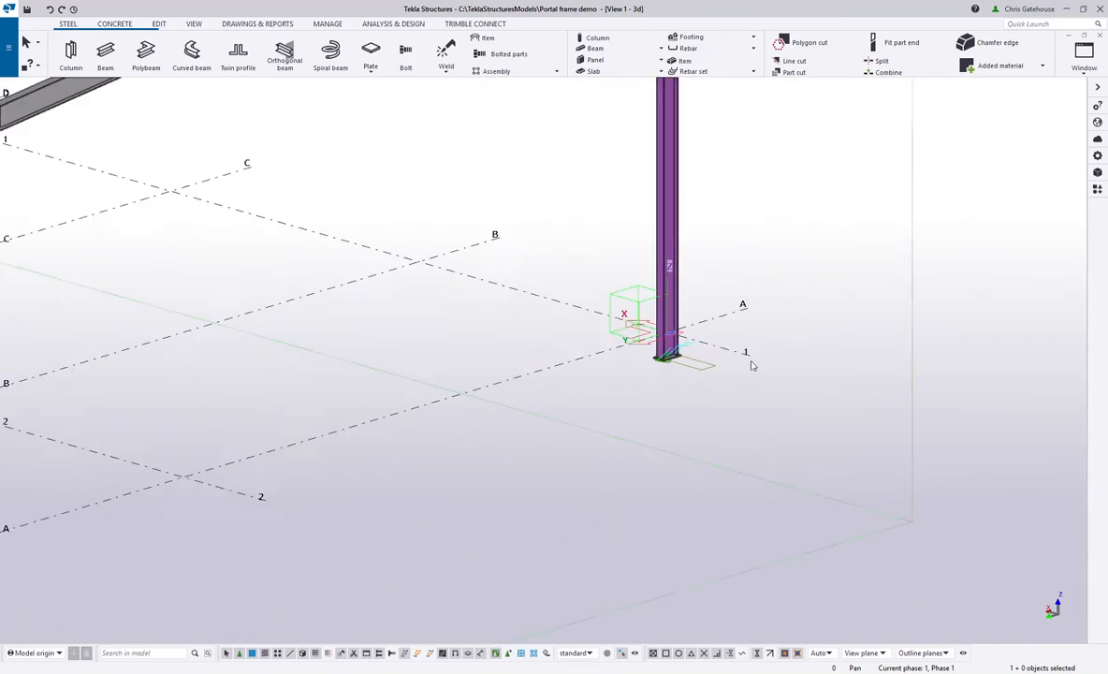
pyautogui.scroll(5, 700, 394)
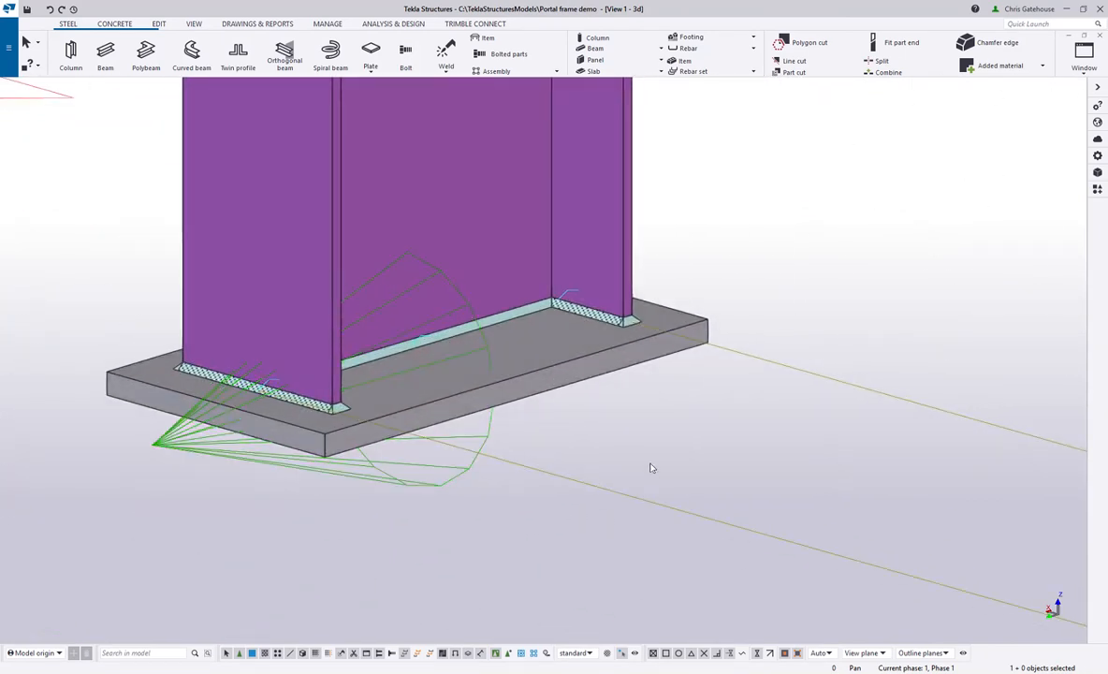
# Examine the base plate components, with their plates, welds and connection symbols, on the columns at grid lines 1 and 3
pyautogui.click(669, 332)
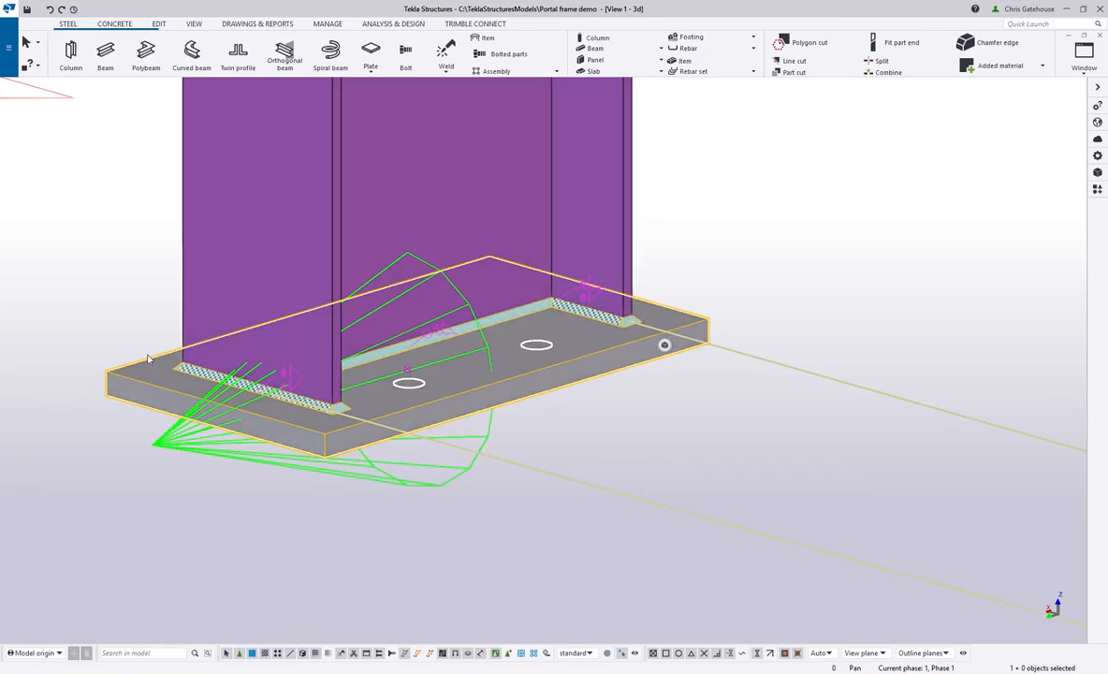
pyautogui.click(477, 562)
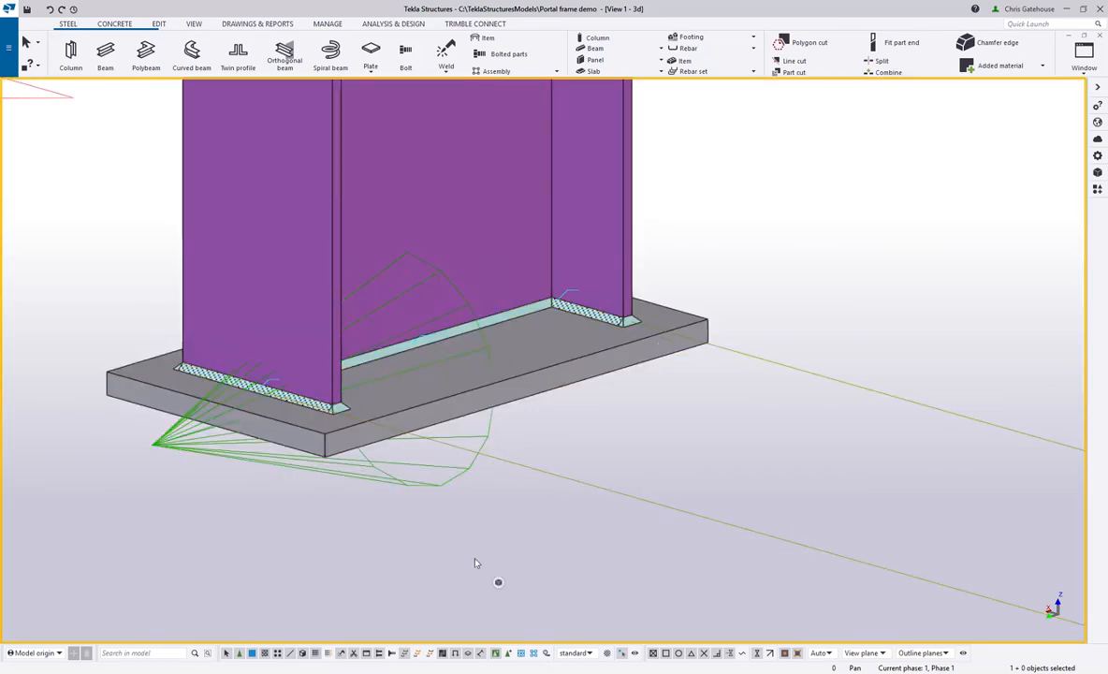
pyautogui.click(560, 373)
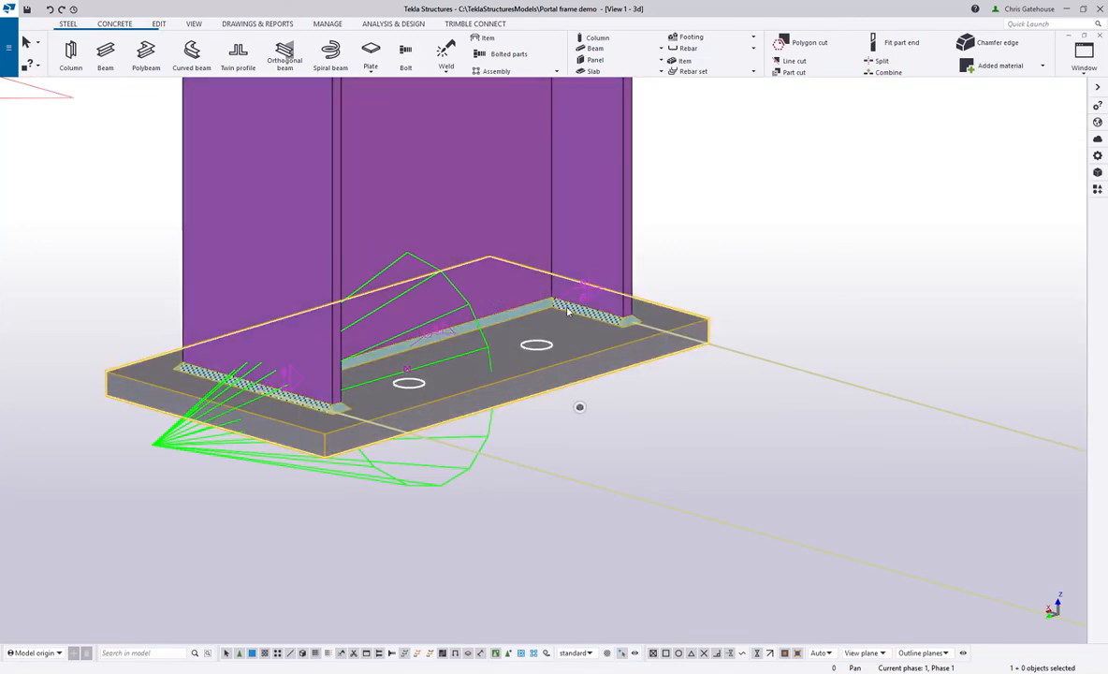
pyautogui.click(317, 518)
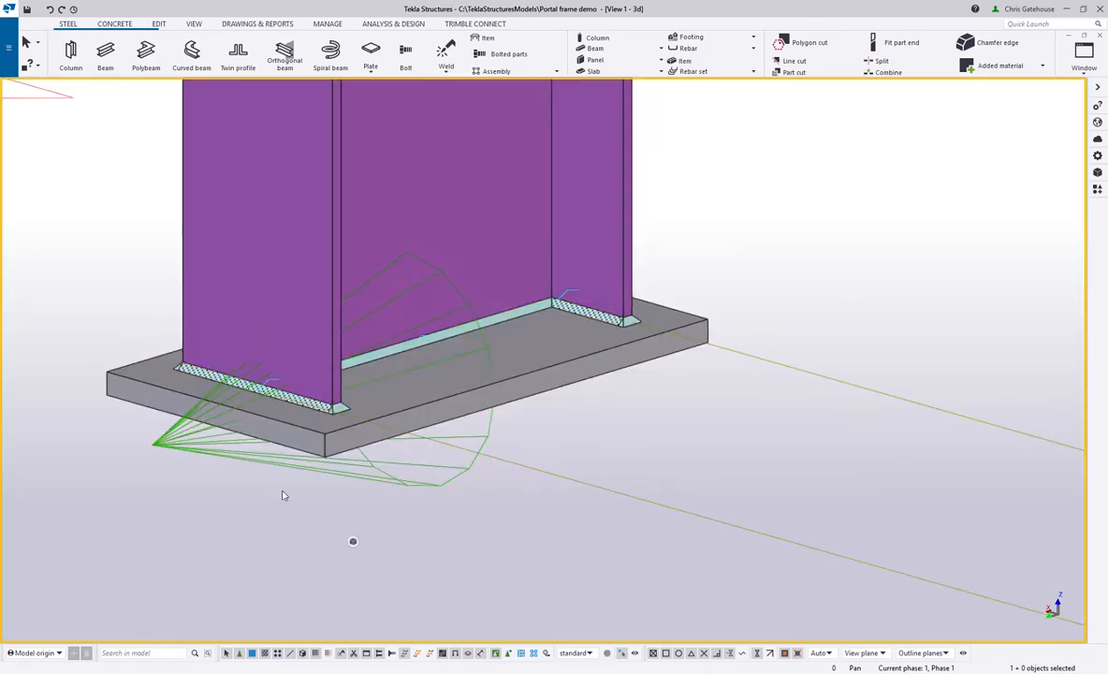
pyautogui.scroll(-2, 430, 251)
pyautogui.scroll(-5, 782, 308)
pyautogui.scroll(-5, 751, 278)
pyautogui.scroll(6, 378, 373)
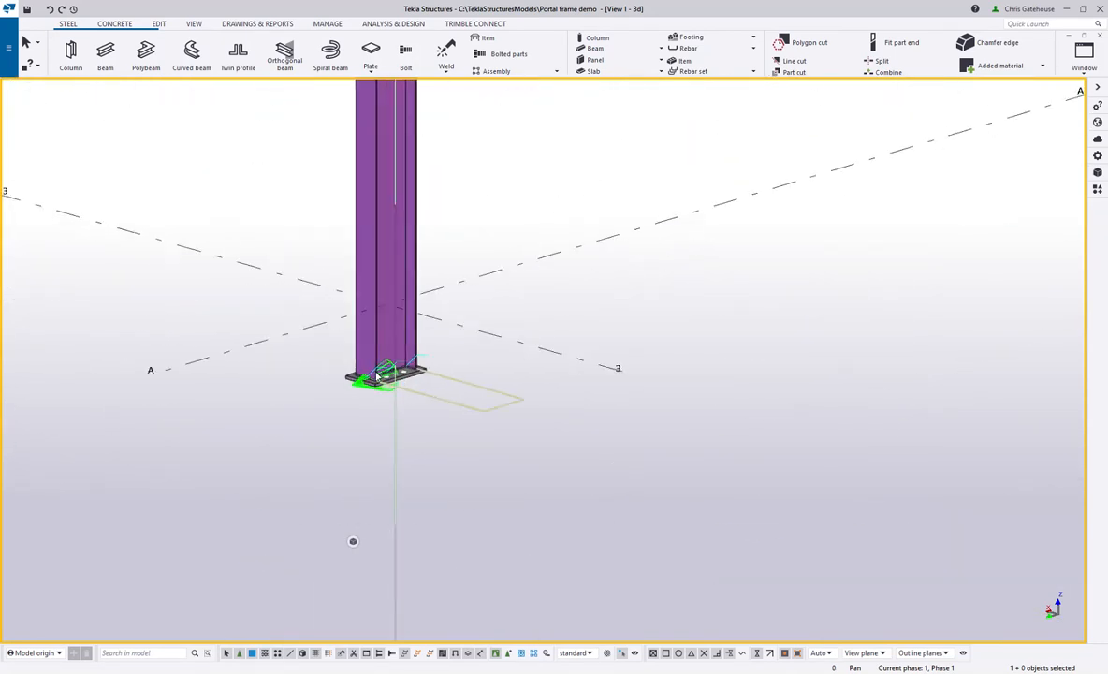
pyautogui.scroll(6, 379, 376)
pyautogui.scroll(-4, 423, 398)
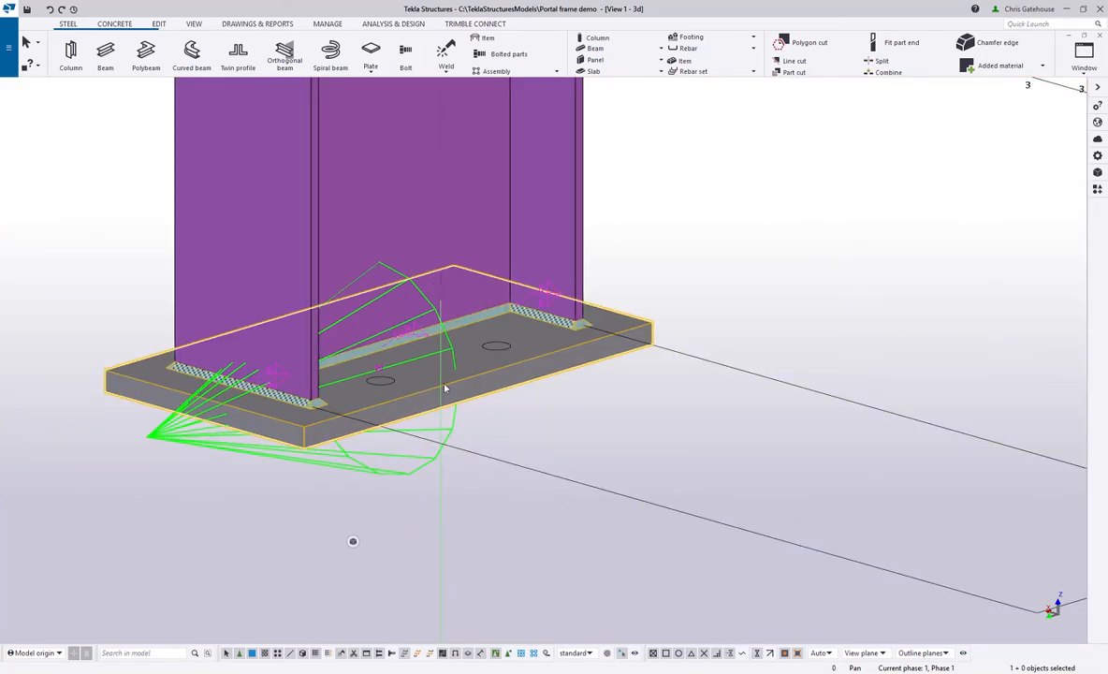
pyautogui.click(419, 554)
pyautogui.click(389, 554)
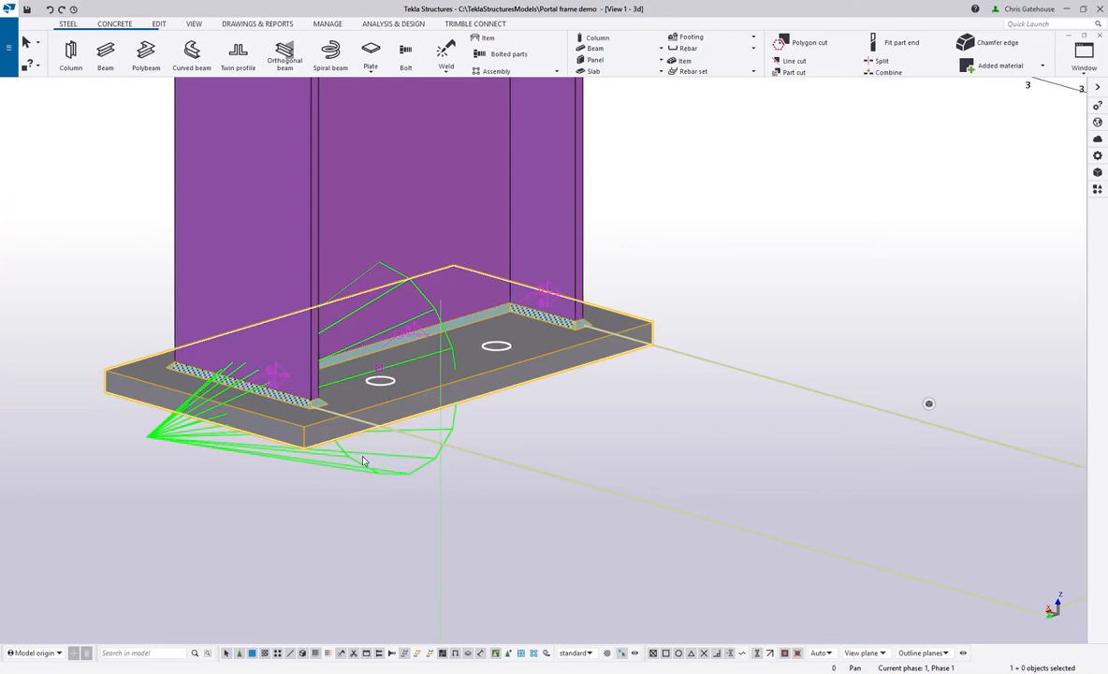
# Load the saved settings Type A 450x25 Plt into the grid line 3 base plate and modify the connection with them
pyautogui.doubleClick(432, 459)
pyautogui.moveTo(803, 106); pyautogui.dragTo(1026, 105)
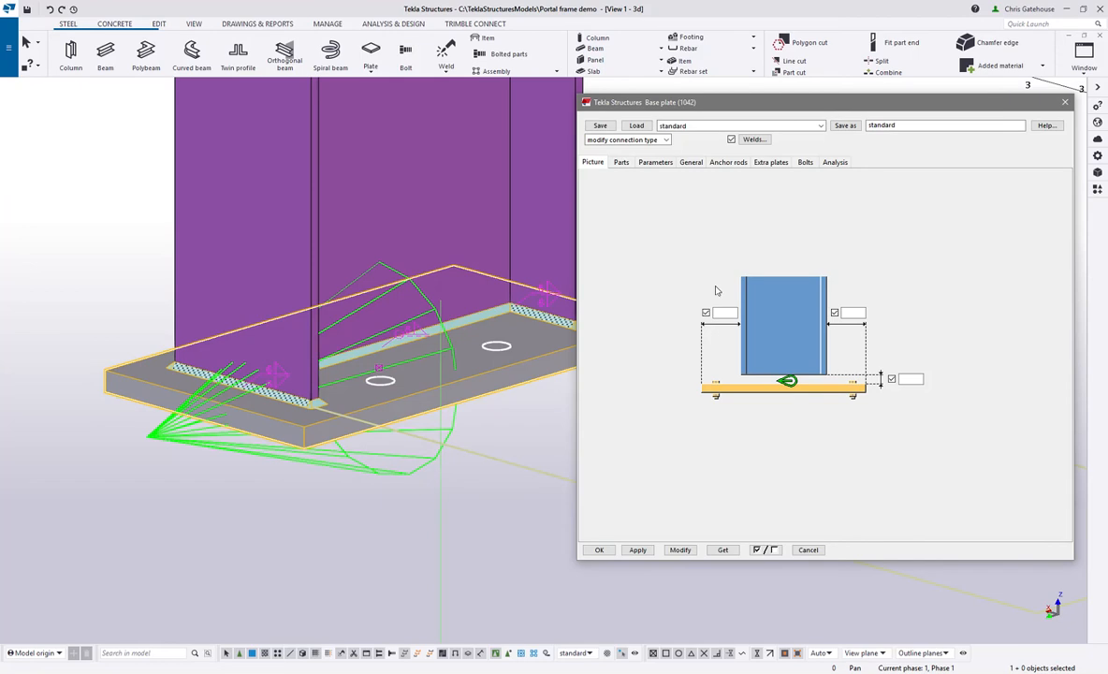
pyautogui.click(668, 125)
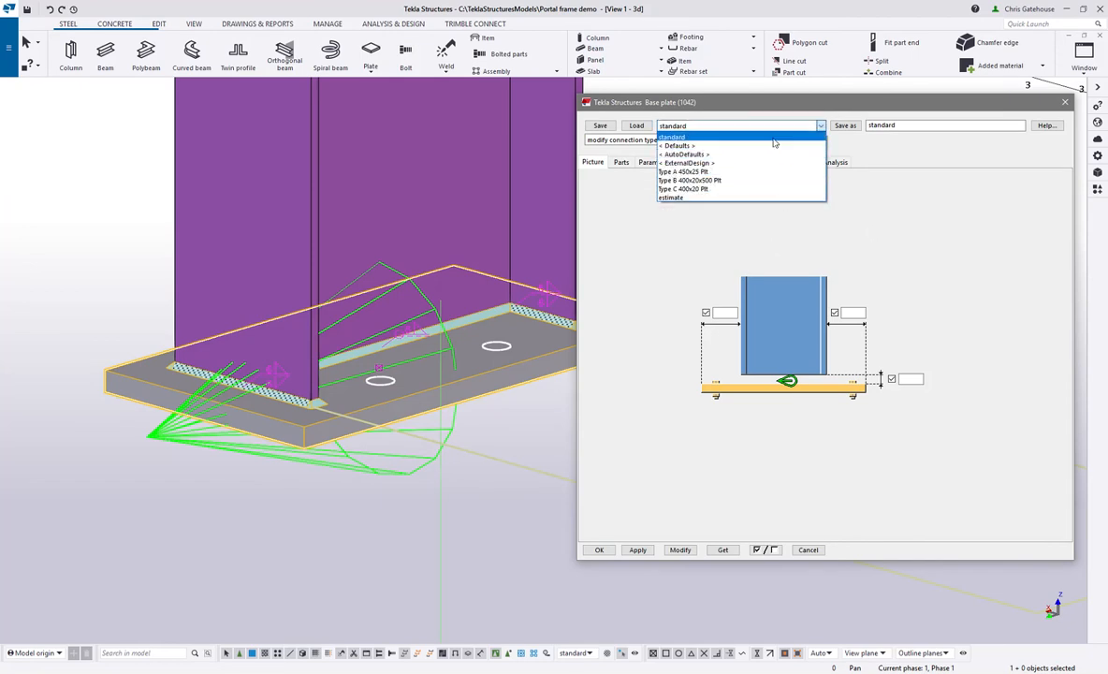
pyautogui.click(688, 171)
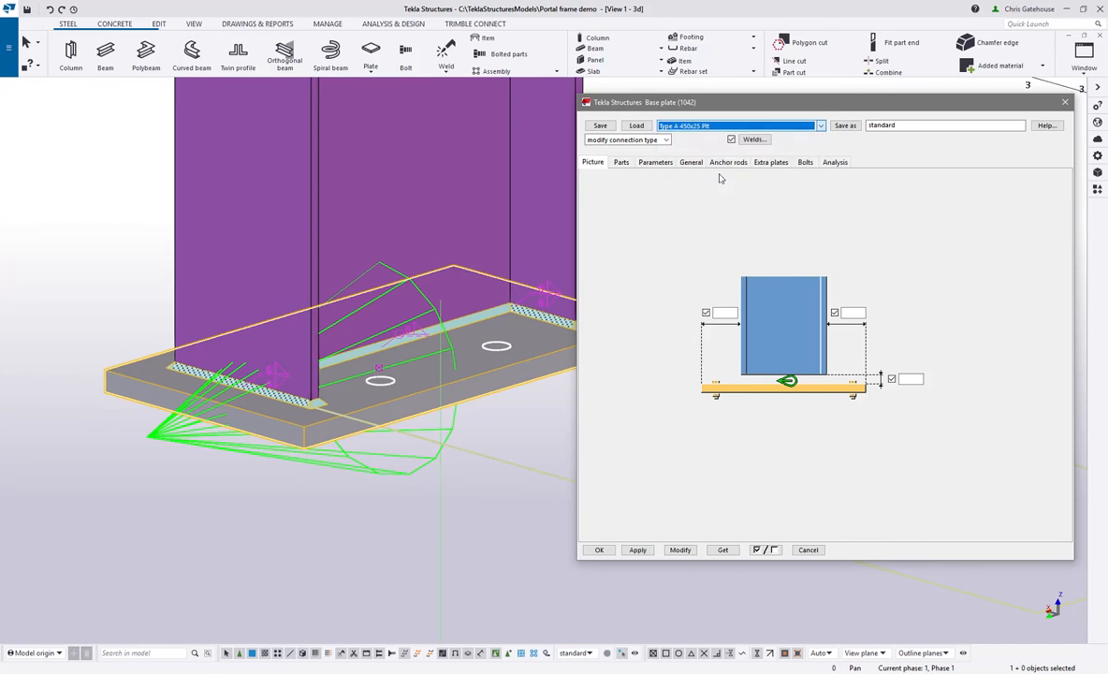
pyautogui.click(638, 127)
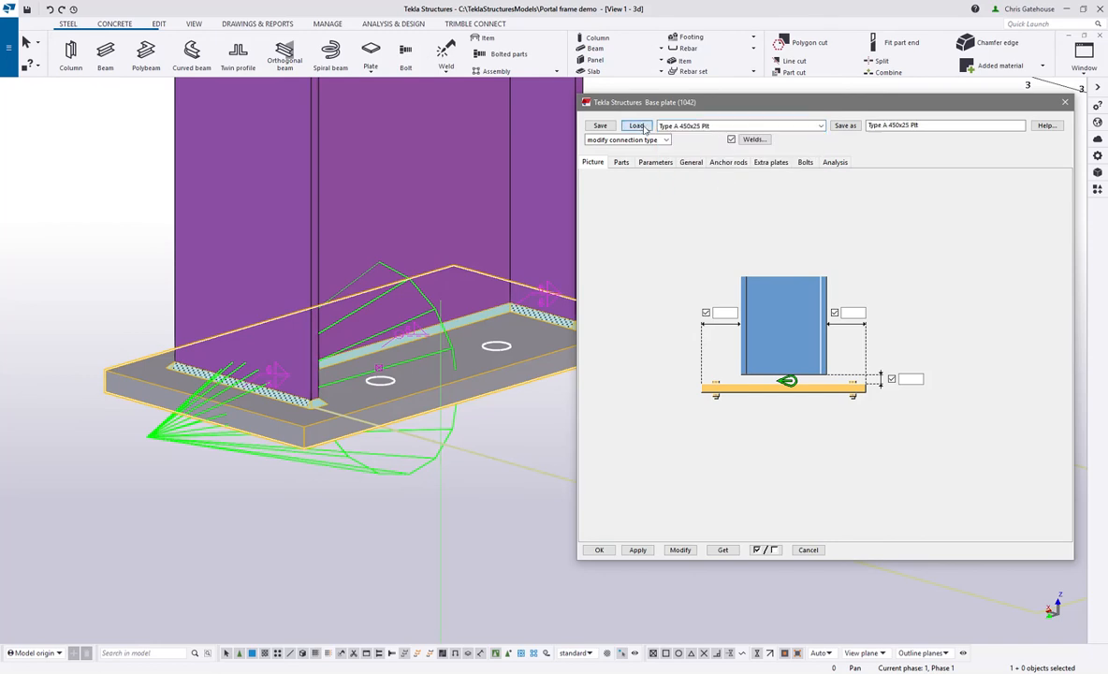
pyautogui.click(678, 550)
# Inspect the modified base plate from close up together with its anchor rod settings
pyautogui.scroll(-2, 141, 345)
pyautogui.scroll(2, 206, 360)
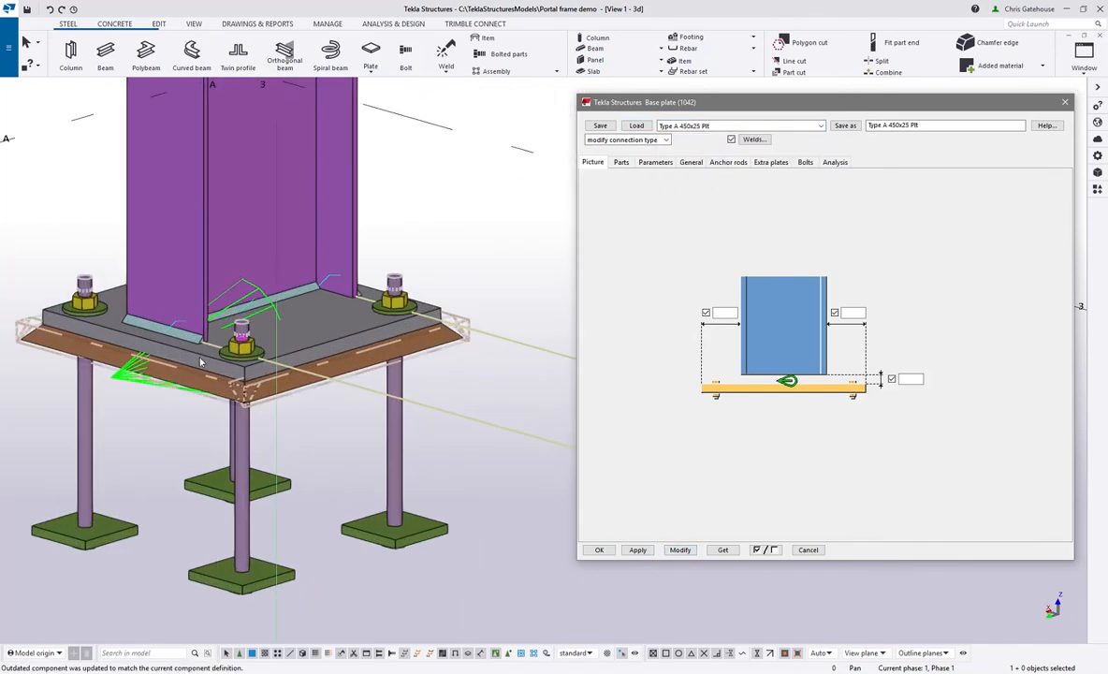
pyautogui.moveTo(211, 413); pyautogui.dragTo(231, 347, button='middle')
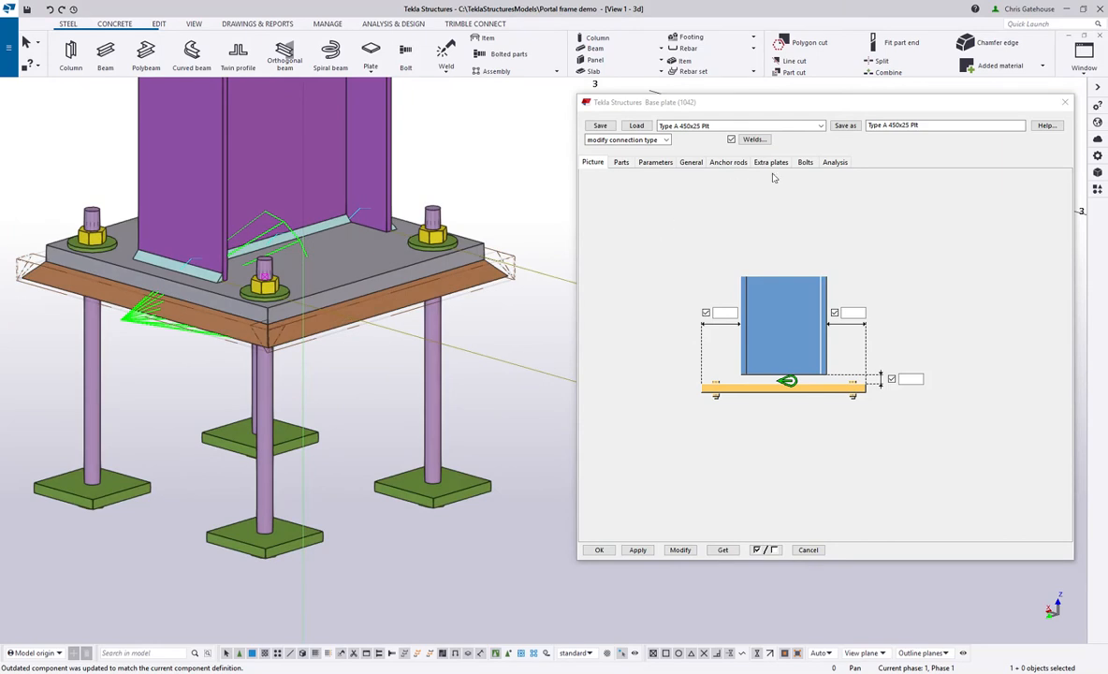
pyautogui.click(728, 162)
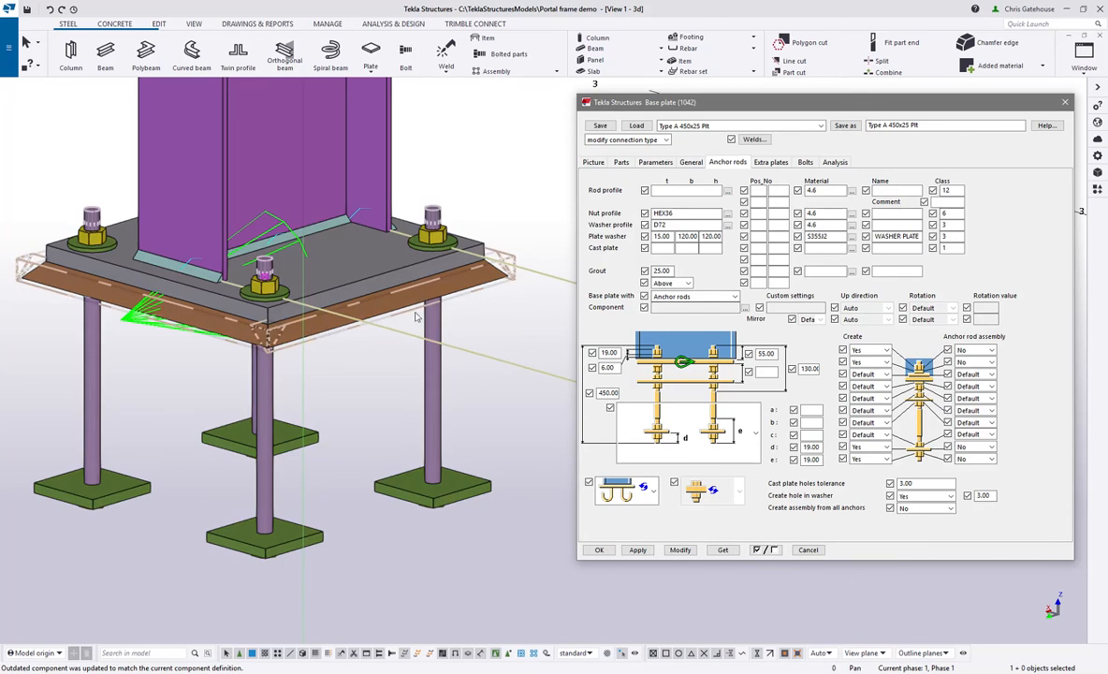
pyautogui.doubleClick(379, 400)
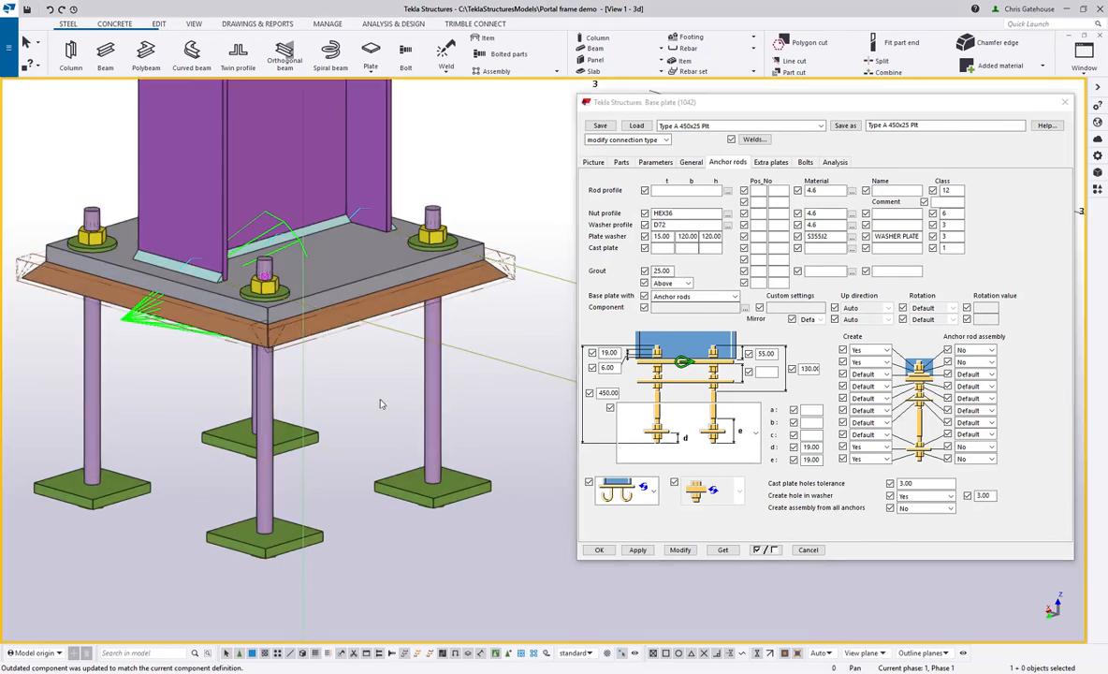
pyautogui.rightClick(379, 400)
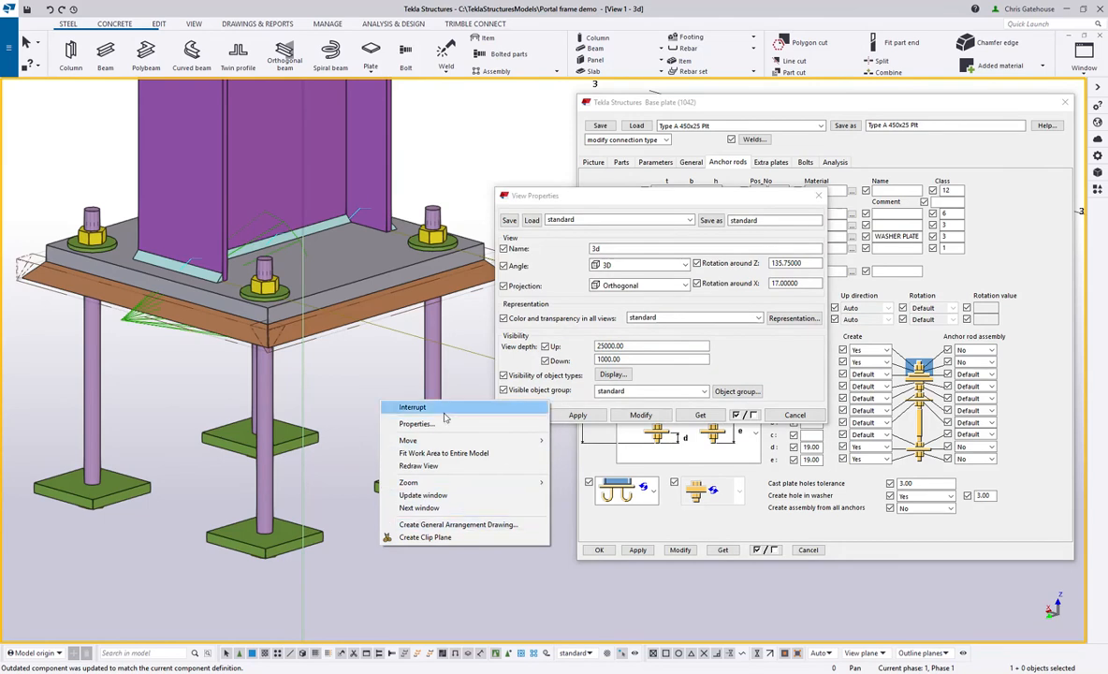
pyautogui.click(413, 407)
pyautogui.click(521, 415)
# Redraw View 1 and show the whole grid line 3 column with its base plate
pyautogui.rightClick(444, 375)
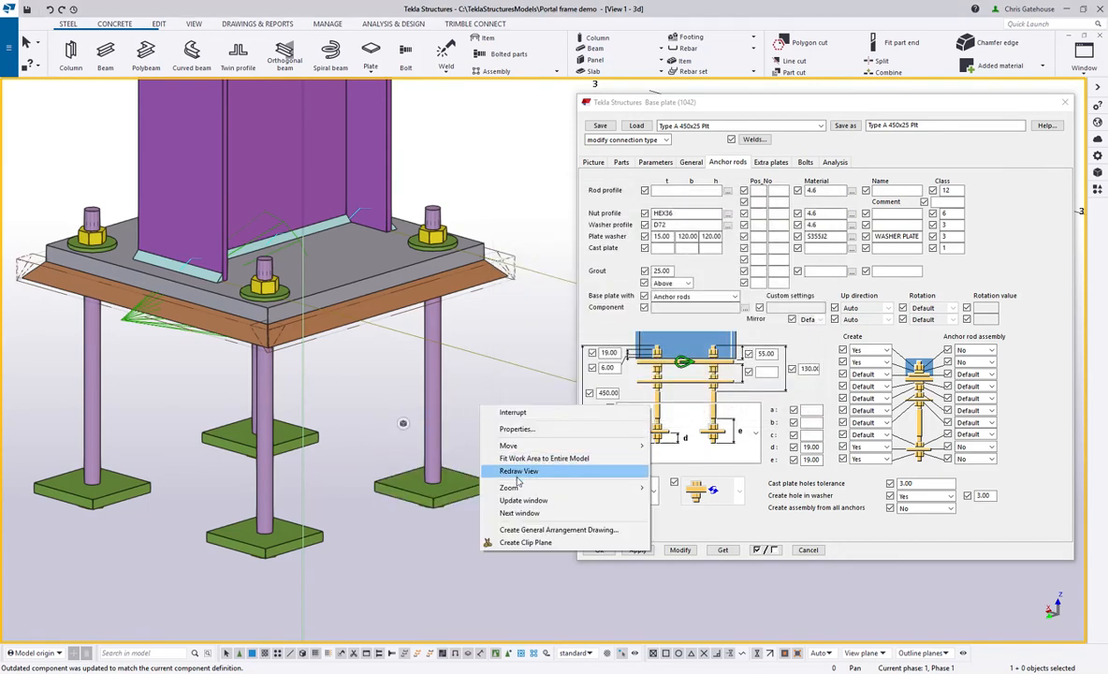
pyautogui.click(478, 445)
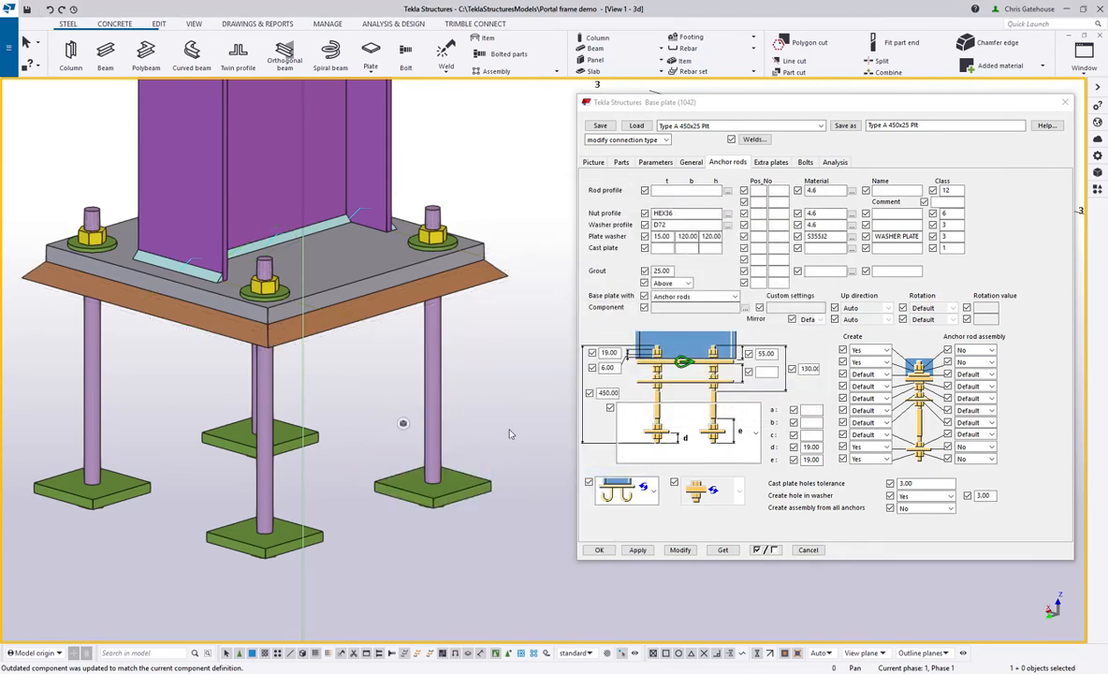
pyautogui.scroll(-10, 510, 434)
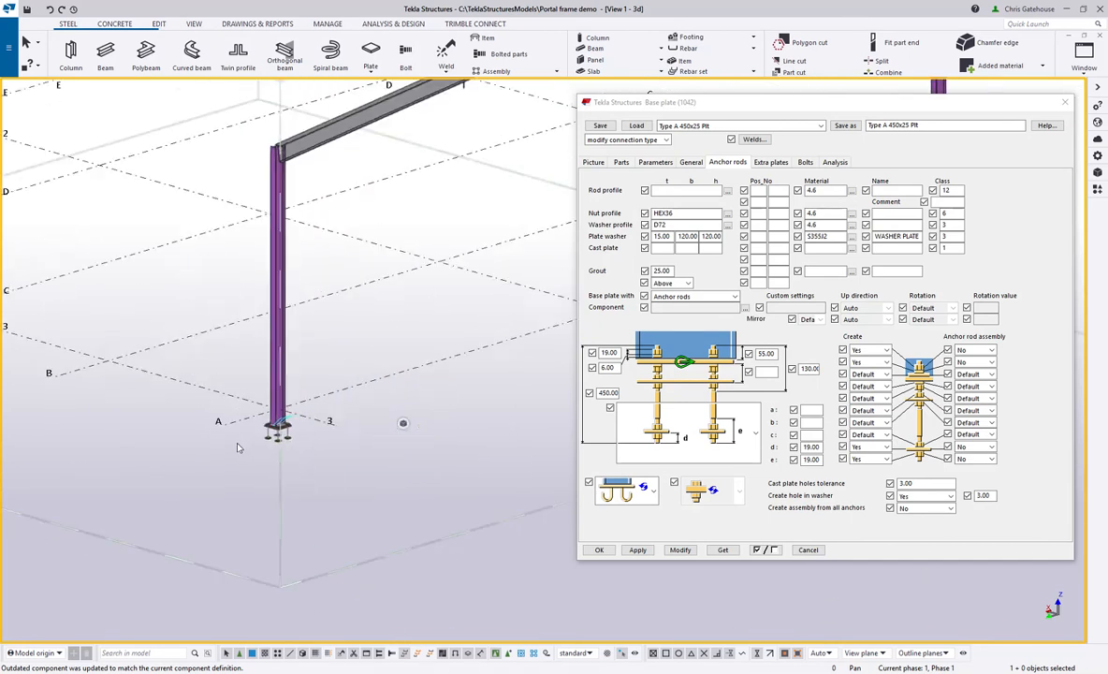
# Modify the base plate at grid line 1 with the Type A 450x25 Plt settings, close its settings and redraw the view
pyautogui.scroll(-3, 225, 446)
pyautogui.scroll(10, 415, 347)
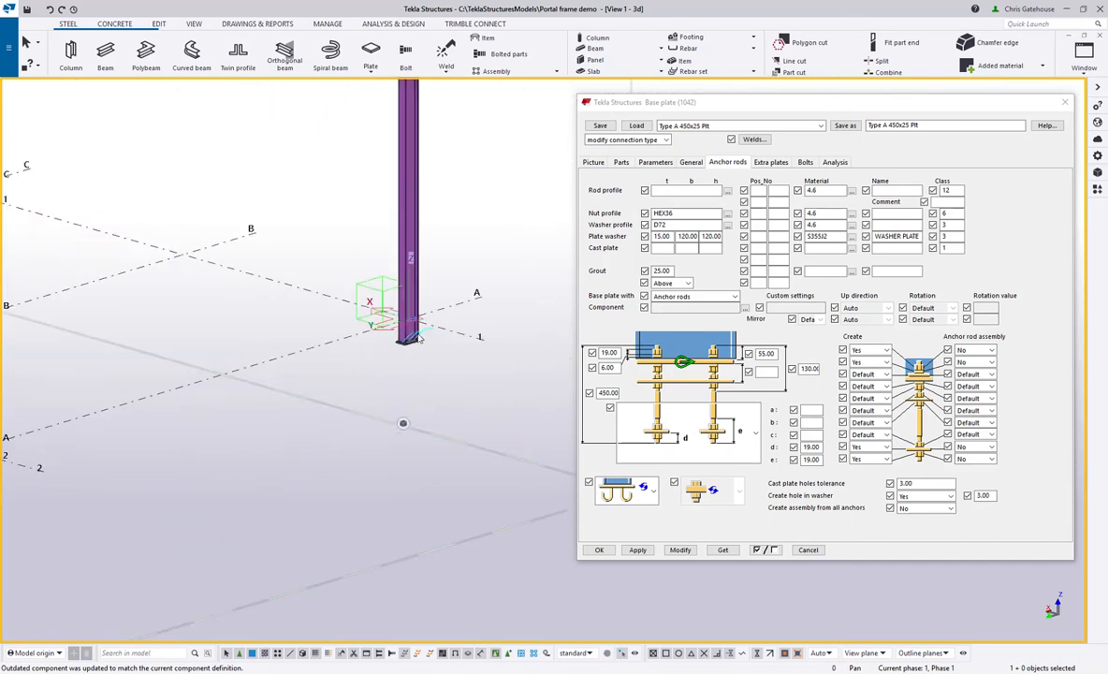
pyautogui.scroll(3, 415, 348)
pyautogui.click(679, 549)
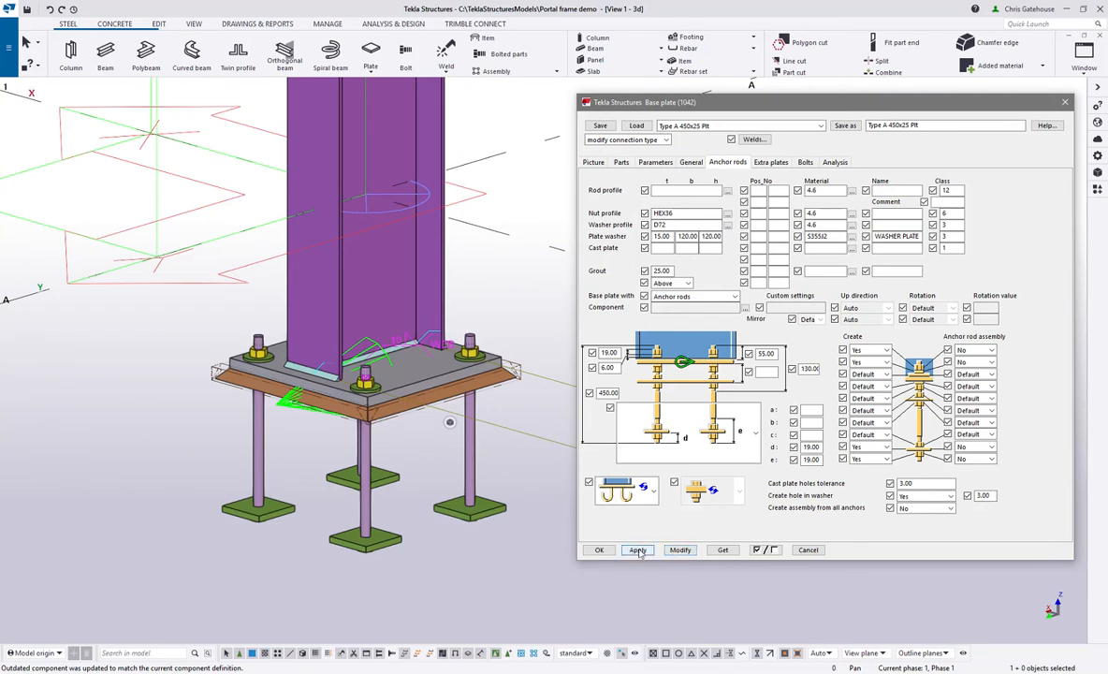
pyautogui.click(601, 551)
pyautogui.rightClick(587, 329)
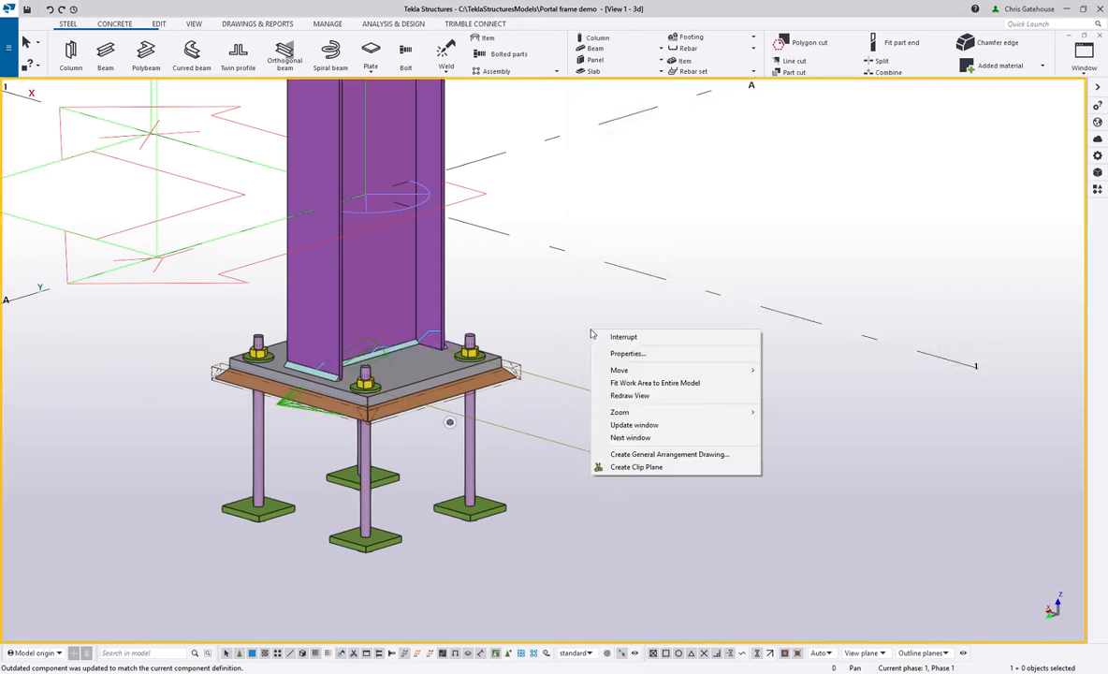
pyautogui.click(623, 395)
# Clear the size and type of the flange weld (FLG) in the grid line 1 base plate's weld settings
pyautogui.scroll(3, 450, 391)
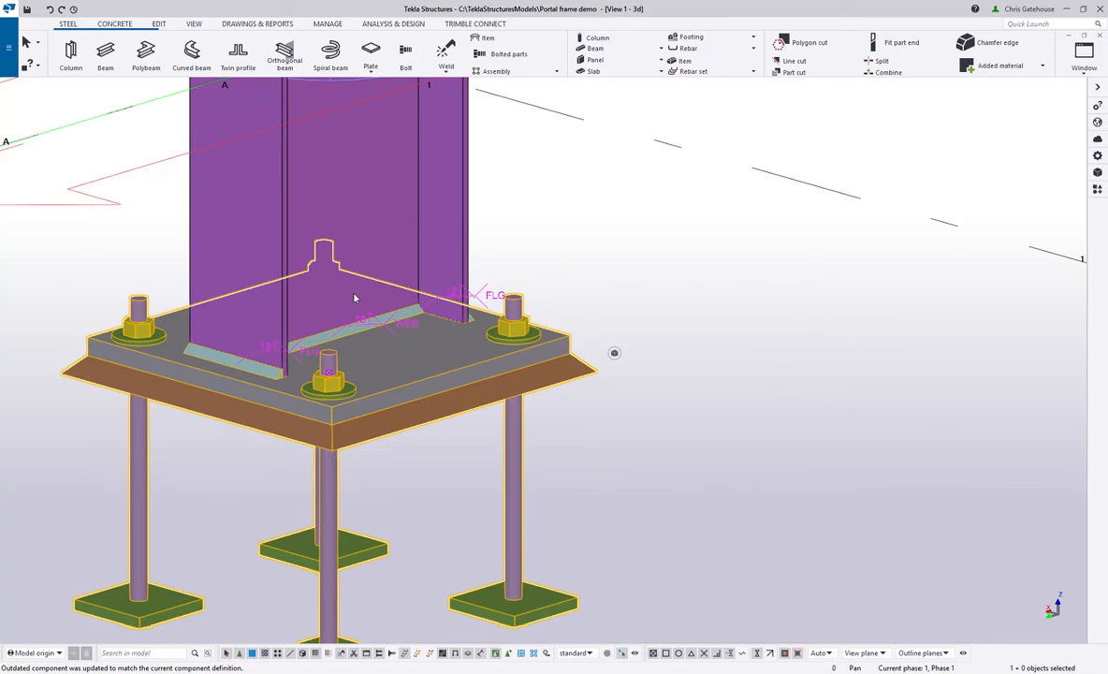
pyautogui.doubleClick(415, 301)
pyautogui.click(752, 139)
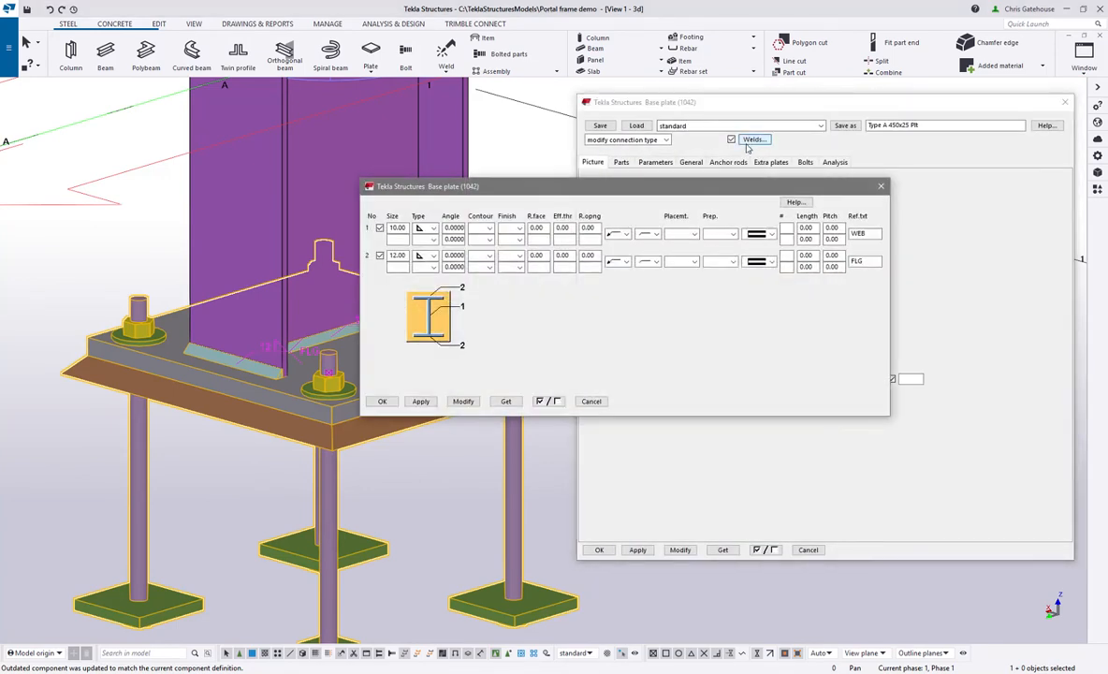
pyautogui.moveTo(646, 186); pyautogui.dragTo(806, 119)
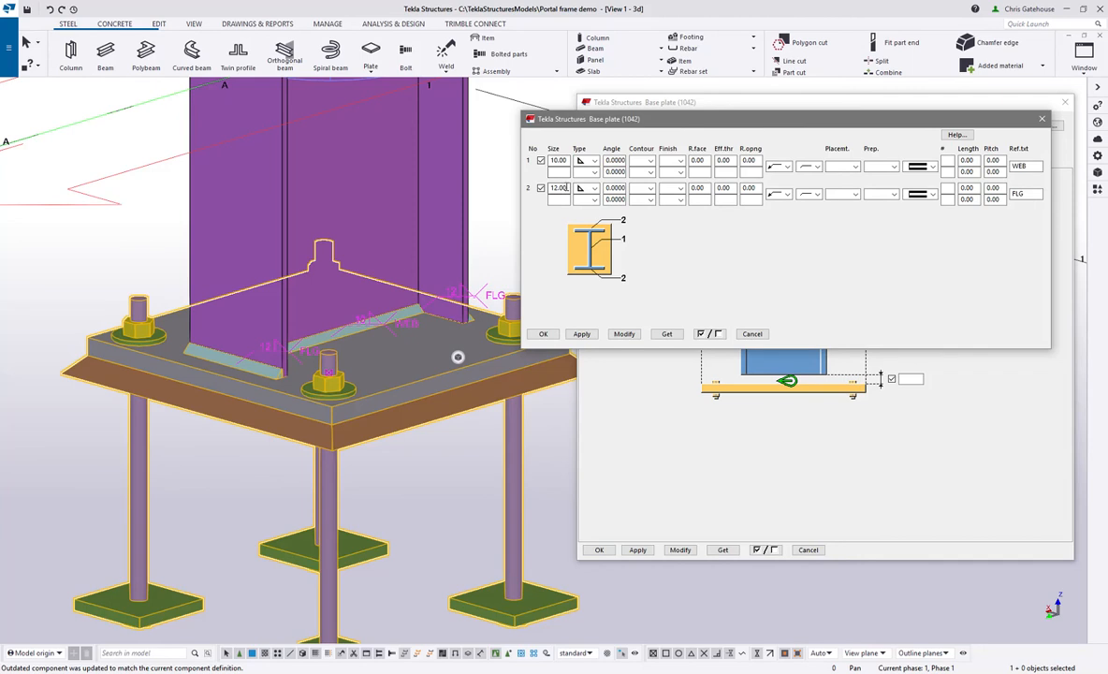
pyautogui.moveTo(566, 188); pyautogui.dragTo(521, 179)
pyautogui.press('Delete')
pyautogui.click(595, 189)
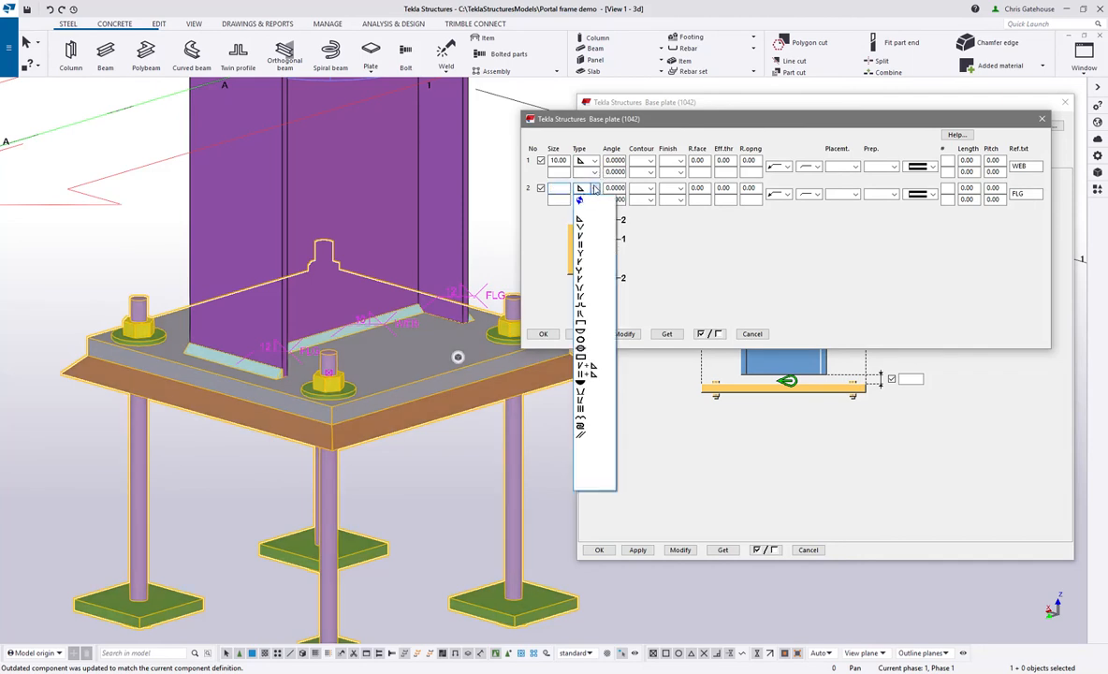
pyautogui.click(595, 210)
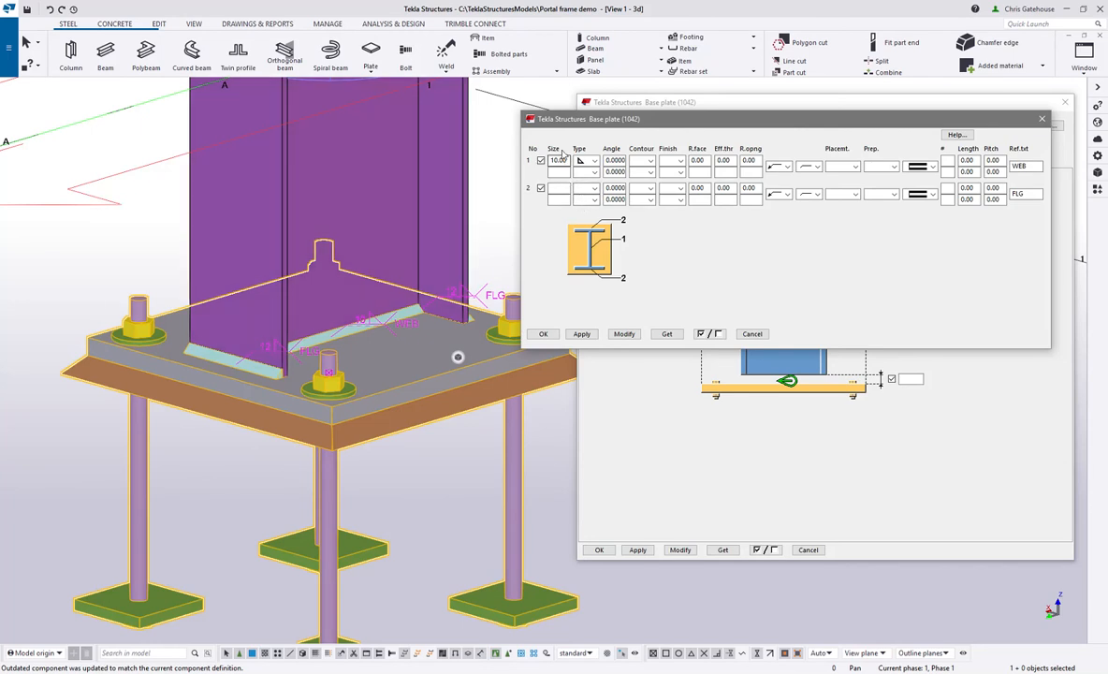
# Set the web weld to 8 mm all around, modify the grid line 1 base plate and accept the weld settings
pyautogui.doubleClick(565, 161)
pyautogui.write('8')
pyautogui.click(788, 166)
pyautogui.click(777, 175)
pyautogui.click(625, 333)
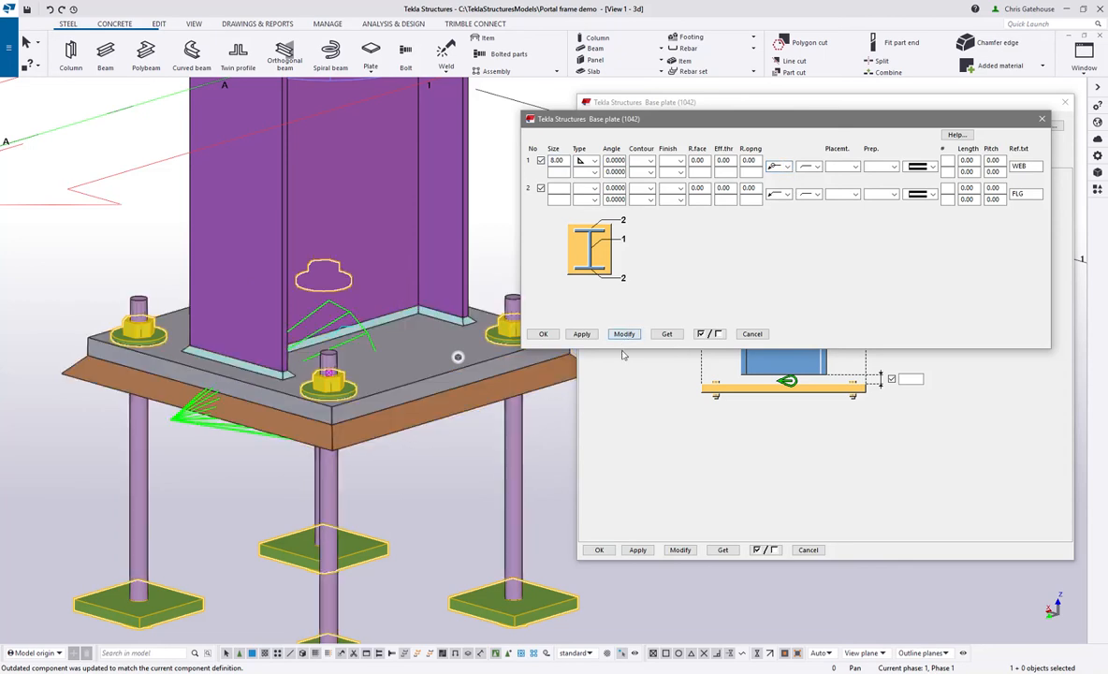
pyautogui.click(541, 334)
# Apply the same weld settings to the grid line 3 base plate, close its settings and redraw the view
pyautogui.scroll(-5, 498, 204)
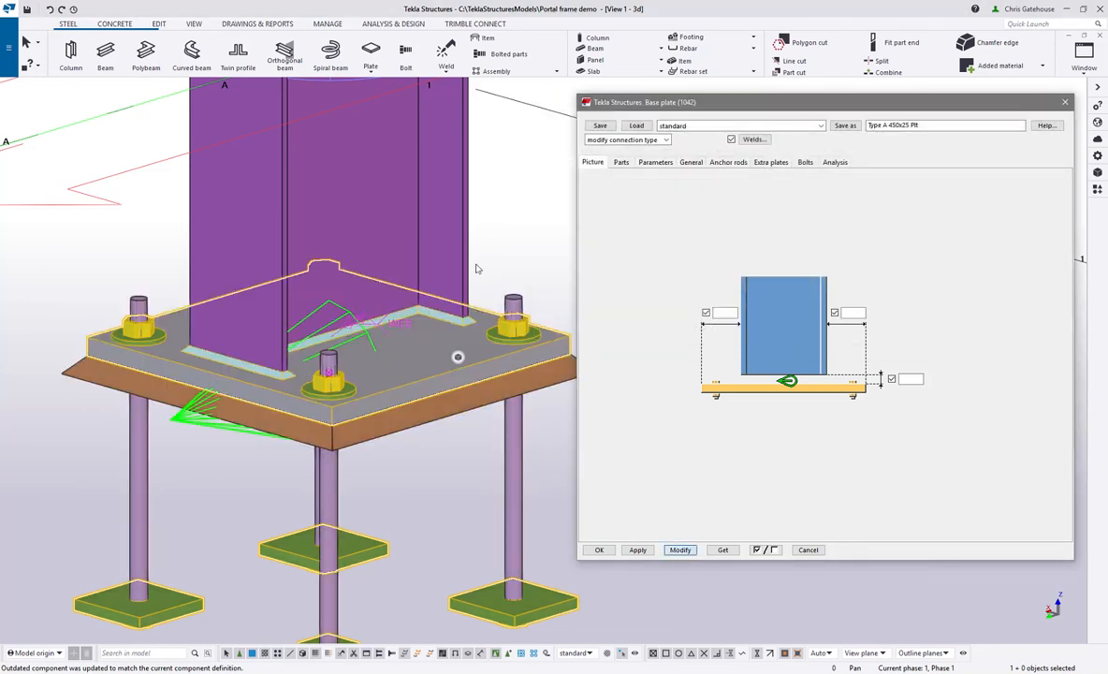
pyautogui.scroll(-5, 499, 204)
pyautogui.moveTo(116, 401); pyautogui.dragTo(369, 359, button='middle')
pyautogui.scroll(10, 170, 403)
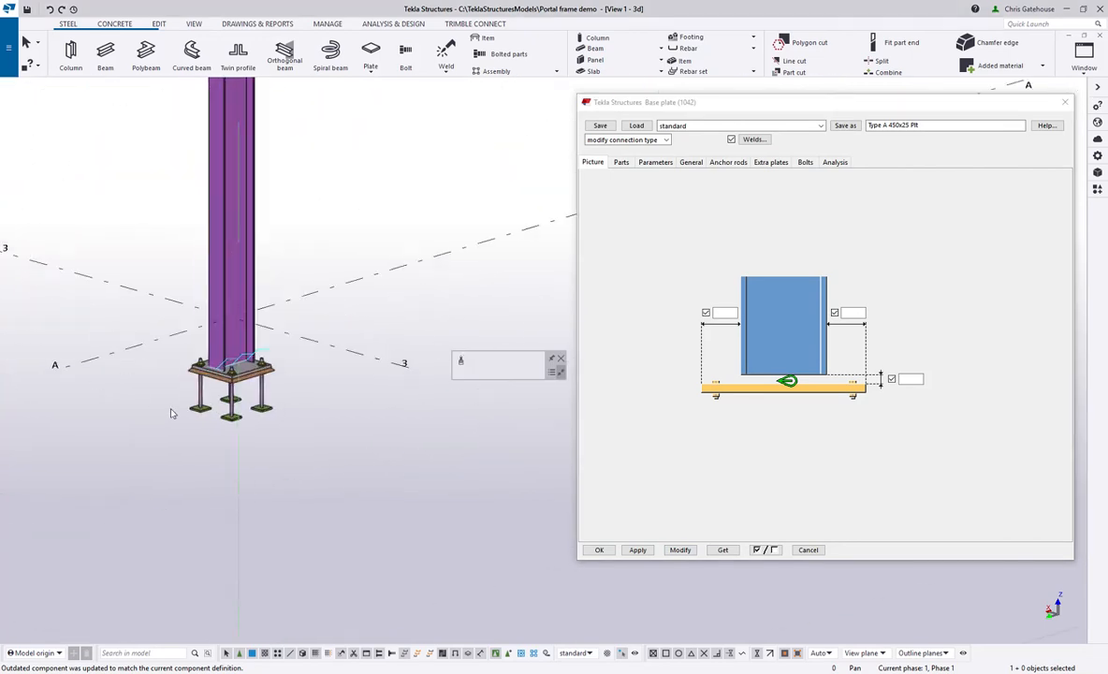
pyautogui.click(679, 550)
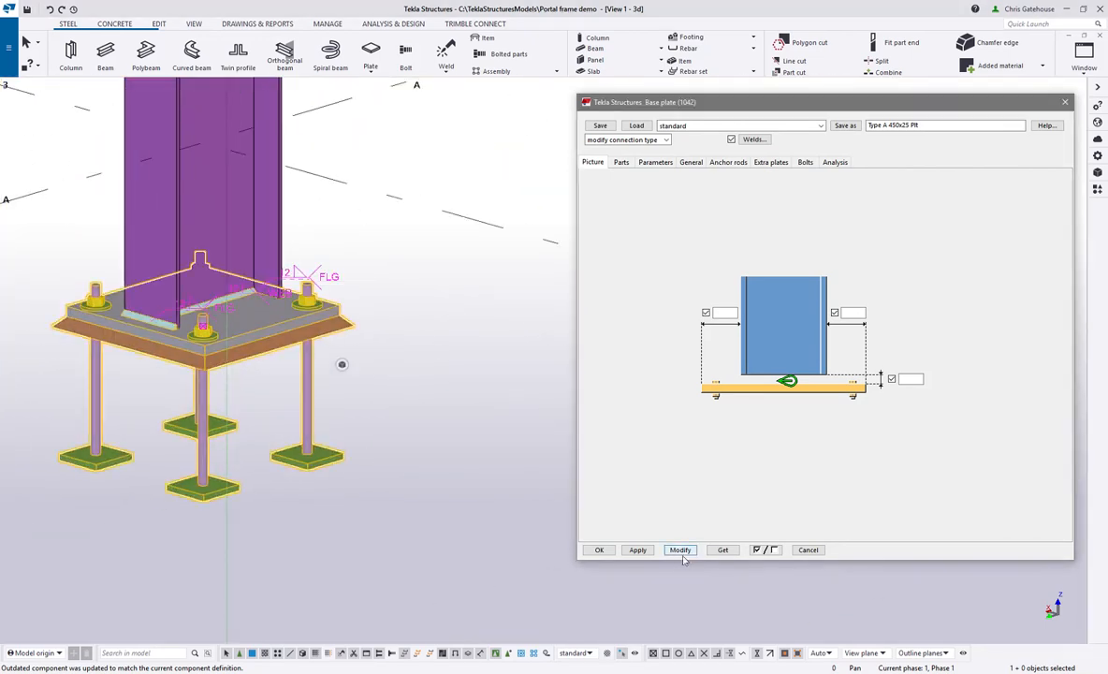
pyautogui.click(599, 549)
pyautogui.scroll(-10, 445, 412)
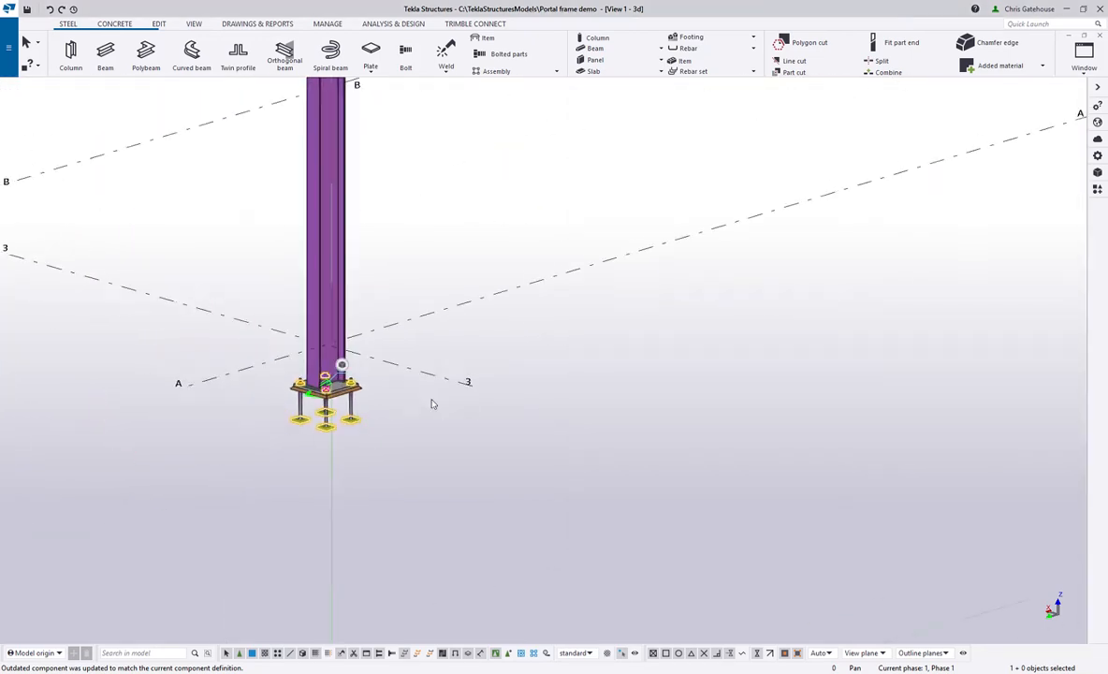
pyautogui.rightClick(597, 374)
pyautogui.click(635, 437)
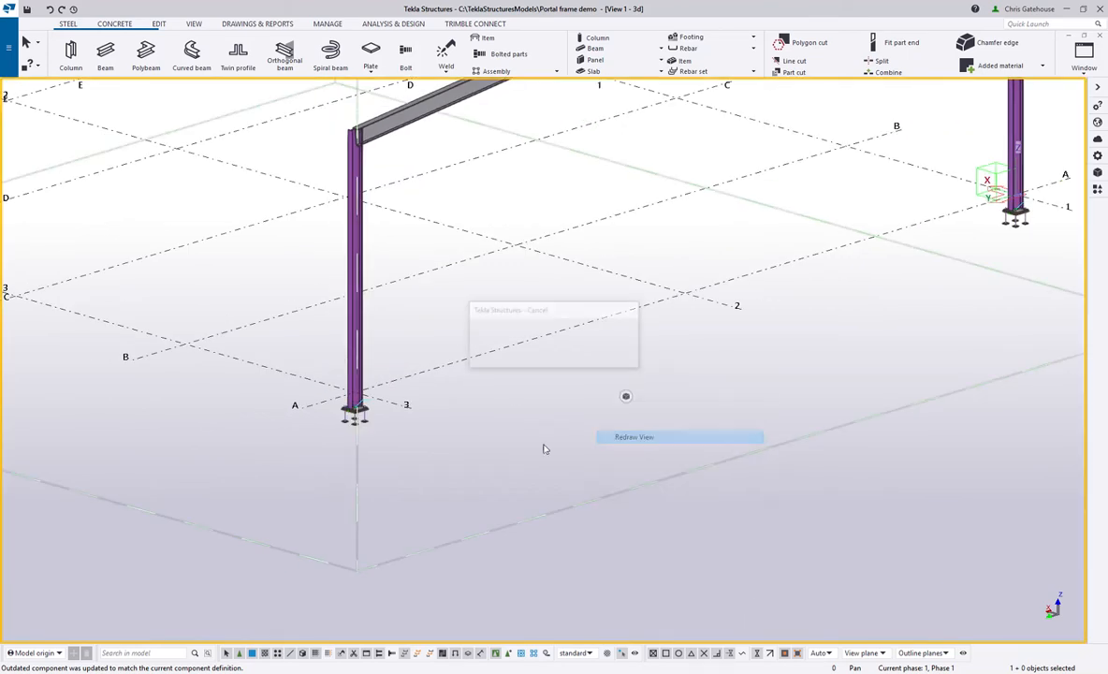
# Set the connection code of the grid line 3 base plate to BP1 and modify the connection
pyautogui.scroll(9, 374, 417)
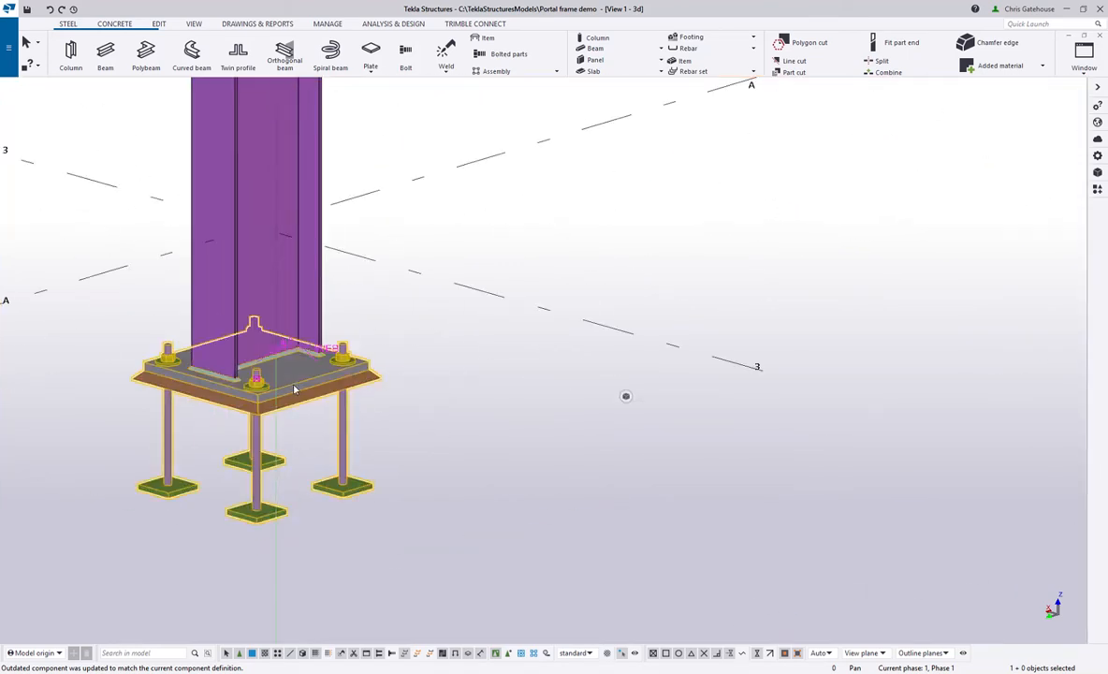
pyautogui.doubleClick(293, 389)
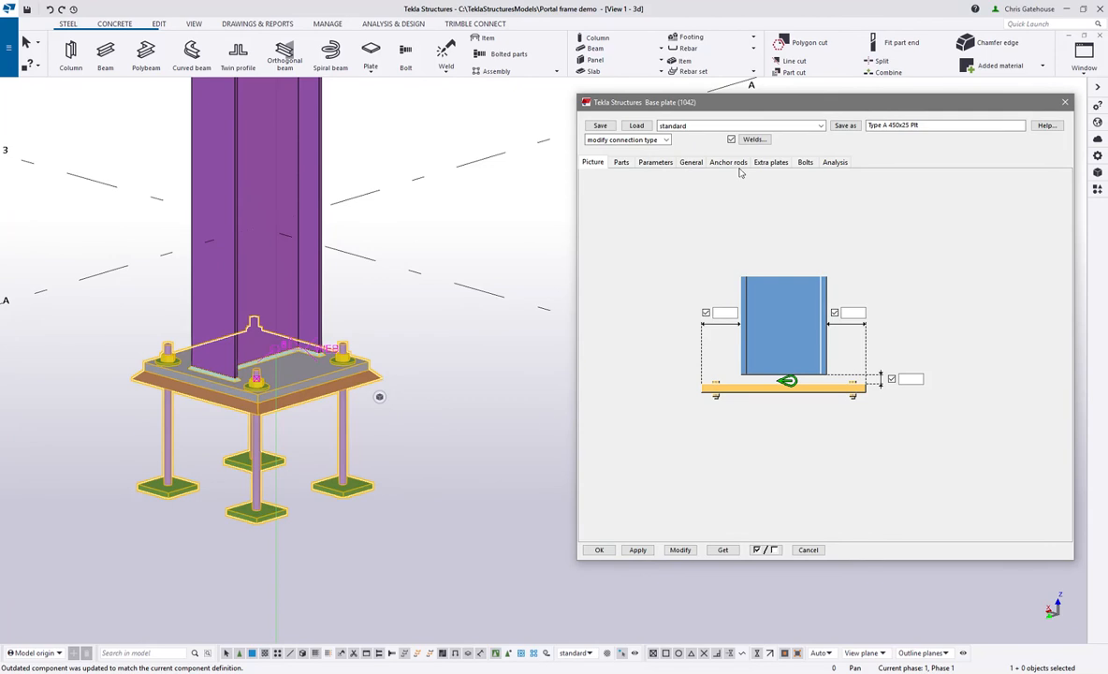
pyautogui.click(691, 162)
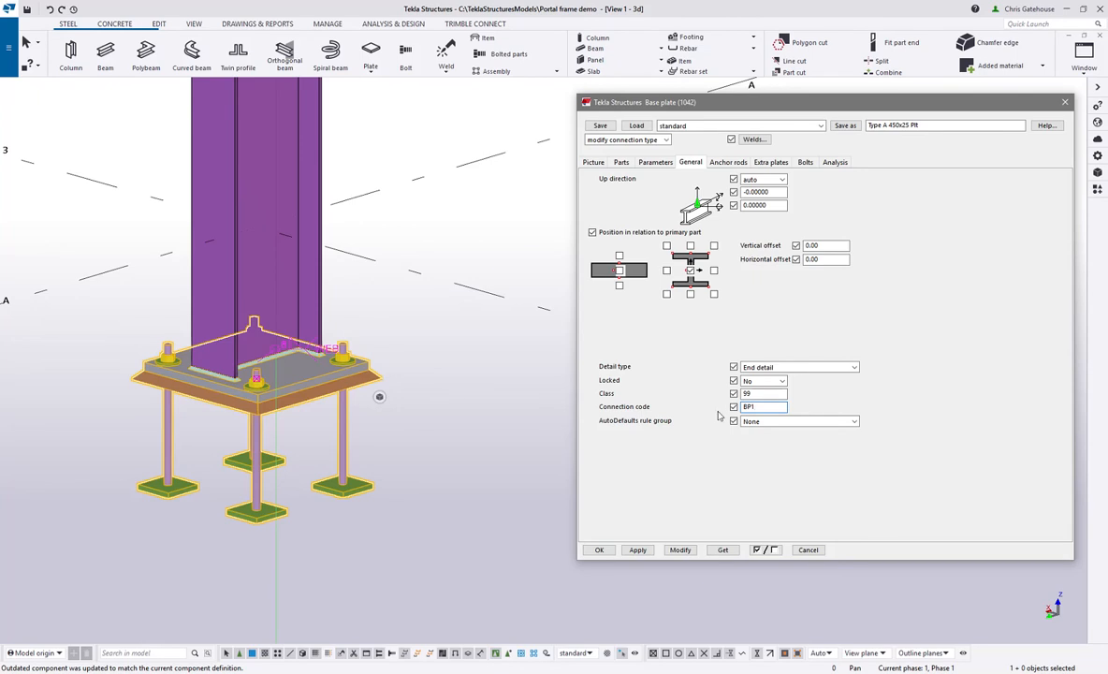
pyautogui.click(678, 551)
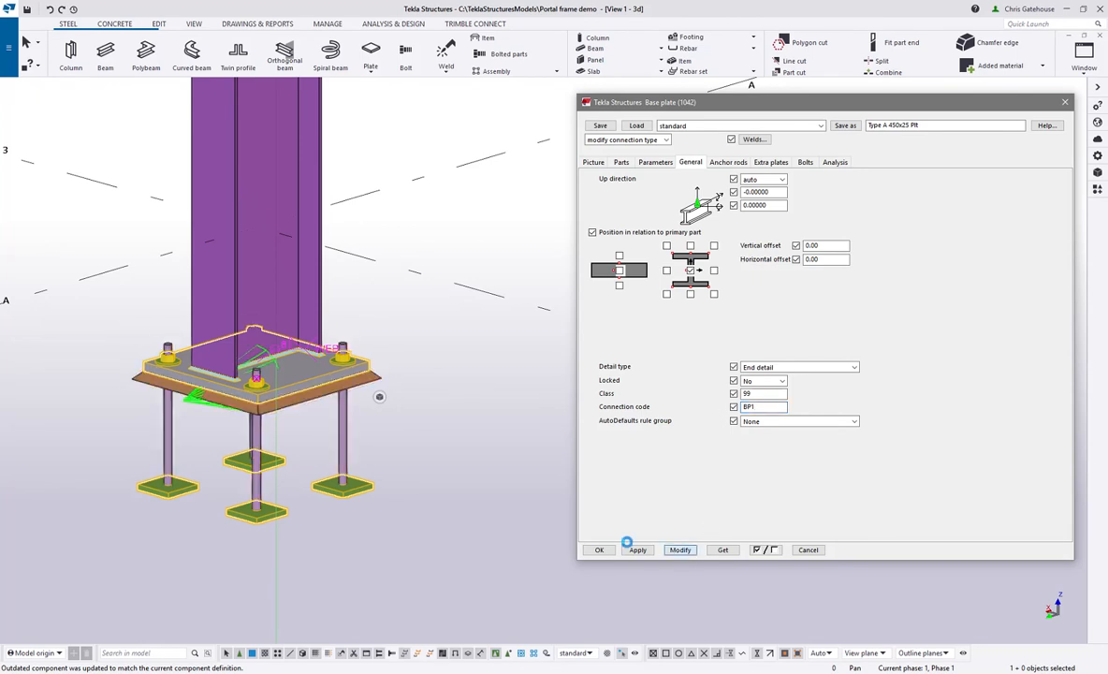
# Modify the grid line 1 base plate with the same connection code BP1 and close the base plate settings
pyautogui.scroll(-8, 131, 460)
pyautogui.keyDown('ctrl'); pyautogui.moveTo(146, 458); pyautogui.dragTo(184, 474, button='middle'); pyautogui.keyUp('ctrl')
pyautogui.scroll(8, 371, 389)
pyautogui.click(371, 299)
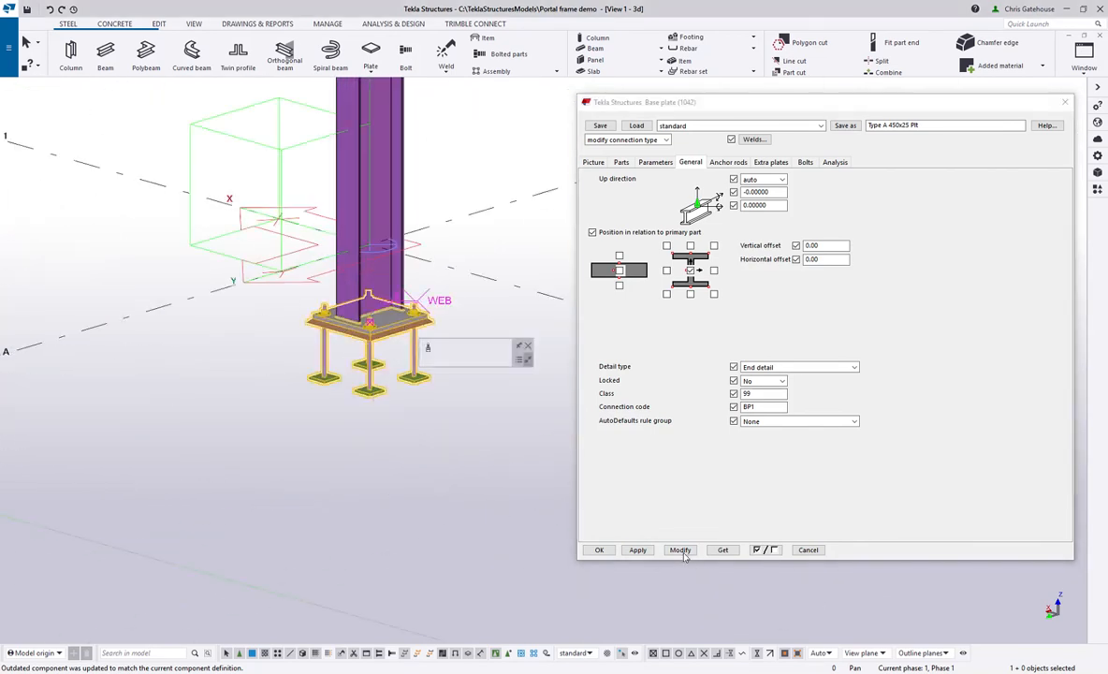
pyautogui.click(680, 551)
pyautogui.click(599, 550)
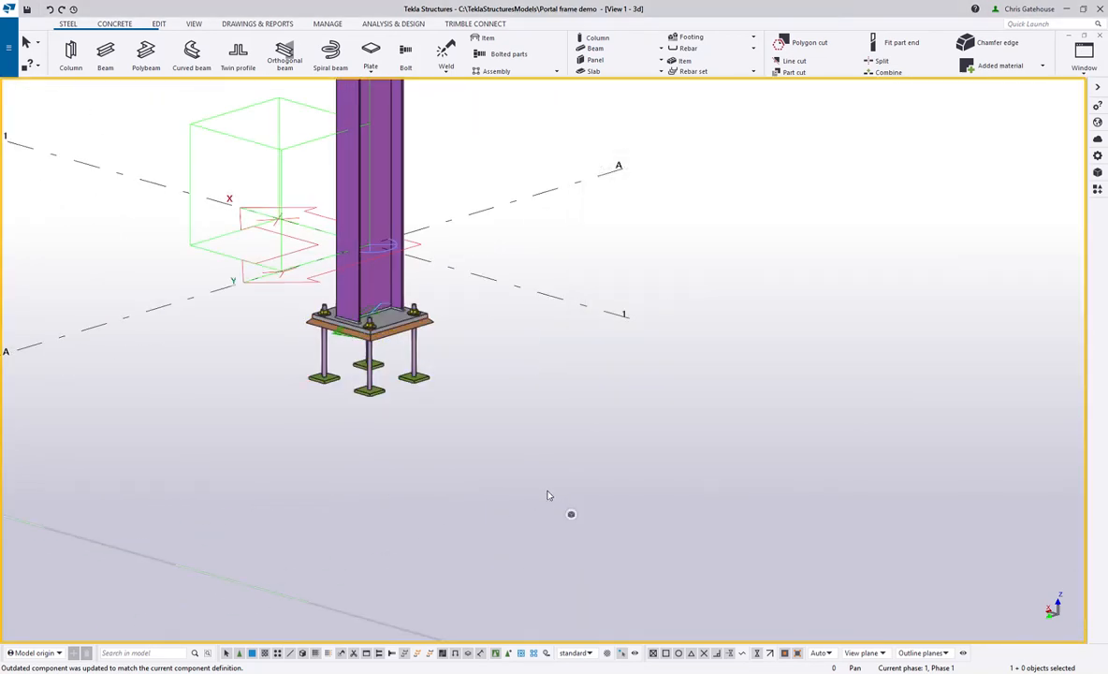
# Restore View 1 from full size and tile View 1 and View 2 side by side
pyautogui.scroll(-6, 549, 495)
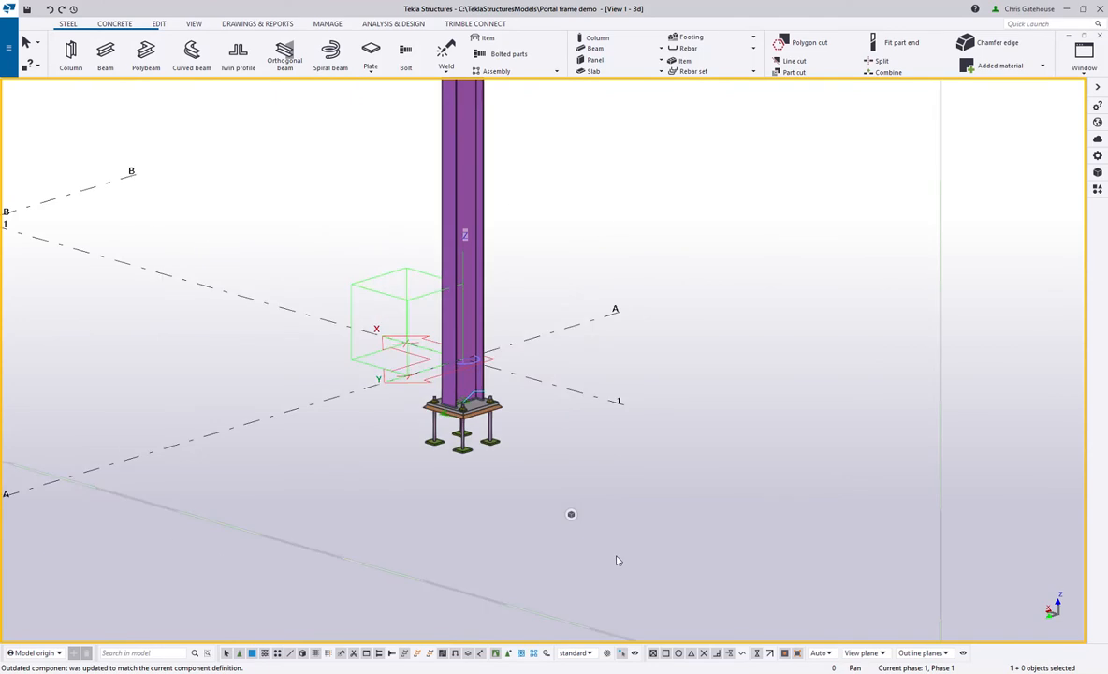
pyautogui.click(1084, 37)
pyautogui.click(763, 302)
pyautogui.scroll(-6, 589, 446)
pyautogui.click(369, 141)
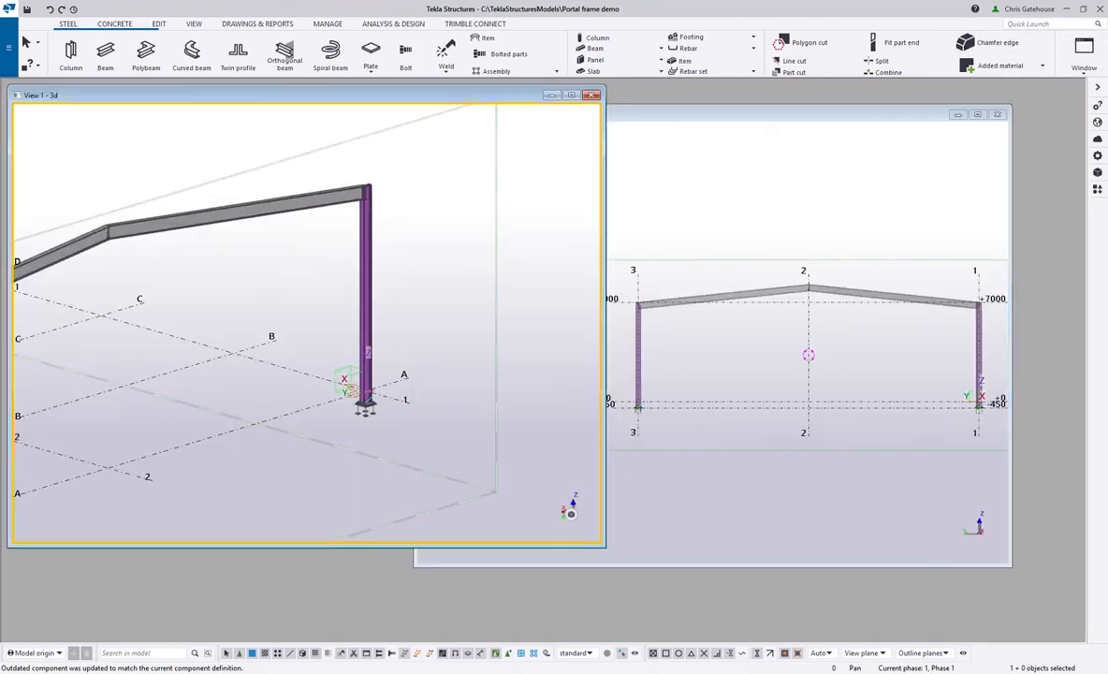
pyautogui.click(1086, 56)
pyautogui.click(1067, 106)
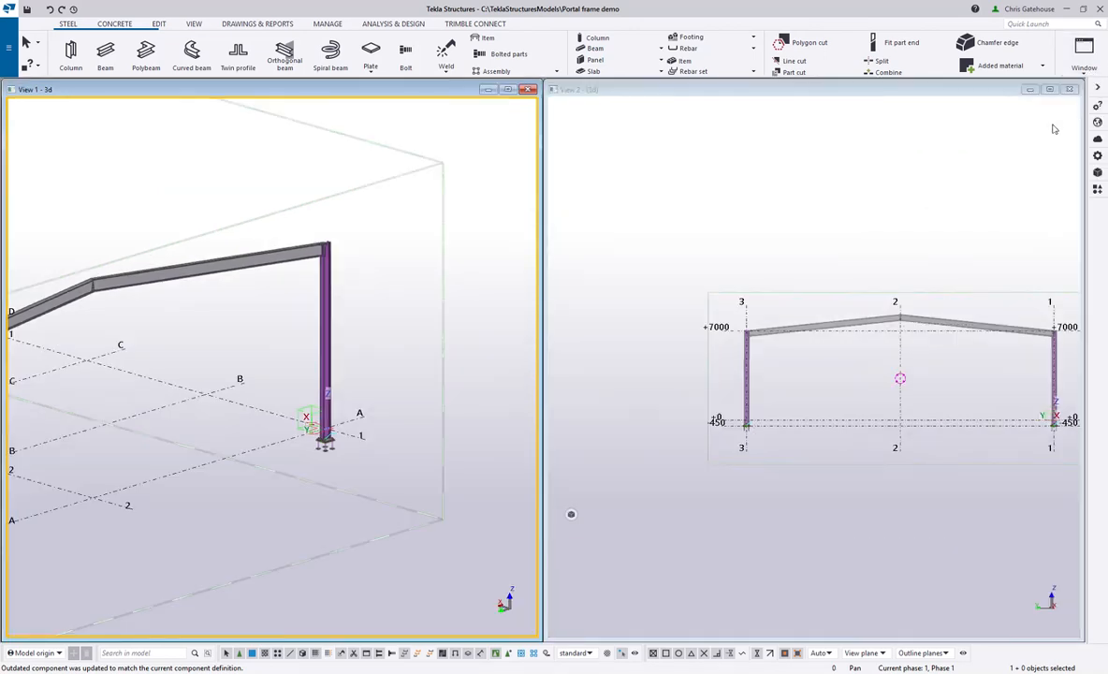
# Show the column-to-rafter joint at grid line 3 in View 2 and search the component catalogue for haunch
pyautogui.scroll(-1, 795, 312)
pyautogui.moveTo(795, 312); pyautogui.dragTo(674, 303, button='middle')
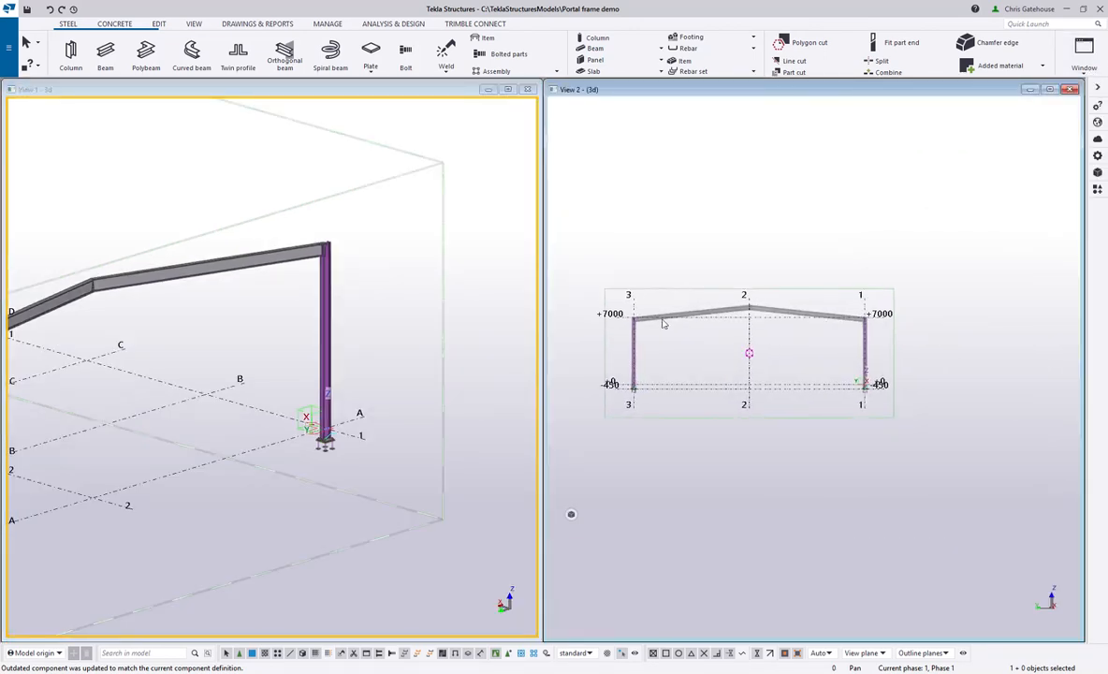
pyautogui.scroll(10, 662, 323)
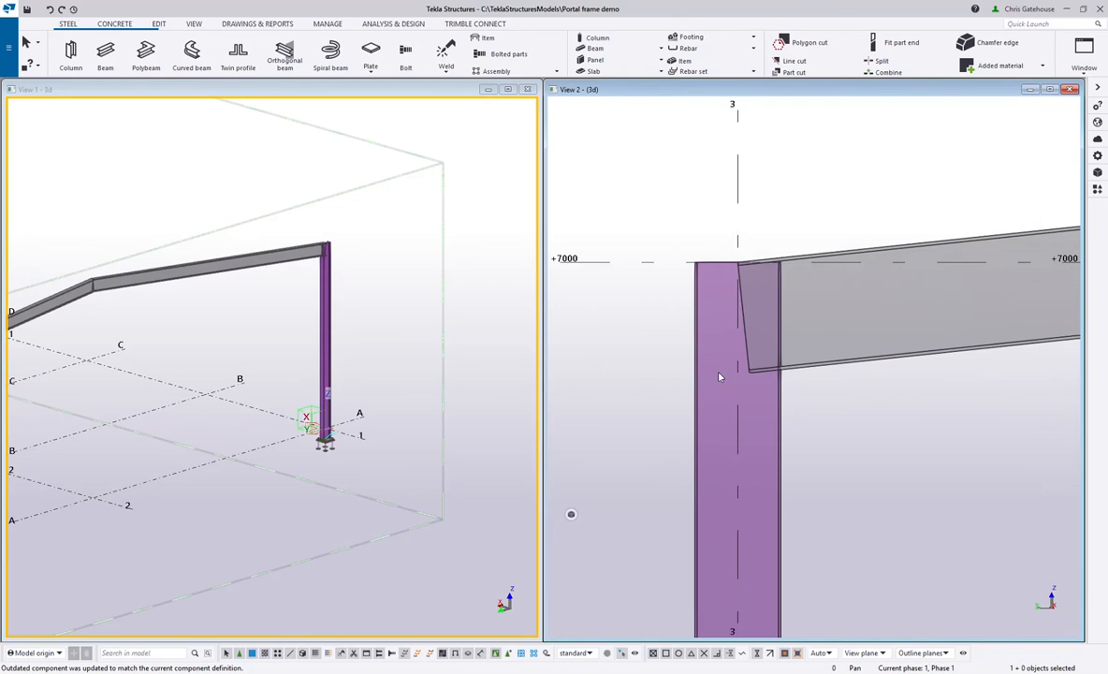
pyautogui.scroll(1, 720, 377)
pyautogui.click(1098, 189)
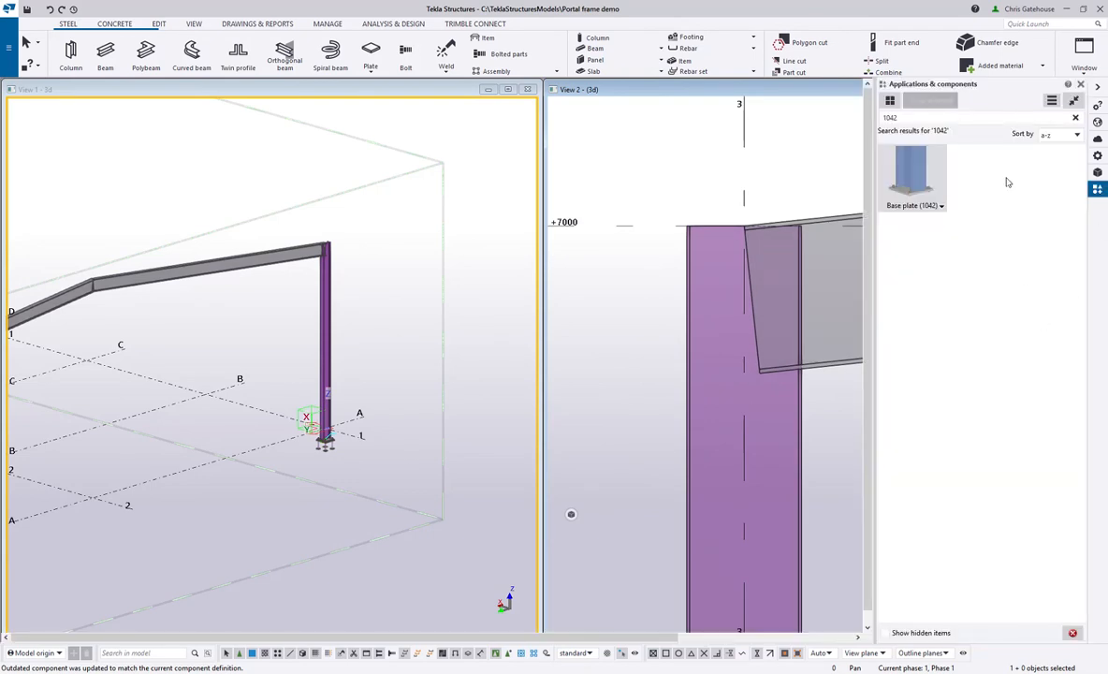
pyautogui.write('haunch')
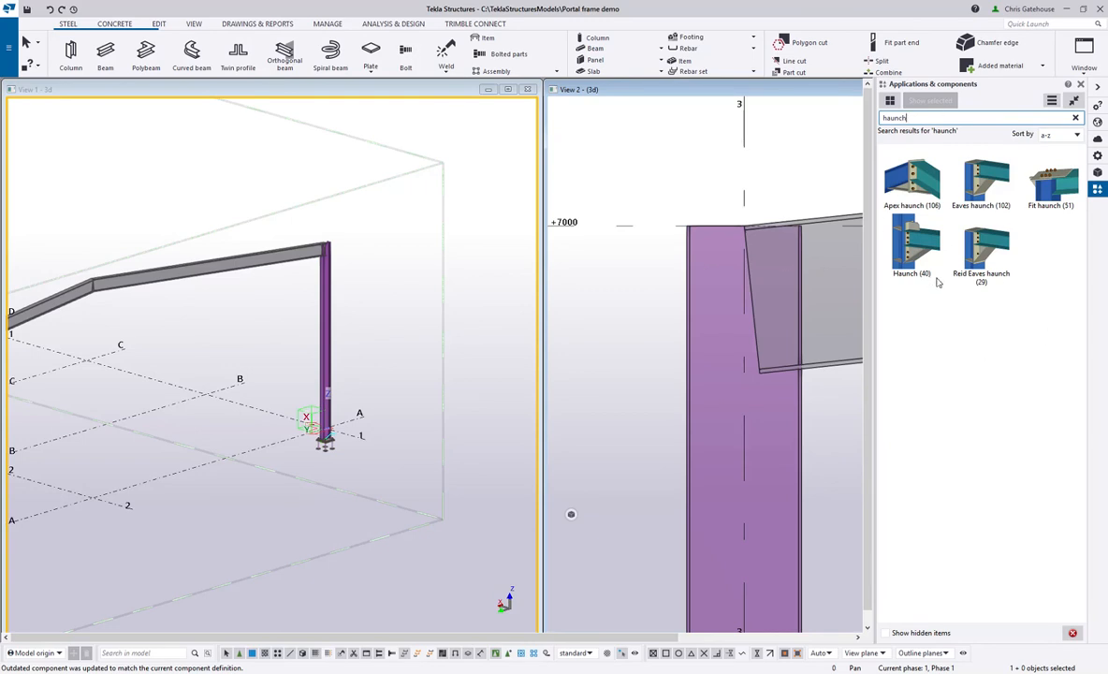
# Insert an Eaves haunch (102) with the grid line 1 column as main part and its rafter as secondary part, then end the command
pyautogui.click(986, 190)
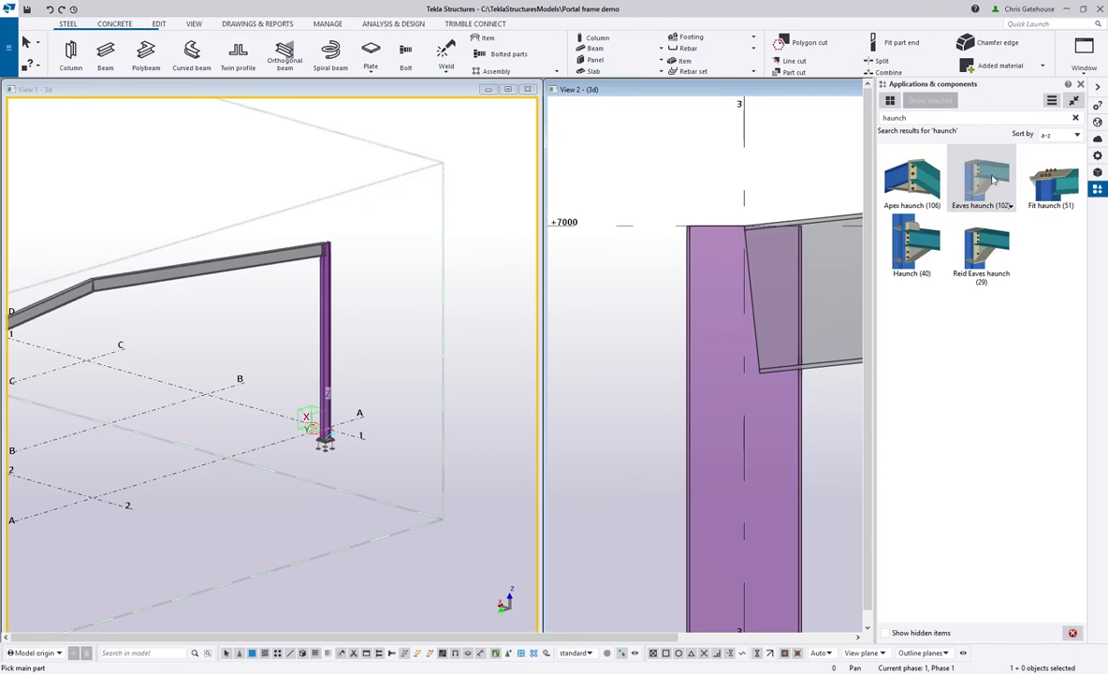
pyautogui.scroll(6, 314, 244)
pyautogui.click(324, 444)
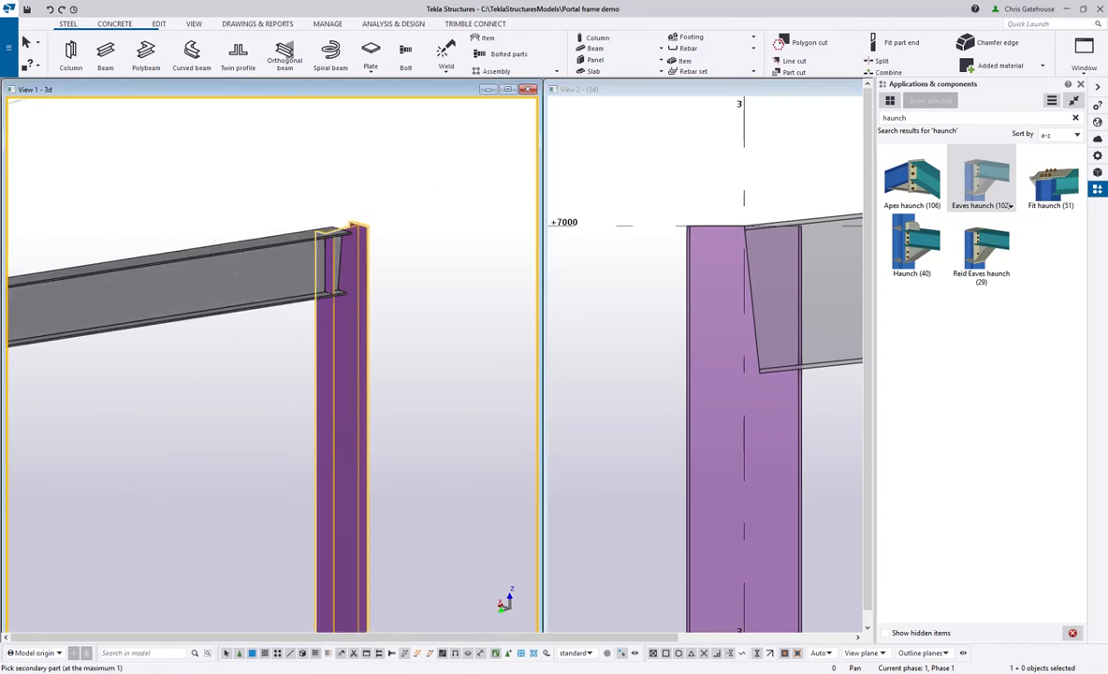
pyautogui.click(213, 300)
pyautogui.scroll(-3, 572, 295)
pyautogui.scroll(-5, 599, 269)
pyautogui.scroll(3, 637, 264)
pyautogui.scroll(5, 643, 443)
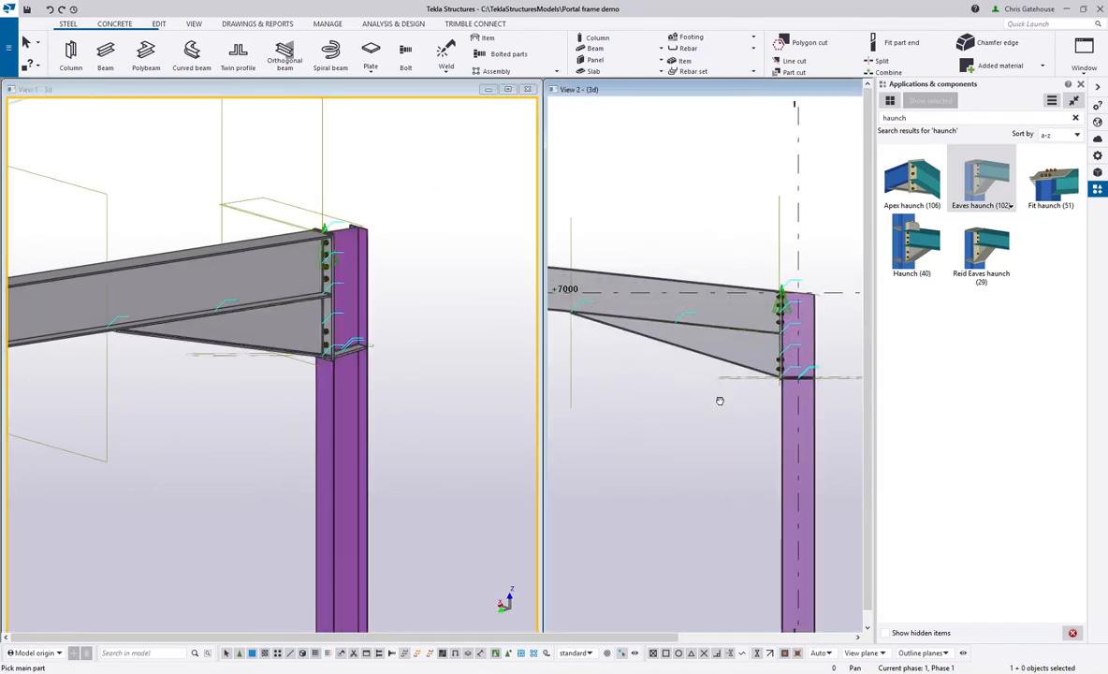
pyautogui.rightClick(712, 176)
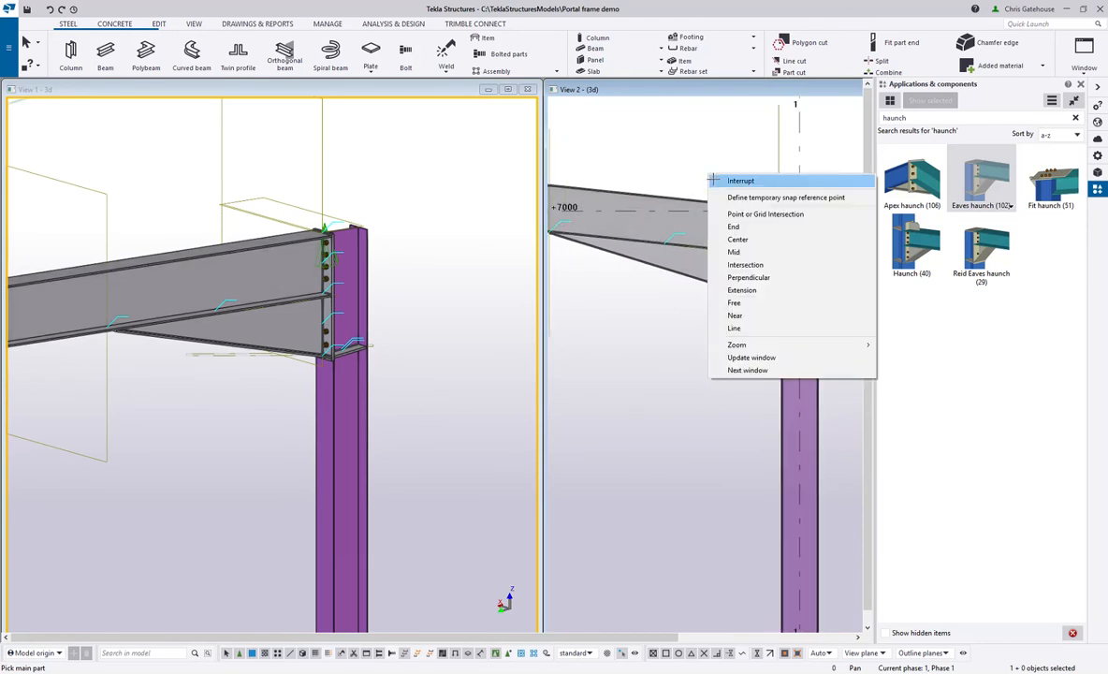
pyautogui.click(742, 176)
# Examine the eaves haunch at grid line 1 from close up in both views, including its end plate, bolts, welds and column stiffener
pyautogui.scroll(5, 358, 349)
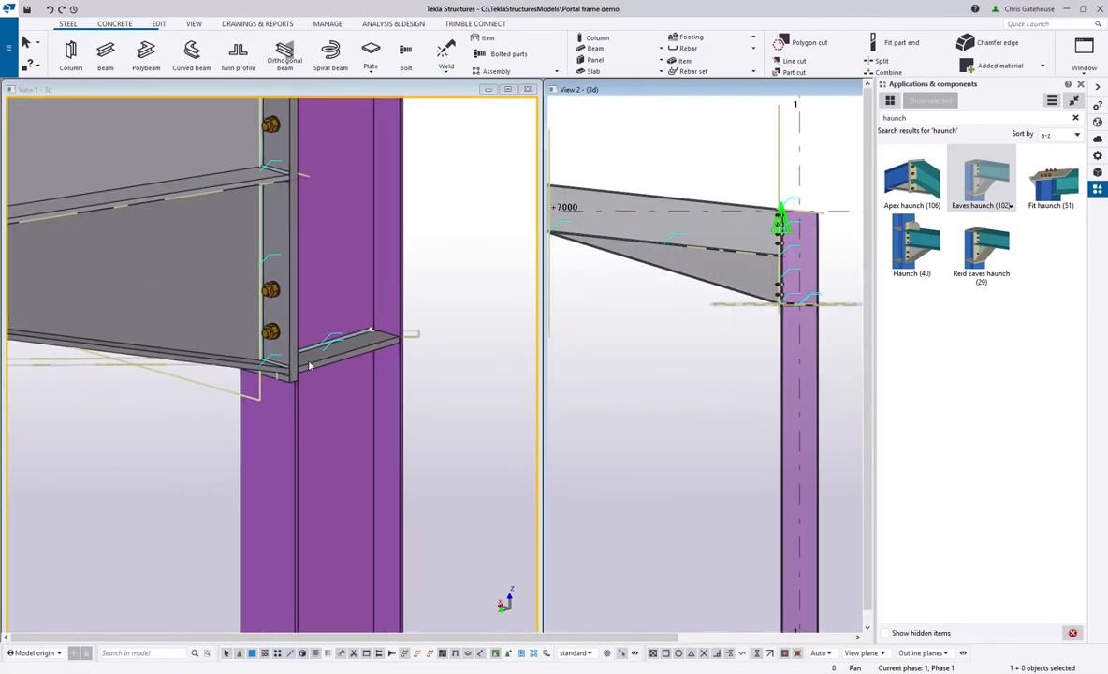
pyautogui.scroll(-4, 349, 354)
pyautogui.scroll(2, 318, 327)
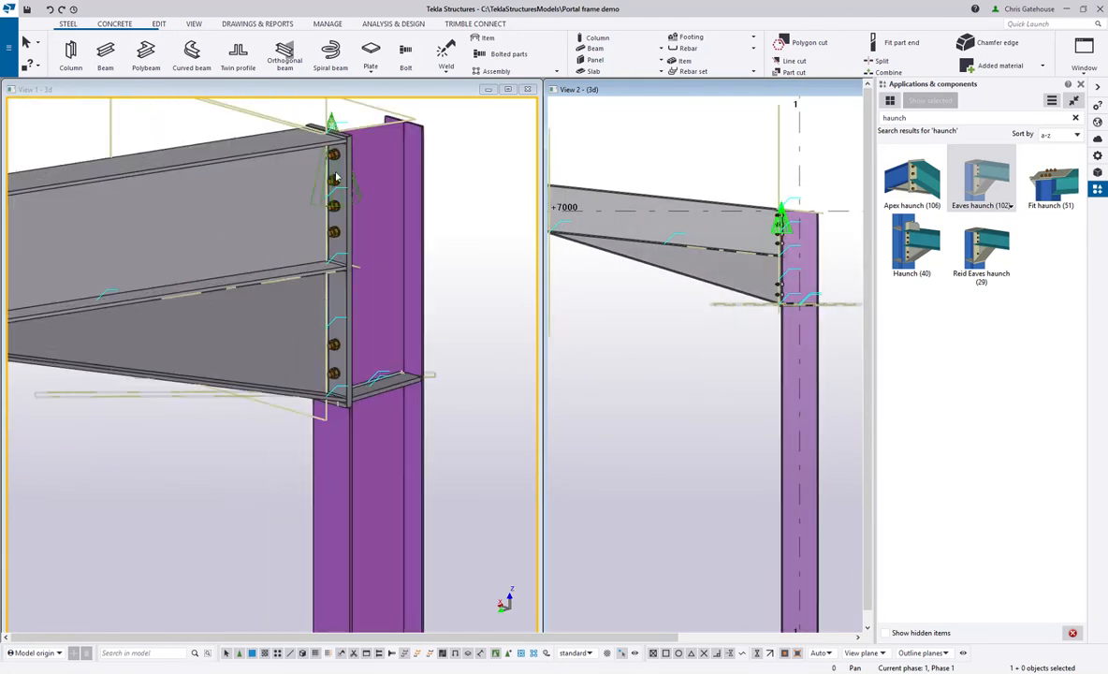
pyautogui.scroll(-2, 276, 391)
pyautogui.moveTo(252, 367); pyautogui.dragTo(249, 359, button='middle')
pyautogui.scroll(3, 249, 359)
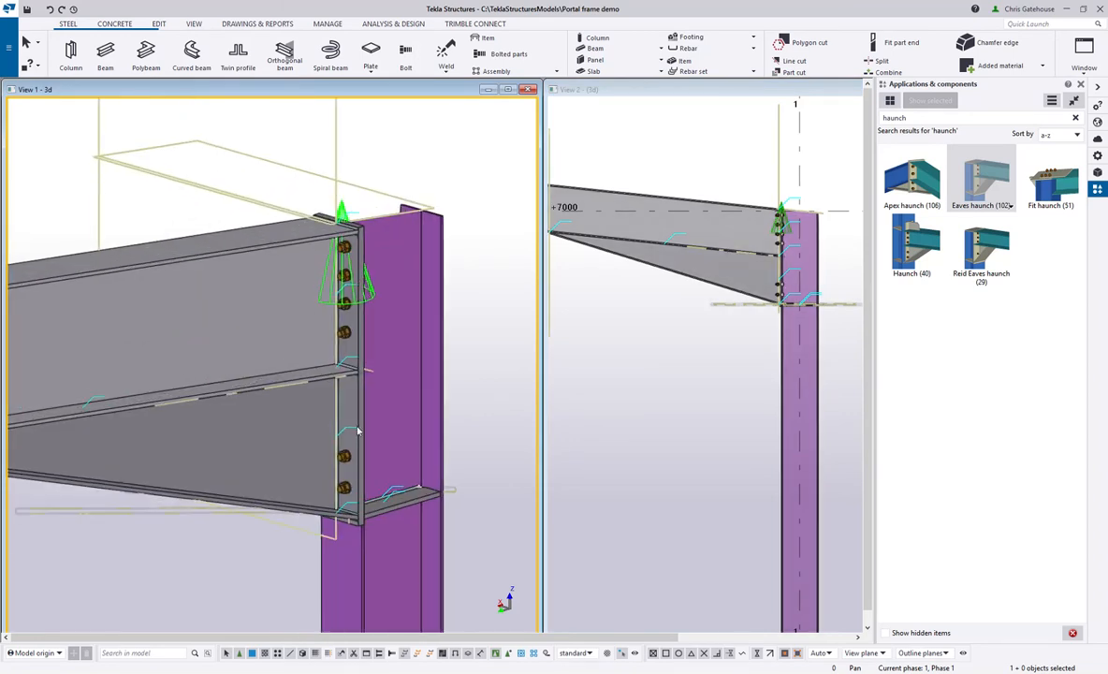
pyautogui.scroll(2, 357, 505)
pyautogui.scroll(3, 838, 270)
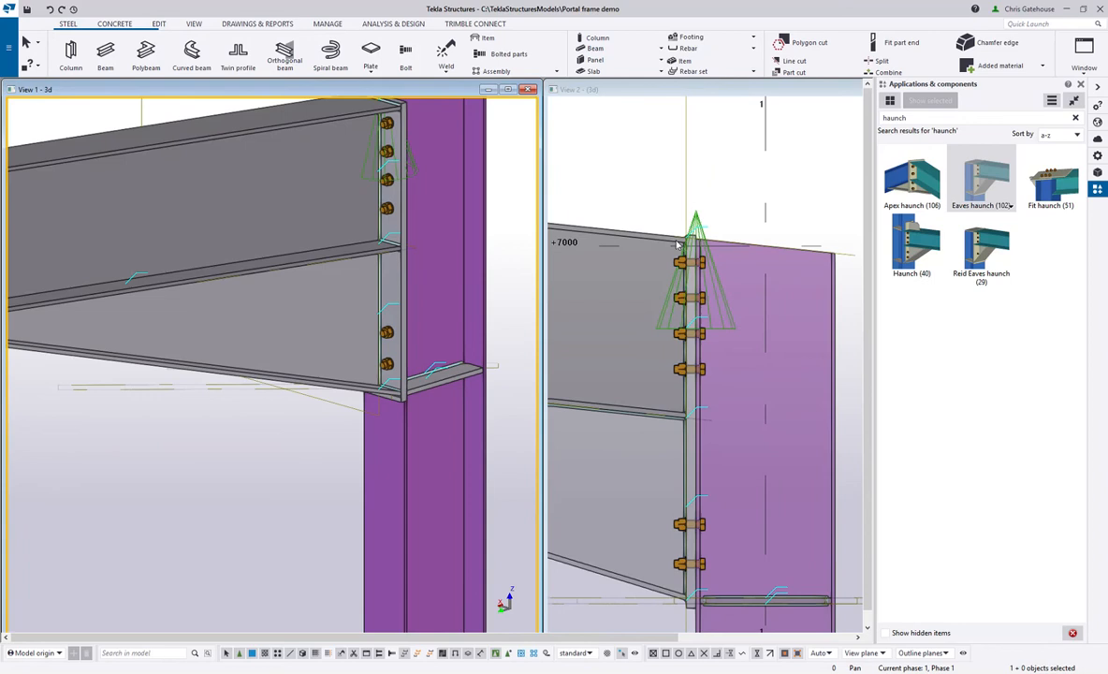
# Inspect the properties of the rafter, the eaves haunch (102) component and its tapered haunch part at grid line 1
pyautogui.scroll(-3, 308, 337)
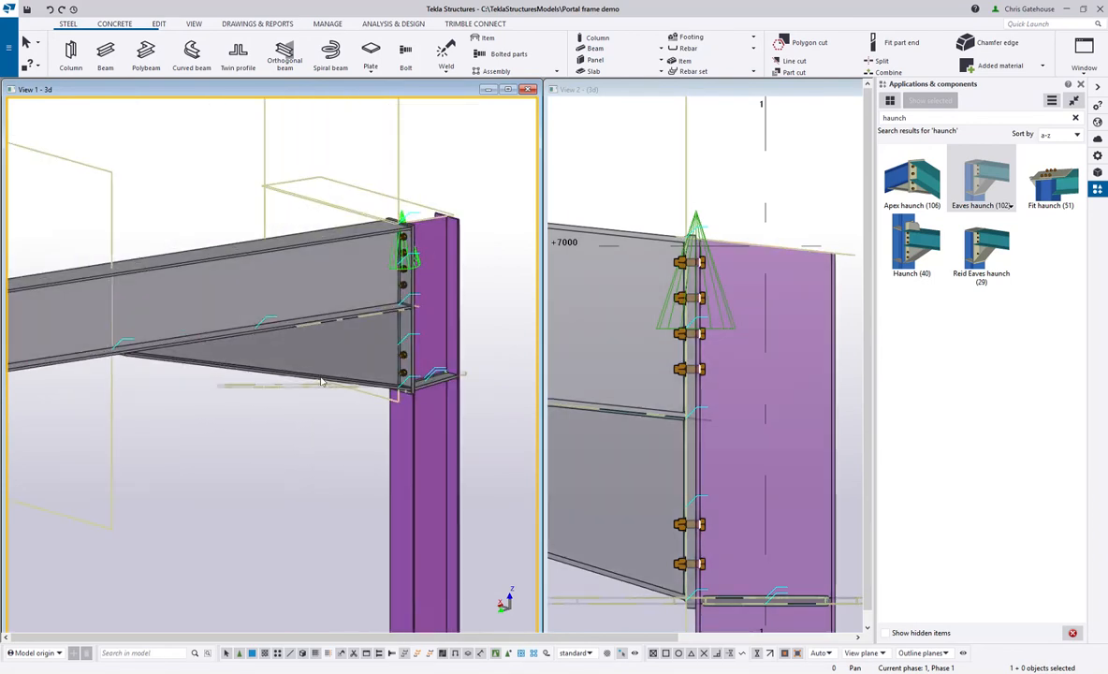
pyautogui.moveTo(717, 426); pyautogui.dragTo(723, 336, button='middle')
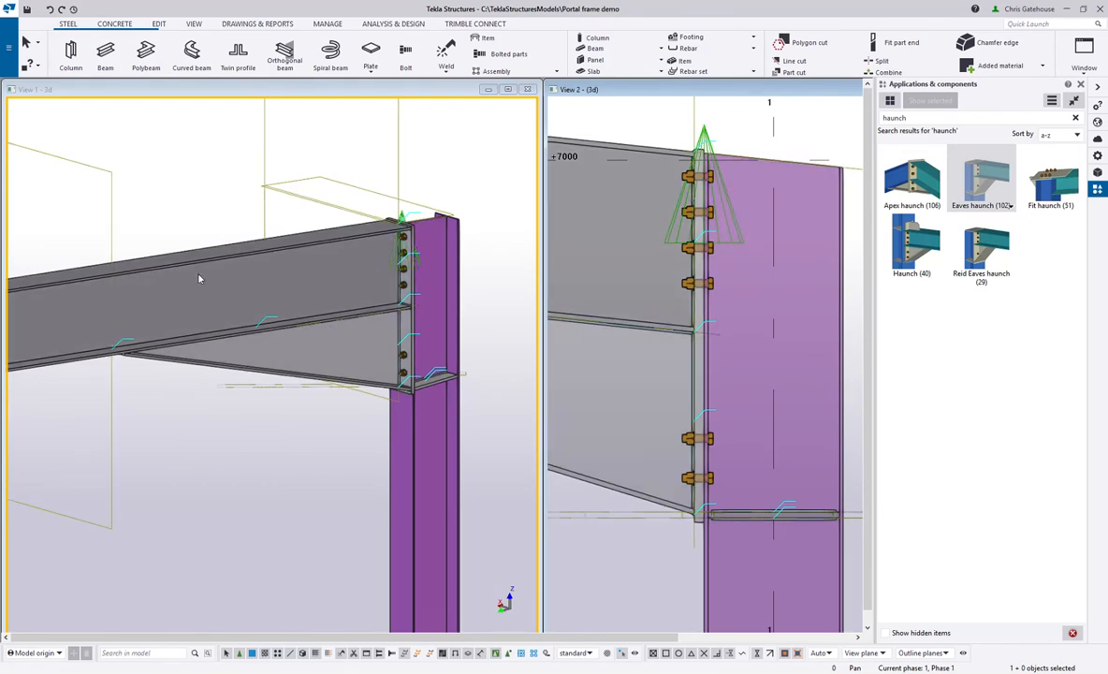
pyautogui.doubleClick(220, 295)
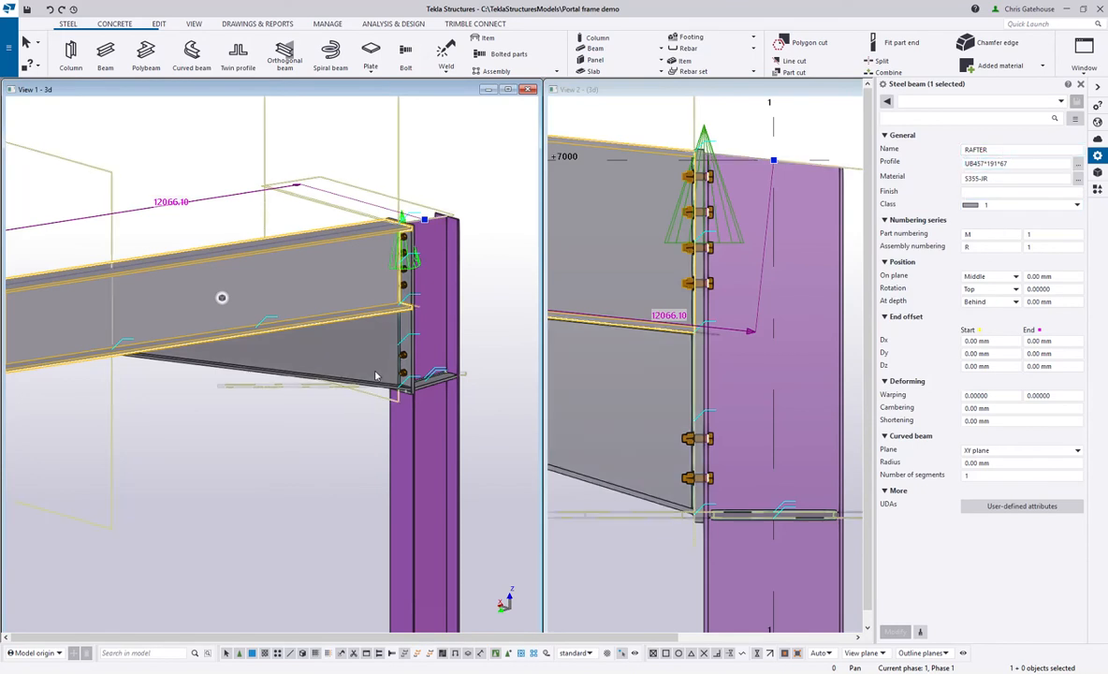
pyautogui.doubleClick(332, 366)
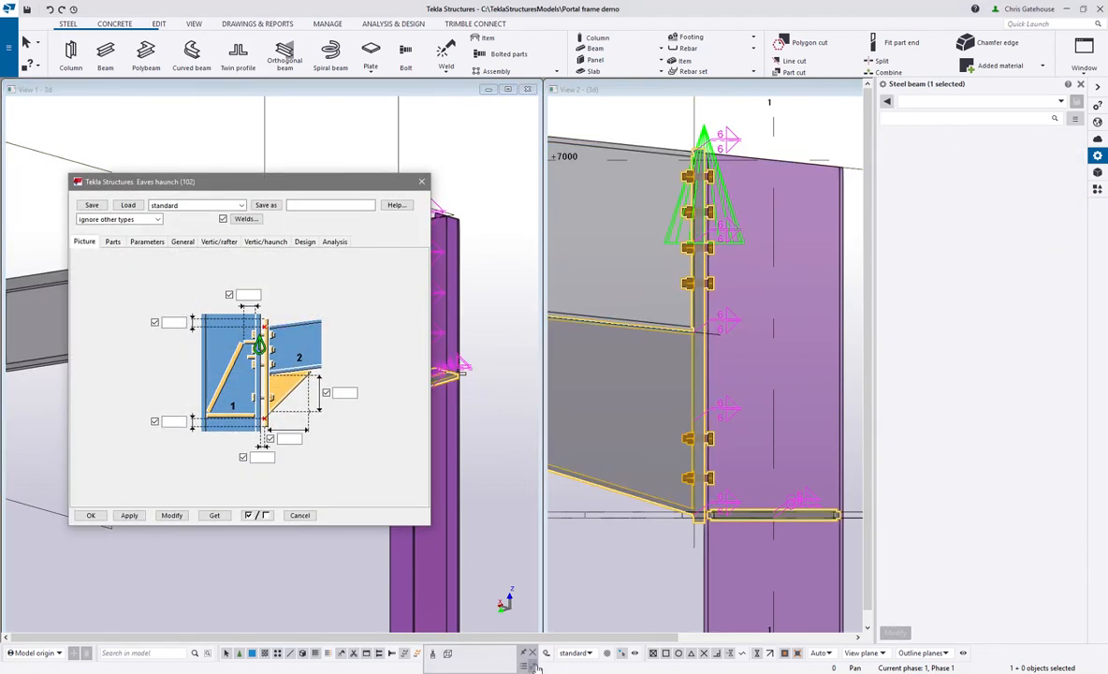
pyautogui.click(422, 182)
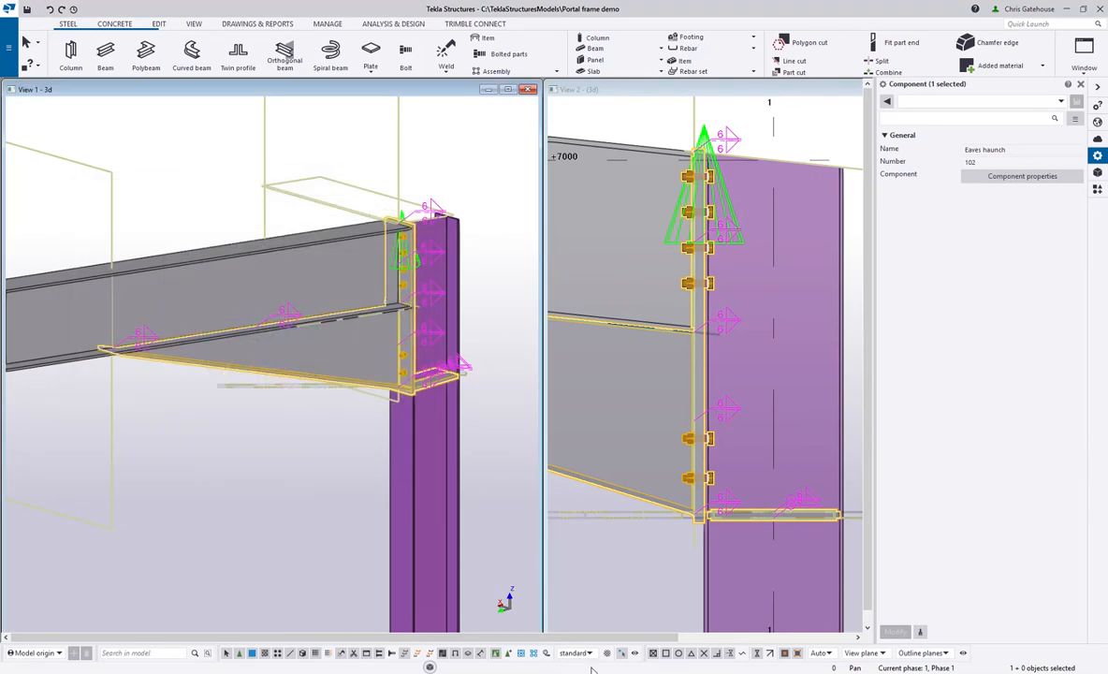
pyautogui.click(379, 372)
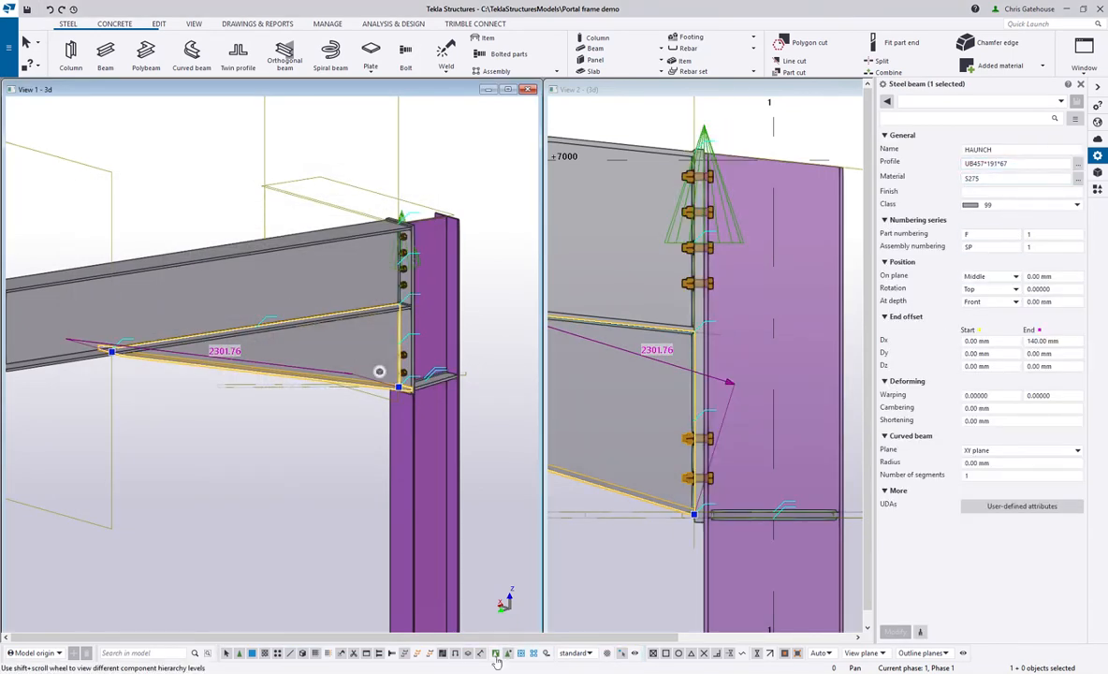
pyautogui.click(374, 340)
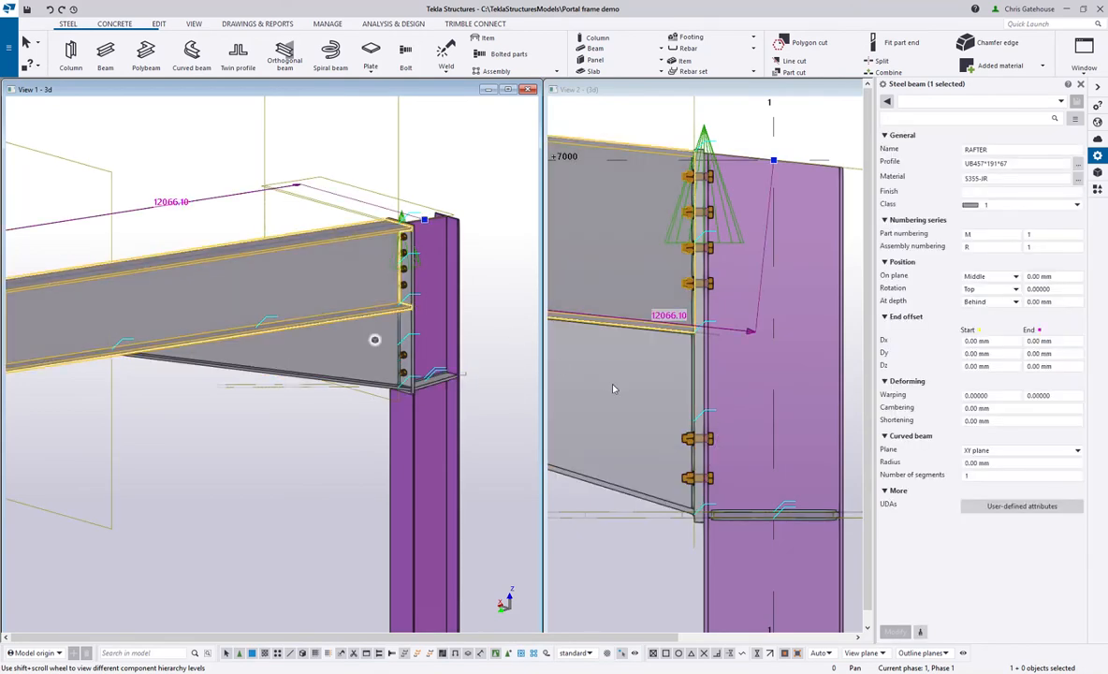
# Open the eaves haunch (102) component's properties and view its part settings and the profile catalogue for the haunch profile
pyautogui.doubleClick(614, 388)
pyautogui.click(530, 414)
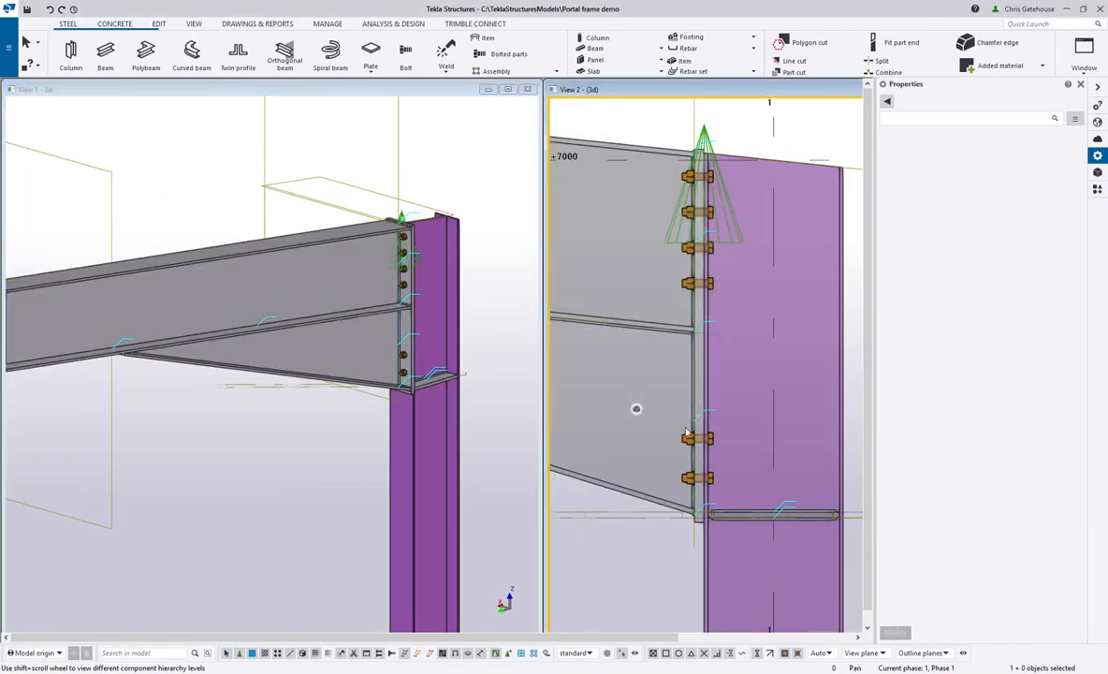
pyautogui.doubleClick(386, 413)
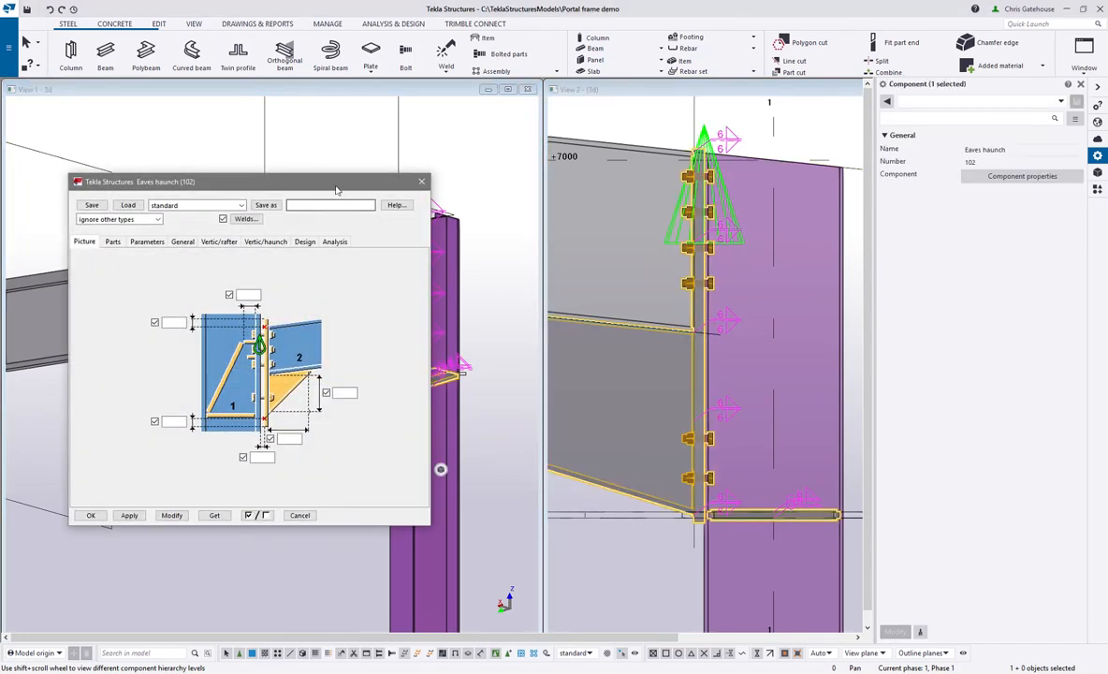
pyautogui.moveTo(337, 189); pyautogui.dragTo(527, 137)
pyautogui.click(321, 184)
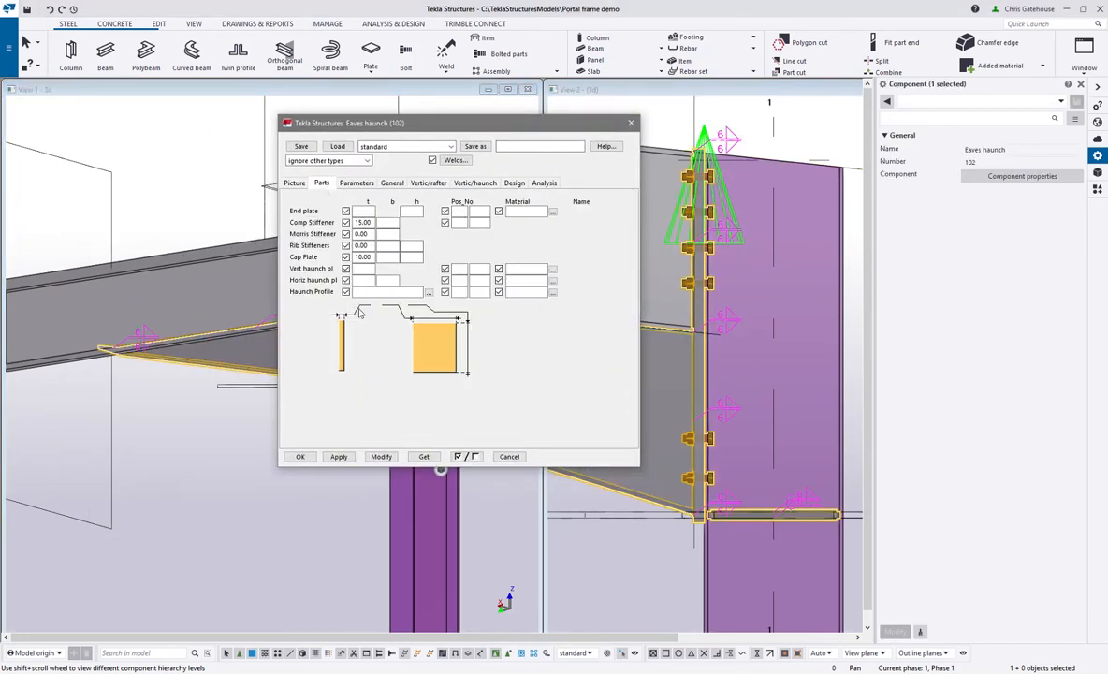
pyautogui.click(428, 292)
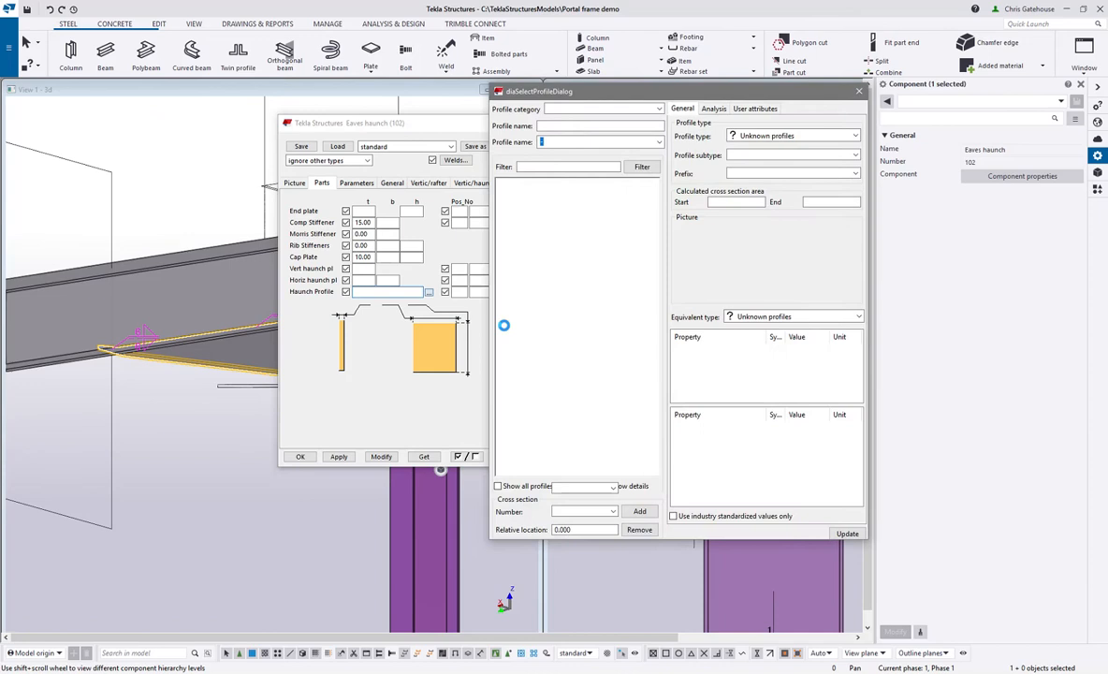
pyautogui.moveTo(466, 128); pyautogui.dragTo(330, 145)
# Set the haunch length of the eaves haunch at grid line 1 to 2000 and apply the modification to the component
pyautogui.scroll(-5, 711, 337)
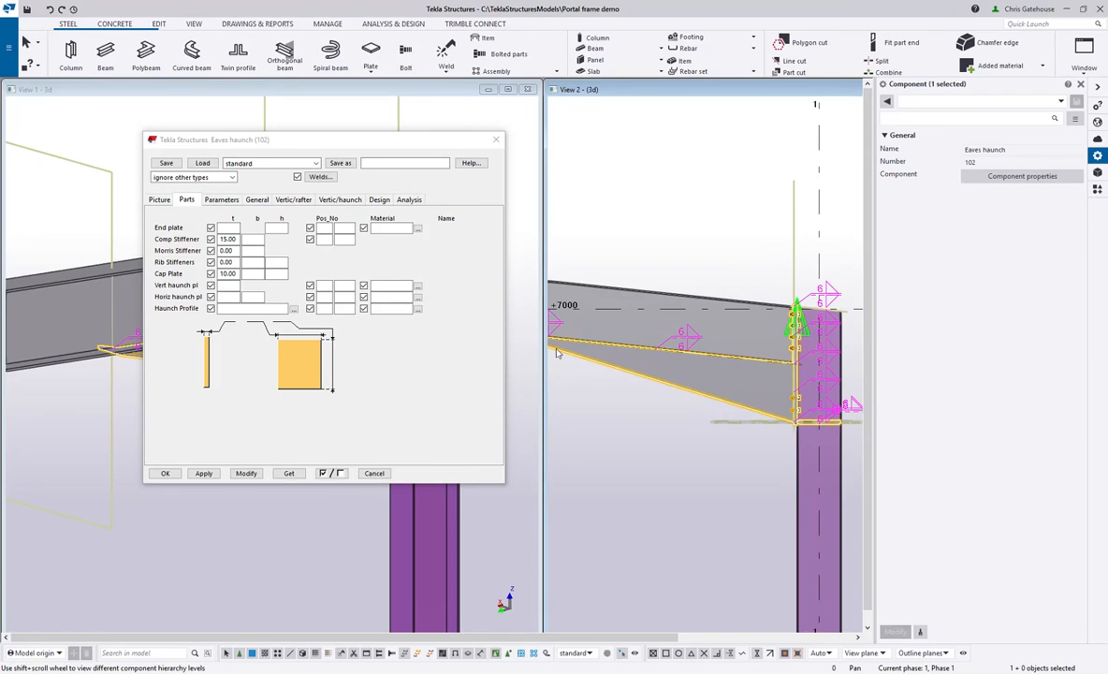
pyautogui.click(159, 200)
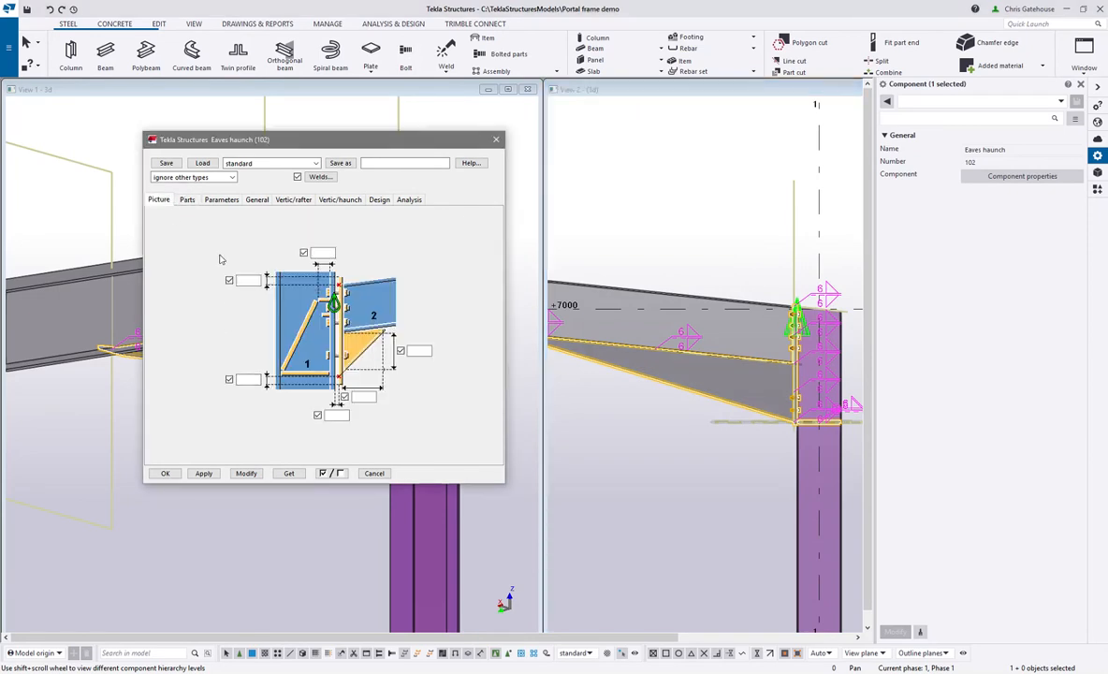
pyautogui.click(210, 201)
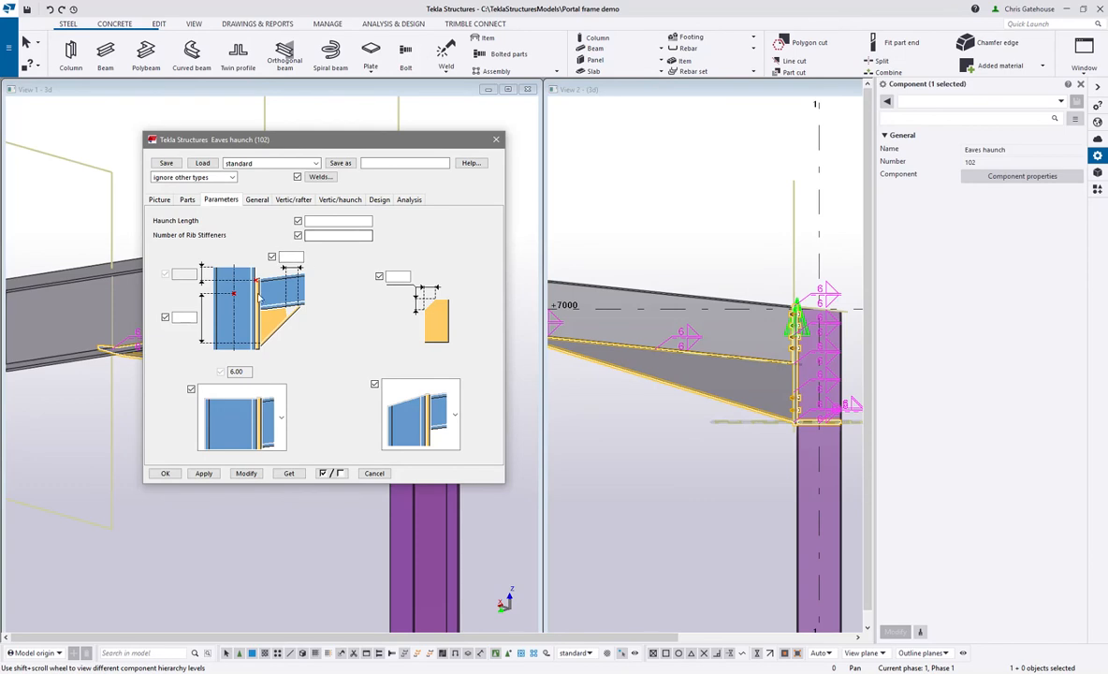
pyautogui.moveTo(608, 393); pyautogui.dragTo(643, 392, button='middle')
pyautogui.scroll(-1, 641, 394)
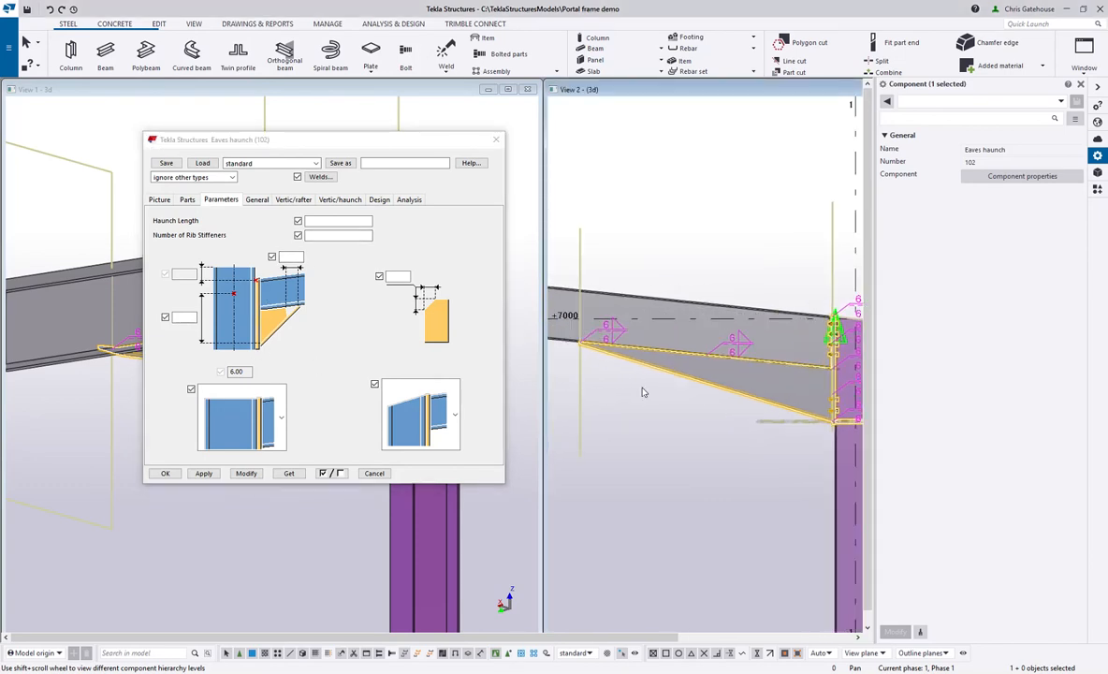
pyautogui.click(353, 222)
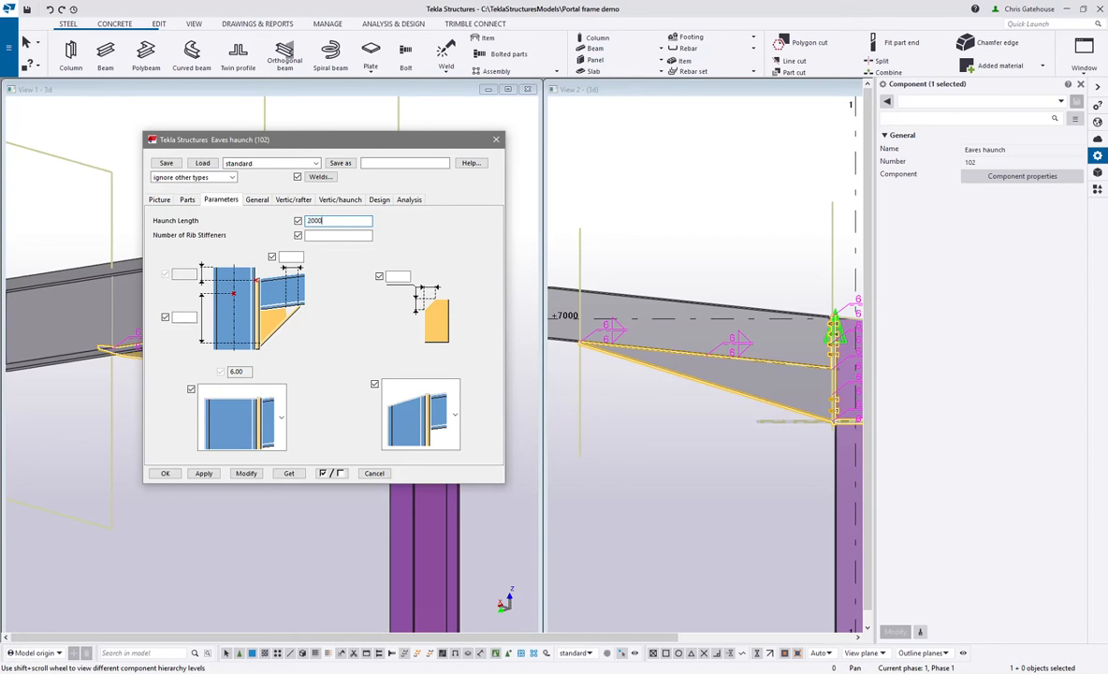
pyautogui.moveTo(824, 428); pyautogui.dragTo(782, 430, button='middle')
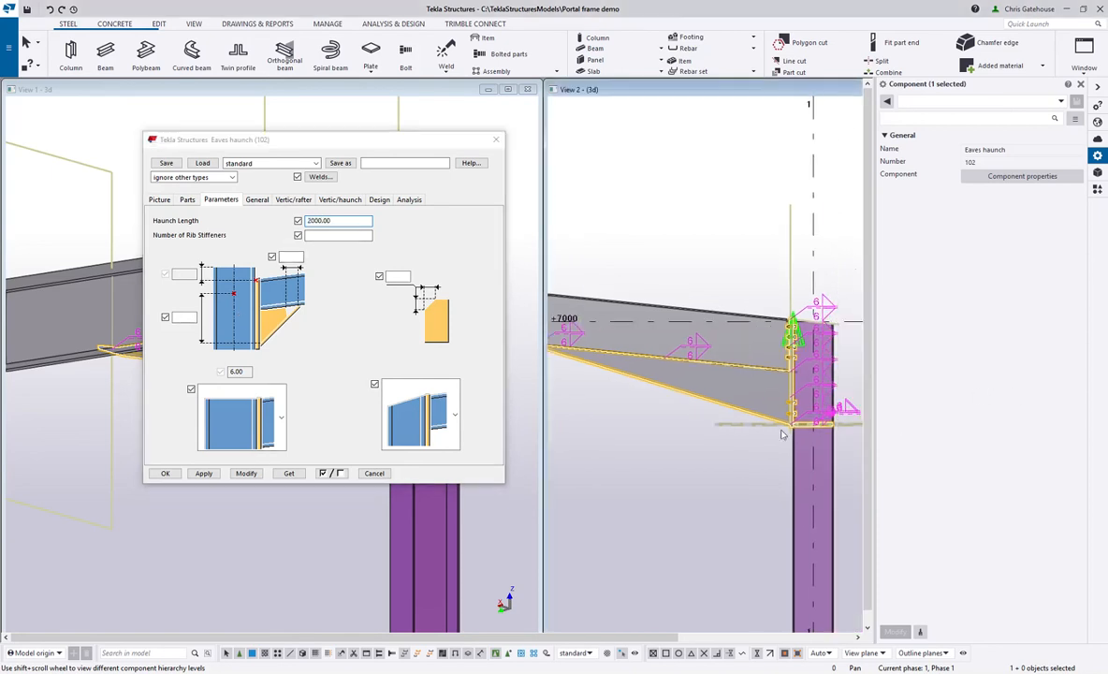
pyautogui.scroll(5, 782, 433)
pyautogui.click(233, 474)
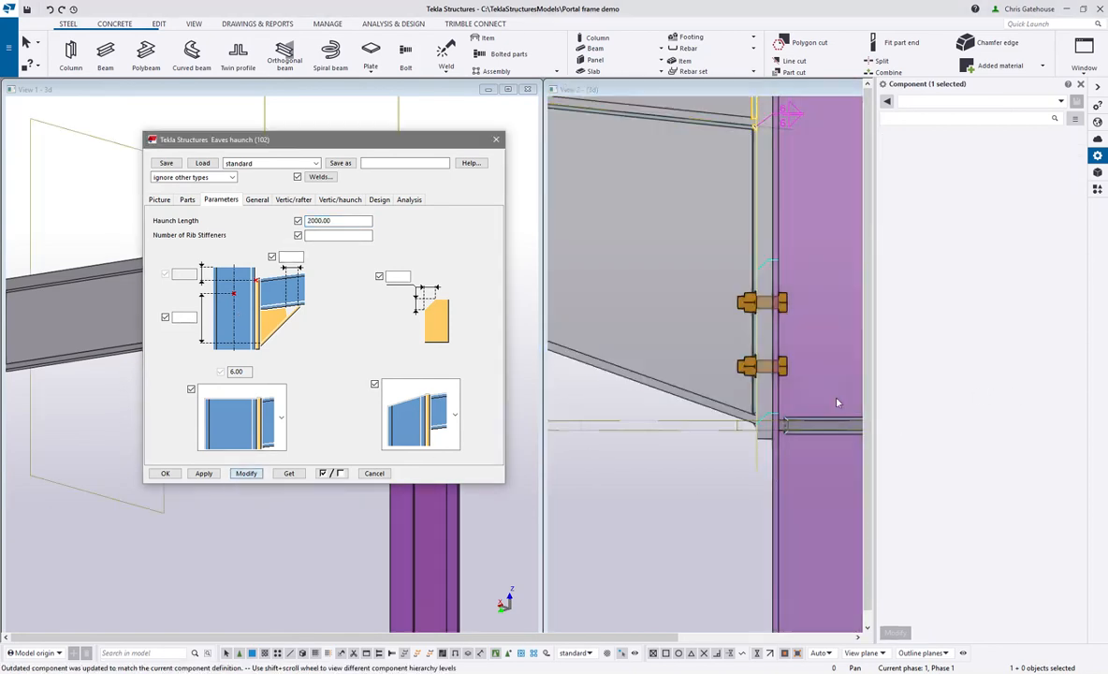
pyautogui.scroll(-6, 698, 481)
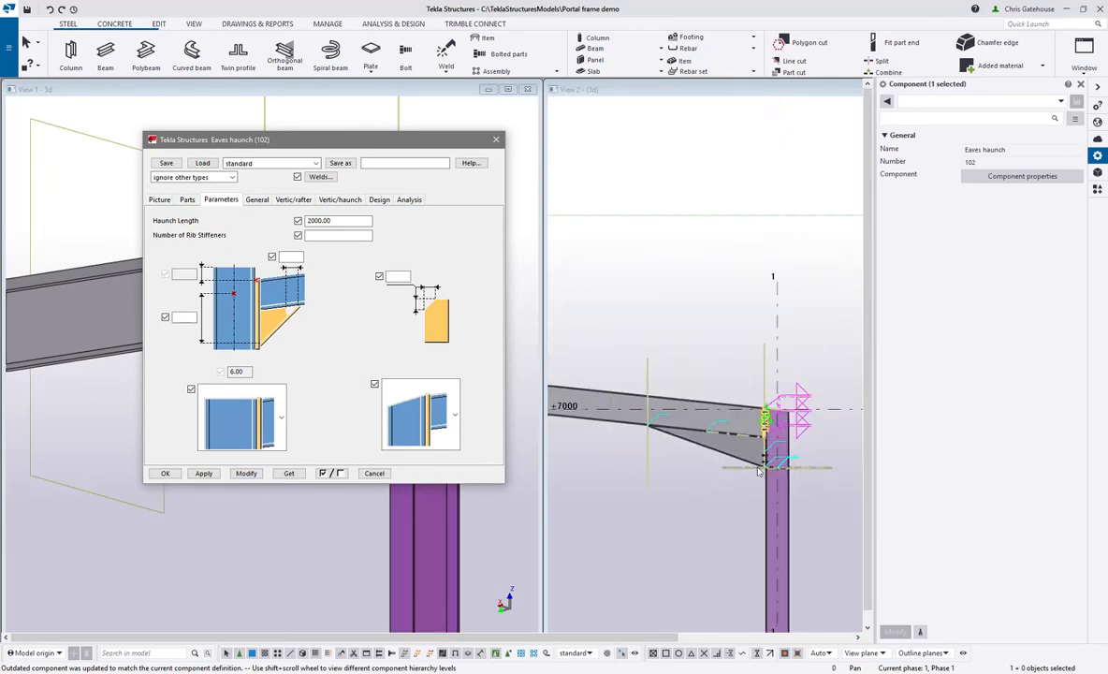
pyautogui.scroll(3, 638, 429)
pyautogui.moveTo(765, 433); pyautogui.dragTo(711, 414, button='middle')
# Set the Morris stiffener thickness to 10 and modify the eaves haunch, keeping its properties window clear of the joint in View 1
pyautogui.moveTo(410, 143); pyautogui.dragTo(872, 155)
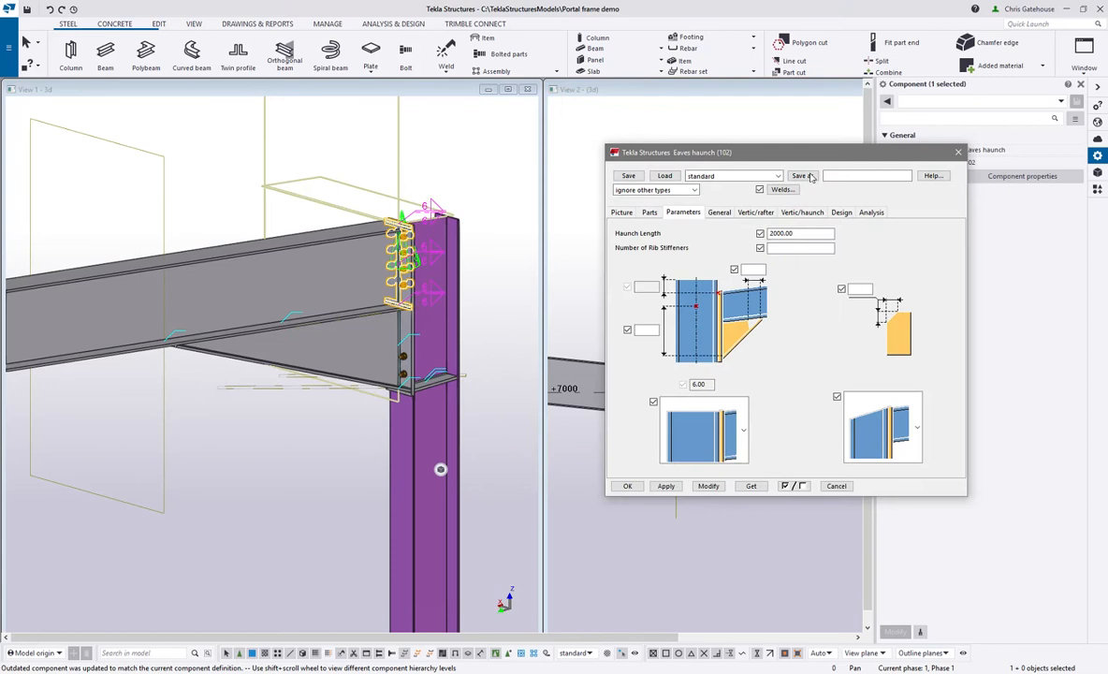
pyautogui.scroll(-5, 429, 331)
pyautogui.scroll(6, 429, 330)
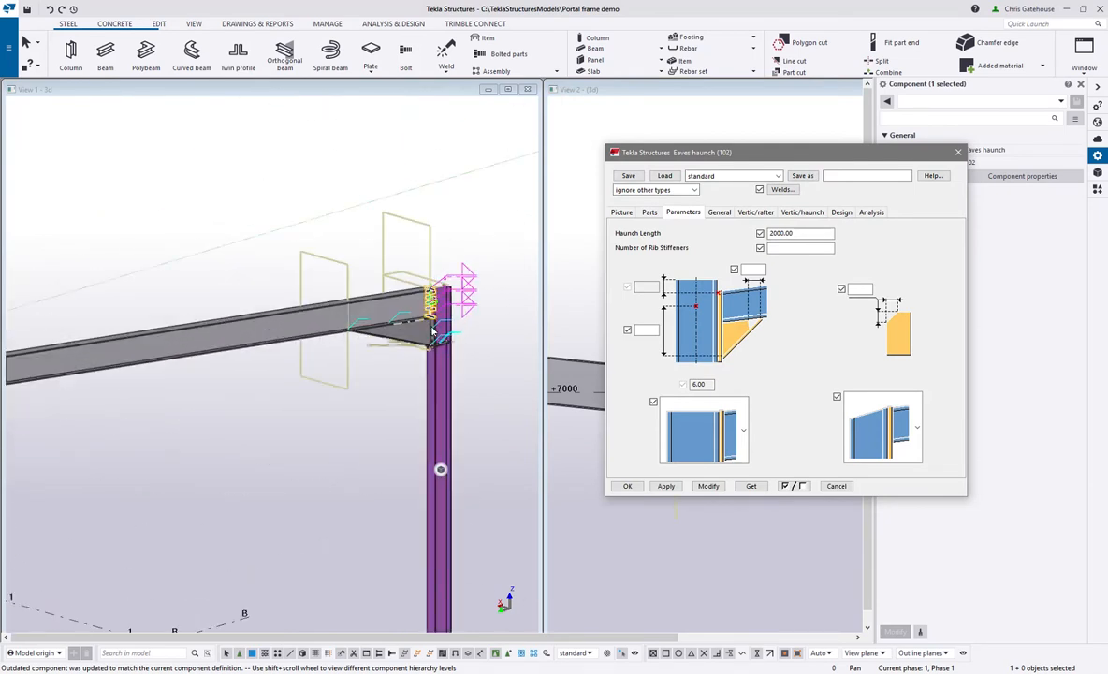
pyautogui.click(621, 213)
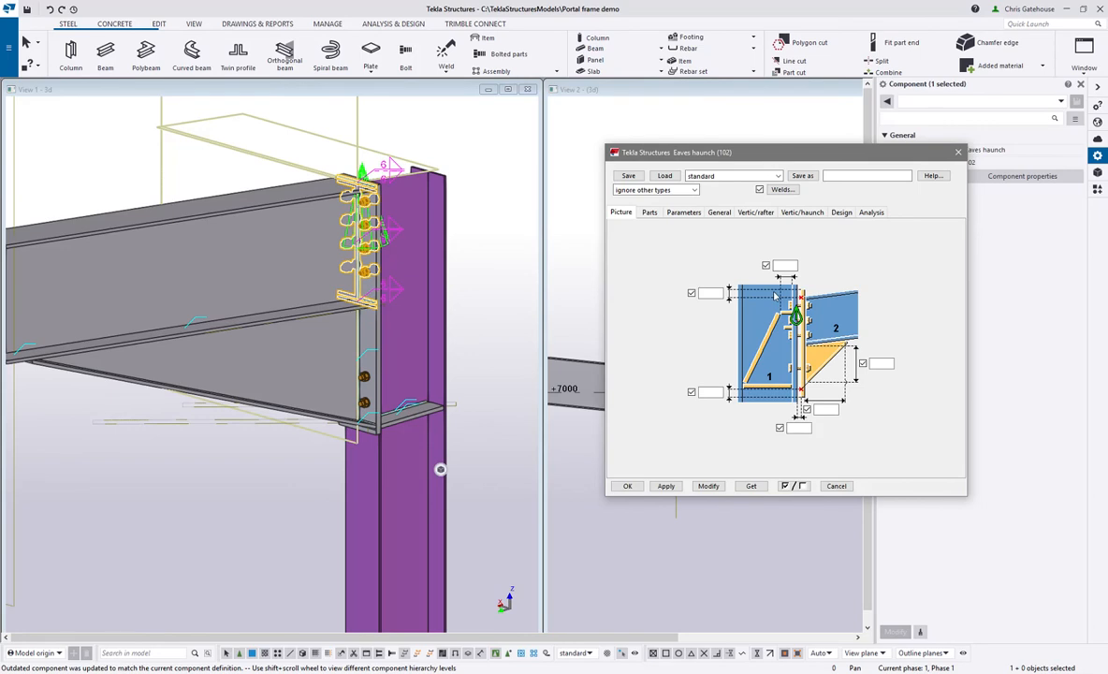
pyautogui.click(651, 213)
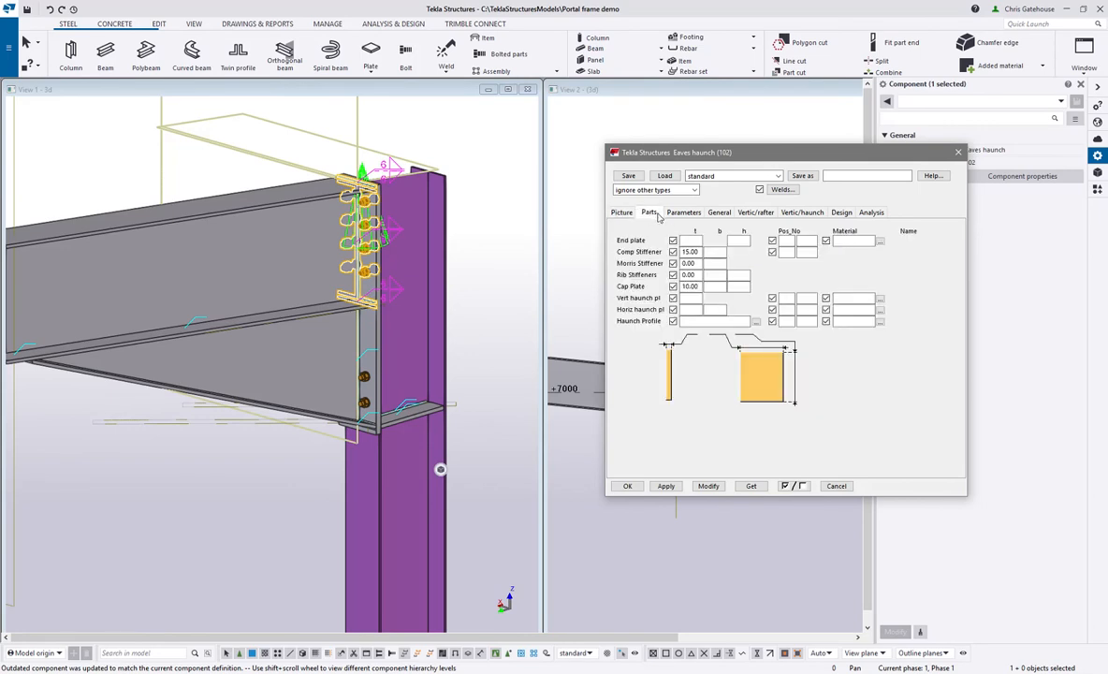
pyautogui.scroll(2, 351, 249)
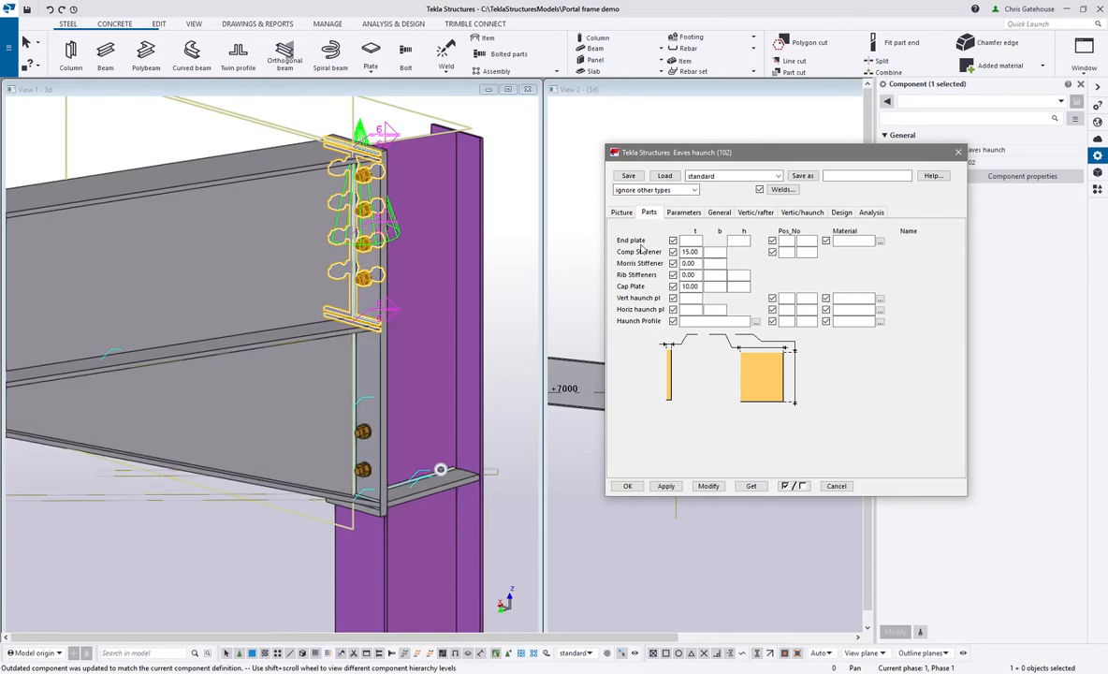
pyautogui.press('Tab')
pyautogui.hotkey('shift', 'Tab')
pyautogui.write('10')
pyautogui.click(713, 488)
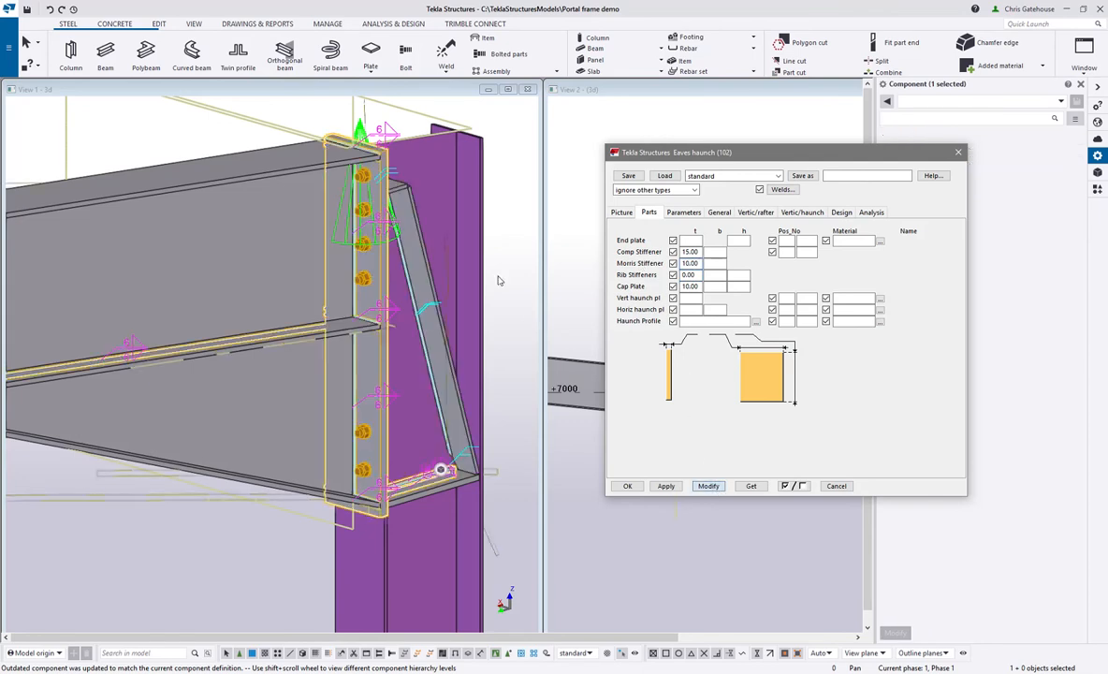
# Set the rib stiffener thickness to 10, modify the eaves haunch and examine the stiffeners inside the column from close up
pyautogui.moveTo(419, 350)
pyautogui.keyDown('ctrl'); pyautogui.mouseDown(button='middle')
pyautogui.moveTo(358, 367)
pyautogui.moveTo(415, 351)
pyautogui.moveTo(384, 279)
pyautogui.moveTo(382, 292)
pyautogui.moveTo(251, 299)
pyautogui.mouseUp(button='middle'); pyautogui.keyUp('ctrl')
pyautogui.doubleClick(688, 274)
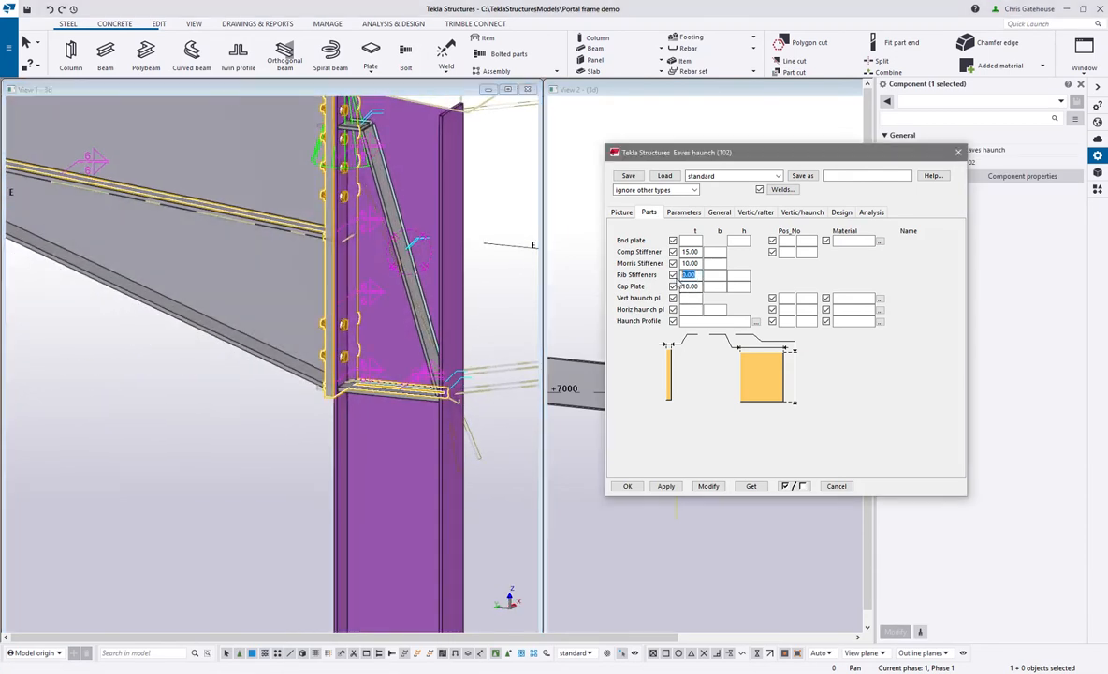
pyautogui.write('10')
pyautogui.click(708, 485)
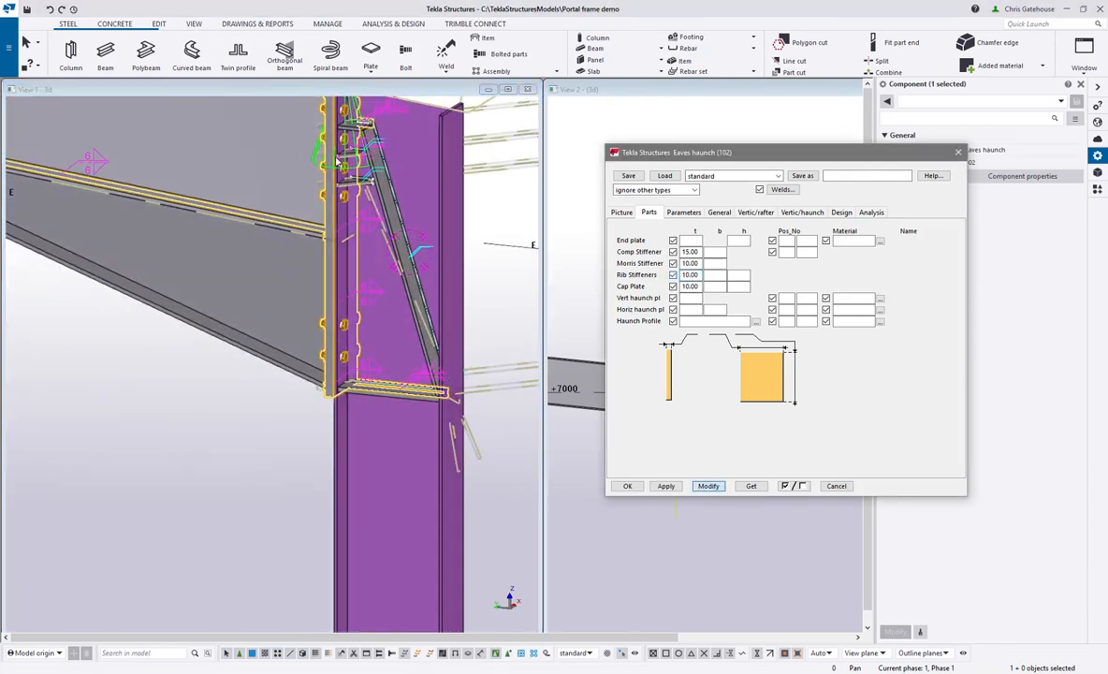
pyautogui.scroll(5, 391, 222)
pyautogui.scroll(-3, 392, 221)
pyautogui.keyDown('ctrl'); pyautogui.moveTo(345, 263); pyautogui.dragTo(163, 308, button='middle'); pyautogui.keyUp('ctrl')
pyautogui.scroll(6, 487, 299)
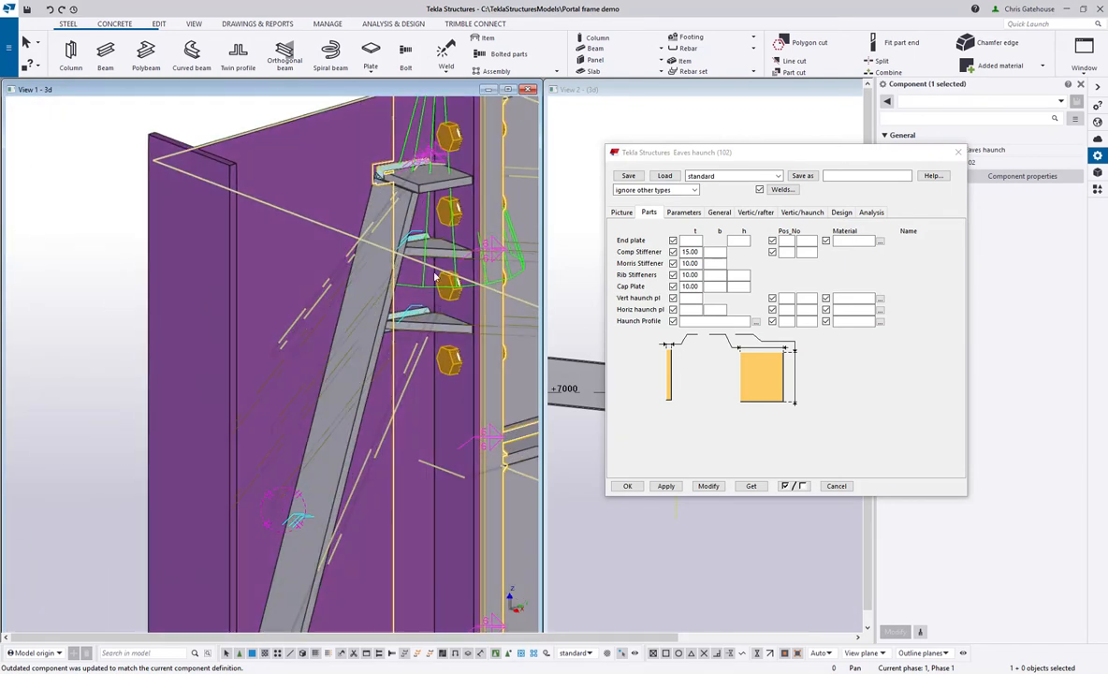
pyautogui.scroll(-1, 506, 299)
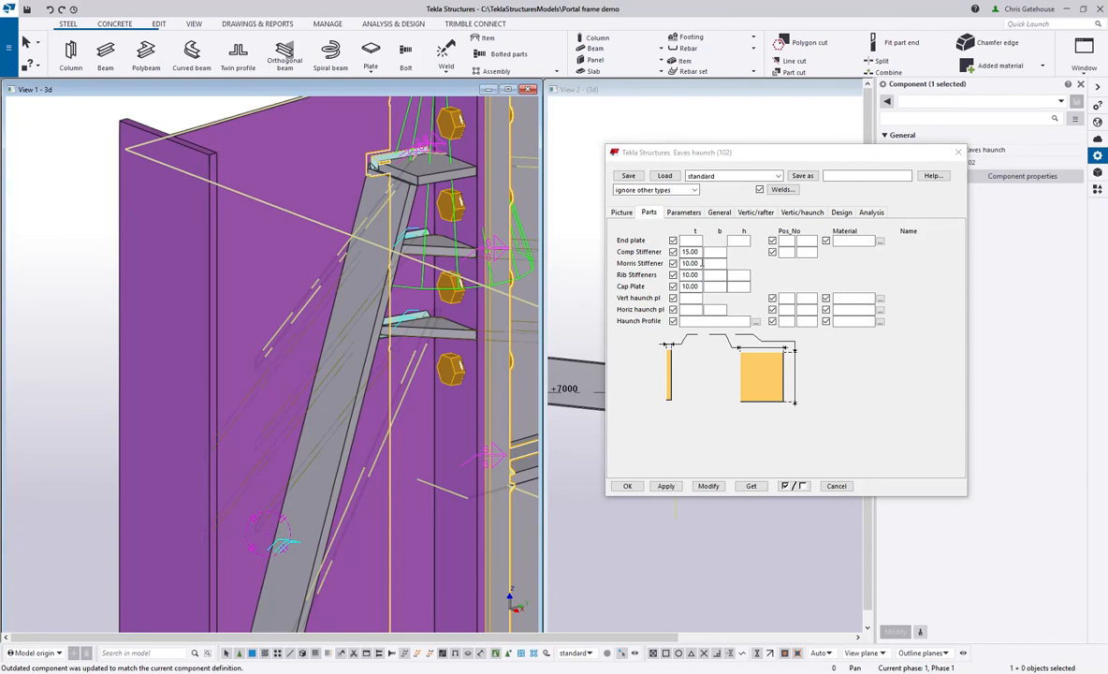
# Set the Morris stiffener and rib stiffener thicknesses to 0, modifying the eaves haunch after each change
pyautogui.doubleClick(690, 263)
pyautogui.write('0')
pyautogui.click(709, 485)
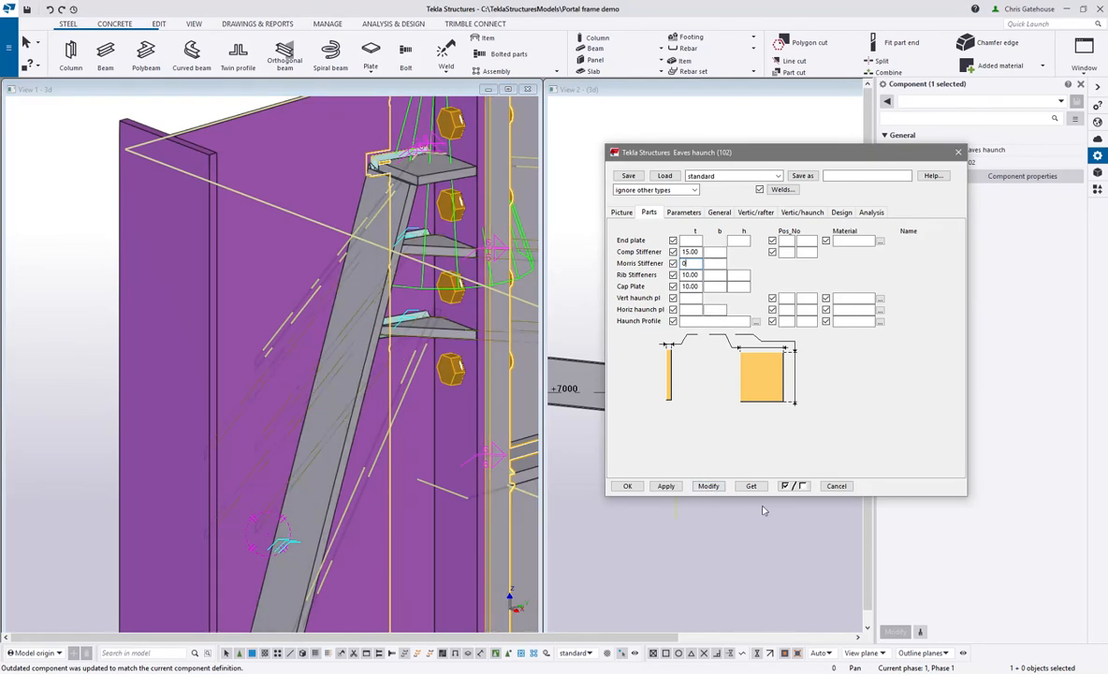
pyautogui.scroll(-5, 368, 256)
pyautogui.keyDown('ctrl'); pyautogui.moveTo(369, 257); pyautogui.dragTo(686, 280, button='middle'); pyautogui.keyUp('ctrl')
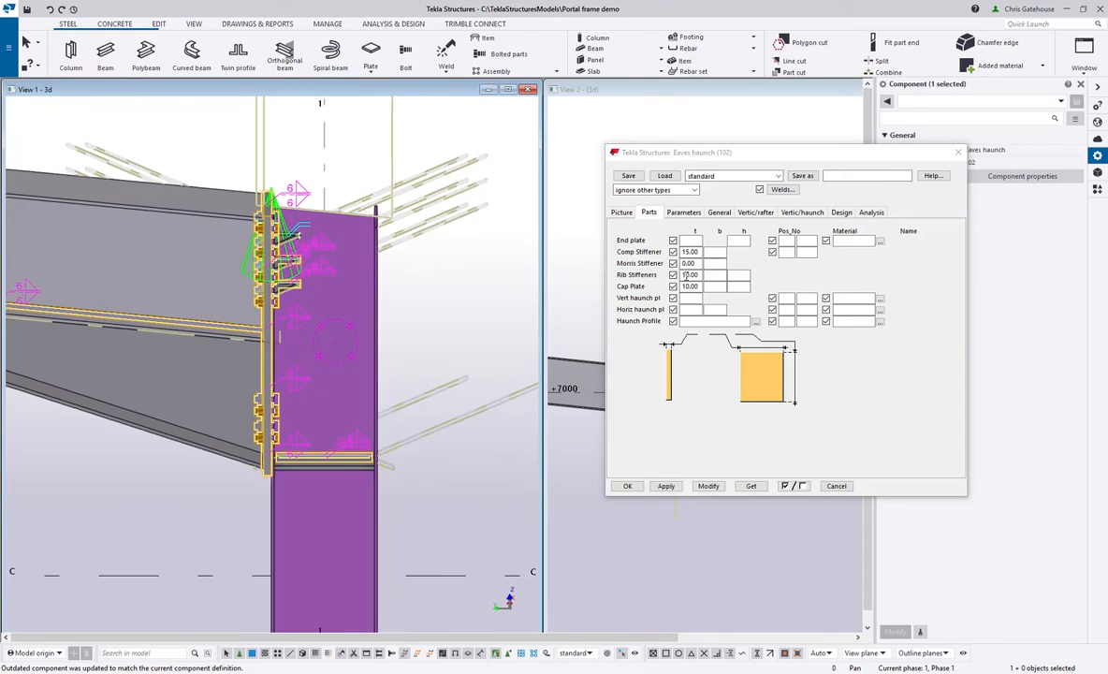
pyautogui.moveTo(699, 275); pyautogui.dragTo(651, 276)
pyautogui.write('0')
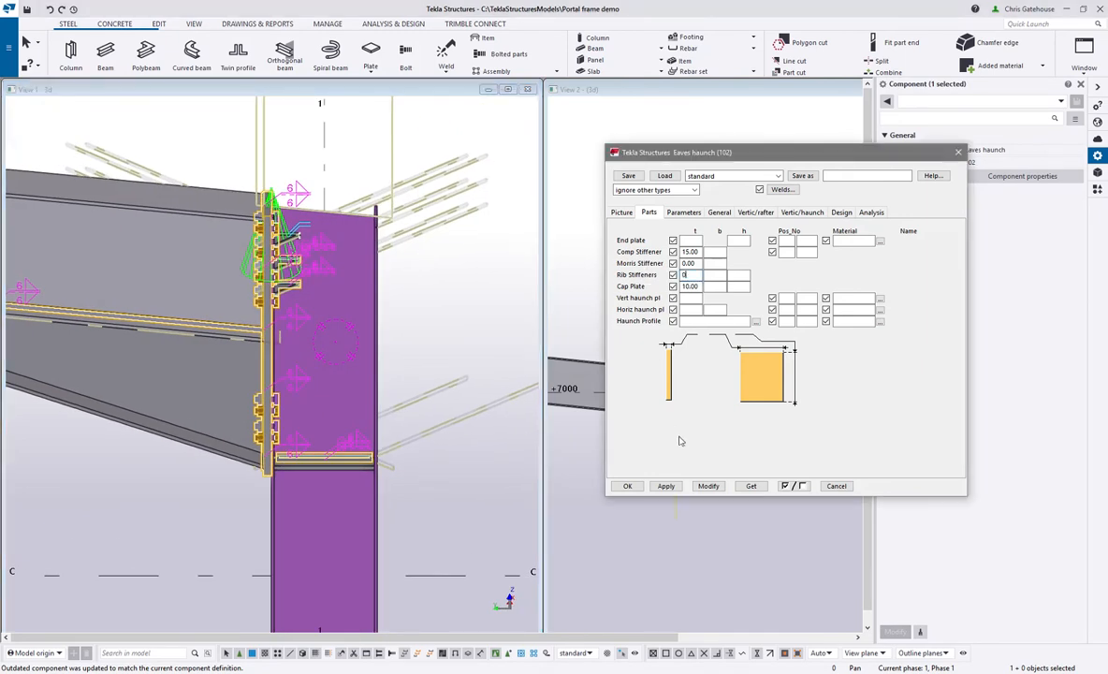
pyautogui.click(709, 487)
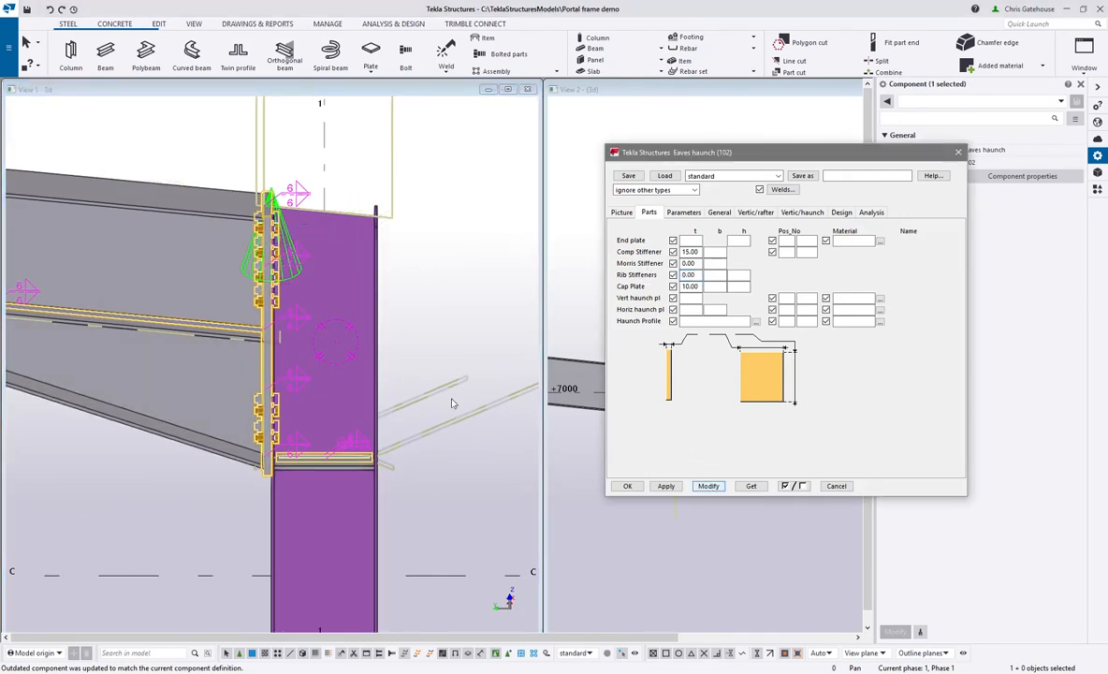
# Set the eaves haunch's cap plate to sit on the column with equal edge distances, modify it and inspect the column top
pyautogui.click(683, 212)
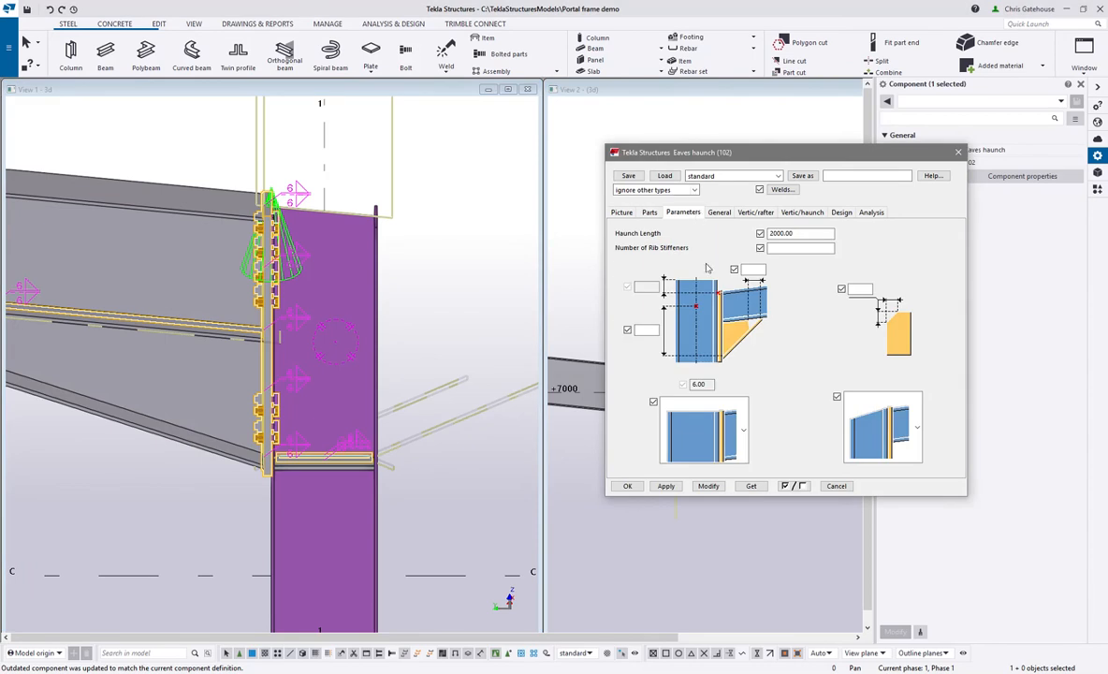
pyautogui.click(740, 431)
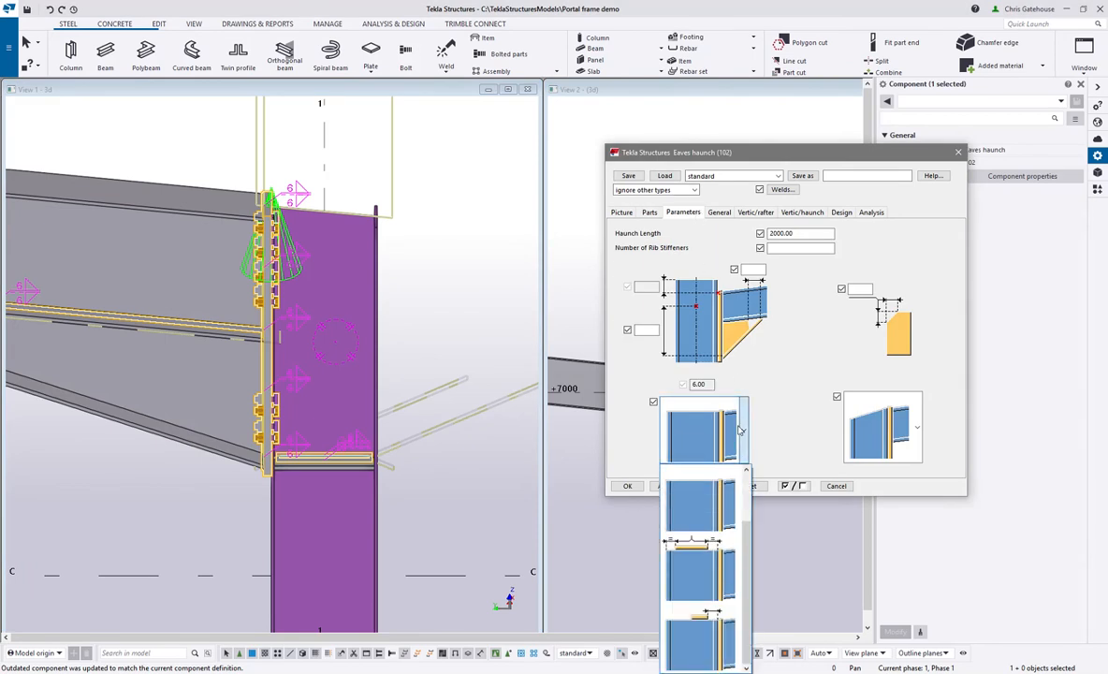
pyautogui.click(697, 569)
pyautogui.click(709, 485)
pyautogui.keyDown('ctrl'); pyautogui.moveTo(318, 226); pyautogui.dragTo(299, 163, button='middle'); pyautogui.keyUp('ctrl')
pyautogui.scroll(4, 299, 163)
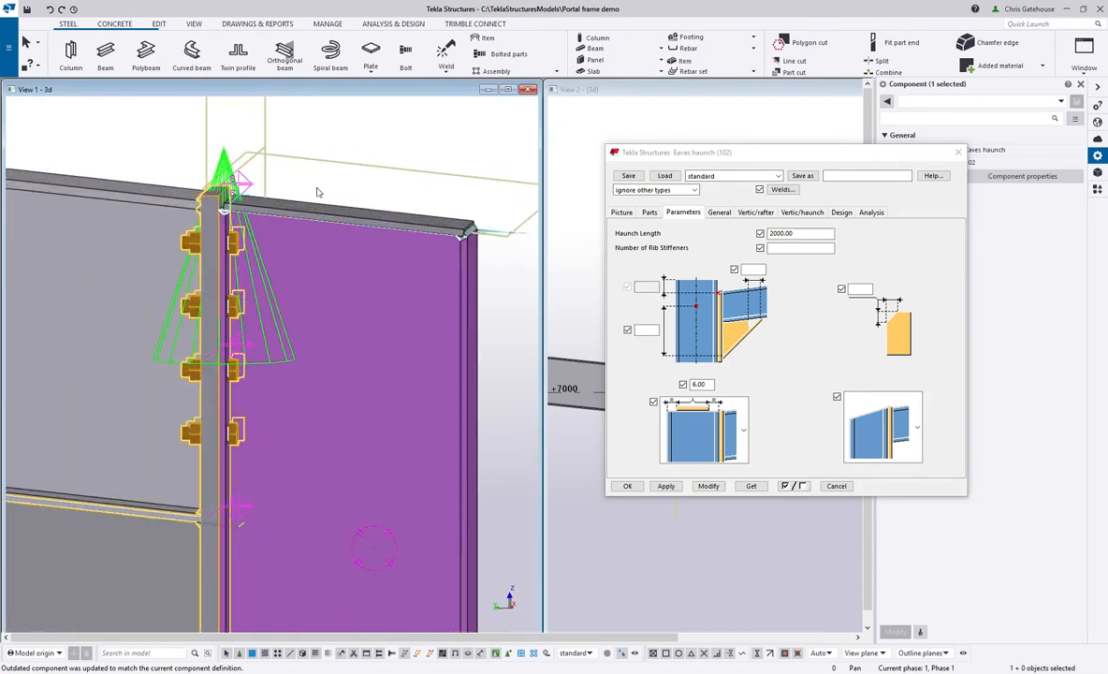
# Try the two square-cut column top options and the sloping one in the eaves haunch parameters, modifying the component after each
pyautogui.click(918, 434)
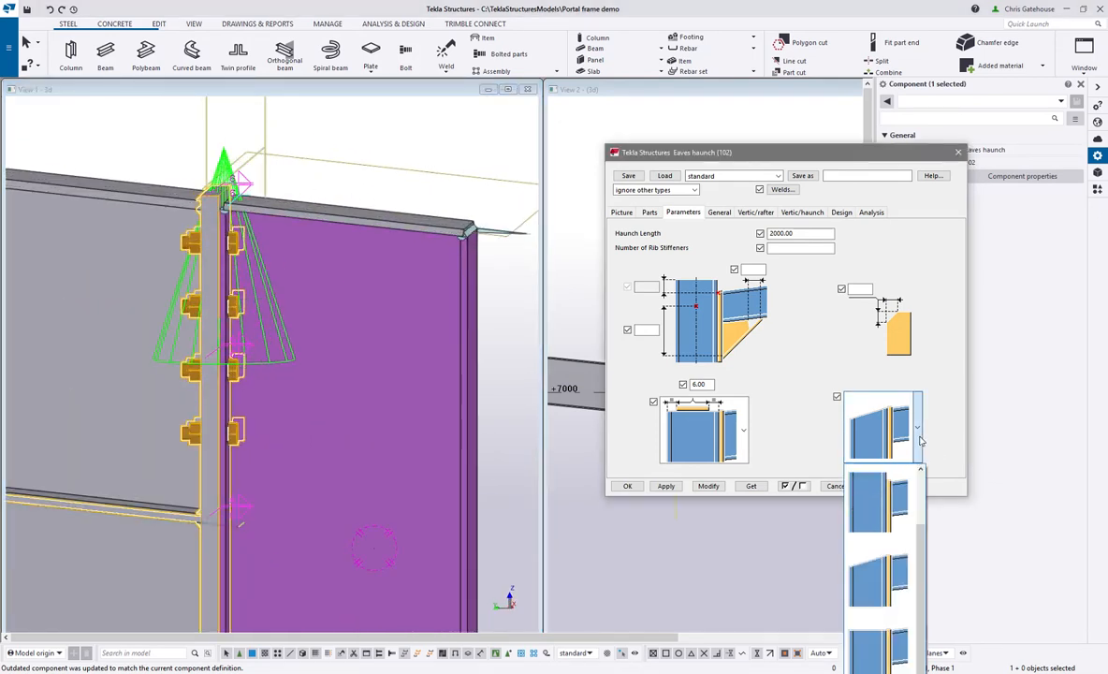
pyautogui.click(919, 438)
pyautogui.click(708, 485)
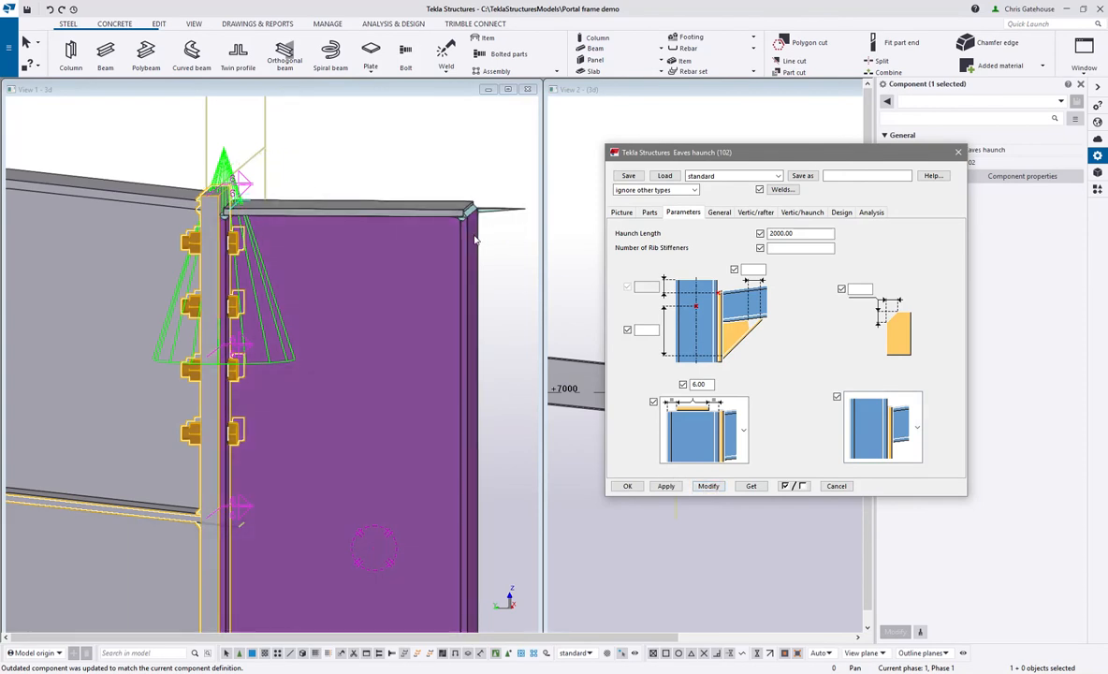
pyautogui.click(896, 430)
pyautogui.click(788, 541)
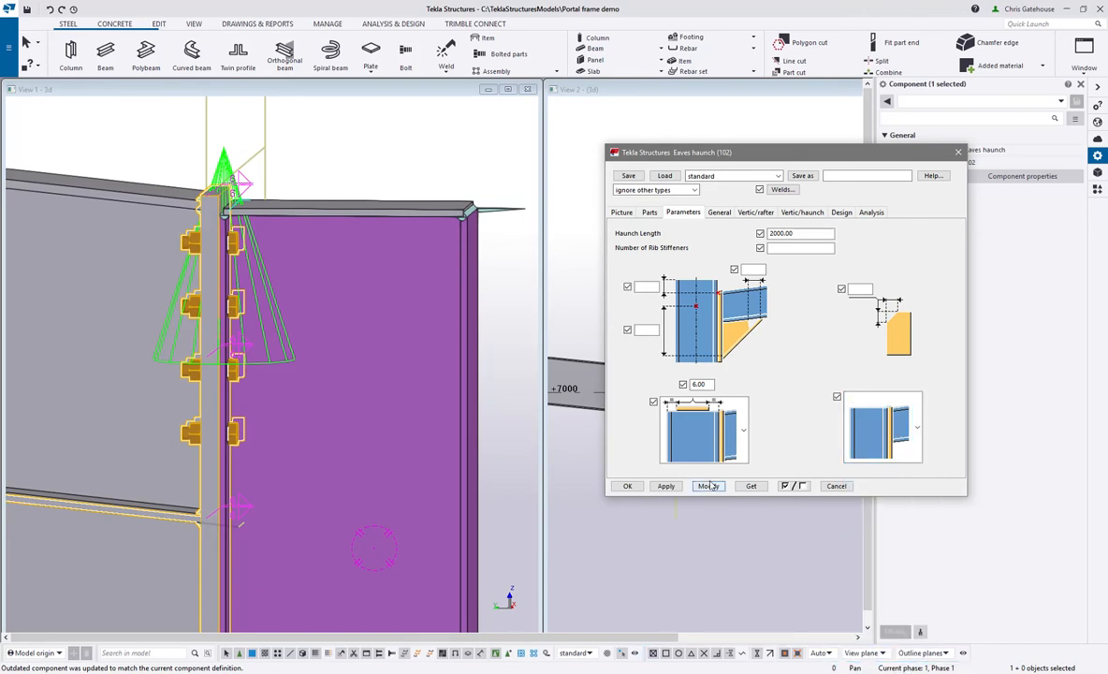
pyautogui.click(708, 485)
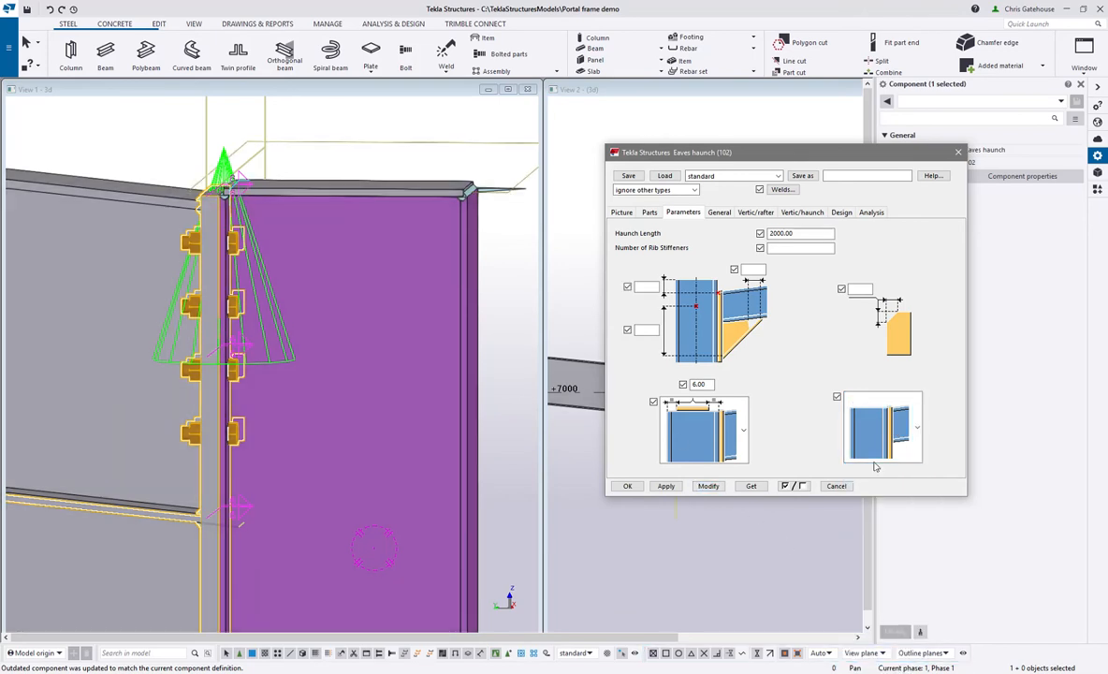
pyautogui.click(884, 430)
pyautogui.click(885, 585)
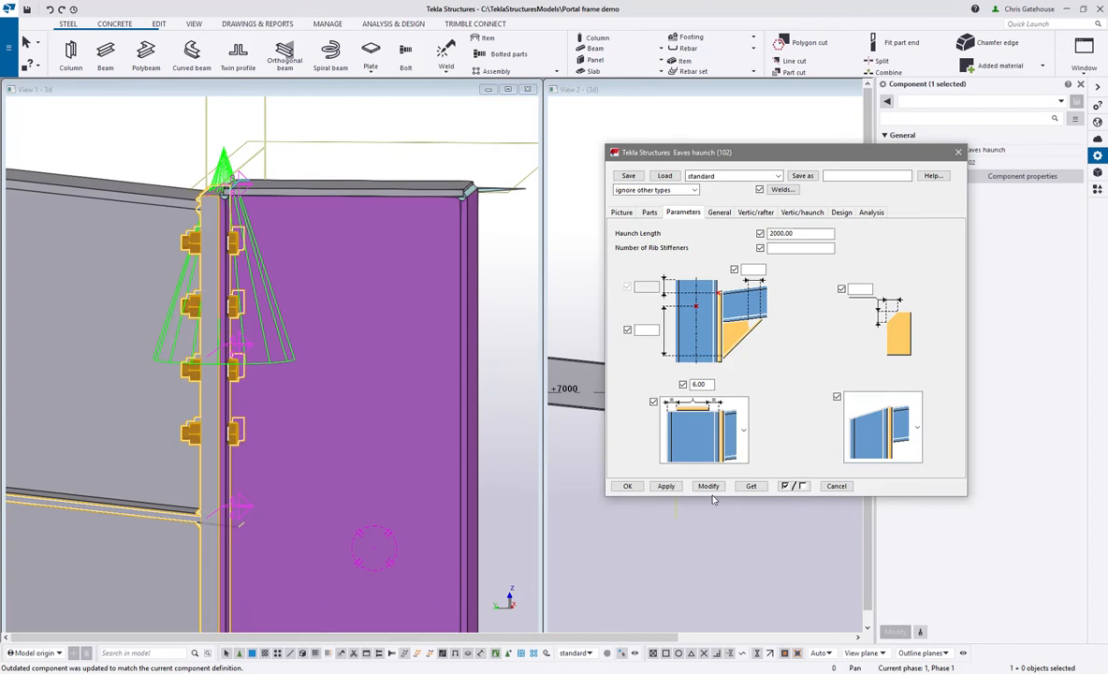
pyautogui.click(708, 485)
# Set the column top to the square-cut option that allows a top offset distance and modify the eaves haunch
pyautogui.click(855, 457)
pyautogui.click(872, 440)
pyautogui.click(708, 486)
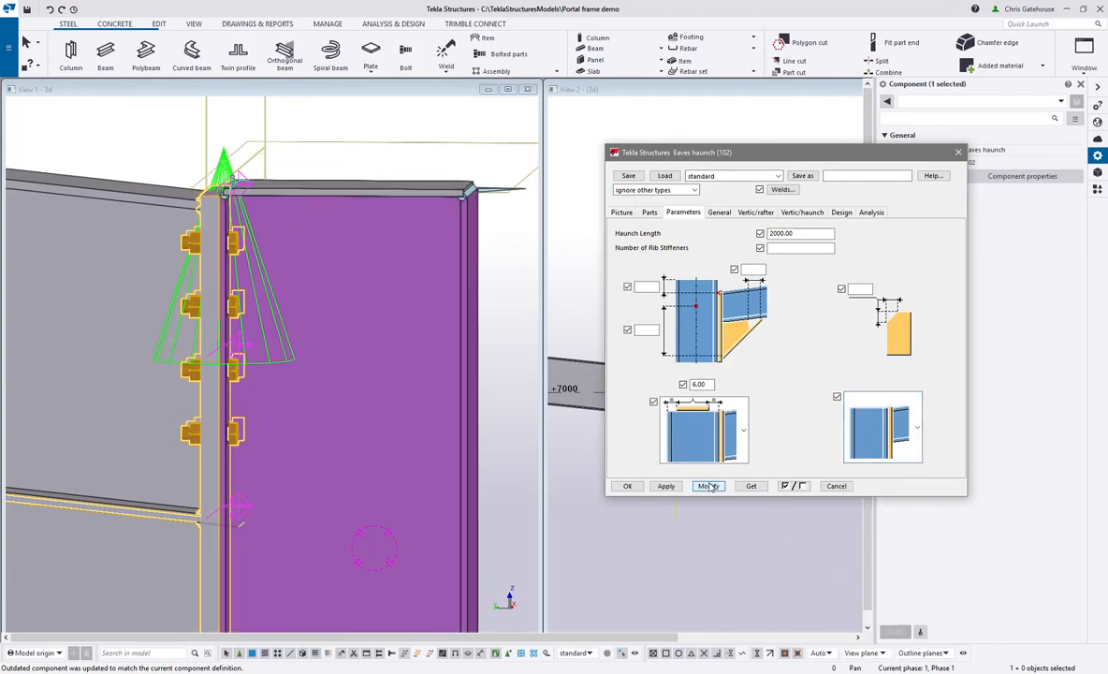
# Set the rafter end plate bolts to 5 rows at 70 spacing and modify the eaves haunch
pyautogui.scroll(-5, 301, 326)
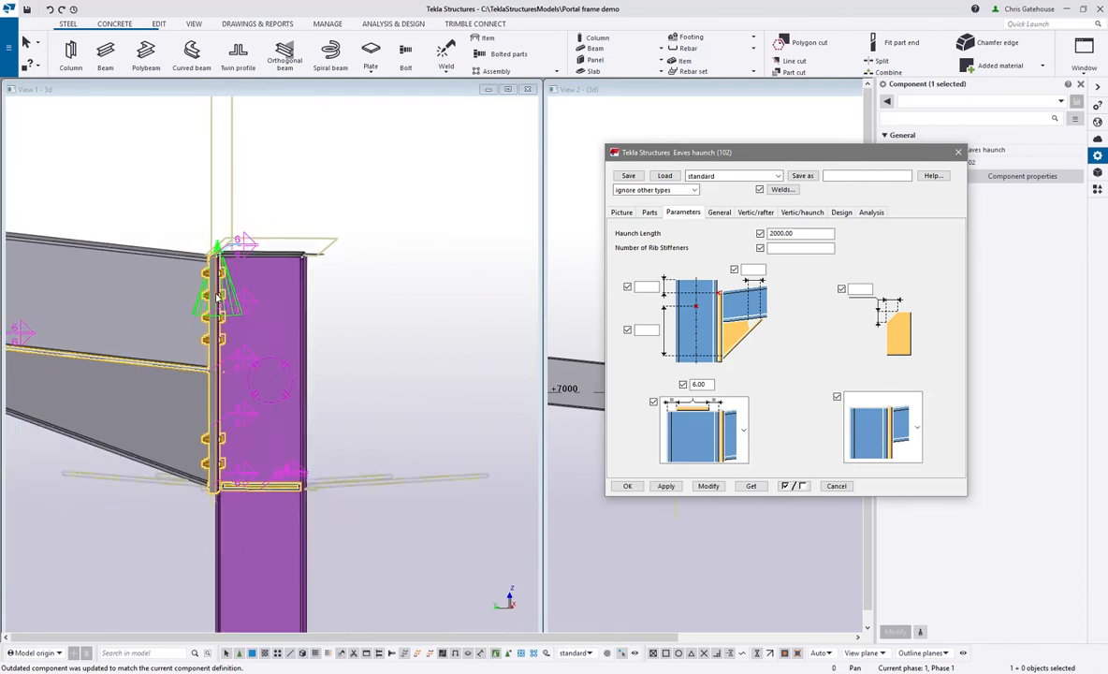
pyautogui.scroll(-2, 300, 325)
pyautogui.moveTo(301, 325); pyautogui.dragTo(301, 358, button='middle')
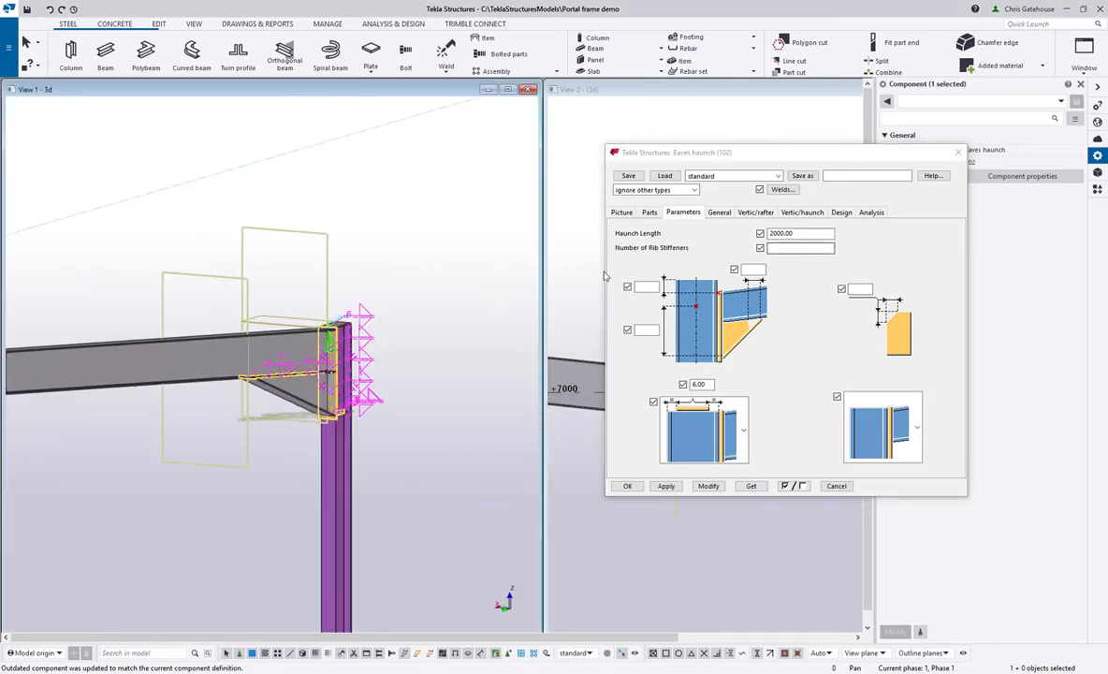
pyautogui.scroll(3, 351, 399)
pyautogui.scroll(2, 347, 400)
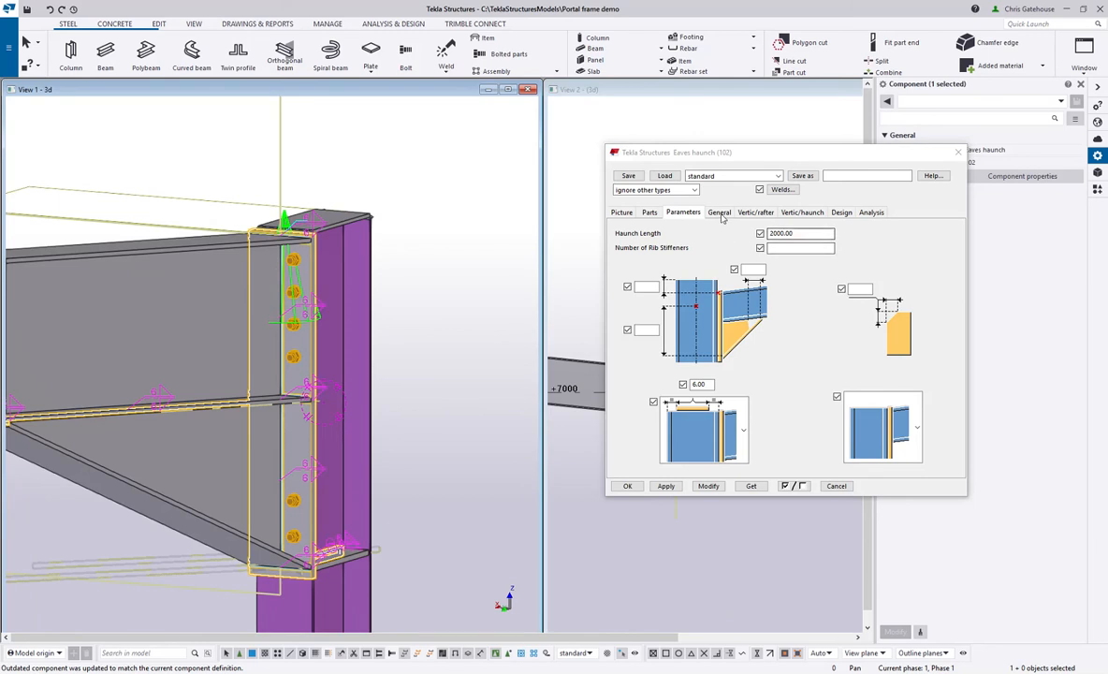
pyautogui.click(754, 212)
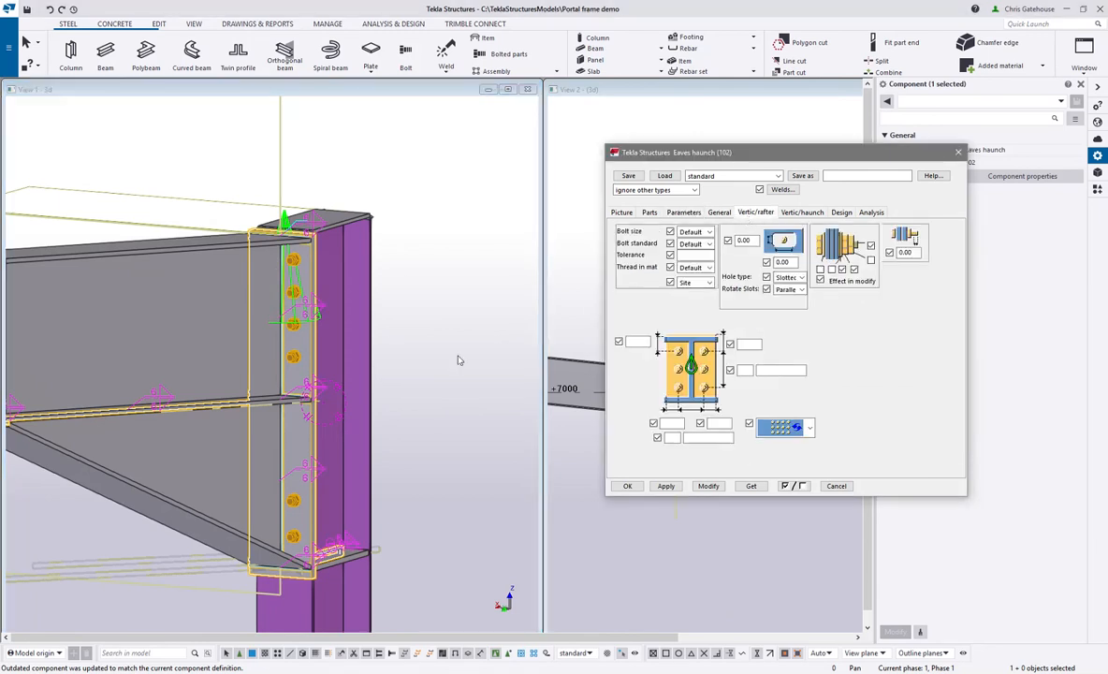
pyautogui.click(809, 216)
pyautogui.click(767, 213)
pyautogui.click(708, 486)
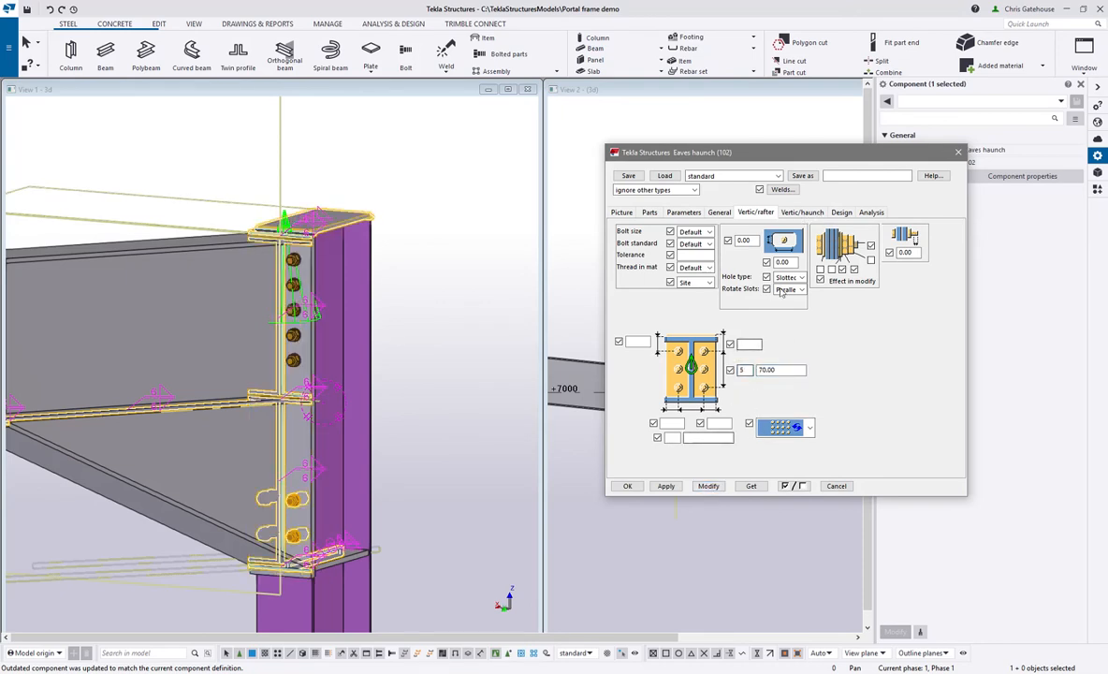
# Set the haunch bolts to 3 rows at 80 spacing below the haunch and modify the component
pyautogui.click(807, 213)
pyautogui.write('3')
pyautogui.click(814, 399)
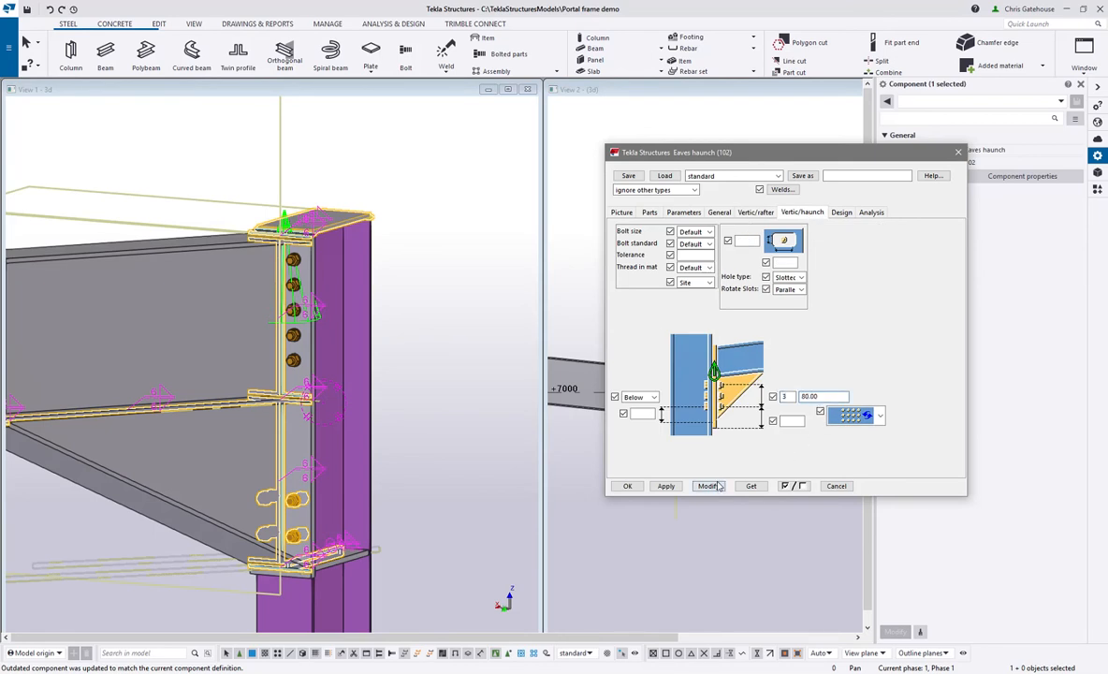
pyautogui.click(717, 486)
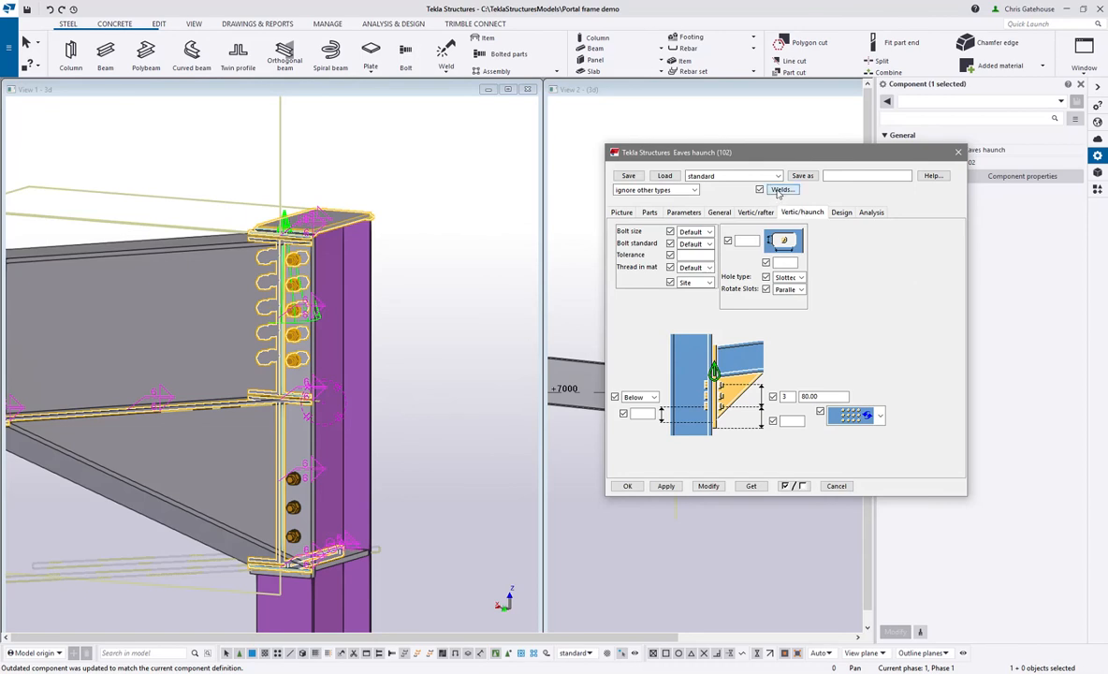
# Open the eaves haunch's weld settings clear of the joint and set welds 1 and 4 to size 8 above and below the line
pyautogui.click(780, 188)
pyautogui.moveTo(438, 166); pyautogui.dragTo(871, 103)
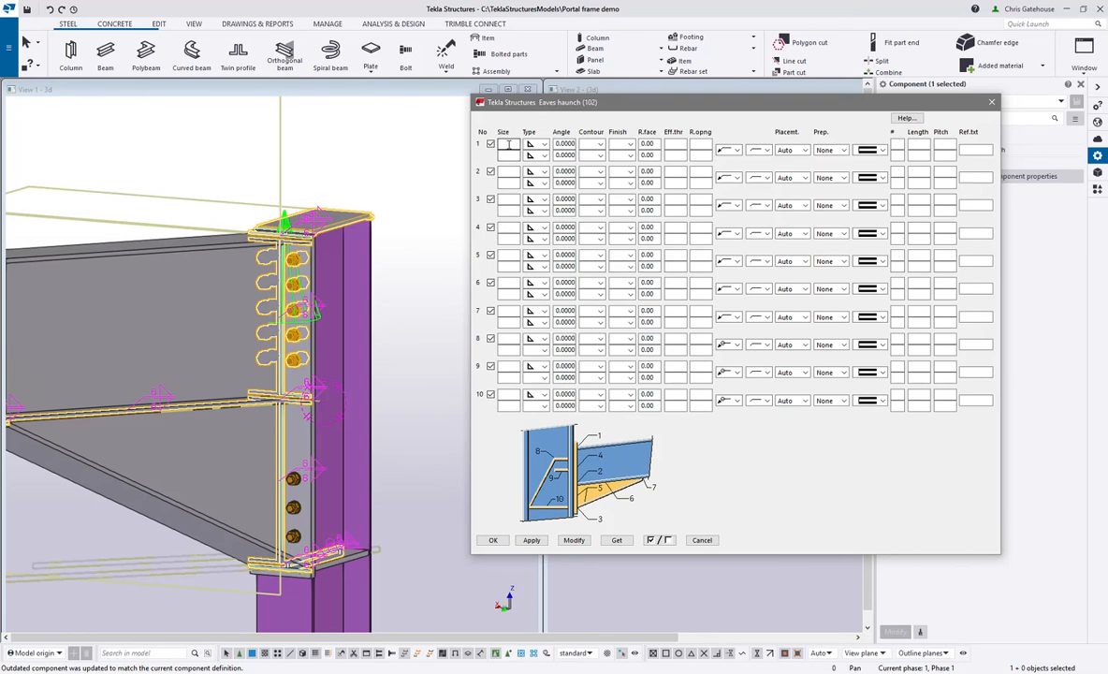
pyautogui.write('8')
pyautogui.click(507, 226)
pyautogui.write('8')
# Set weld 2 to size 6 and weld 3 to size 8, both above and below the line
pyautogui.click(504, 172)
pyautogui.write('6')
pyautogui.click(505, 183)
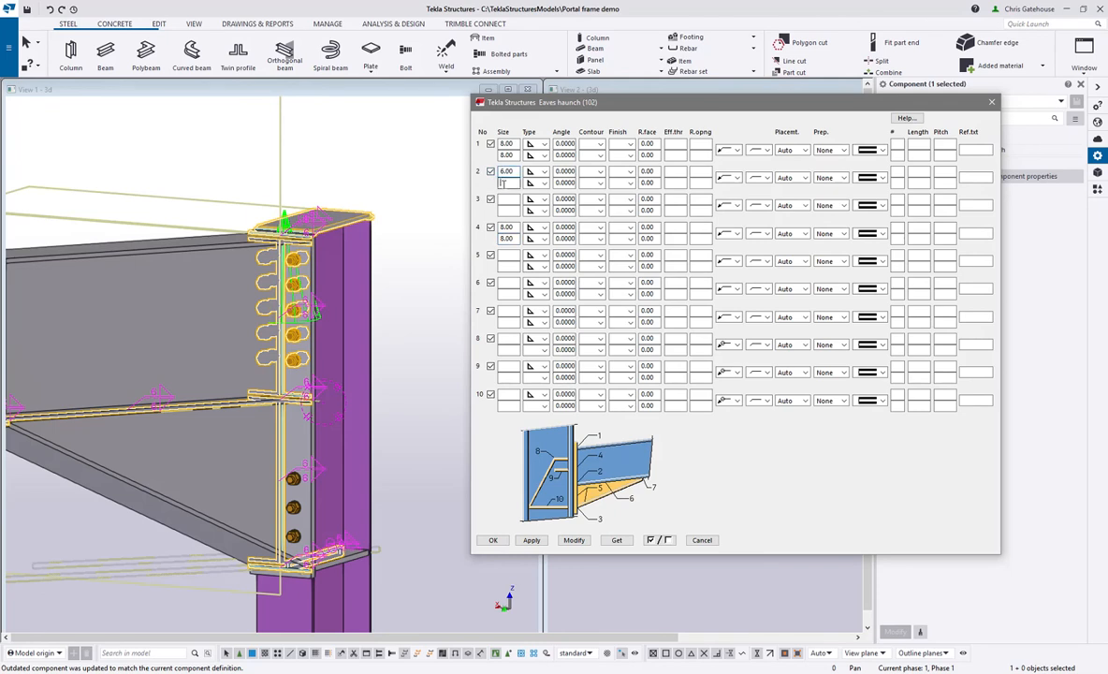
pyautogui.write('6')
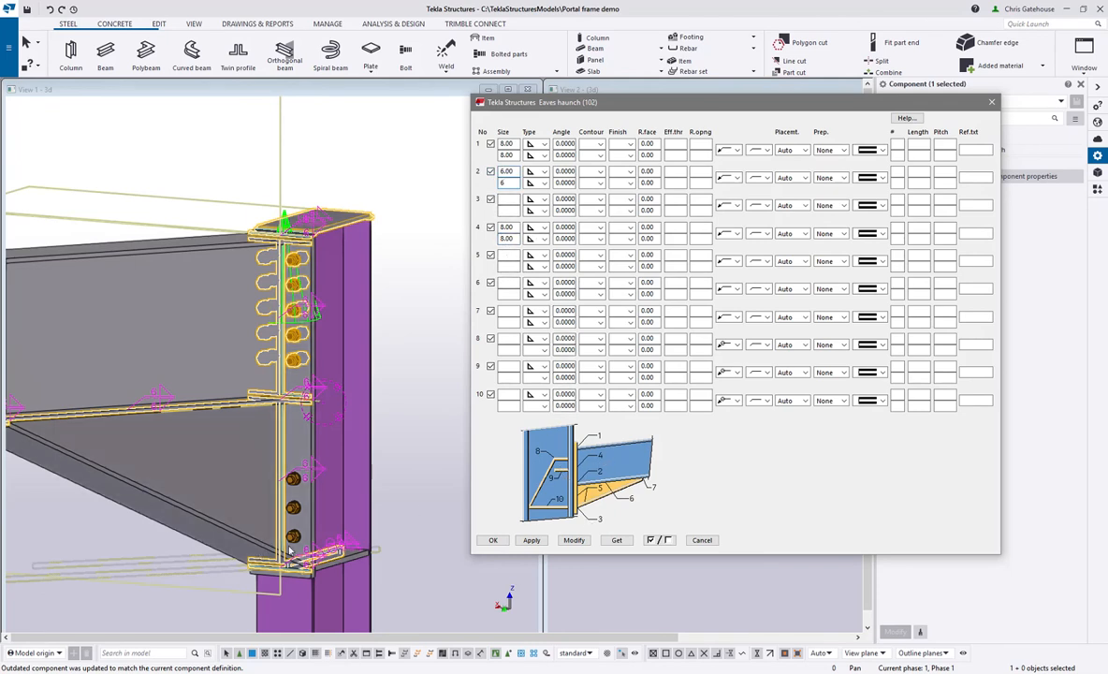
pyautogui.write('8')
pyautogui.press('Tab')
pyautogui.write('8')
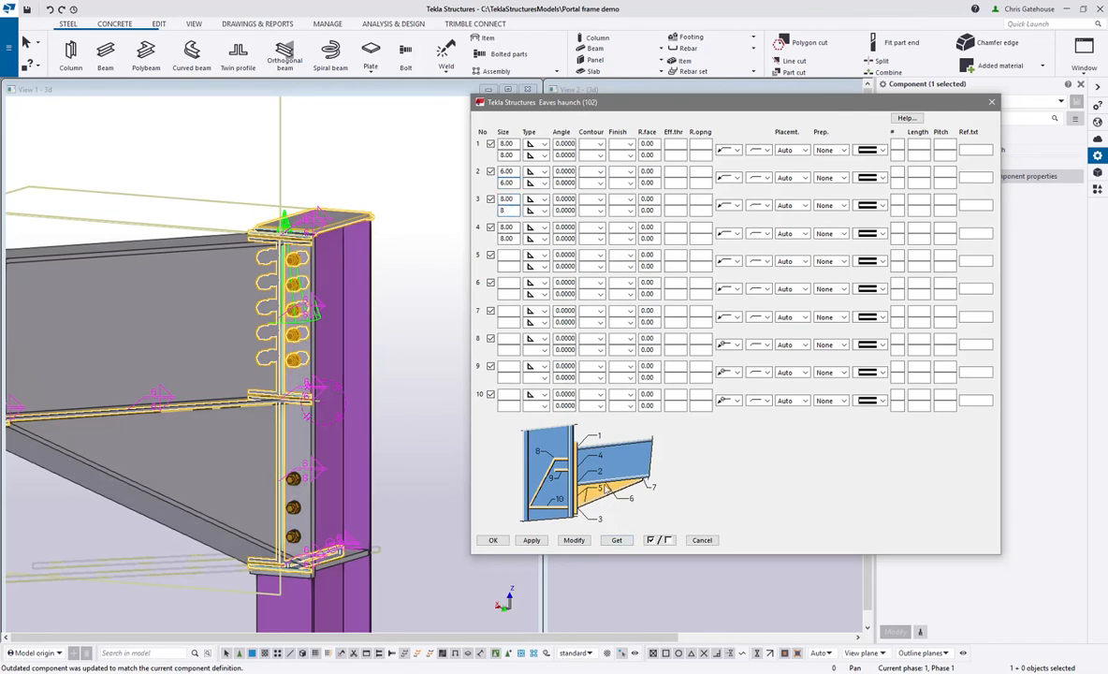
# Set weld 5 to a size 6 fillet weld both above and below the line
pyautogui.click(152, 473)
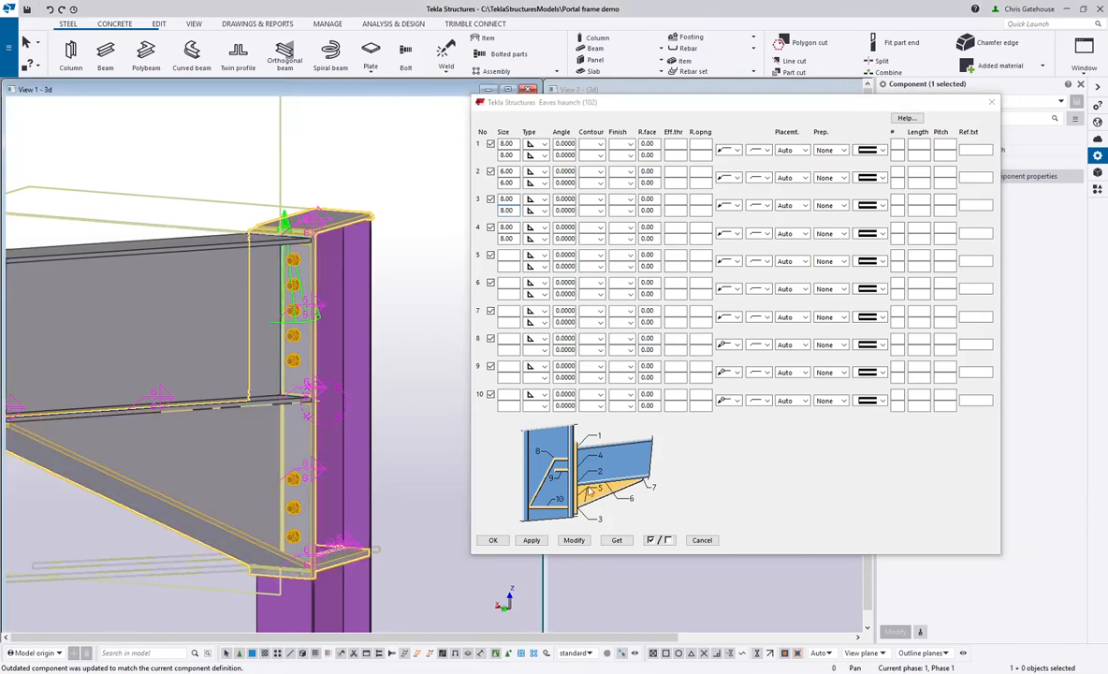
pyautogui.click(544, 254)
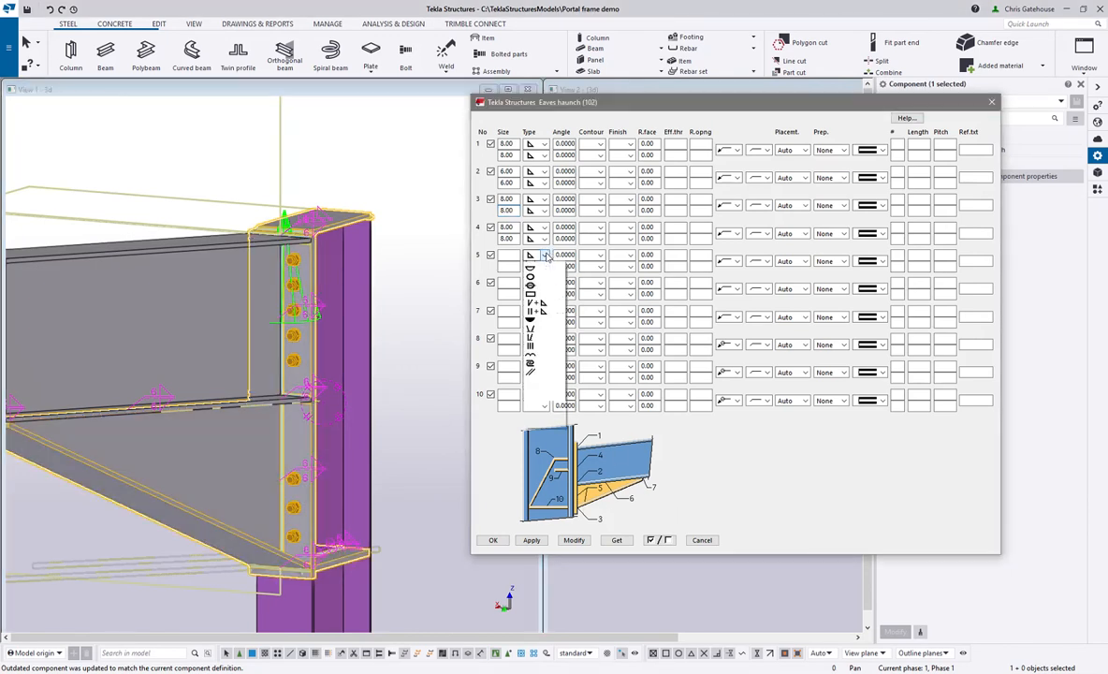
pyautogui.click(534, 292)
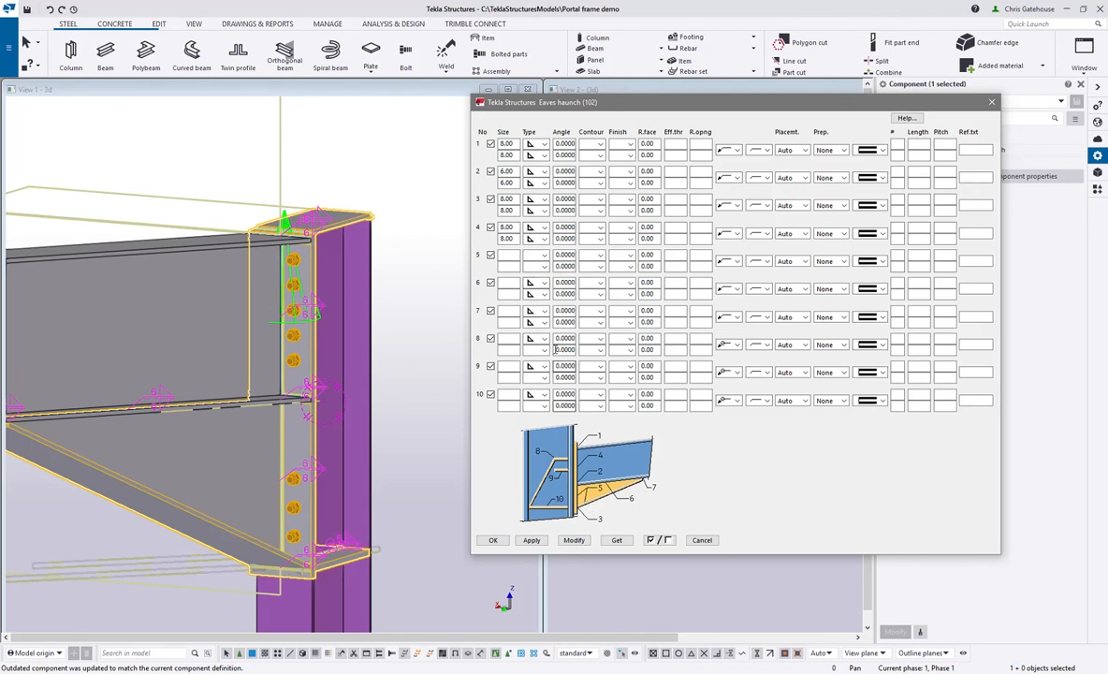
pyautogui.write('6')
pyautogui.click(543, 255)
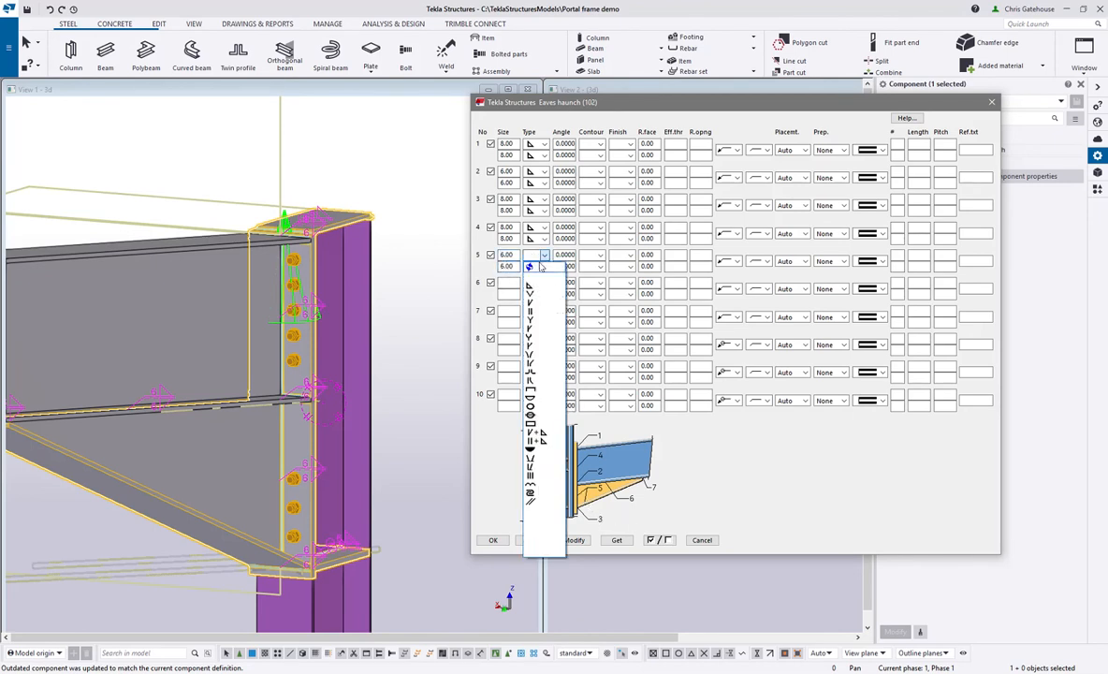
pyautogui.click(539, 286)
pyautogui.click(544, 266)
pyautogui.click(534, 299)
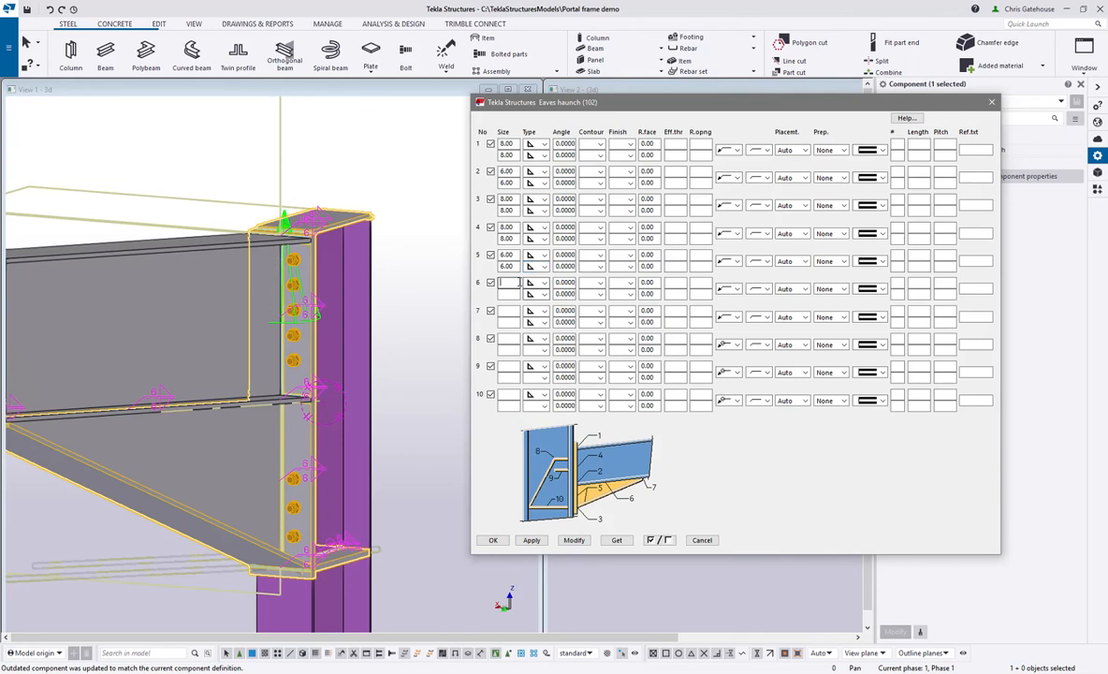
# Set weld 6 to size 6 with length 150 and pitch 300 above and below the line, and modify the component
pyautogui.click(501, 283)
pyautogui.write('6')
pyautogui.click(503, 294)
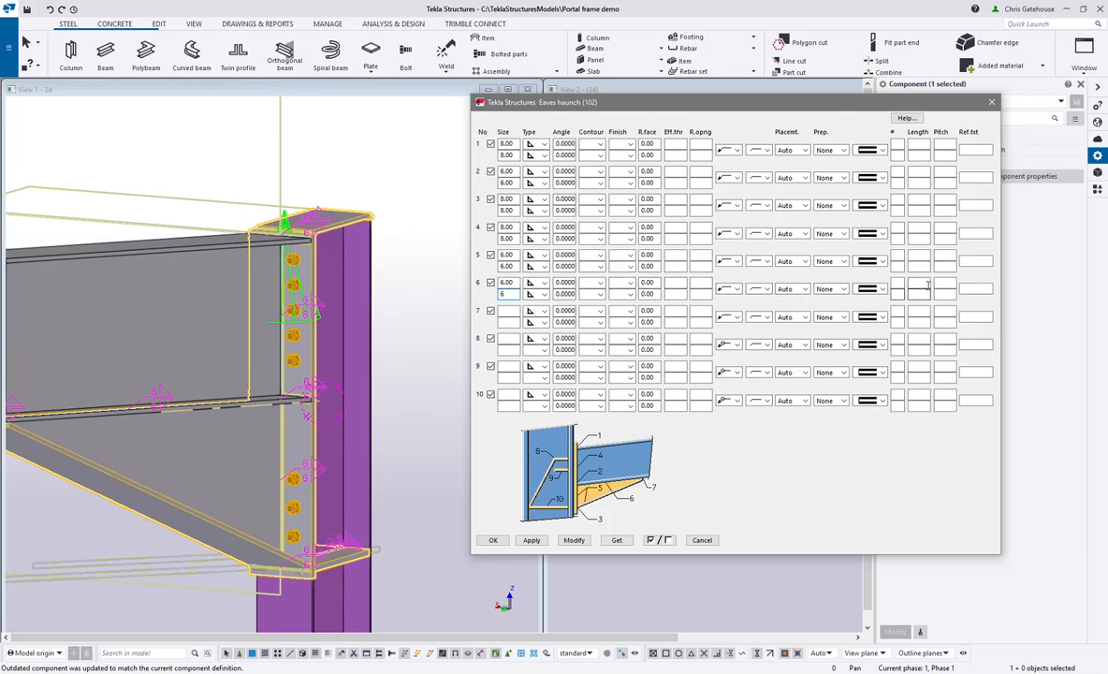
pyautogui.click(900, 283)
pyautogui.click(920, 284)
pyautogui.write('150')
pyautogui.click(940, 283)
pyautogui.write('300')
pyautogui.click(942, 295)
pyautogui.write('300')
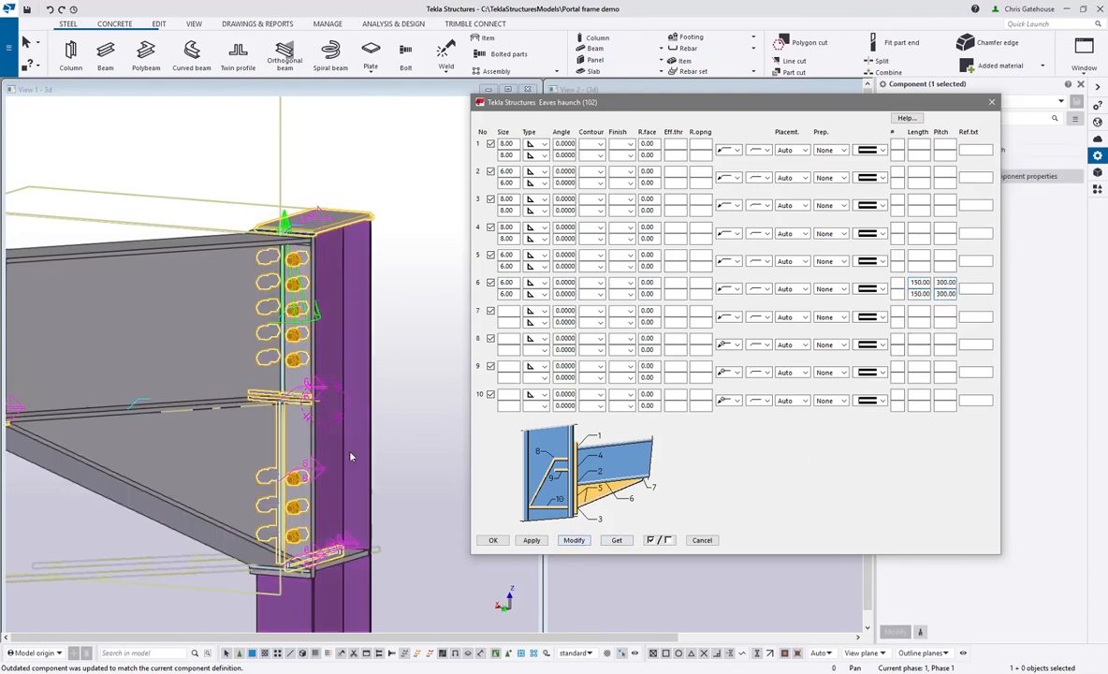
# Change weld 6 to a staggered intermittent weld, modify the component and view the welds along the haunch
pyautogui.click(880, 288)
pyautogui.click(877, 322)
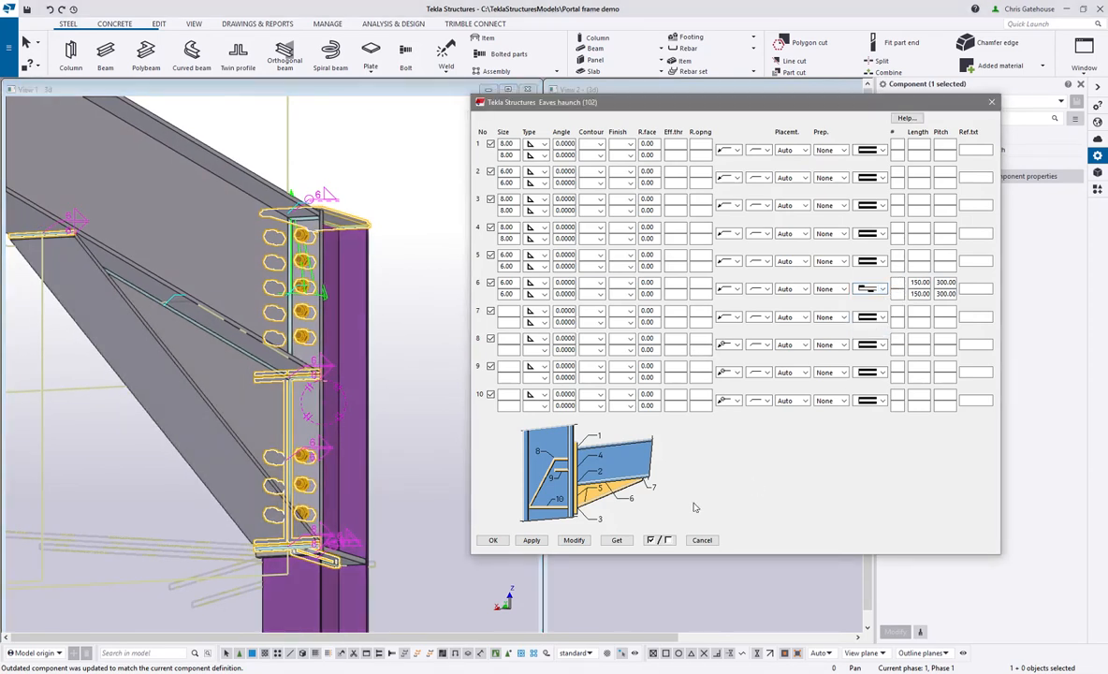
pyautogui.click(586, 541)
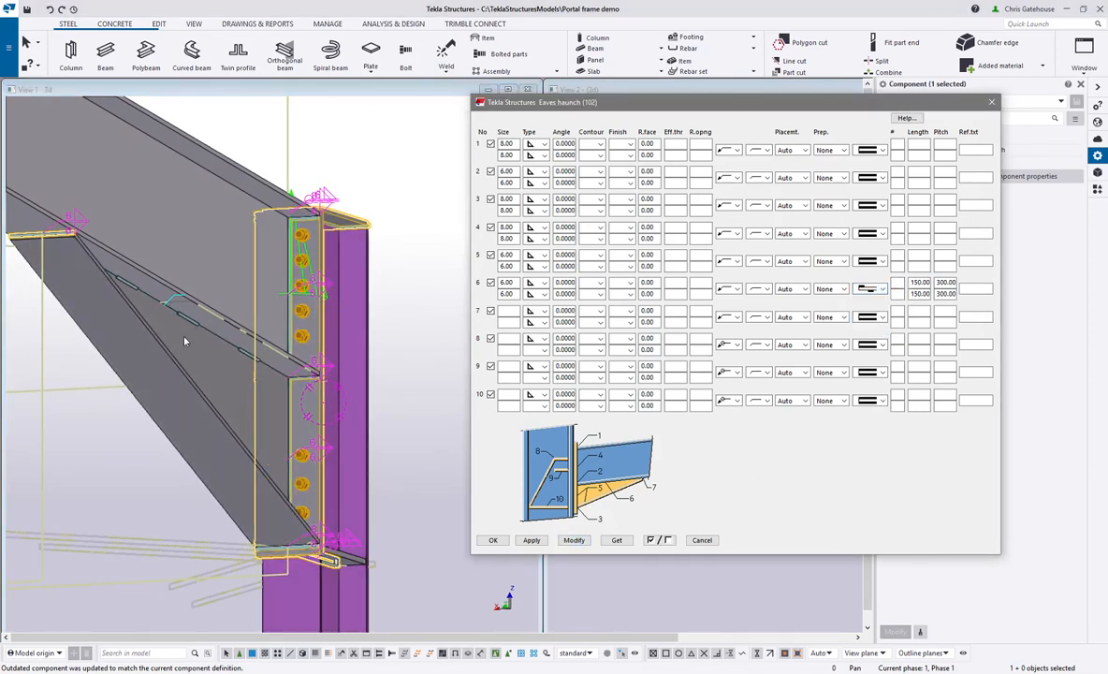
pyautogui.keyDown('ctrl'); pyautogui.moveTo(161, 339); pyautogui.dragTo(292, 271, button='middle'); pyautogui.keyUp('ctrl')
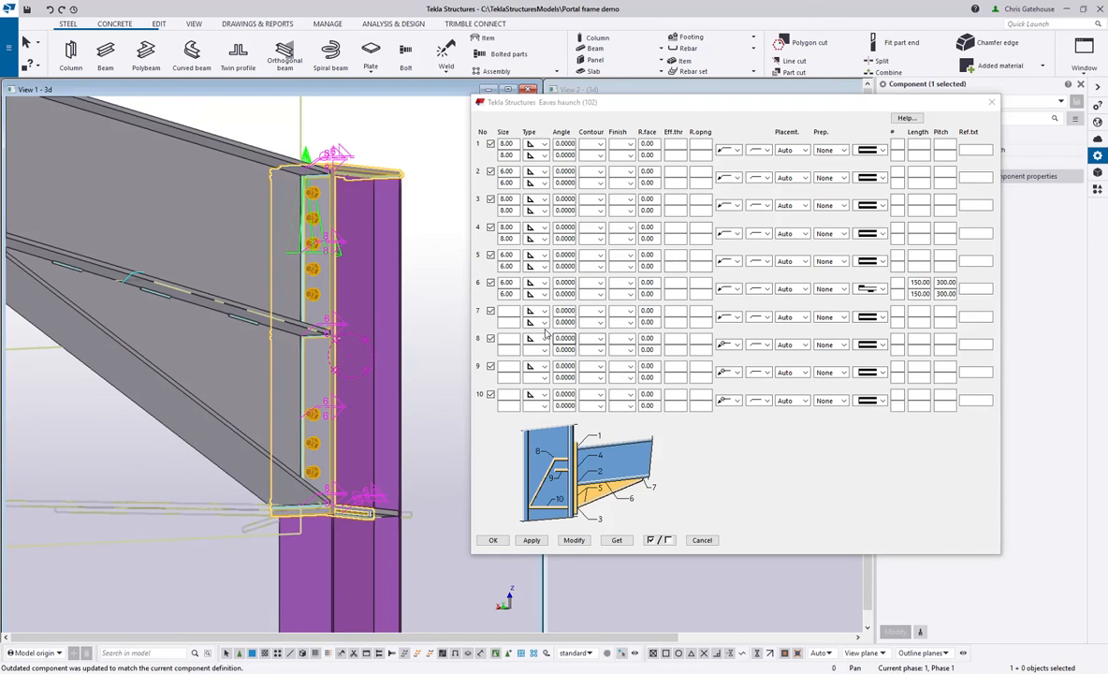
# Set weld 7 at the haunch tip to size 12 above the line only, clearing the below-line type, and modify the component
pyautogui.click(509, 321)
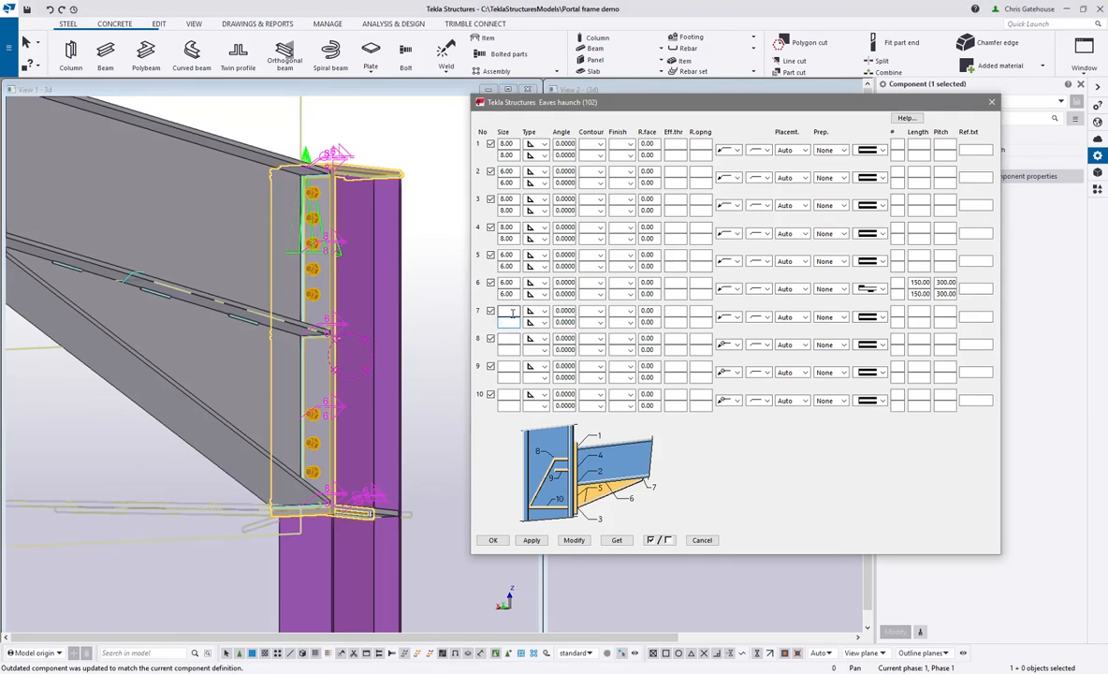
pyautogui.scroll(5, 213, 324)
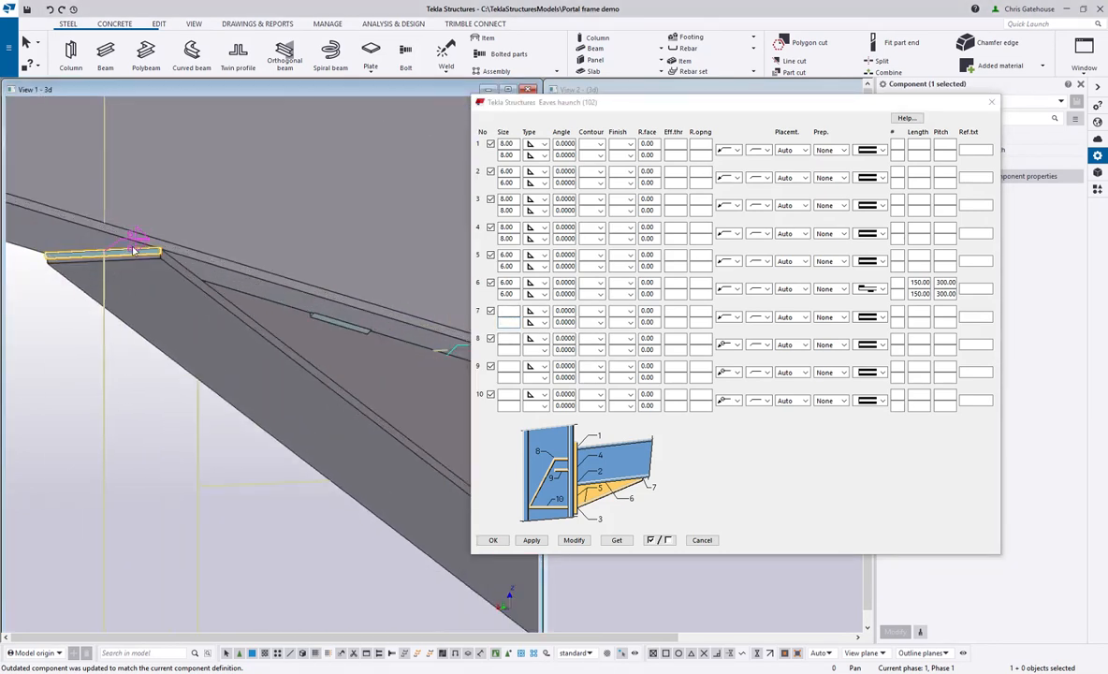
pyautogui.click(537, 322)
pyautogui.click(530, 348)
pyautogui.click(516, 316)
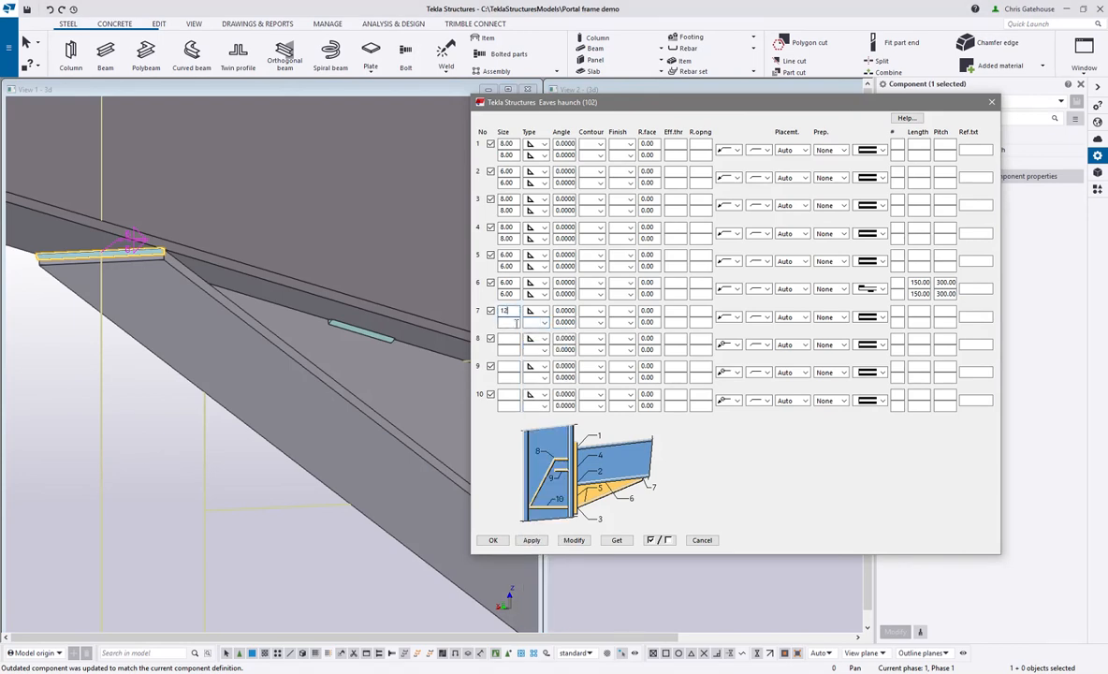
pyautogui.click(570, 541)
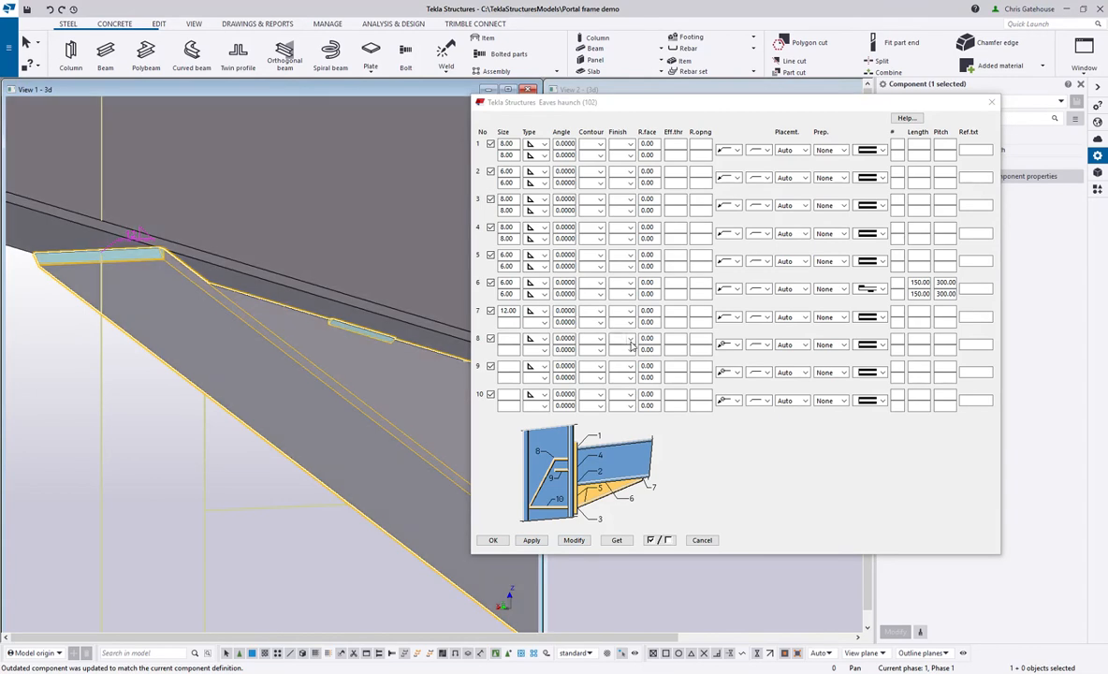
# Examine the weld at the haunch tip and the haunch-to-column joint from close up and from different angles
pyautogui.press('v')
pyautogui.click(172, 256)
pyautogui.keyDown('ctrl'); pyautogui.moveTo(172, 256); pyautogui.dragTo(5, 289, button='middle'); pyautogui.keyUp('ctrl')
pyautogui.scroll(2, 176, 256)
pyautogui.scroll(4, 176, 258)
pyautogui.keyDown('ctrl'); pyautogui.moveTo(178, 265); pyautogui.dragTo(265, 295, button='middle'); pyautogui.keyUp('ctrl')
pyautogui.scroll(-4, 178, 257)
pyautogui.scroll(2, 443, 437)
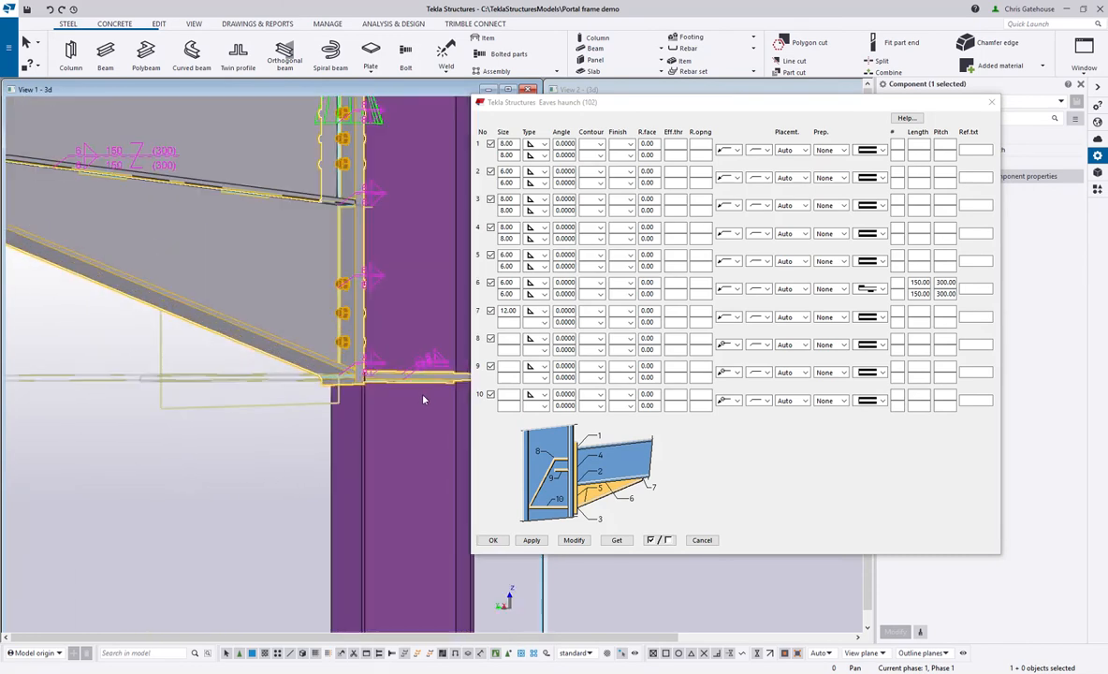
# Apply the weld settings to the eaves haunch, save its properties as standard and close the component dialog
pyautogui.click(574, 540)
pyautogui.scroll(-2, 325, 405)
pyautogui.keyDown('ctrl'); pyautogui.moveTo(325, 404); pyautogui.dragTo(385, 446, button='middle'); pyautogui.keyUp('ctrl')
pyautogui.click(565, 541)
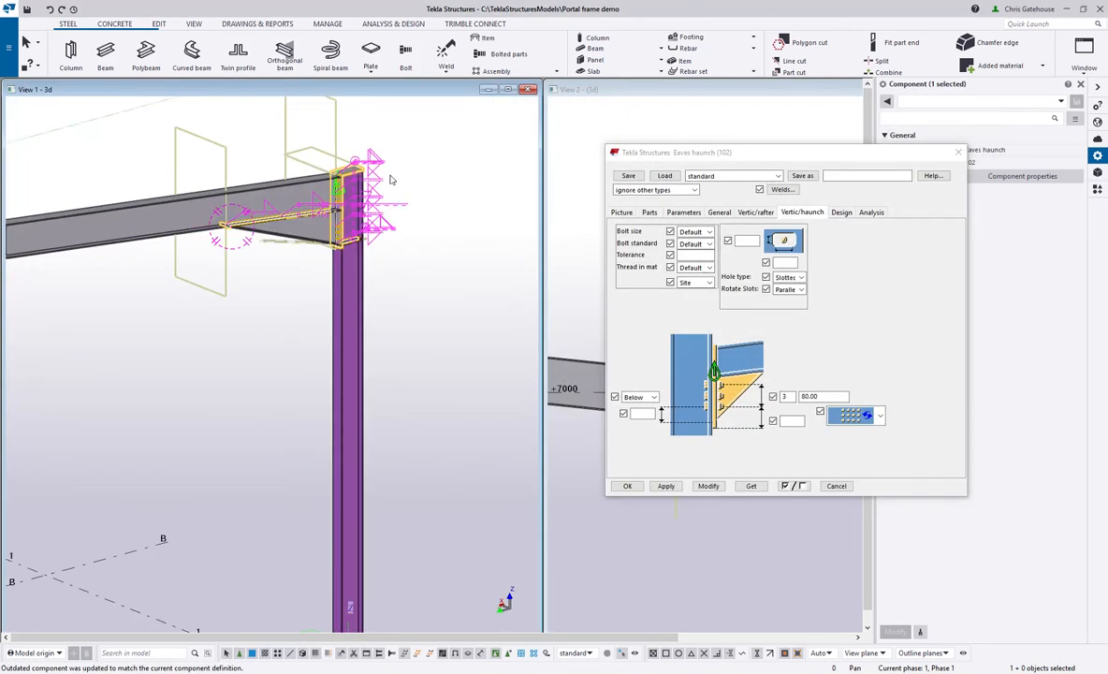
pyautogui.scroll(-3, 391, 179)
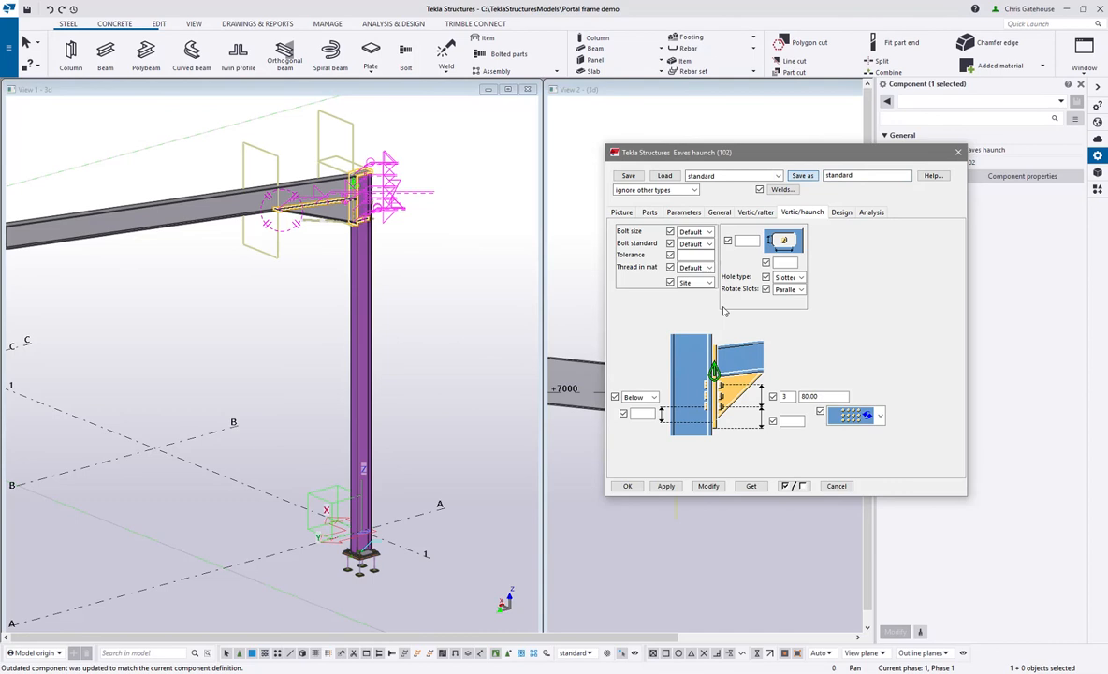
pyautogui.click(625, 487)
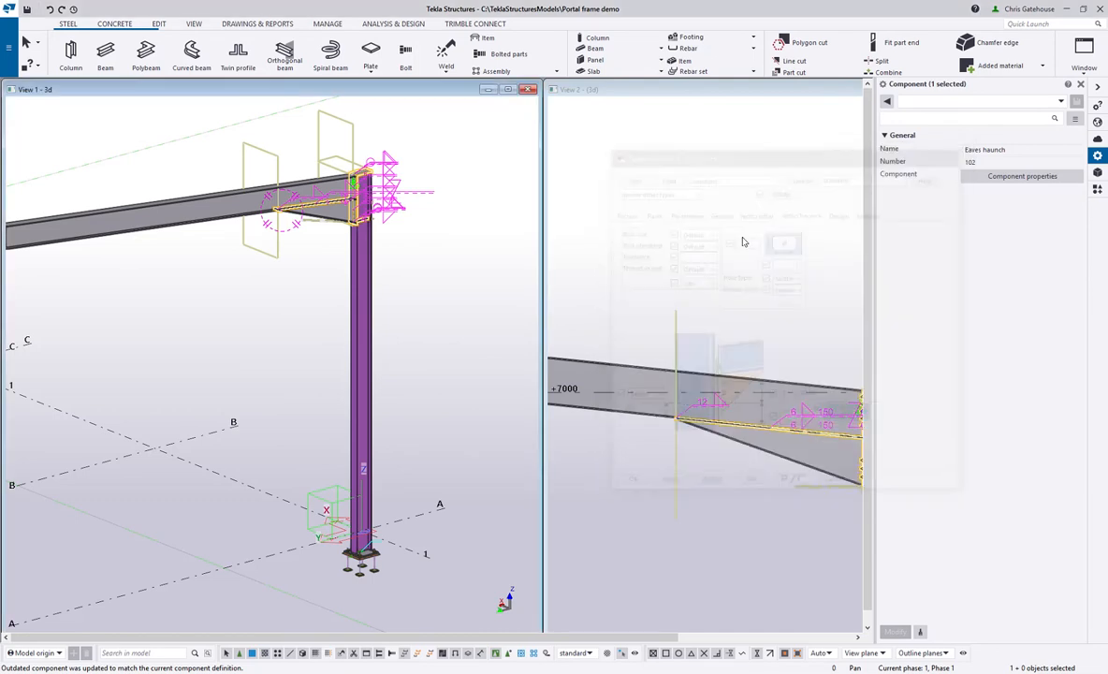
# Add an Eaves haunch (102) between the column on grid line 3 and its rafter
pyautogui.click(1097, 191)
pyautogui.scroll(-5, 400, 247)
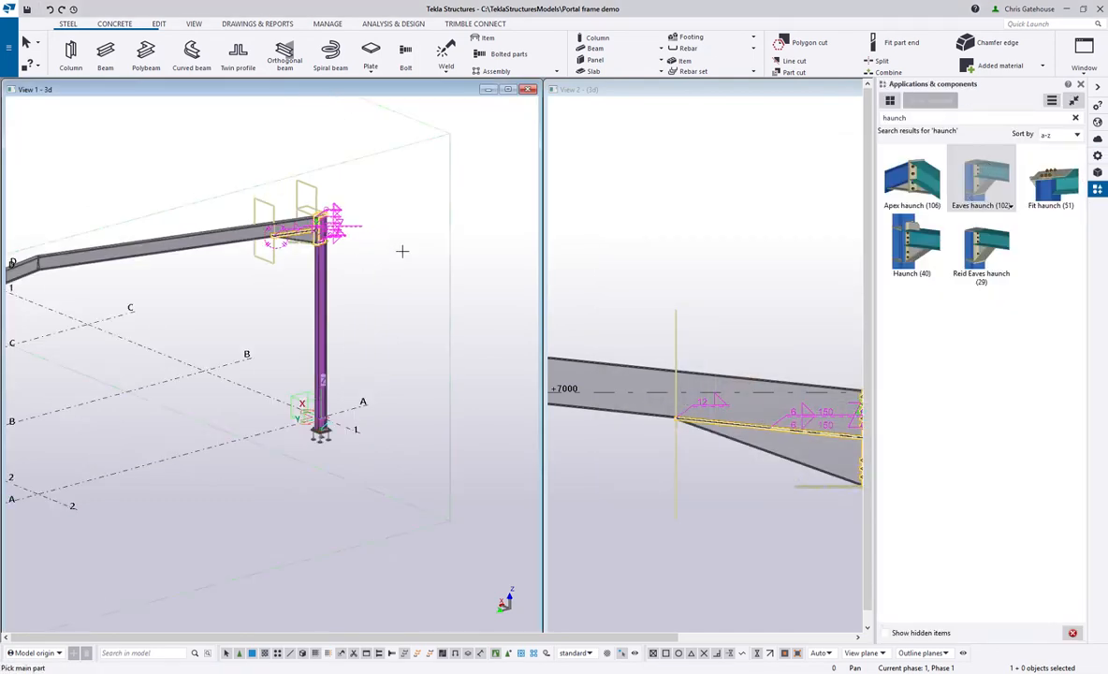
pyautogui.scroll(5, 82, 325)
pyautogui.click(82, 353)
pyautogui.click(138, 292)
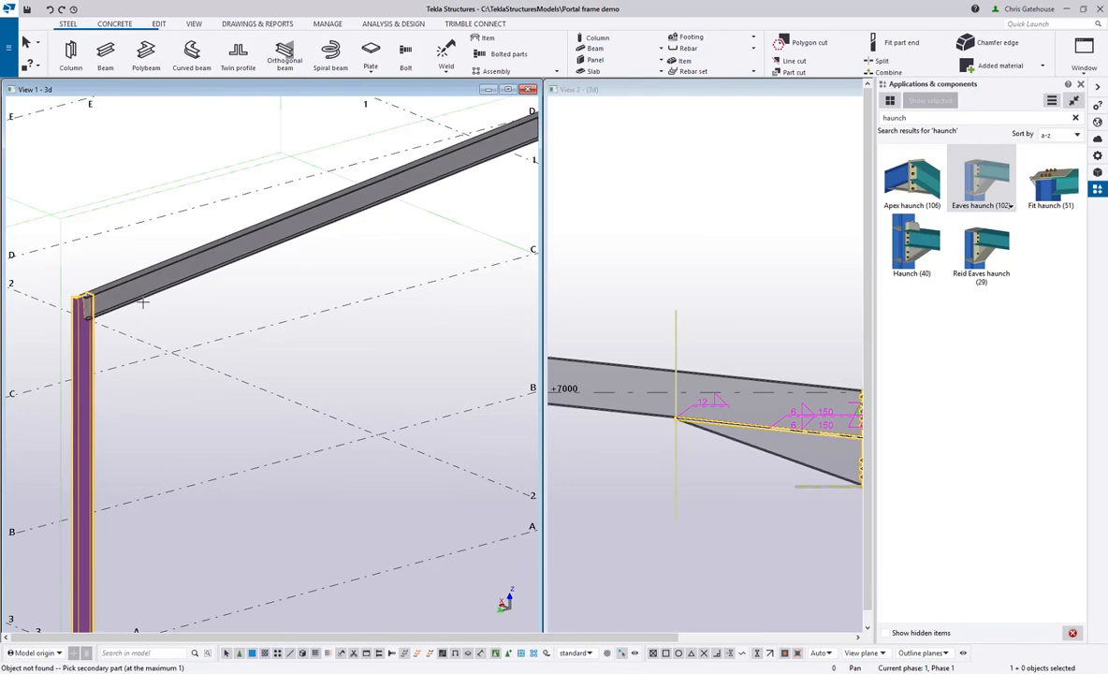
pyautogui.scroll(6, 99, 322)
pyautogui.rightClick(108, 290)
pyautogui.click(114, 297)
pyautogui.click(99, 262)
pyautogui.scroll(-10, 108, 259)
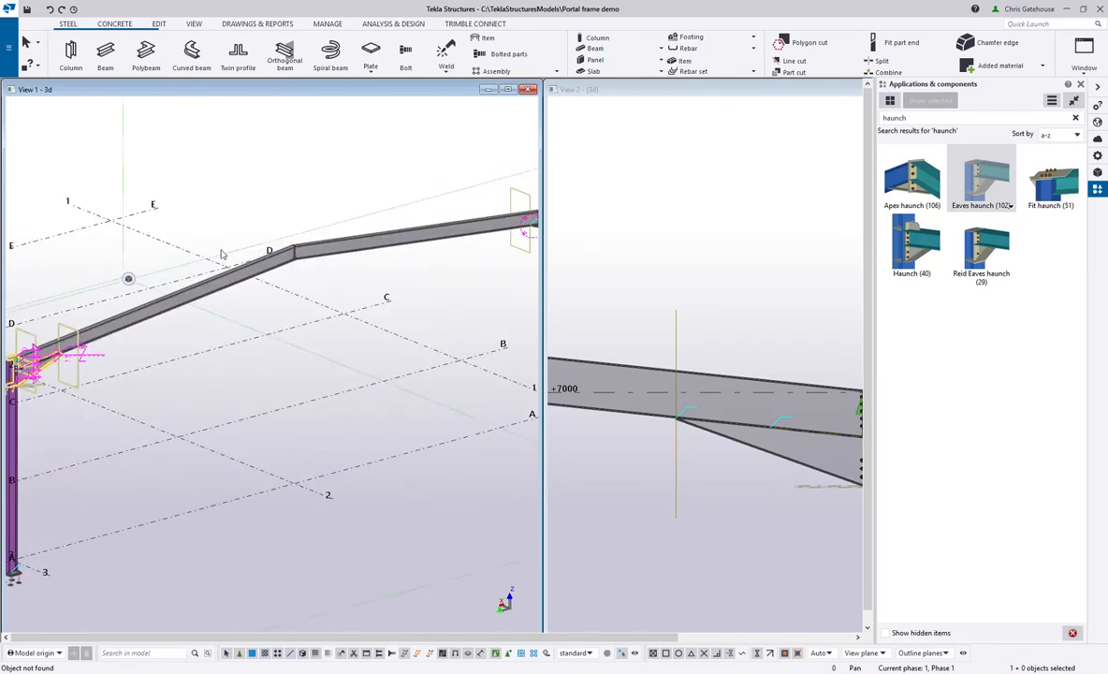
# Add an Apex haunch (106) between the two rafters where they meet at the ridge on grid line 2
pyautogui.scroll(2, 360, 195)
pyautogui.click(912, 181)
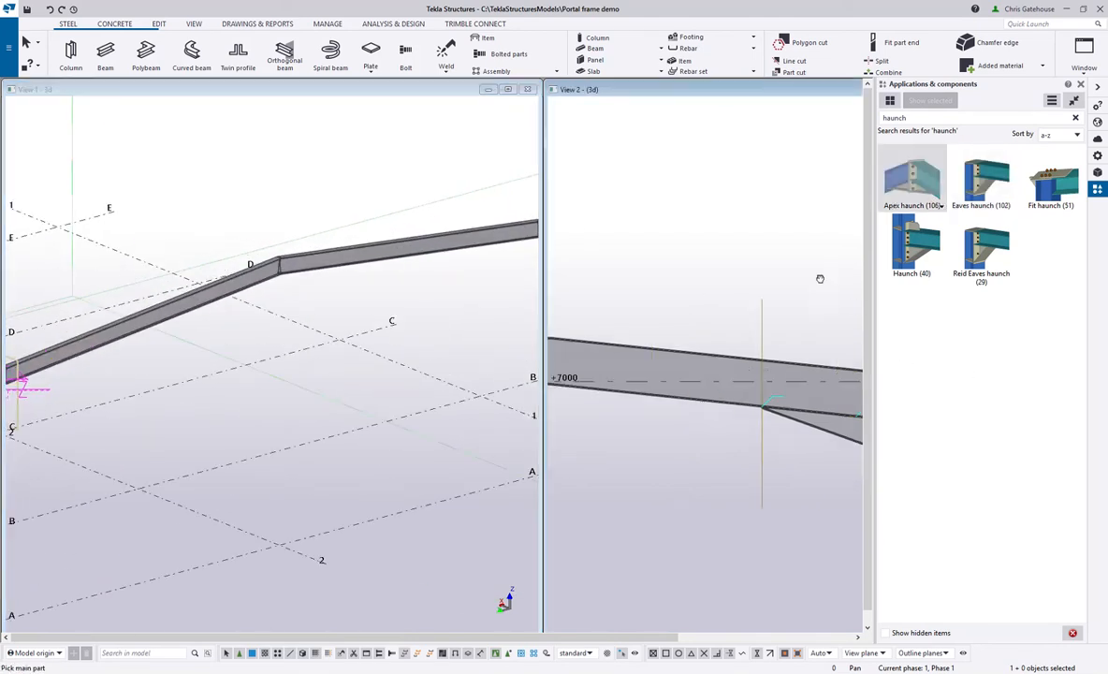
pyautogui.scroll(-3, 661, 265)
pyautogui.moveTo(533, 337); pyautogui.dragTo(689, 381, button='middle')
pyautogui.moveTo(599, 356); pyautogui.dragTo(827, 382, button='middle')
pyautogui.scroll(3, 711, 355)
pyautogui.click(703, 338)
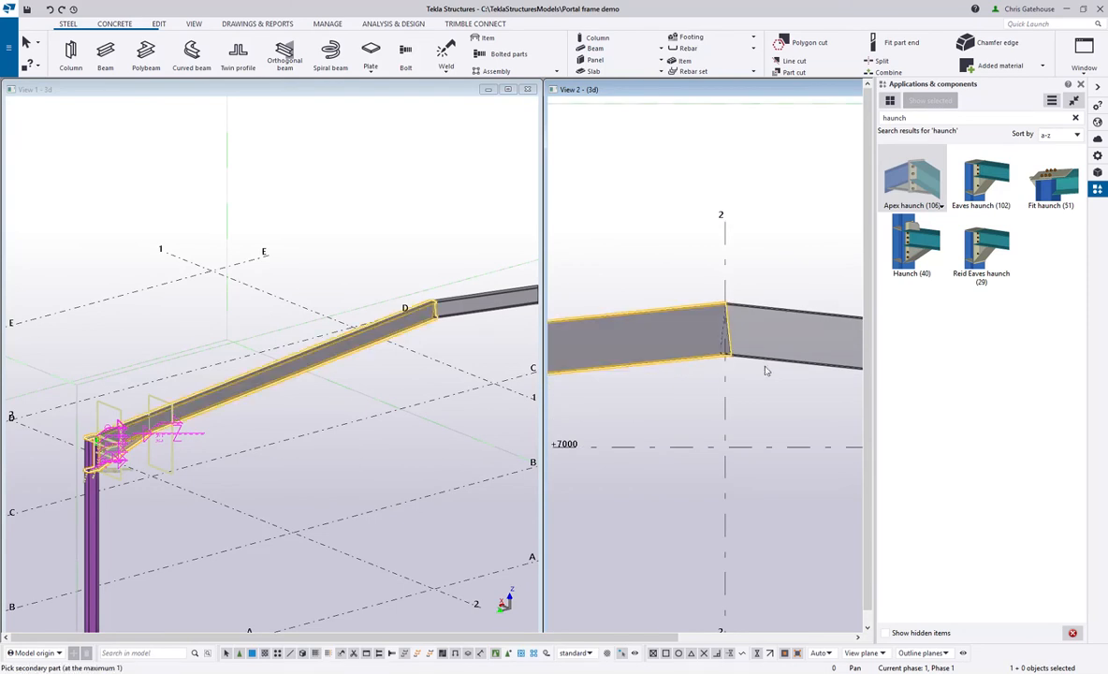
pyautogui.click(764, 371)
pyautogui.scroll(3, 754, 354)
pyautogui.rightClick(472, 310)
pyautogui.click(496, 317)
pyautogui.scroll(5, 434, 309)
pyautogui.moveTo(448, 320); pyautogui.dragTo(324, 327, button='middle')
pyautogui.scroll(5, 324, 327)
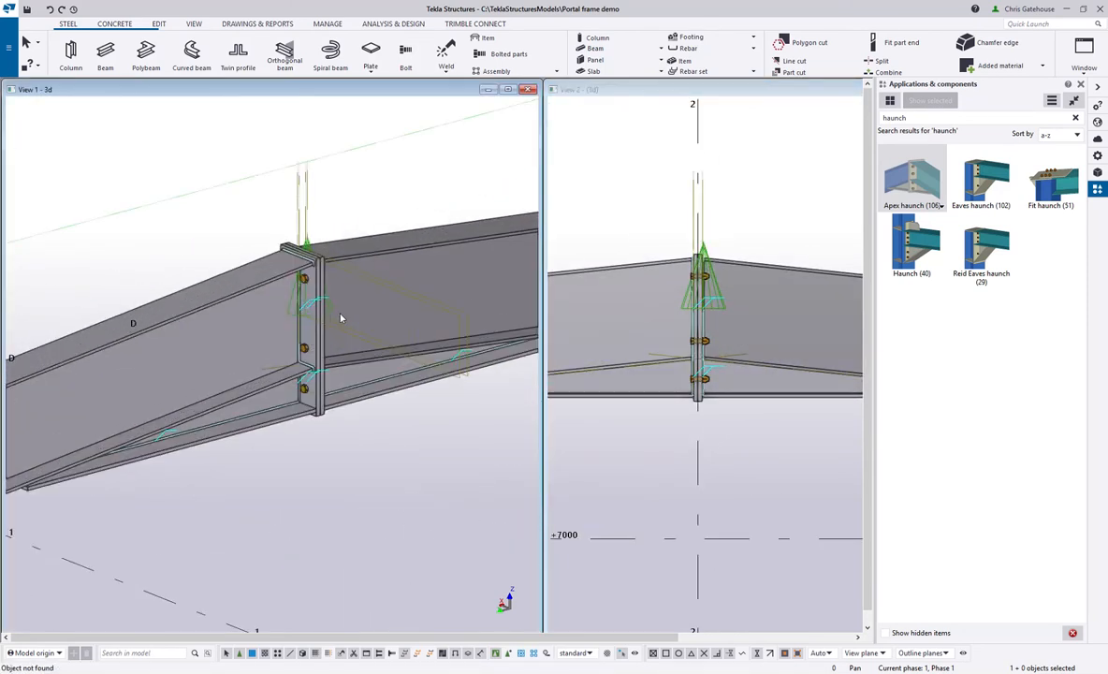
# Open the apex haunch properties and copy the profile name UB457*191*67 from the rafter's properties
pyautogui.doubleClick(310, 372)
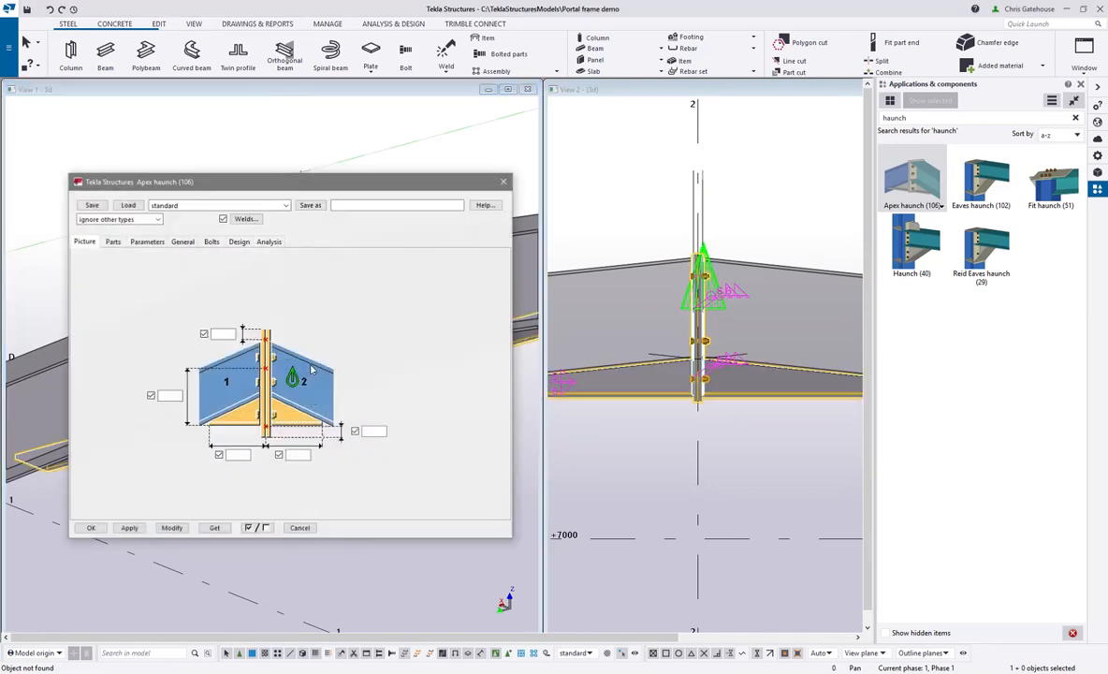
pyautogui.moveTo(423, 176); pyautogui.dragTo(899, 109)
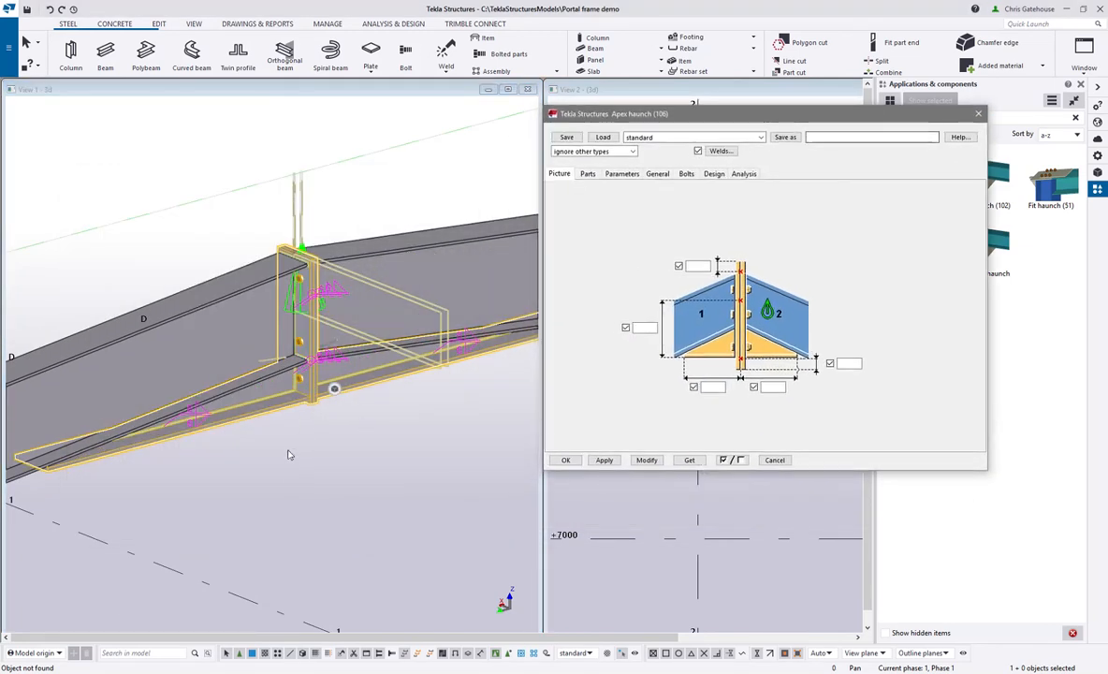
pyautogui.scroll(3, 290, 449)
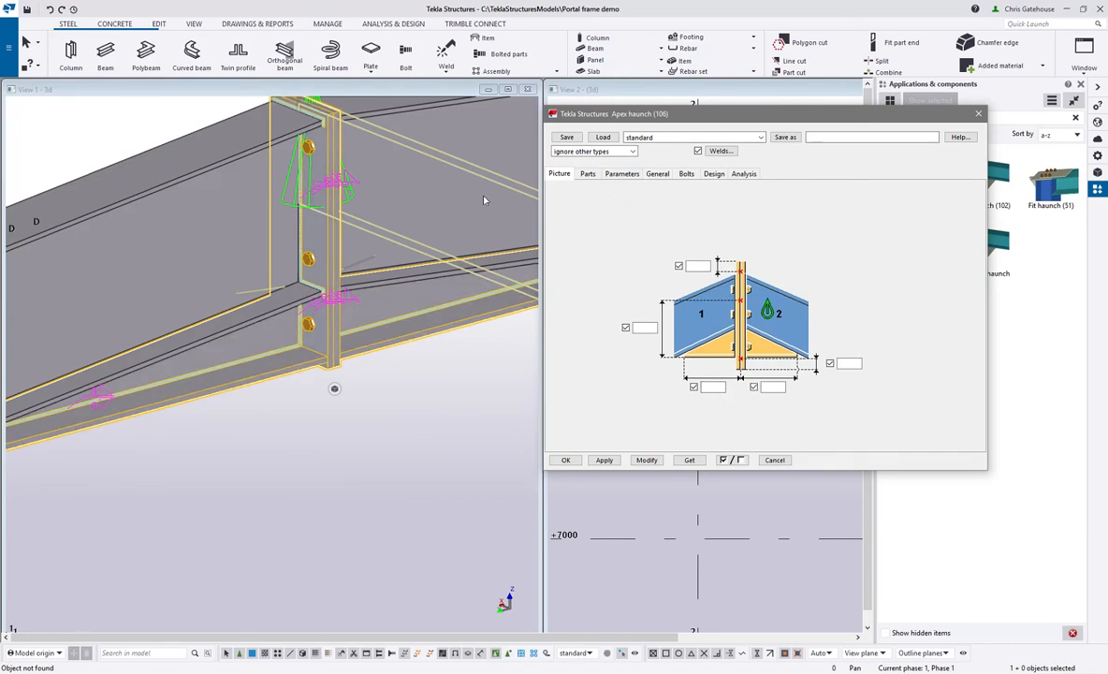
pyautogui.click(164, 238)
pyautogui.moveTo(927, 119); pyautogui.dragTo(834, 140)
pyautogui.click(978, 164)
pyautogui.doubleClick(989, 164)
pyautogui.hotkey('ctrl', 'c')
# Set the apex haunch's Haunch Profile to UB457*191*67 and modify the component
pyautogui.click(506, 197)
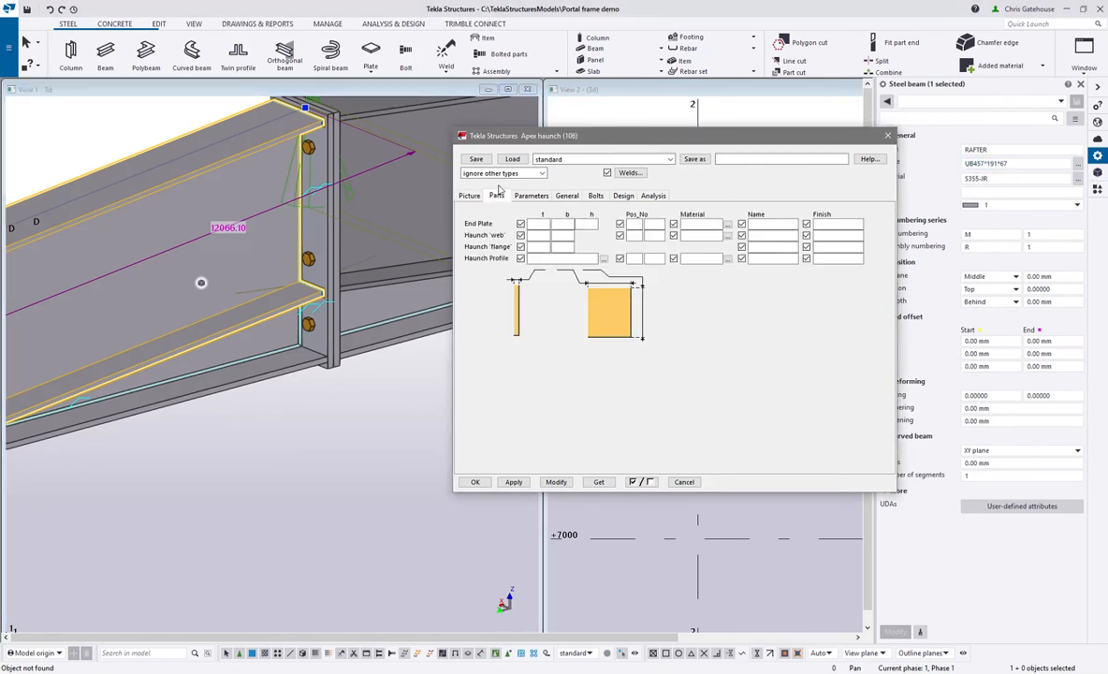
pyautogui.click(552, 258)
pyautogui.hotkey('ctrl', 'v')
pyautogui.click(557, 482)
pyautogui.click(303, 371)
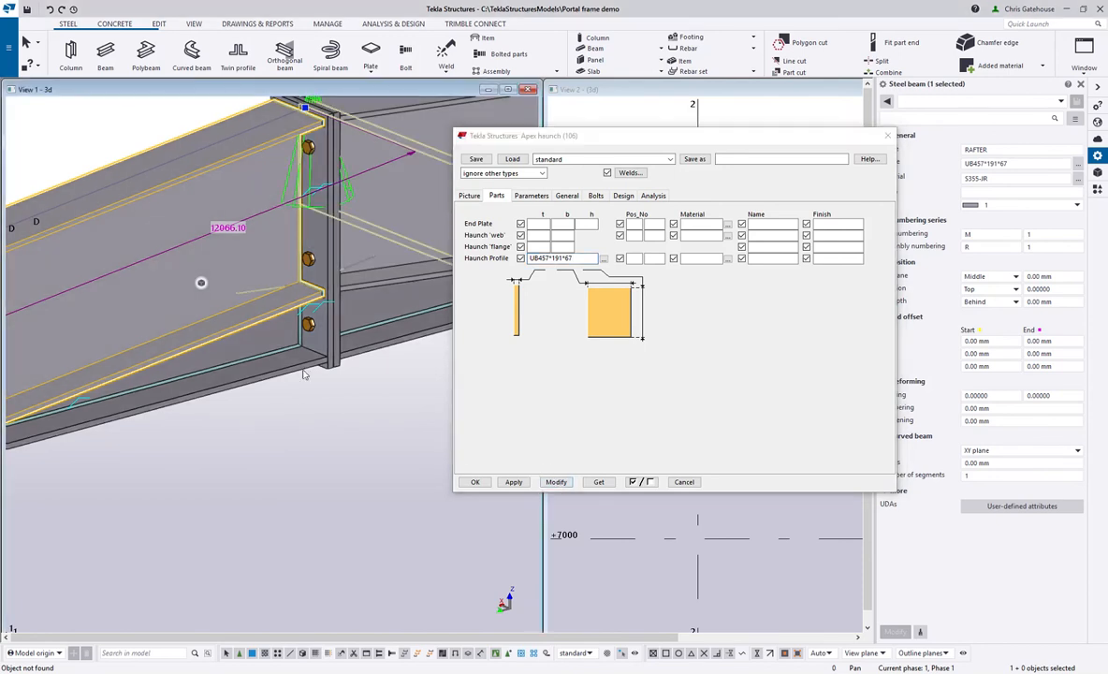
pyautogui.click(563, 481)
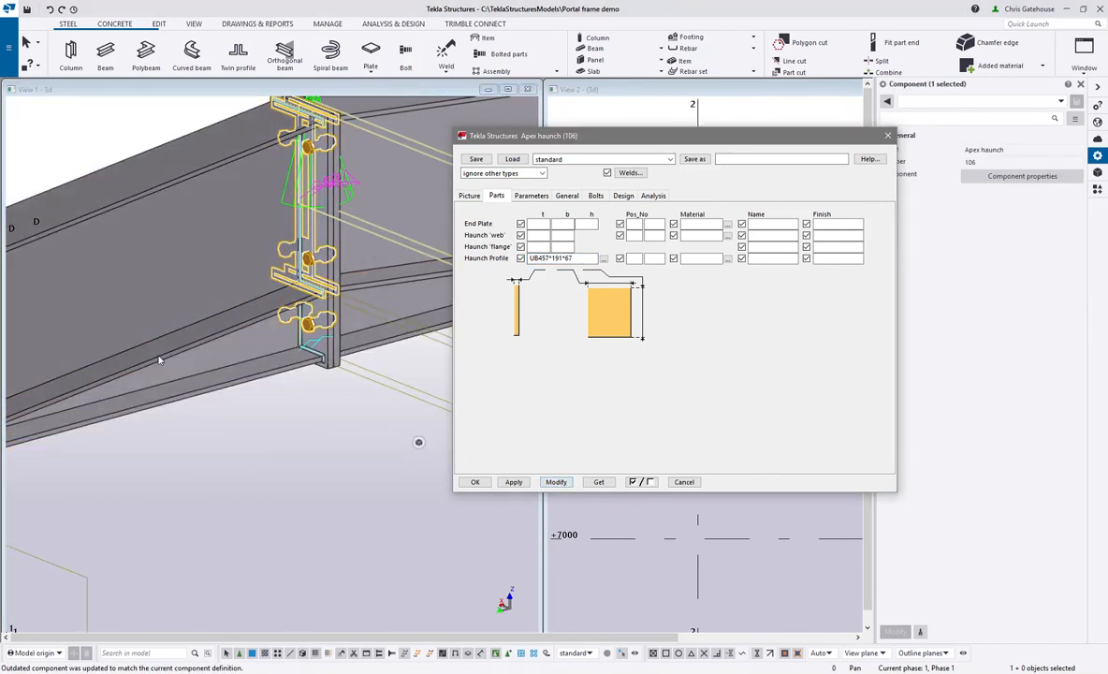
# Set the apex haunch depth to 600 and both haunch lengths to 1000, modifying the component
pyautogui.click(475, 197)
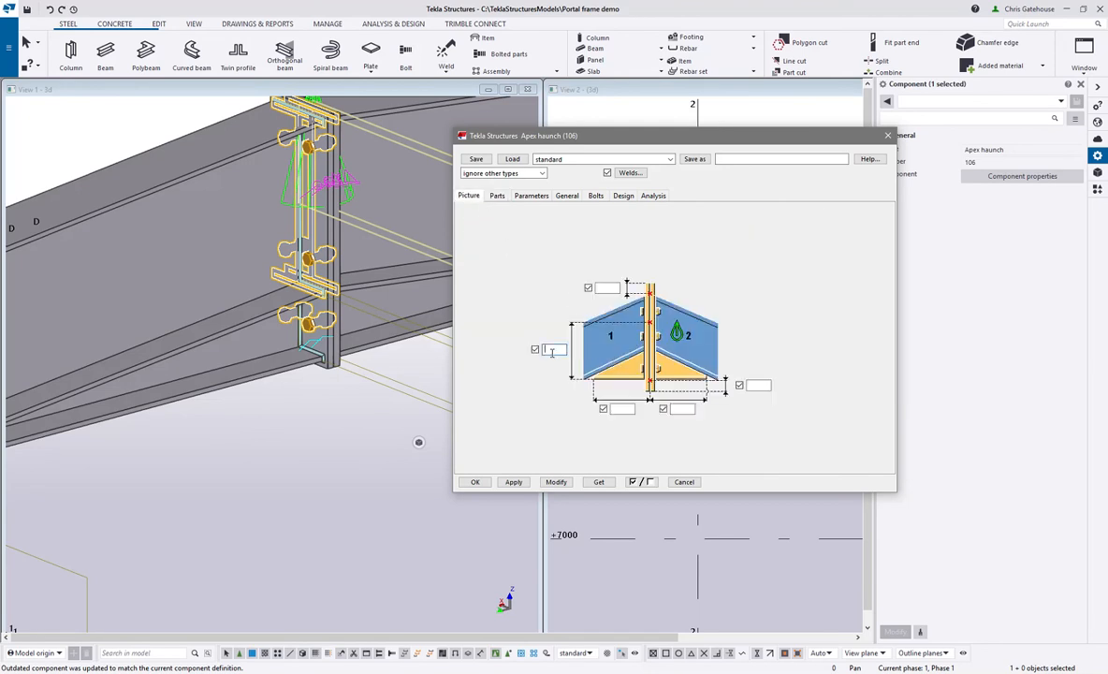
pyautogui.click(555, 485)
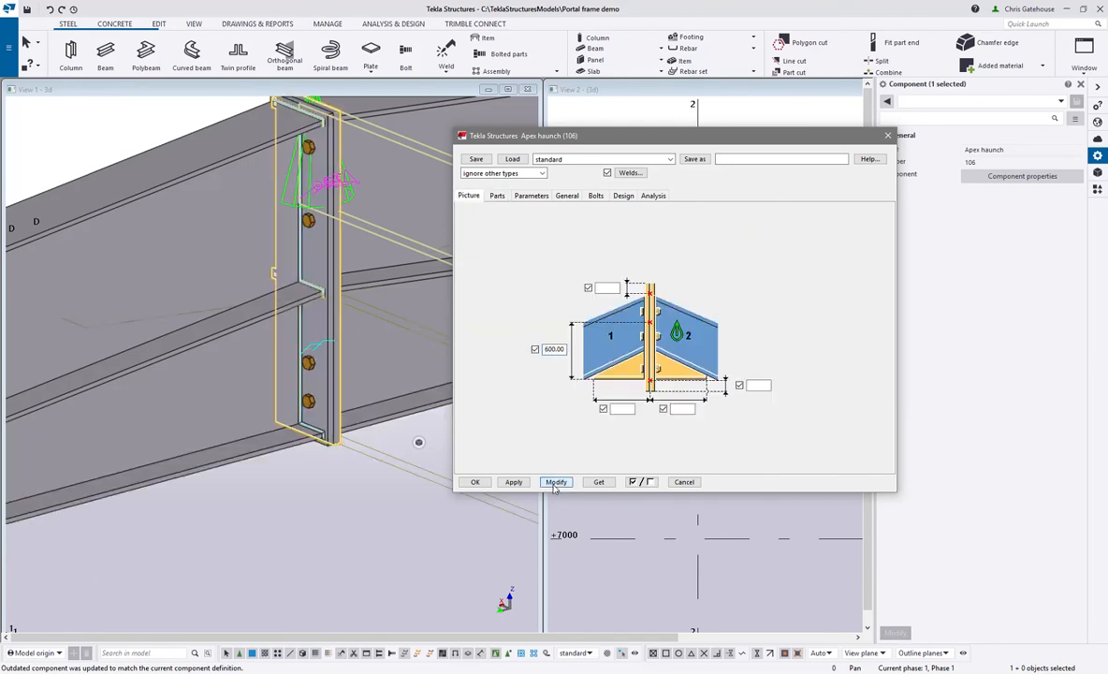
pyautogui.click(620, 408)
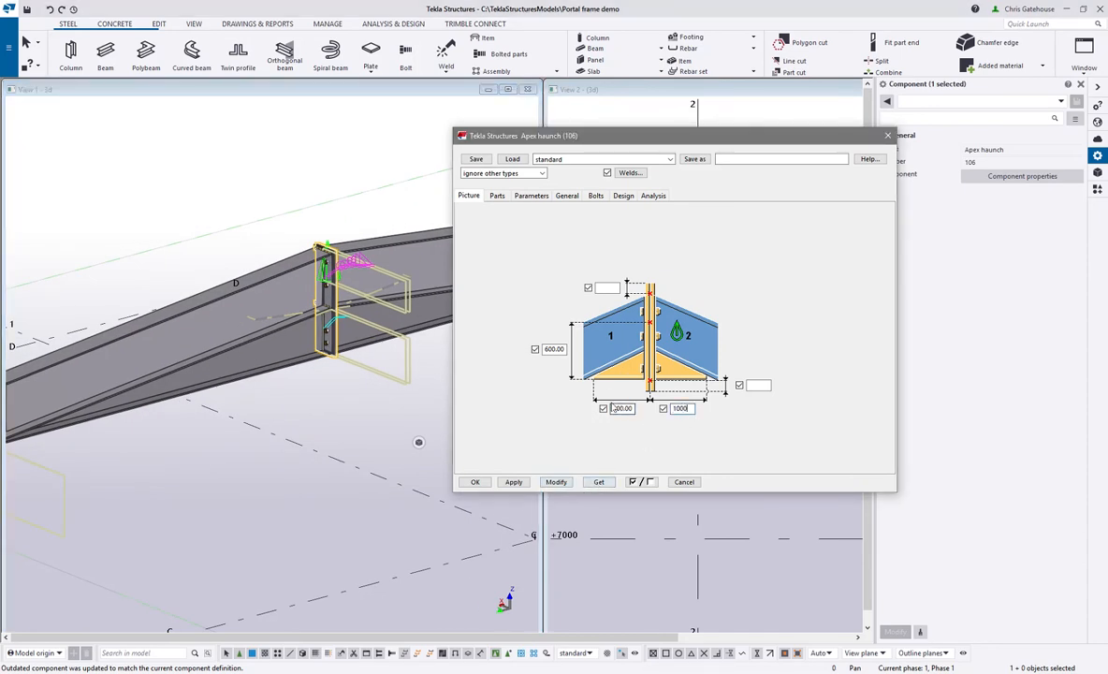
pyautogui.click(554, 483)
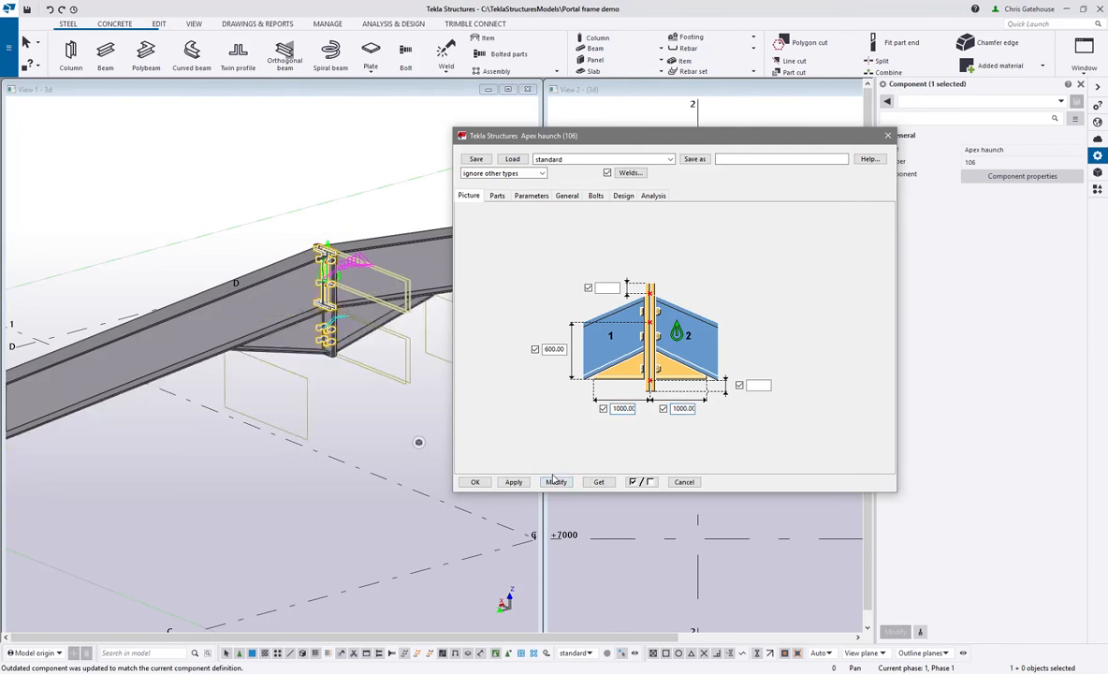
pyautogui.scroll(5, 377, 349)
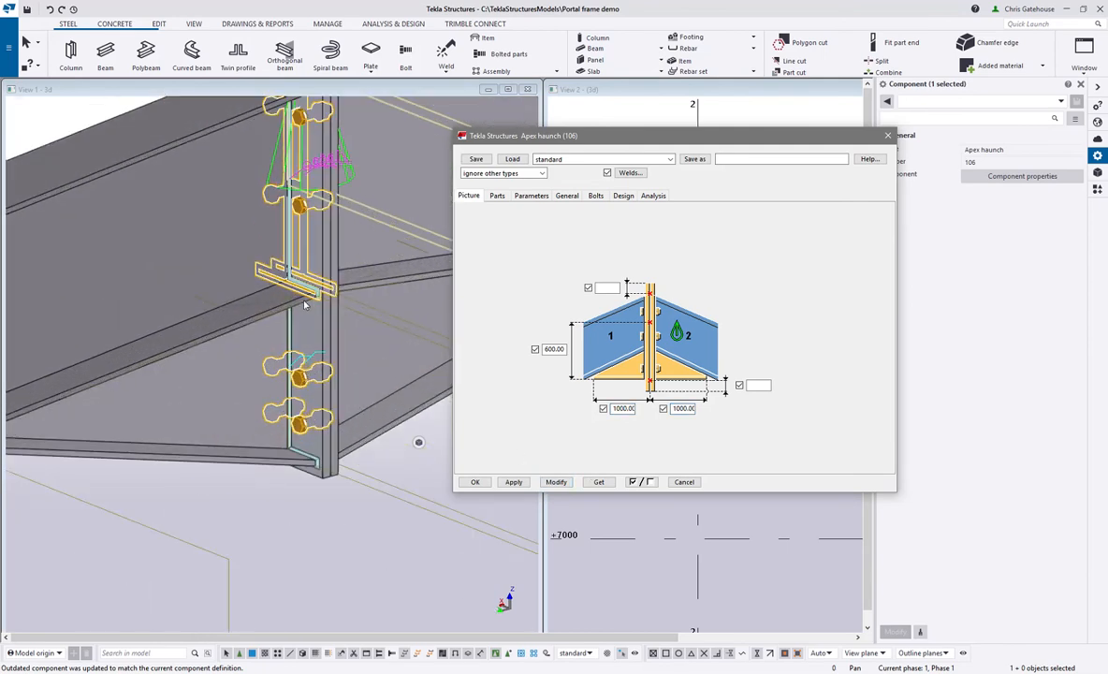
# Review the apex haunch's part, parameter, general, bolt and weld settings, and close its dialogs
pyautogui.click(497, 195)
pyautogui.click(531, 196)
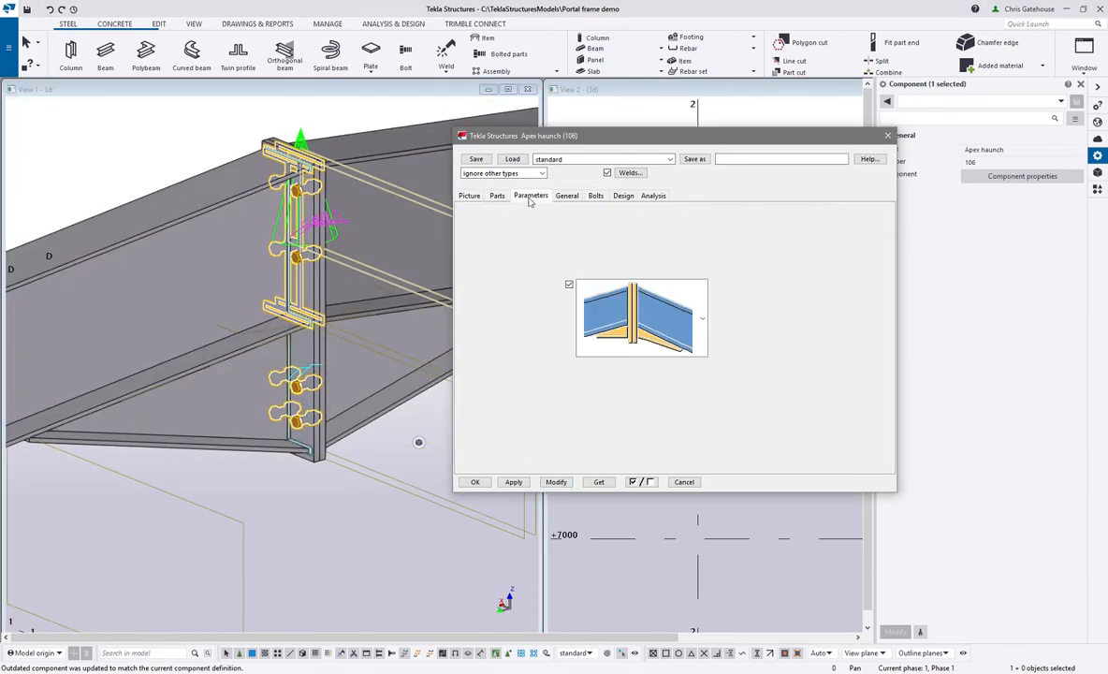
pyautogui.click(566, 195)
pyautogui.click(596, 196)
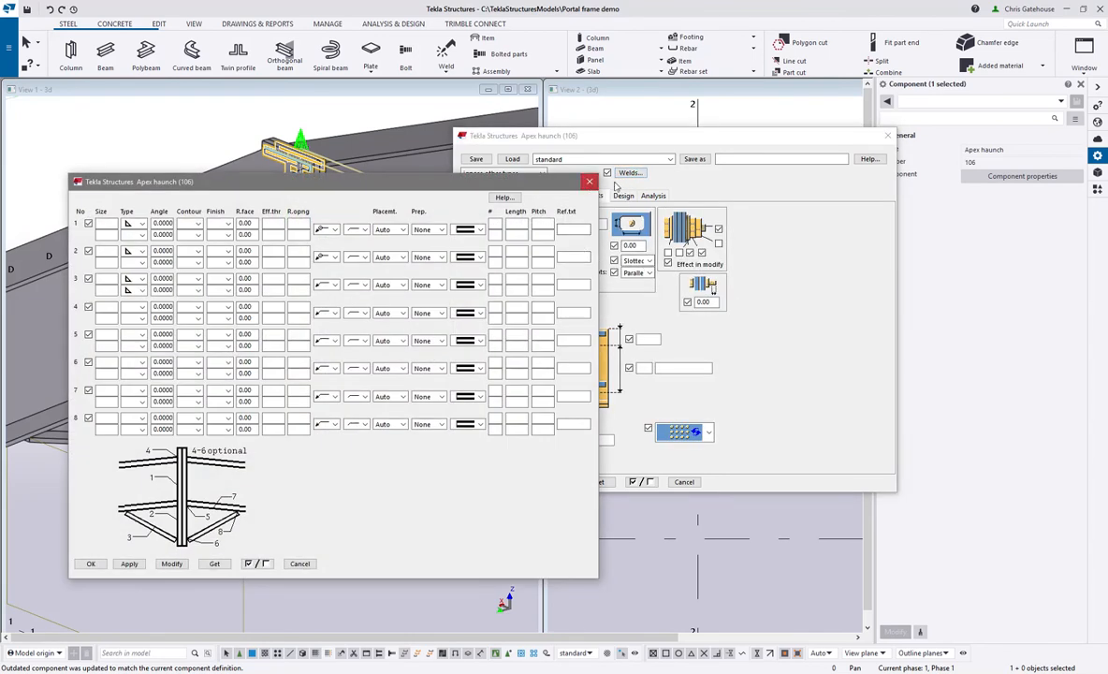
pyautogui.click(589, 181)
pyautogui.click(884, 138)
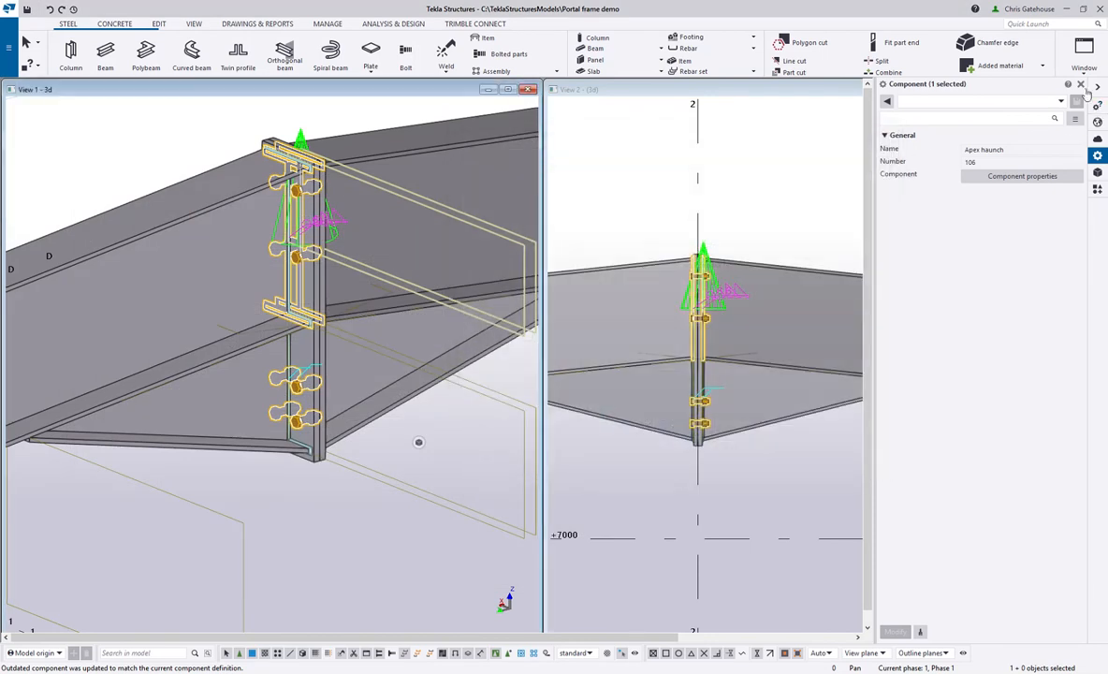
# Maximize the 3D view and show the whole portal frame
pyautogui.scroll(-10, 786, 233)
pyautogui.scroll(4, 796, 272)
pyautogui.scroll(-5, 334, 256)
pyautogui.rightClick(405, 385)
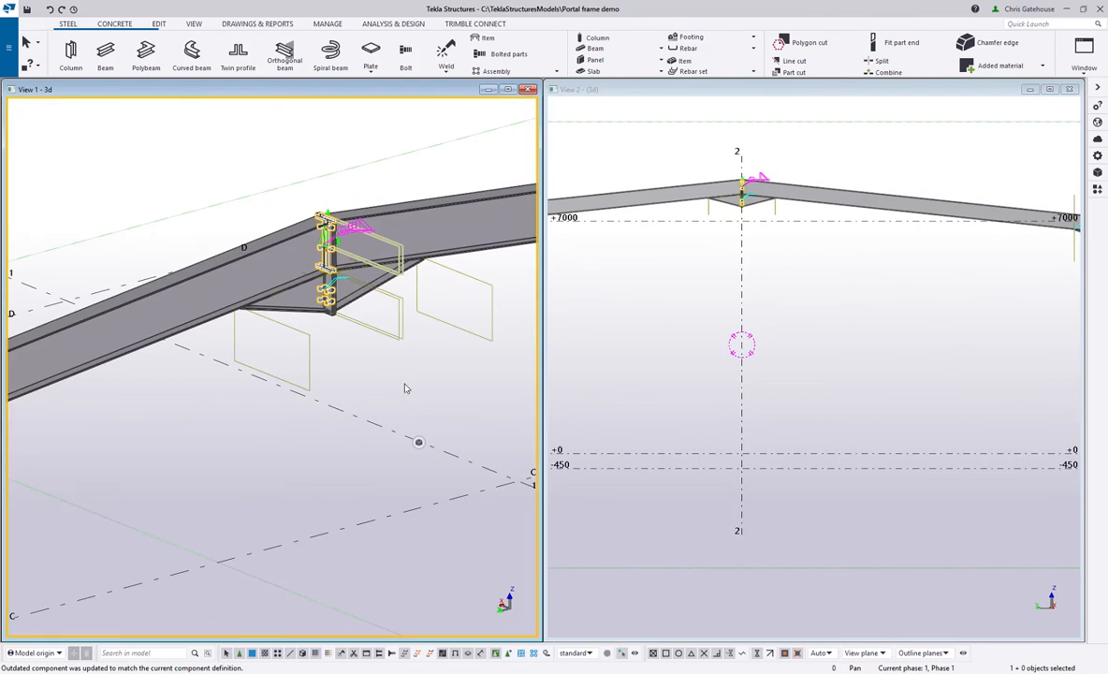
pyautogui.click(437, 453)
pyautogui.doubleClick(470, 86)
pyautogui.scroll(-6, 596, 255)
pyautogui.moveTo(595, 255); pyautogui.dragTo(553, 243, button='middle')
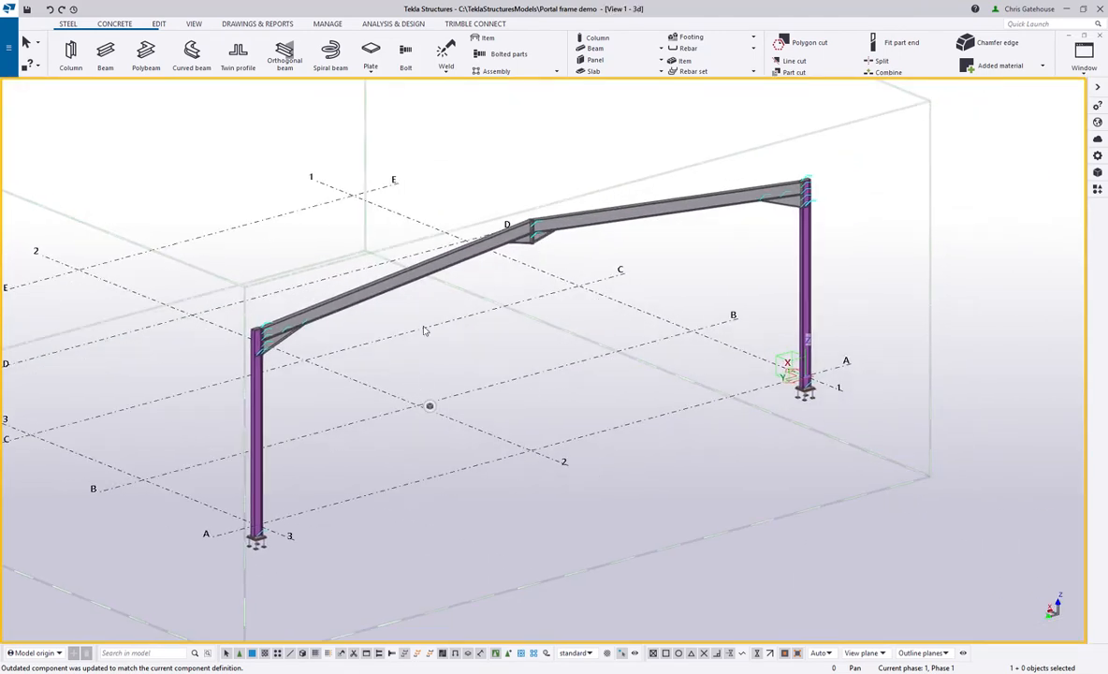
# Copy the frame's two columns and two rafters from grid line A to grid line B
pyautogui.click(257, 388)
pyautogui.keyDown('ctrl'); pyautogui.click(440, 264); pyautogui.keyUp('ctrl')
pyautogui.keyDown('ctrl'); pyautogui.click(646, 209); pyautogui.keyUp('ctrl')
pyautogui.keyDown('ctrl'); pyautogui.click(805, 261); pyautogui.keyUp('ctrl')
pyautogui.rightClick(739, 262)
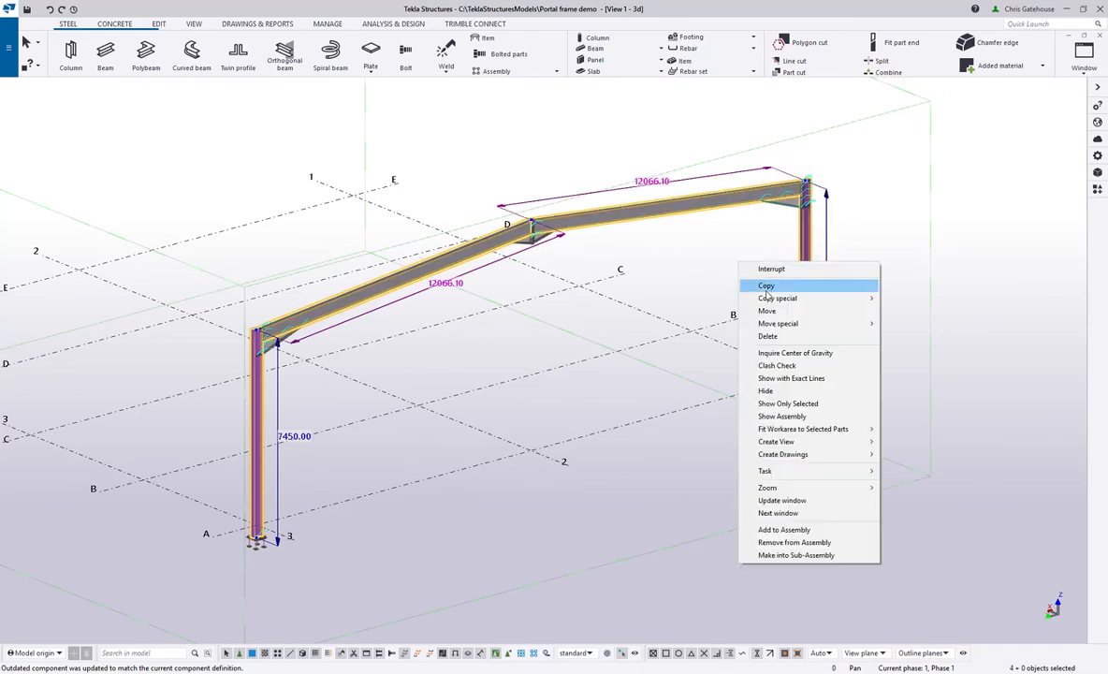
pyautogui.click(765, 287)
pyautogui.click(530, 451)
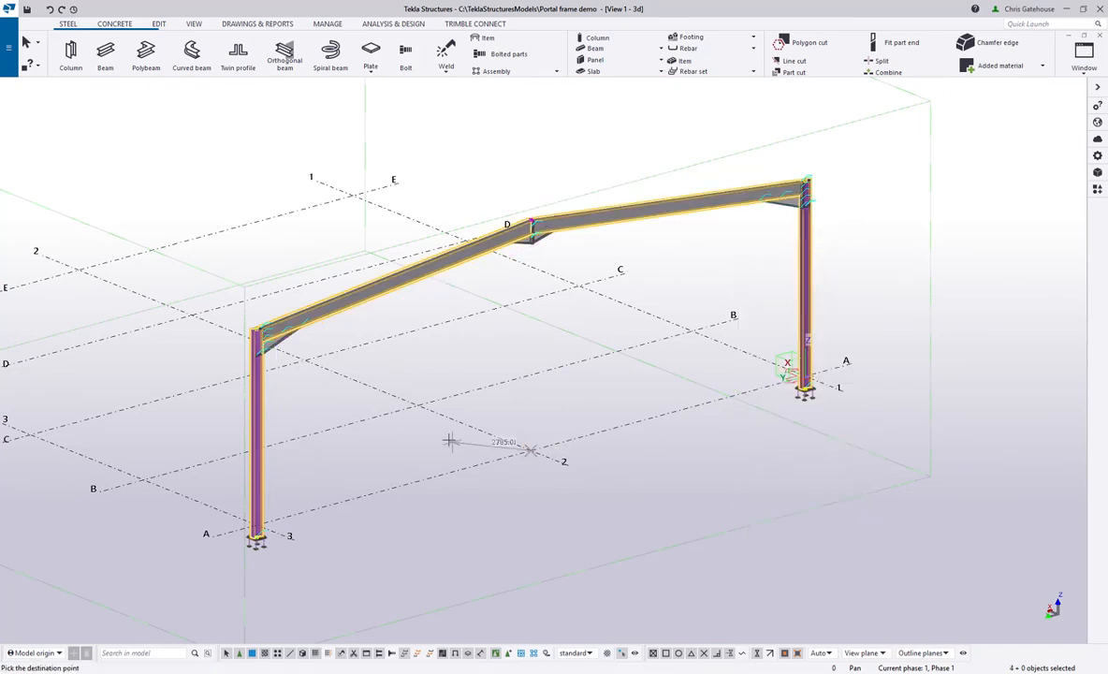
pyautogui.click(415, 404)
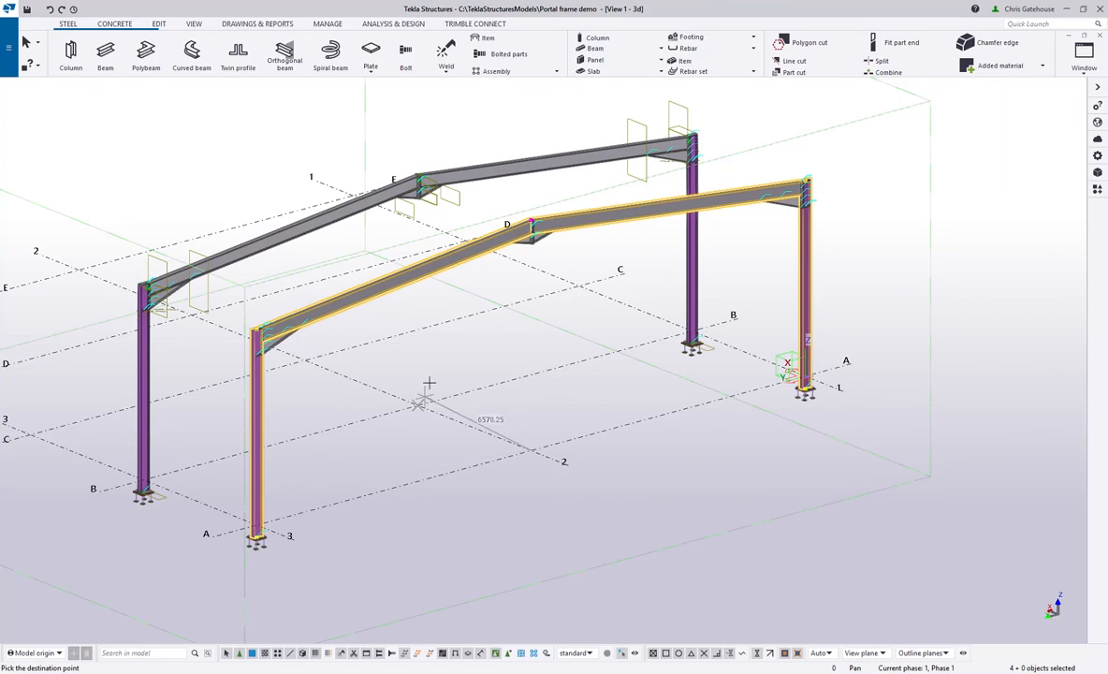
# Undo the frame copy and interrupt the copy command
pyautogui.hotkey('ctrl', 'z')
pyautogui.rightClick(409, 332)
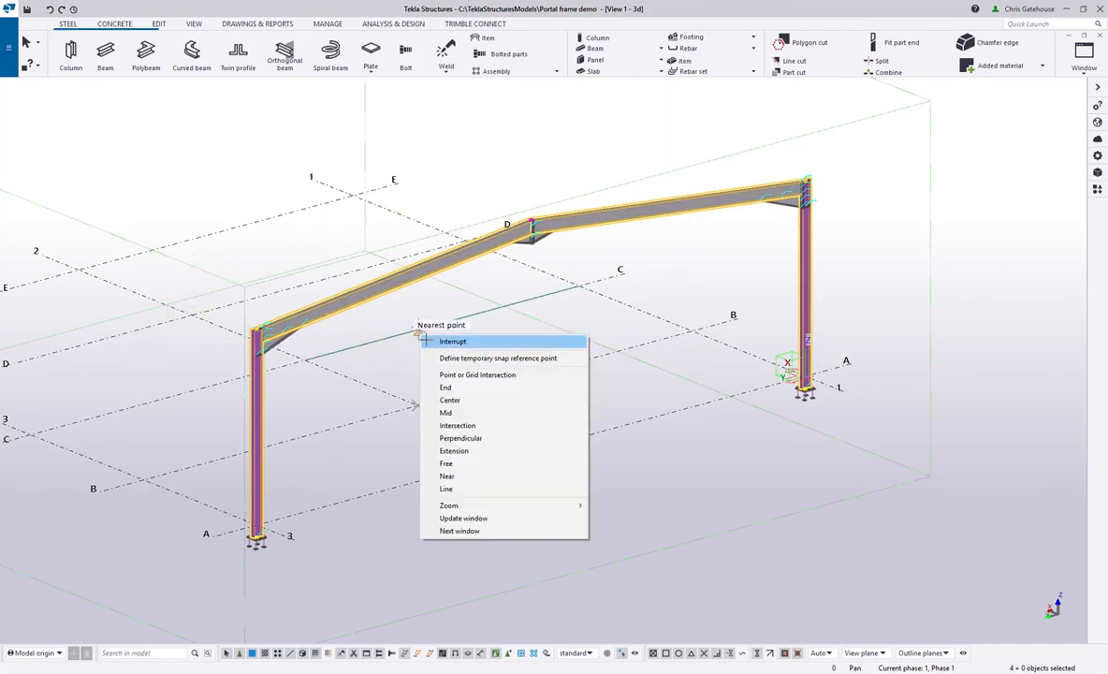
pyautogui.click(426, 341)
pyautogui.rightClick(468, 333)
# Set up a linear copy of the frame's two columns and two rafters, picking a 6000 mm dX offset from grid line A to B
pyautogui.click(260, 436)
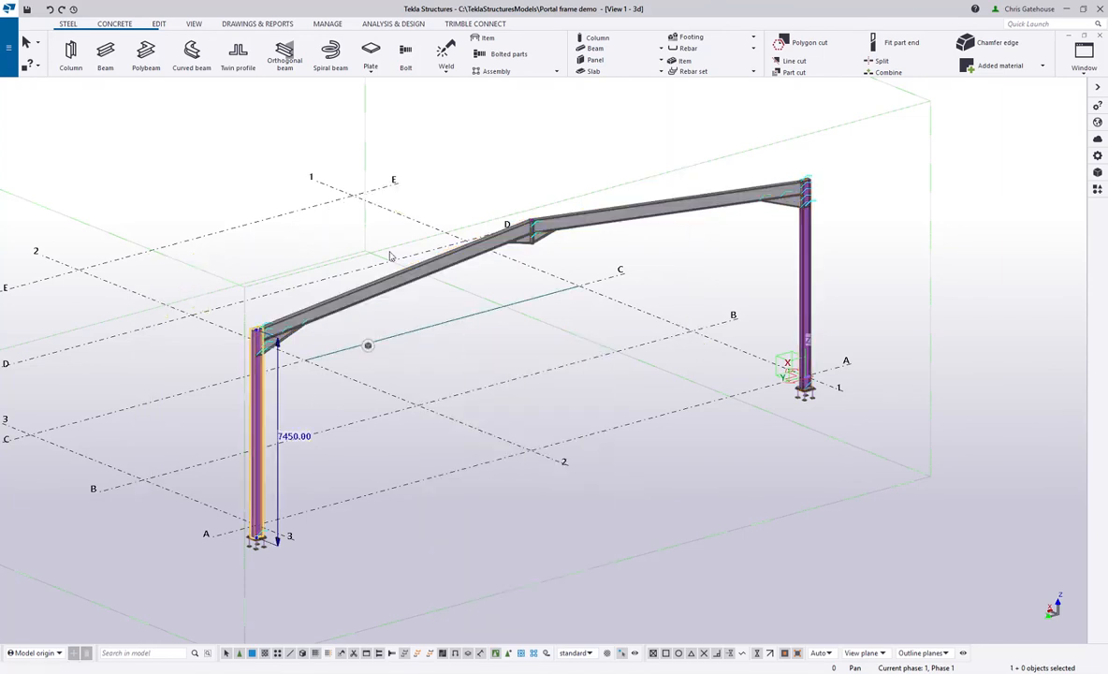
pyautogui.keyDown('ctrl'); pyautogui.click(408, 271); pyautogui.keyUp('ctrl')
pyautogui.keyDown('ctrl'); pyautogui.click(601, 219); pyautogui.keyUp('ctrl')
pyautogui.keyDown('ctrl'); pyautogui.click(799, 248); pyautogui.keyUp('ctrl')
pyautogui.rightClick(796, 245)
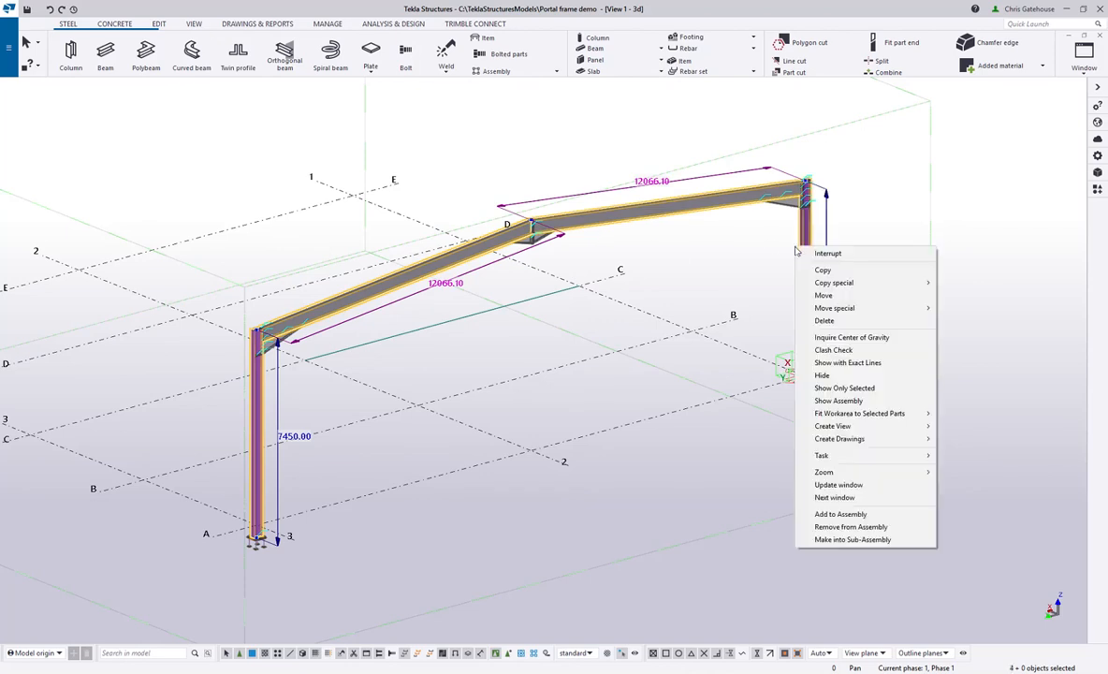
pyautogui.moveTo(898, 282)
pyautogui.click(964, 283)
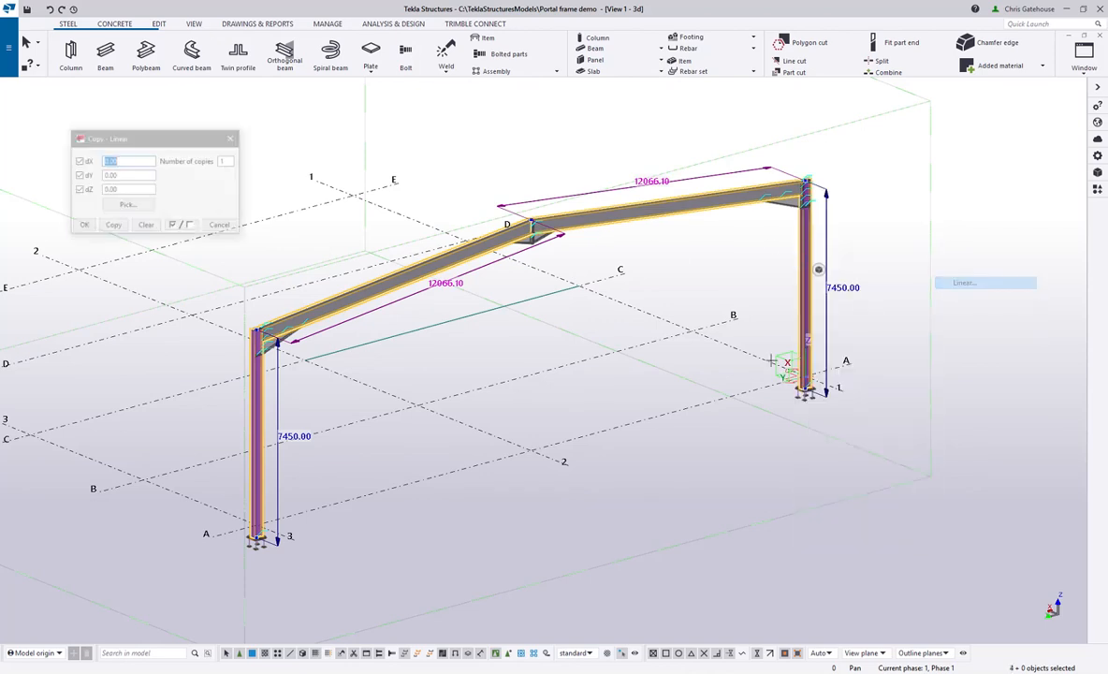
pyautogui.click(530, 451)
pyautogui.click(415, 407)
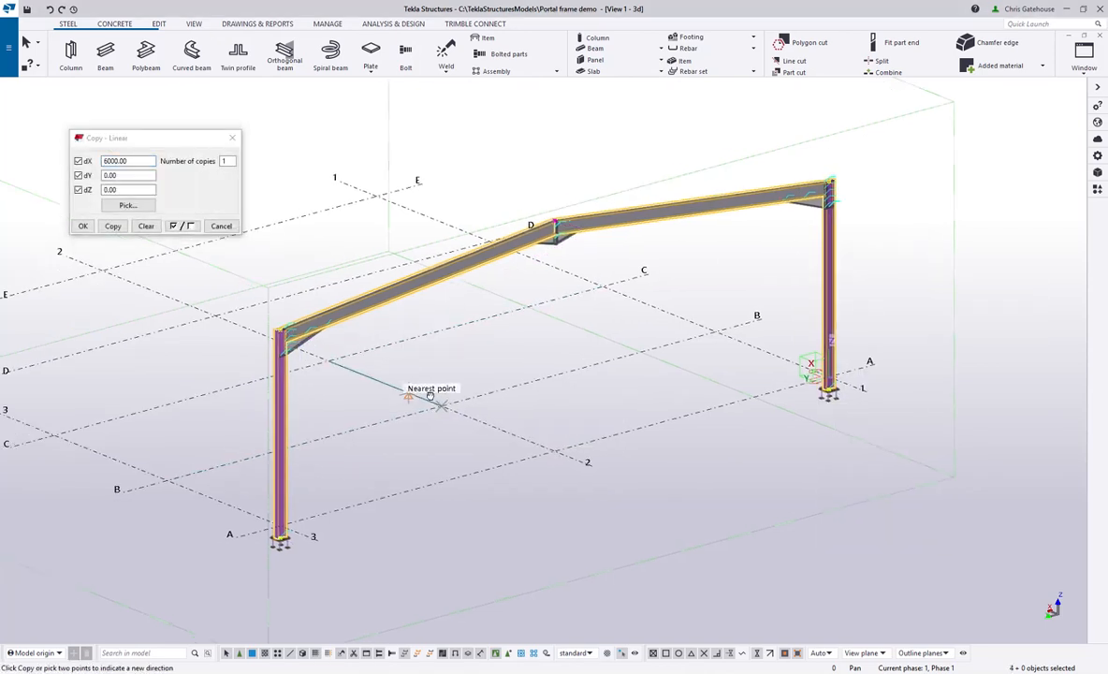
# Create 4 linear copies of the frame at the picked spacing and end the copy command
pyautogui.moveTo(408, 384); pyautogui.dragTo(673, 450, button='middle')
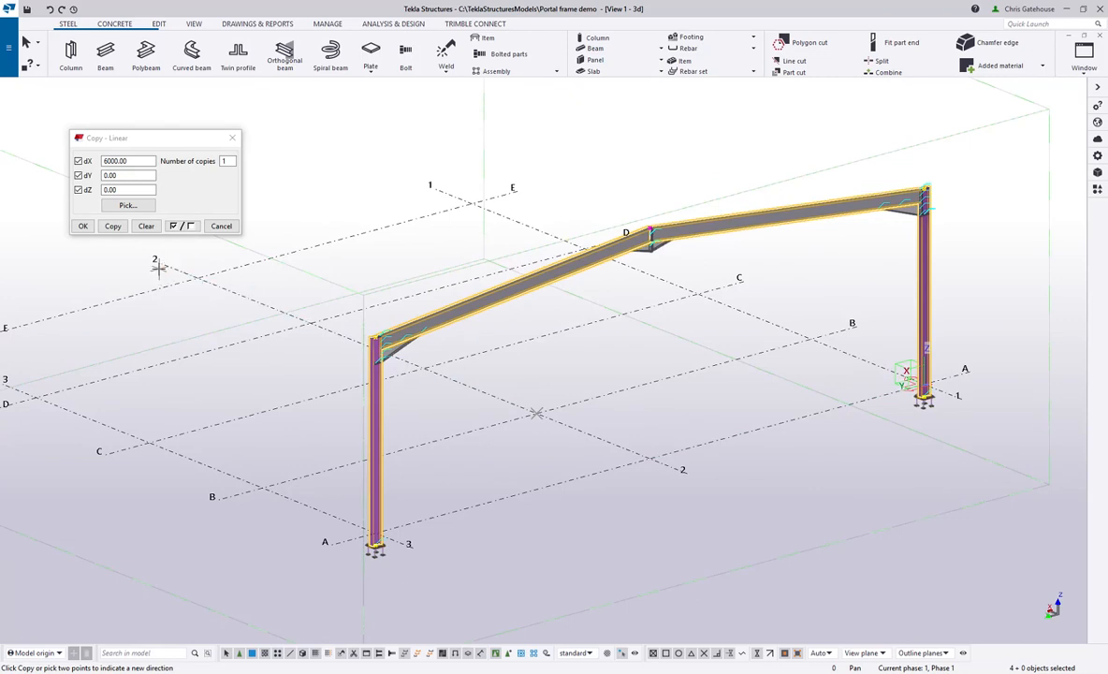
pyautogui.click(203, 170)
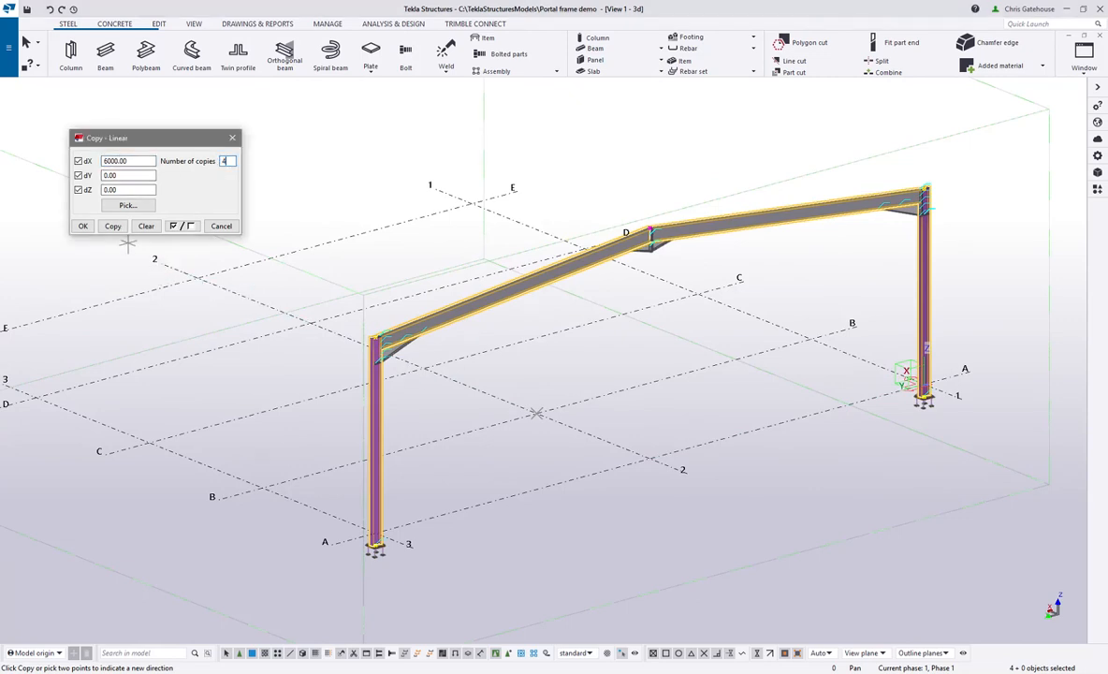
pyautogui.click(112, 226)
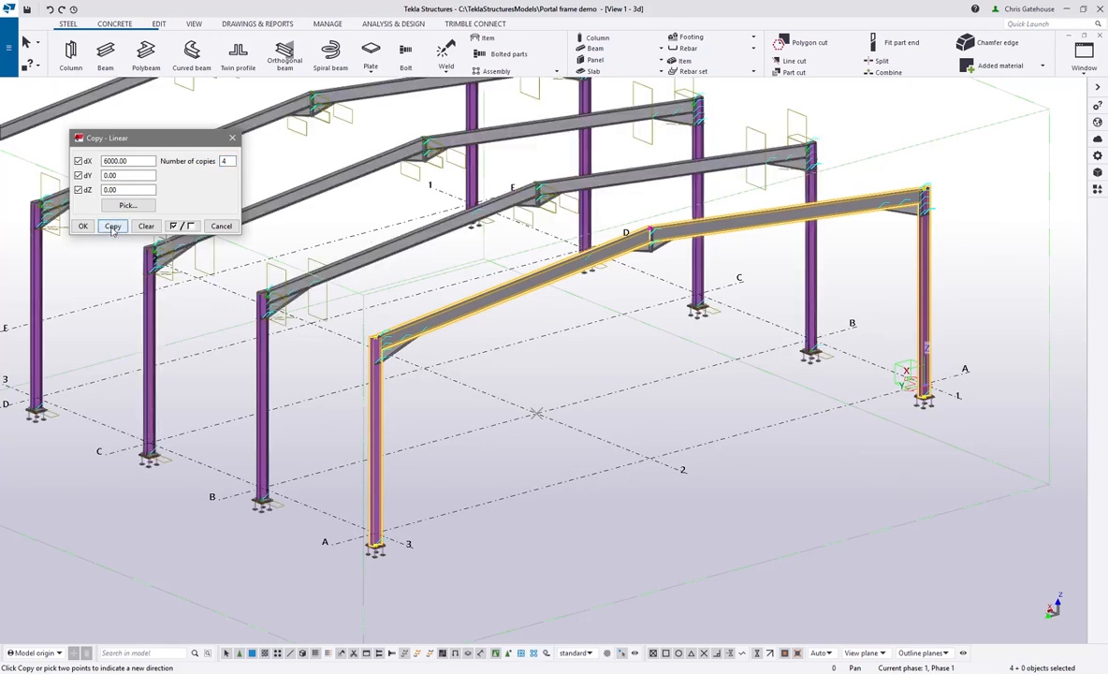
pyautogui.click(83, 226)
pyautogui.rightClick(217, 217)
pyautogui.click(247, 227)
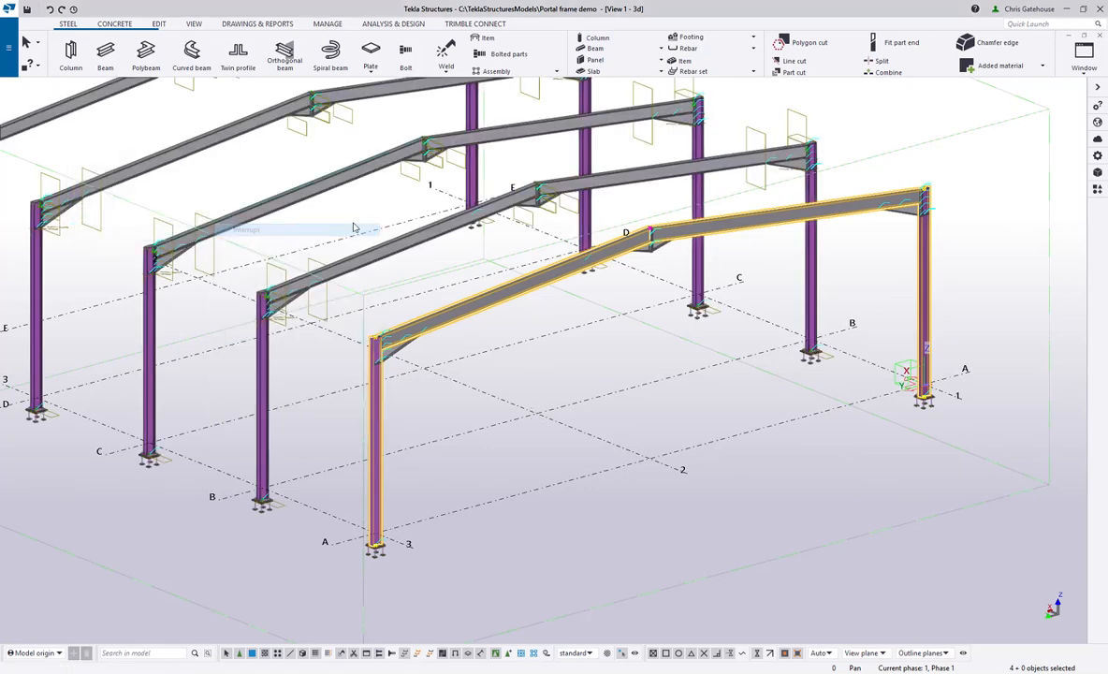
# In the 3D view's display settings, set the weld representation to Exact - no weld mark and apply it
pyautogui.rightClick(297, 219)
pyautogui.click(391, 288)
pyautogui.scroll(-5, 394, 308)
pyautogui.keyDown('ctrl'); pyautogui.moveTo(394, 309); pyautogui.dragTo(486, 310, button='middle'); pyautogui.keyUp('ctrl')
pyautogui.scroll(5, 486, 310)
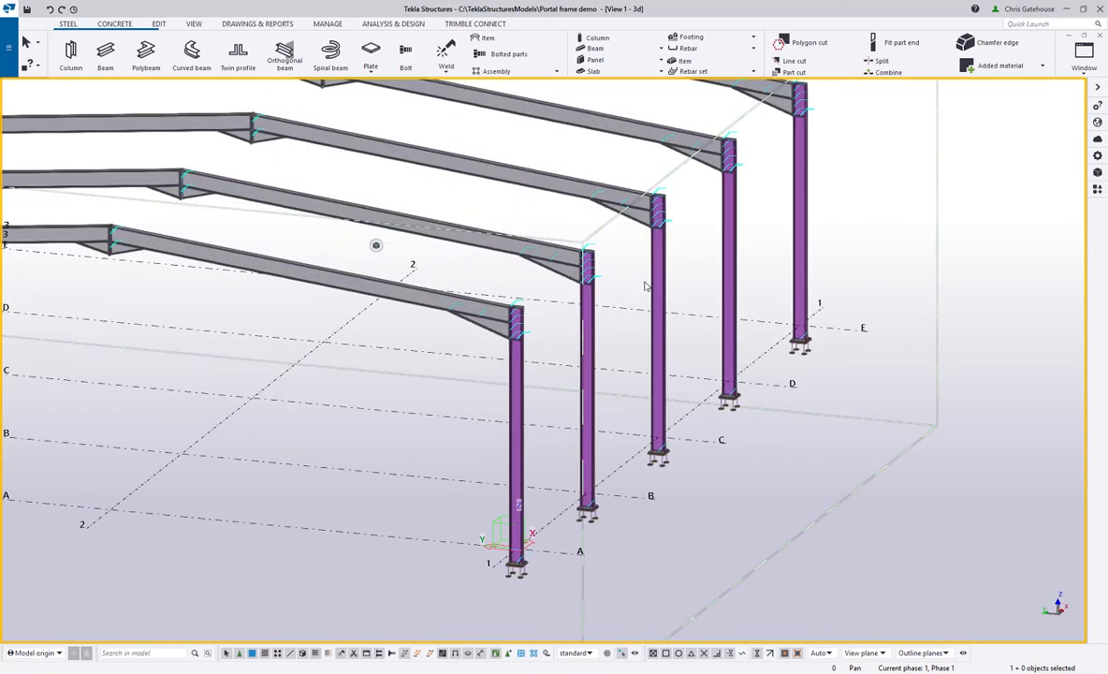
pyautogui.doubleClick(524, 326)
pyautogui.click(609, 374)
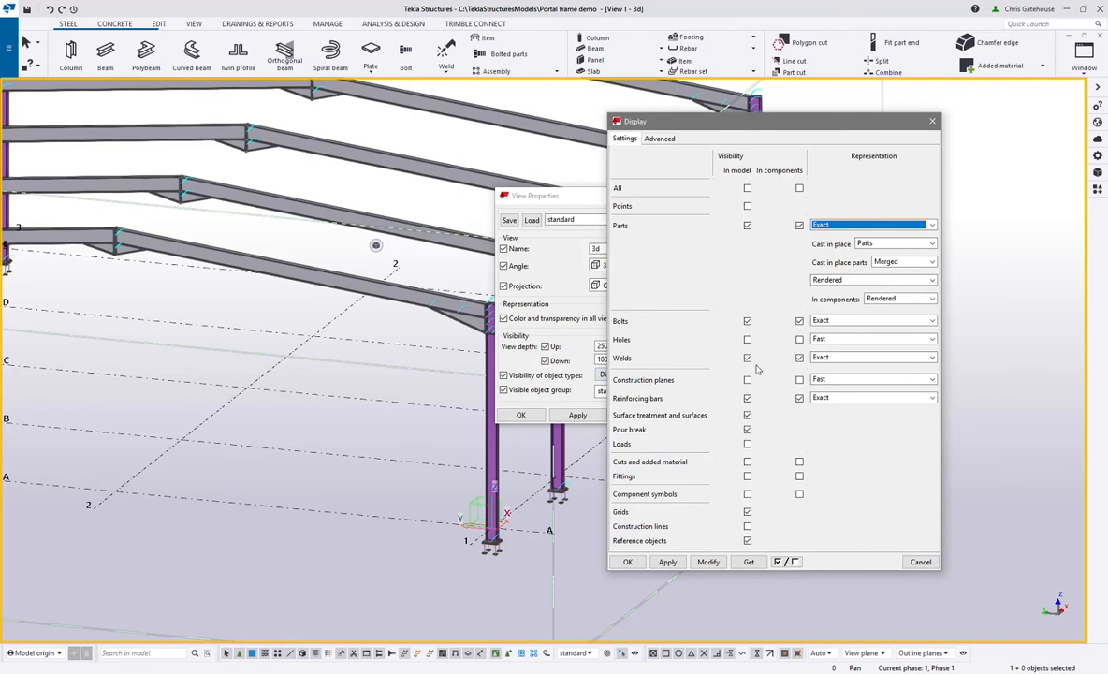
pyautogui.click(858, 359)
pyautogui.click(847, 383)
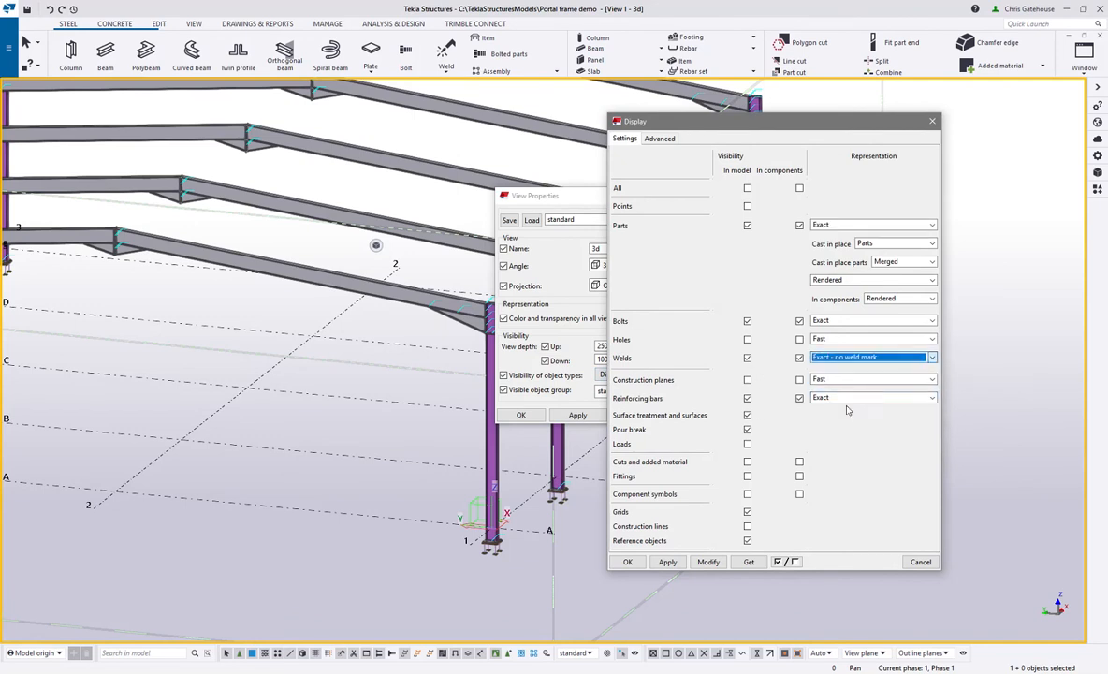
pyautogui.click(709, 561)
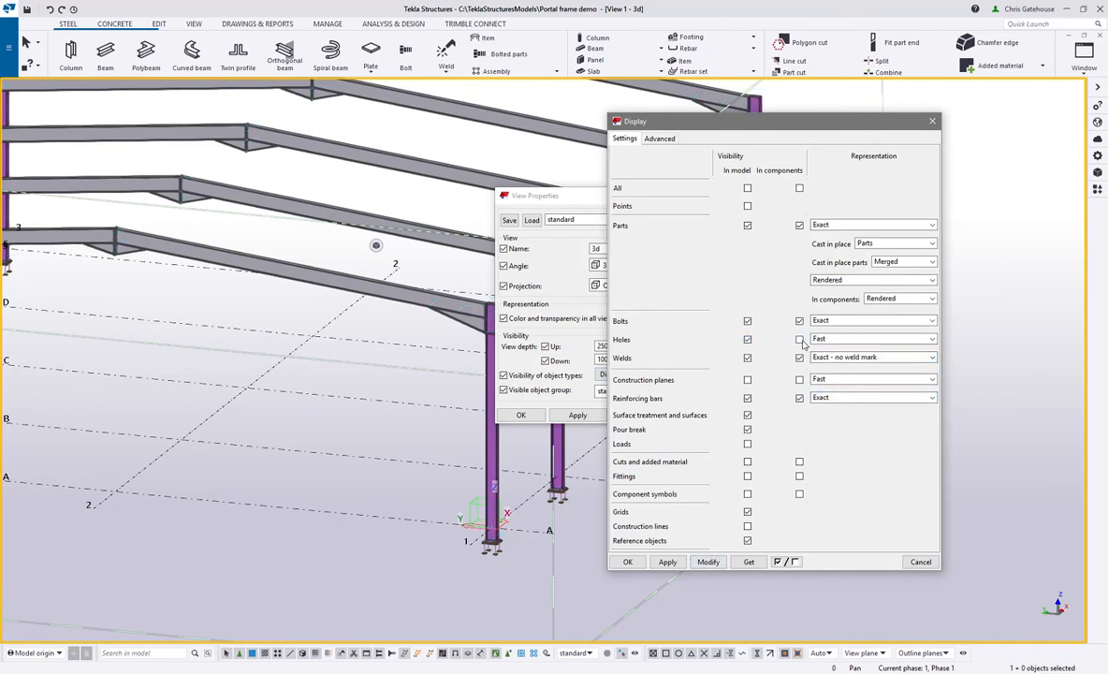
# Show holes in components with the Exact slotted holes representation and accept the view properties
pyautogui.click(799, 338)
pyautogui.click(871, 339)
pyautogui.click(834, 372)
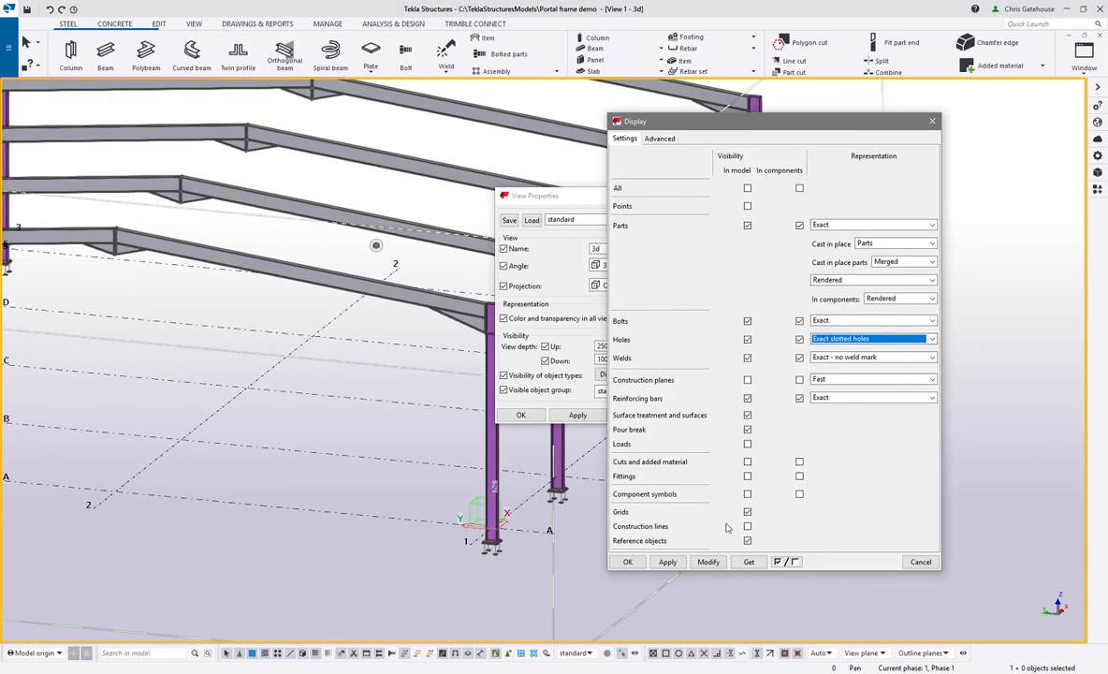
pyautogui.click(628, 562)
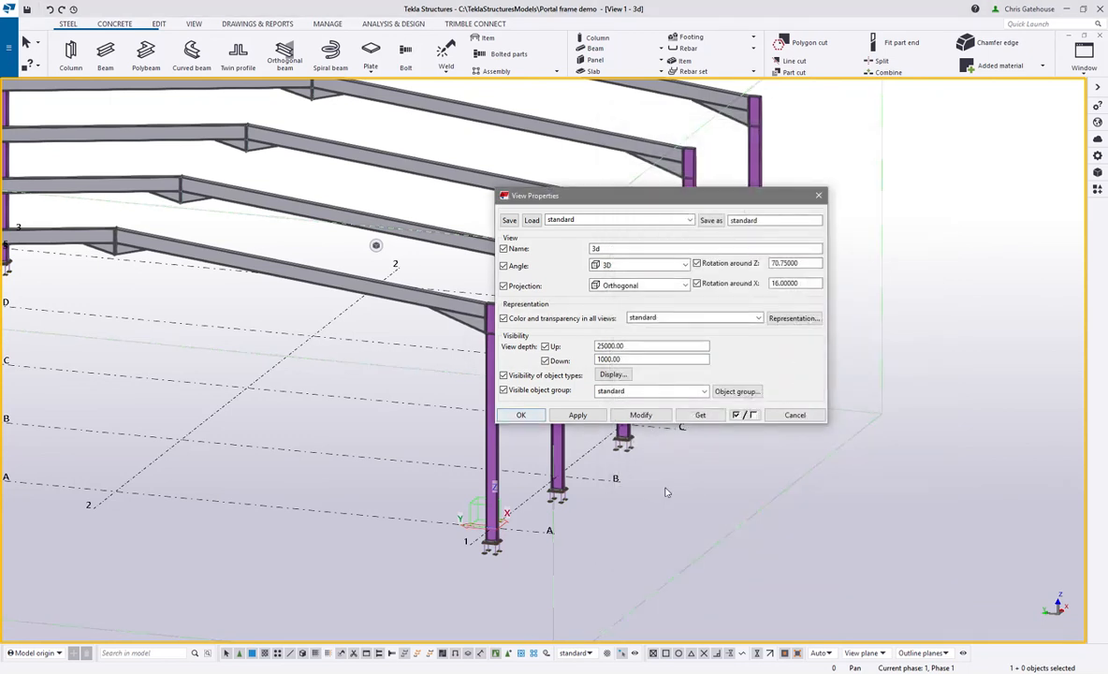
pyautogui.click(528, 417)
# Examine the bolted eaves haunch connection up close and the complete row of portal frames
pyautogui.scroll(8, 476, 286)
pyautogui.scroll(6, 486, 417)
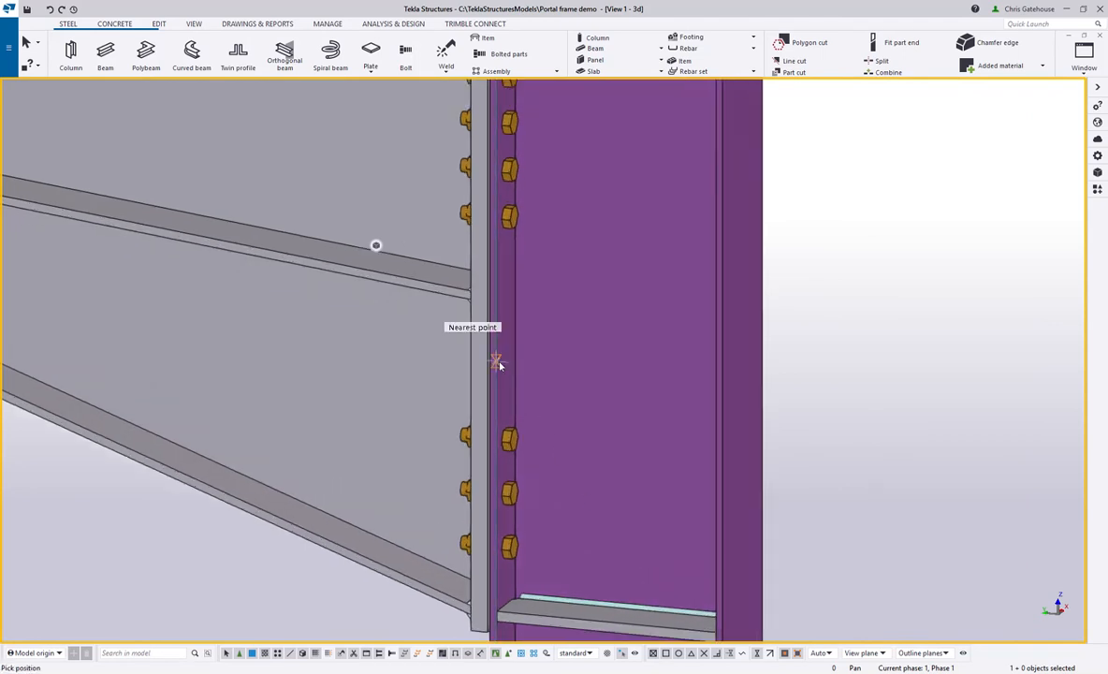
pyautogui.scroll(-10, 499, 365)
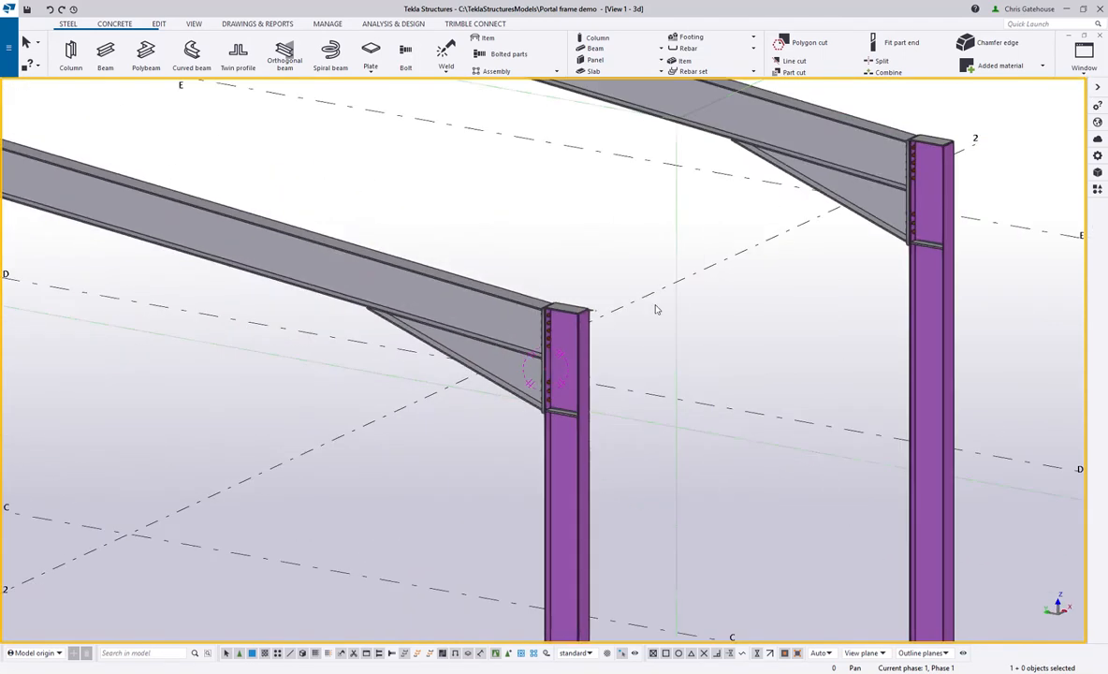
pyautogui.scroll(-10, 656, 309)
pyautogui.moveTo(663, 327); pyautogui.dragTo(617, 346, button='middle')
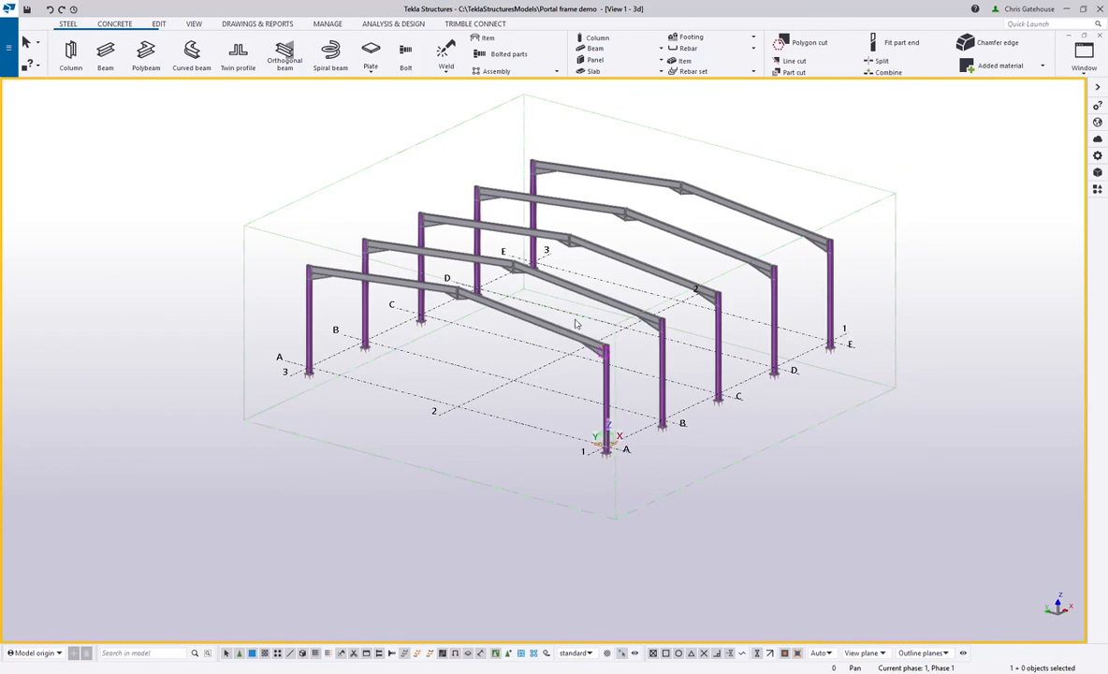
pyautogui.scroll(2, 339, 261)
pyautogui.moveTo(784, 374); pyautogui.dragTo(608, 381, button='middle')
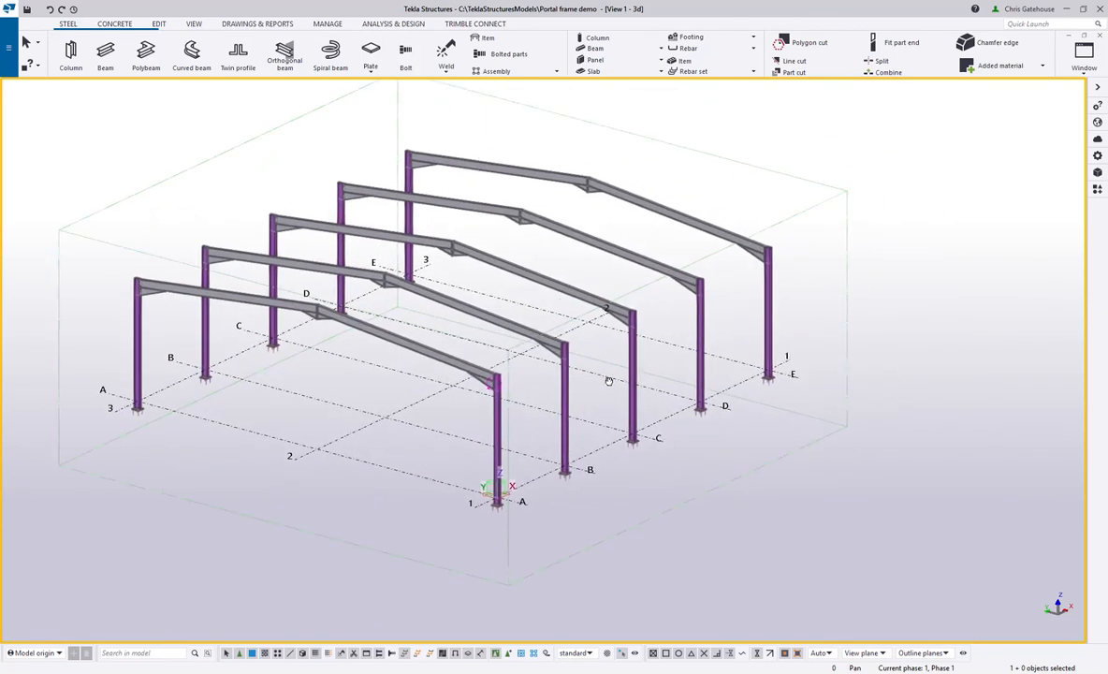
# Place a steel beam with the BRACE attributes (CHS114.3*5.0) between the column tops on grid line 1, from grid A to E
pyautogui.click(106, 57)
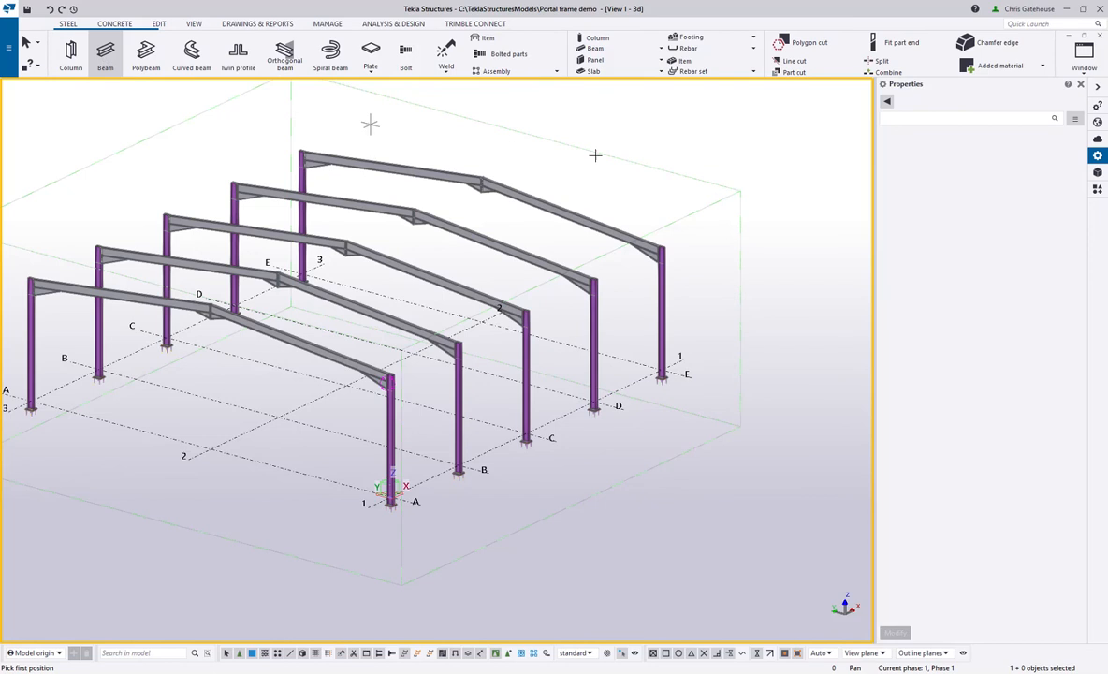
pyautogui.click(935, 102)
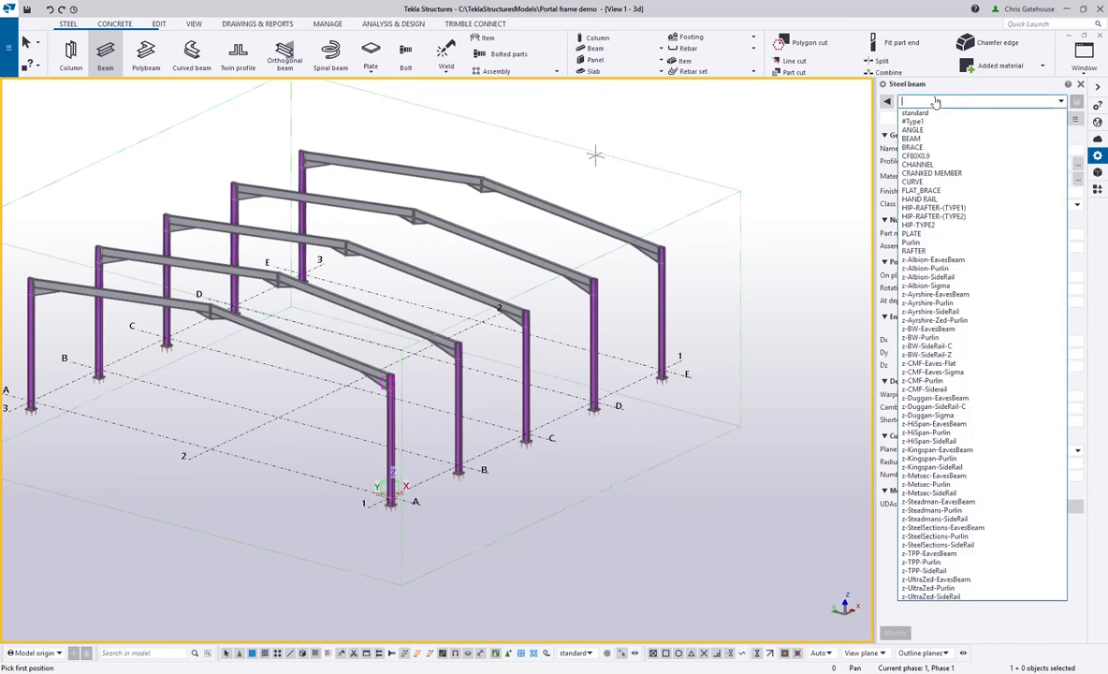
pyautogui.click(932, 148)
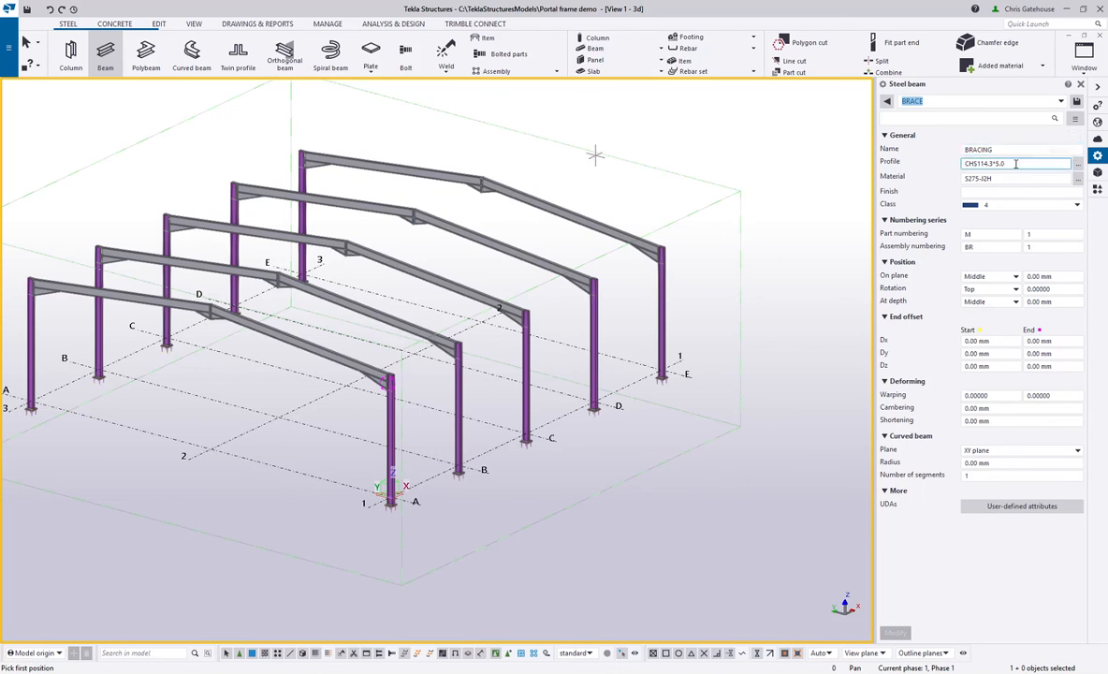
pyautogui.scroll(8, 403, 385)
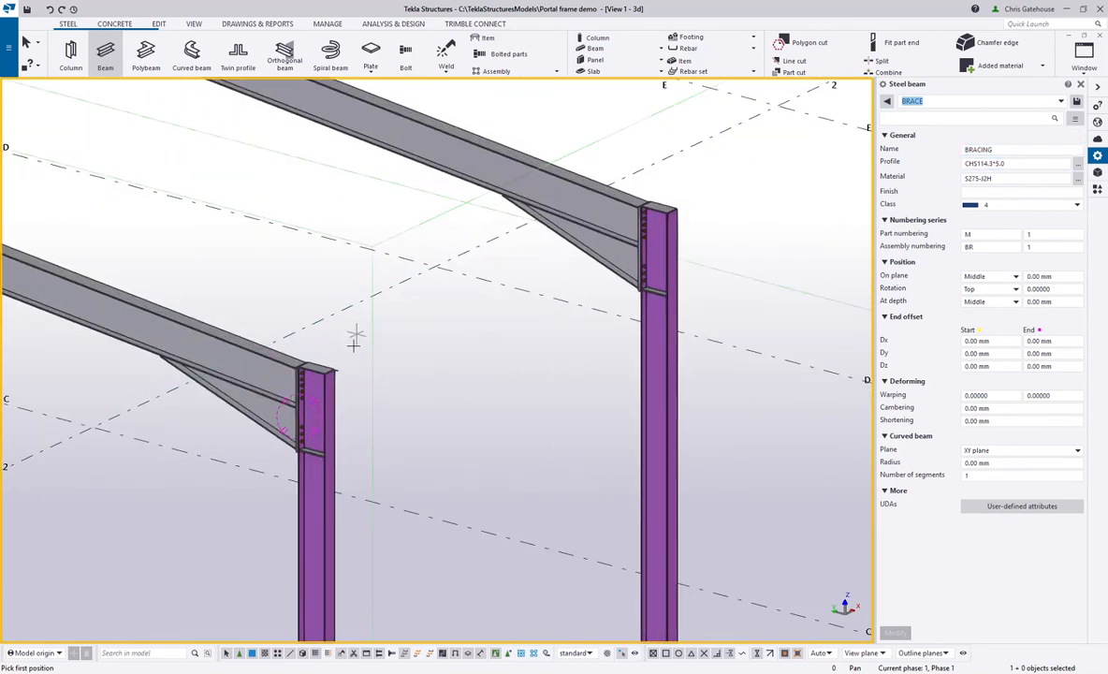
pyautogui.click(308, 370)
pyautogui.scroll(-5, 309, 370)
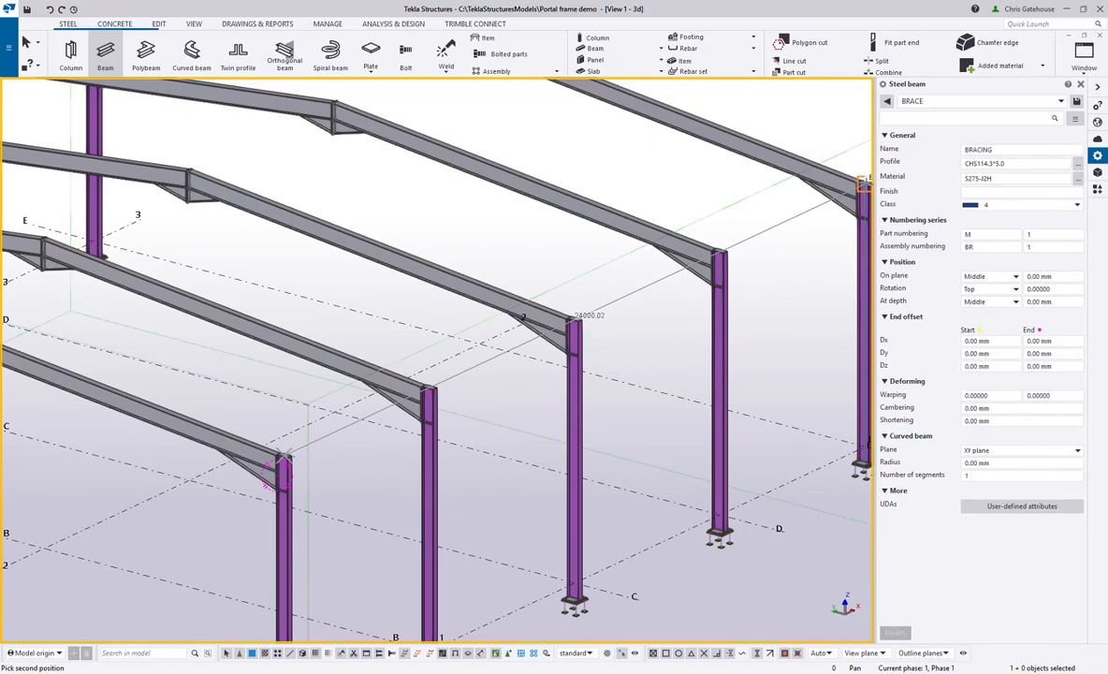
pyautogui.click(867, 186)
pyautogui.rightClick(638, 185)
pyautogui.click(660, 197)
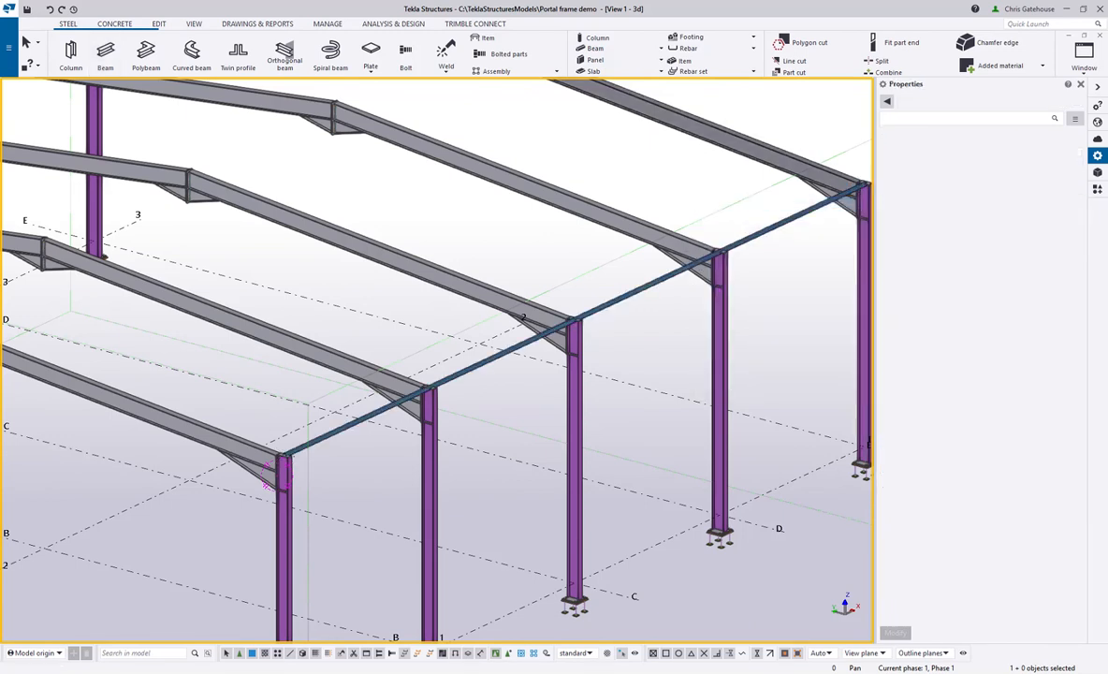
# Show the 3D and elevation views together and align the eaves tie's lower end point with its upper one in the elevation
pyautogui.click(1081, 87)
pyautogui.hotkey('ctrl', 't')
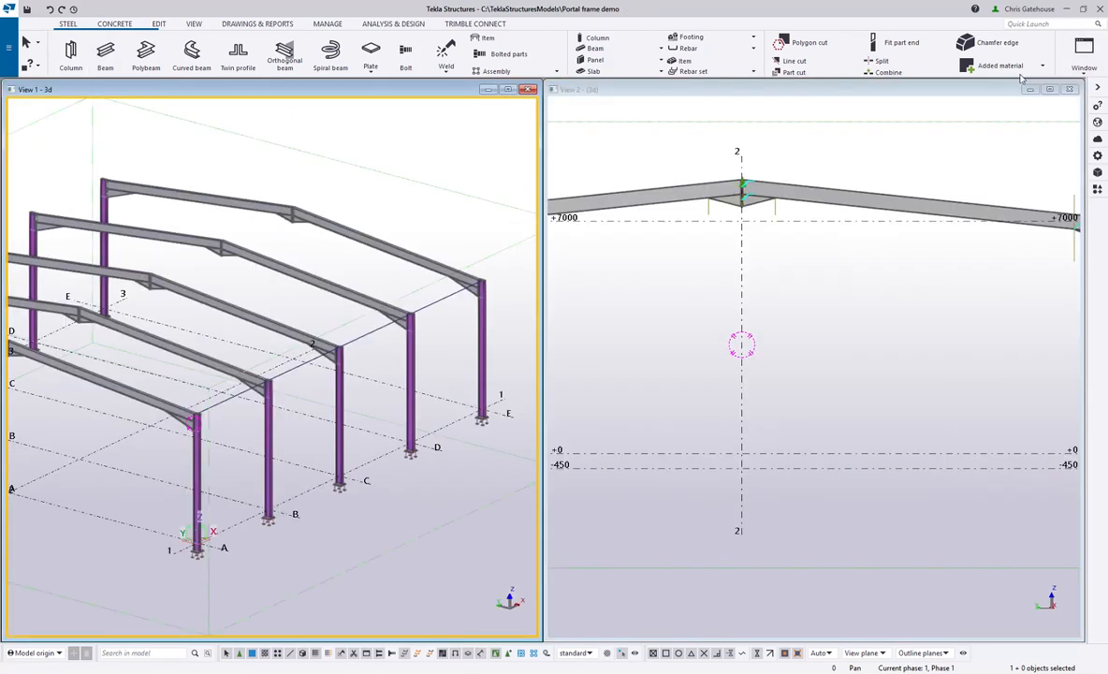
pyautogui.scroll(10, 846, 262)
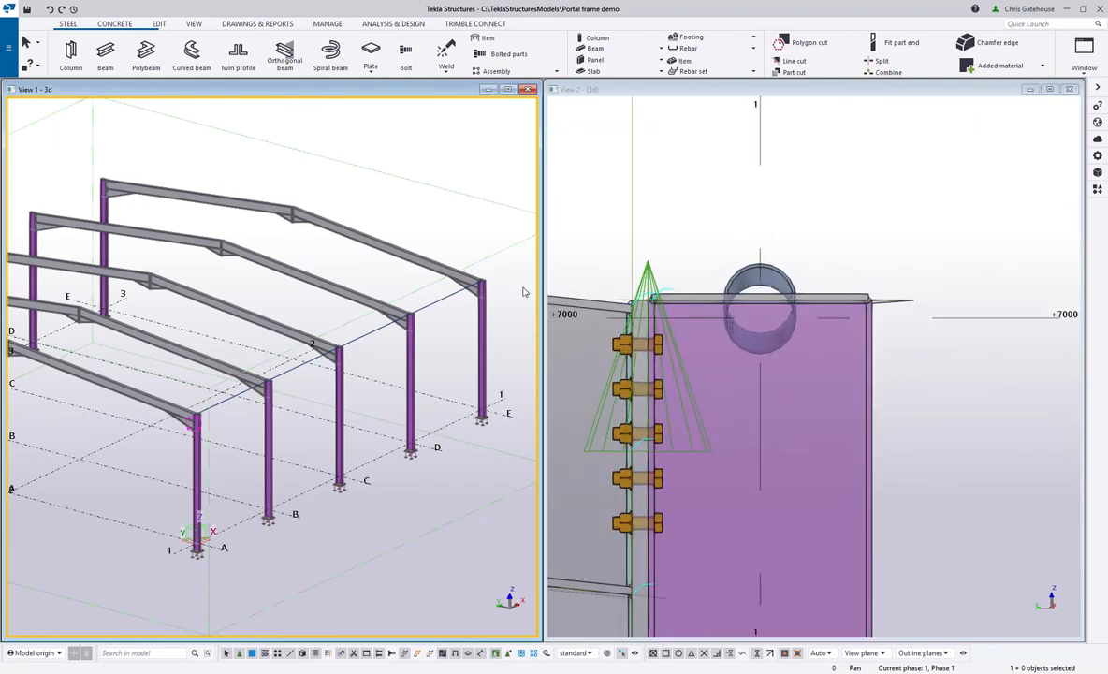
pyautogui.scroll(6, 843, 292)
pyautogui.click(727, 261)
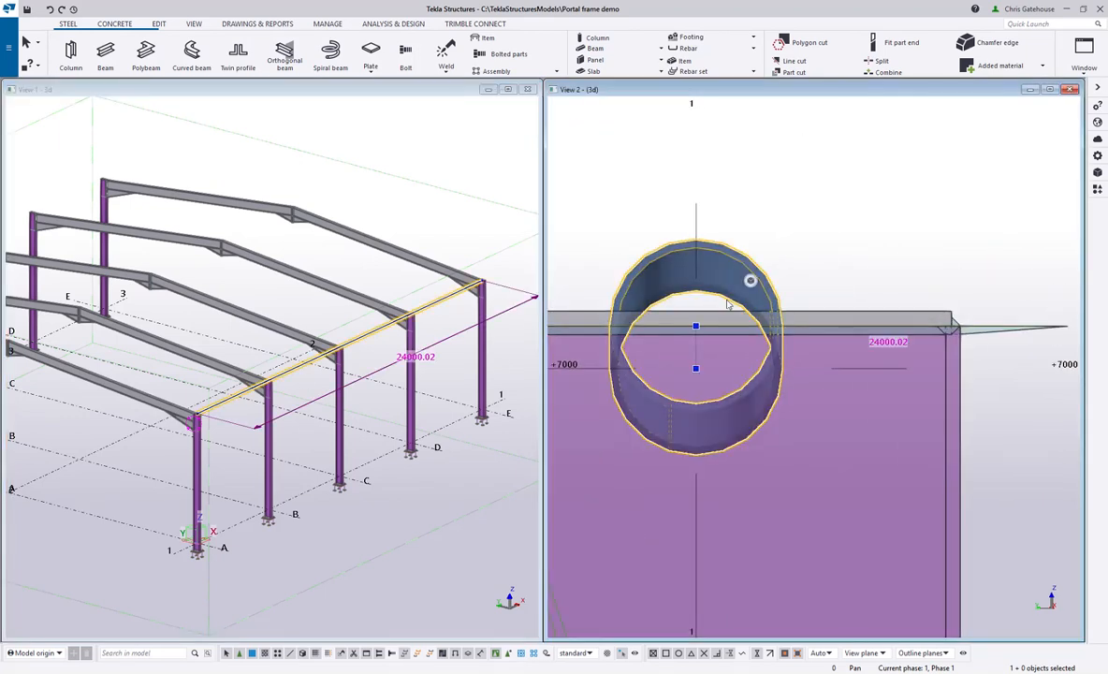
pyautogui.scroll(4, 693, 374)
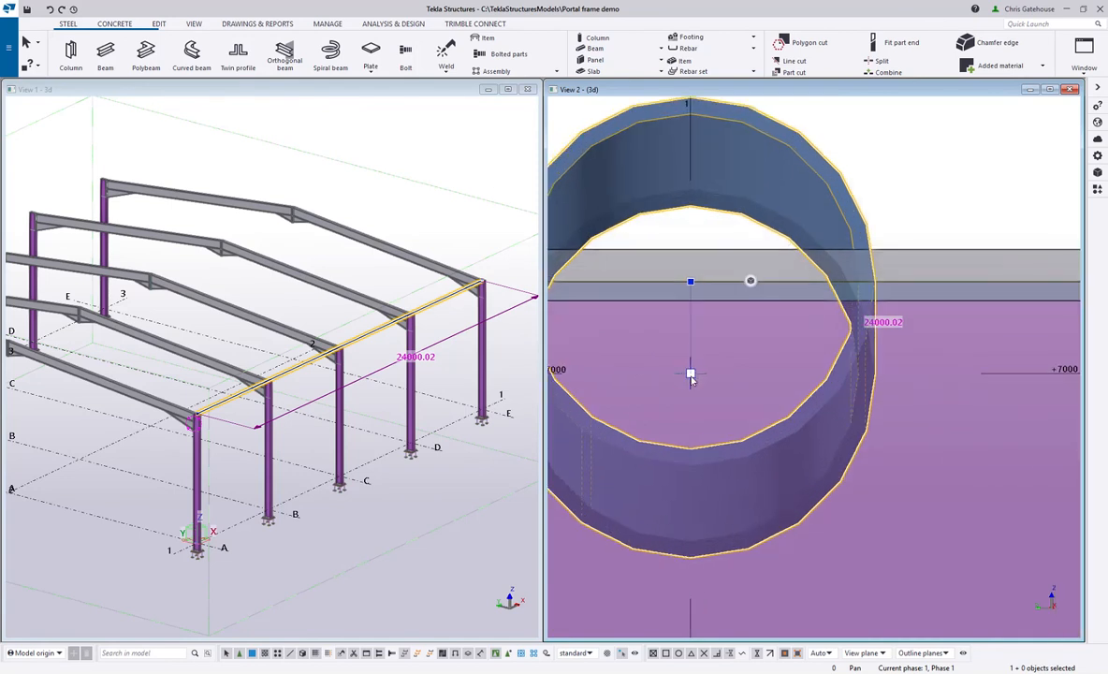
pyautogui.moveTo(691, 373); pyautogui.dragTo(691, 282)
pyautogui.scroll(-1, 786, 308)
pyautogui.scroll(-2, 809, 272)
pyautogui.click(816, 194)
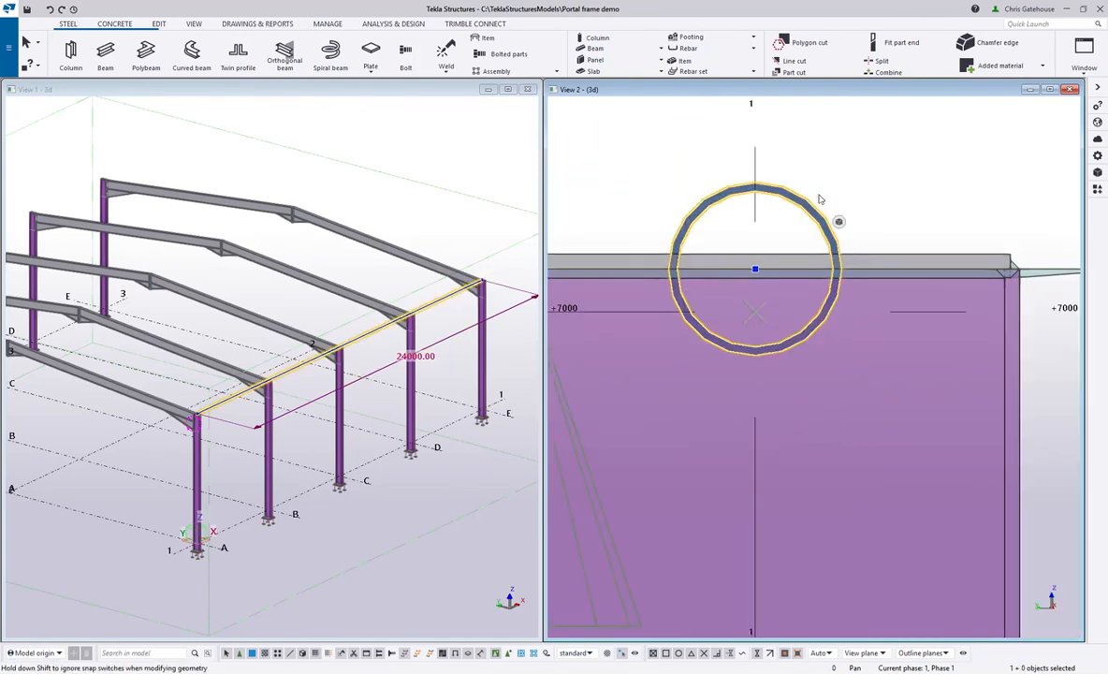
pyautogui.scroll(-2, 824, 198)
pyautogui.click(985, 354)
# Maximize the frame elevation view and examine the rafter and eaves haunch at grid line 1
pyautogui.scroll(-8, 986, 352)
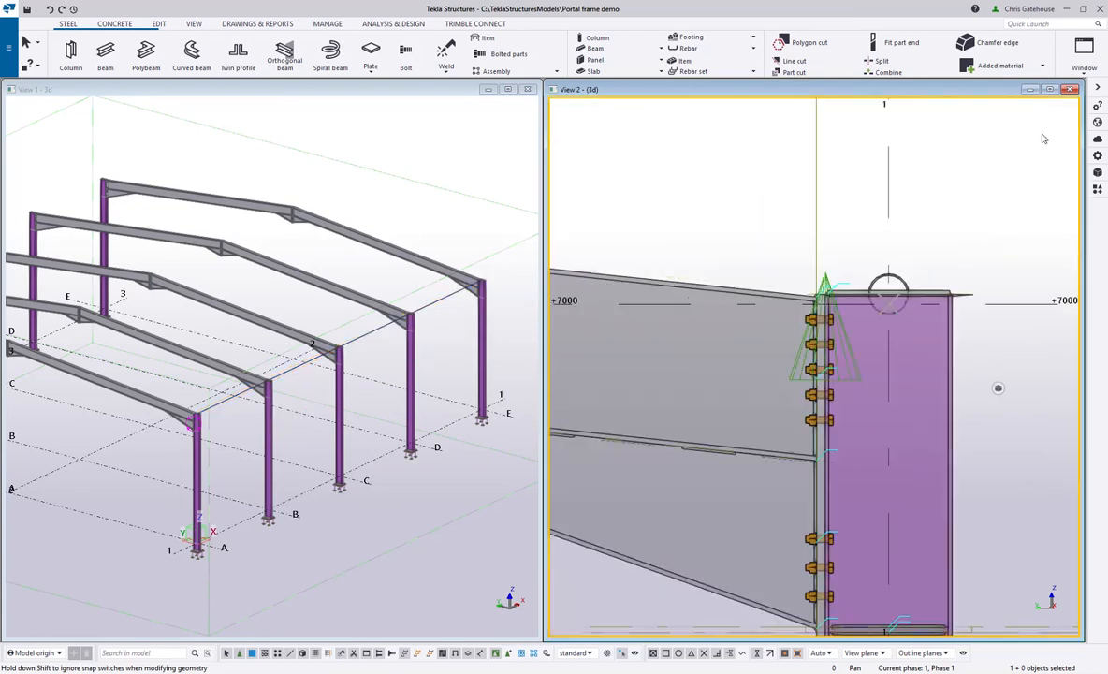
pyautogui.scroll(-5, 1011, 349)
pyautogui.scroll(5, 1004, 321)
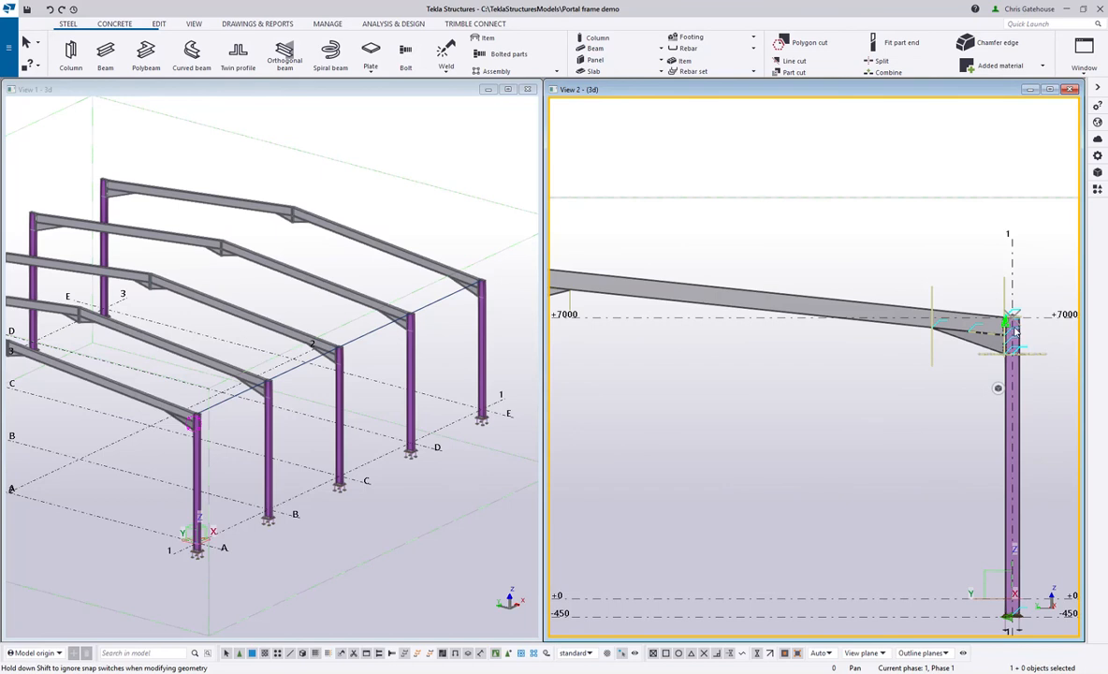
pyautogui.scroll(5, 1014, 326)
pyautogui.scroll(-4, 964, 323)
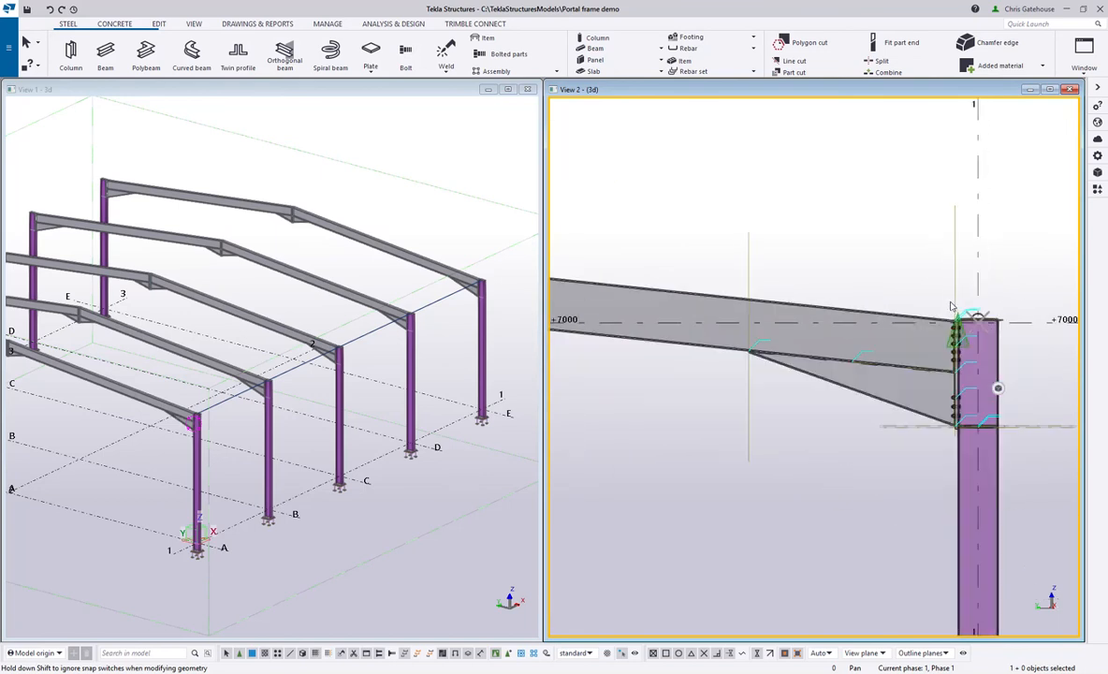
pyautogui.doubleClick(896, 90)
pyautogui.scroll(-3, 824, 280)
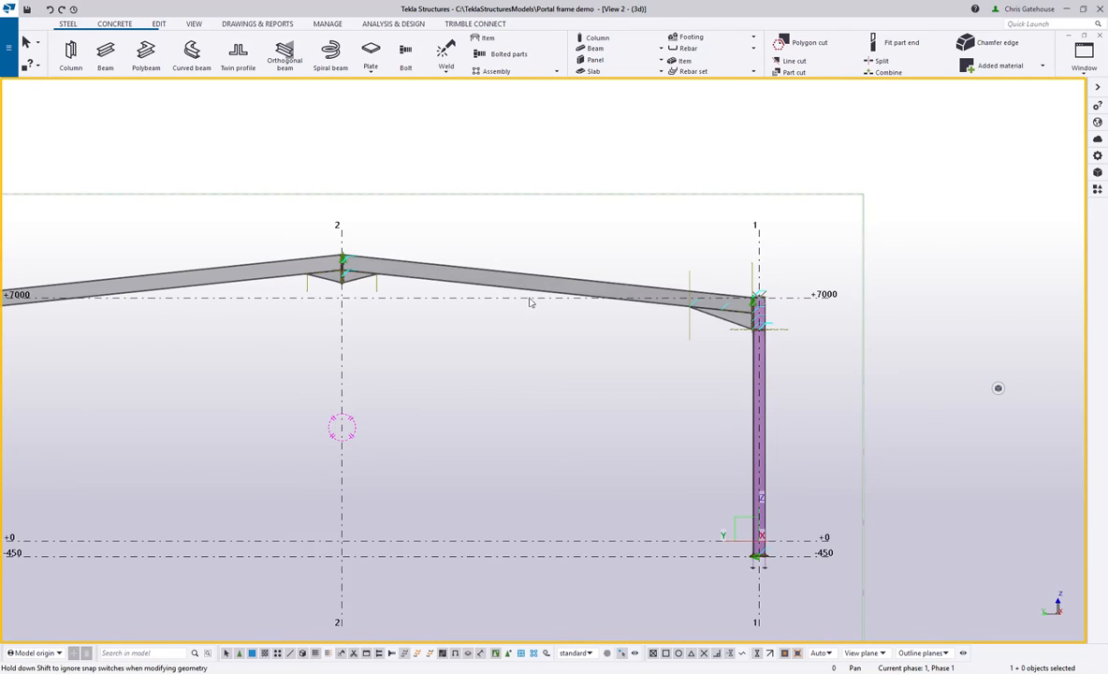
pyautogui.scroll(3, 623, 290)
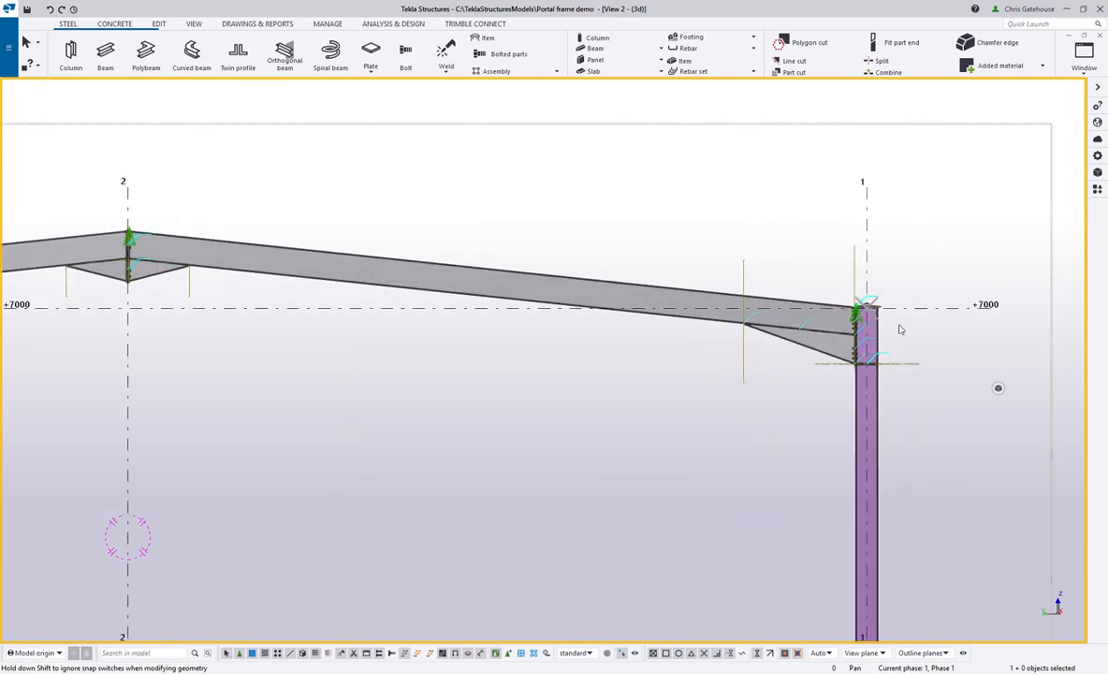
pyautogui.scroll(2, 963, 353)
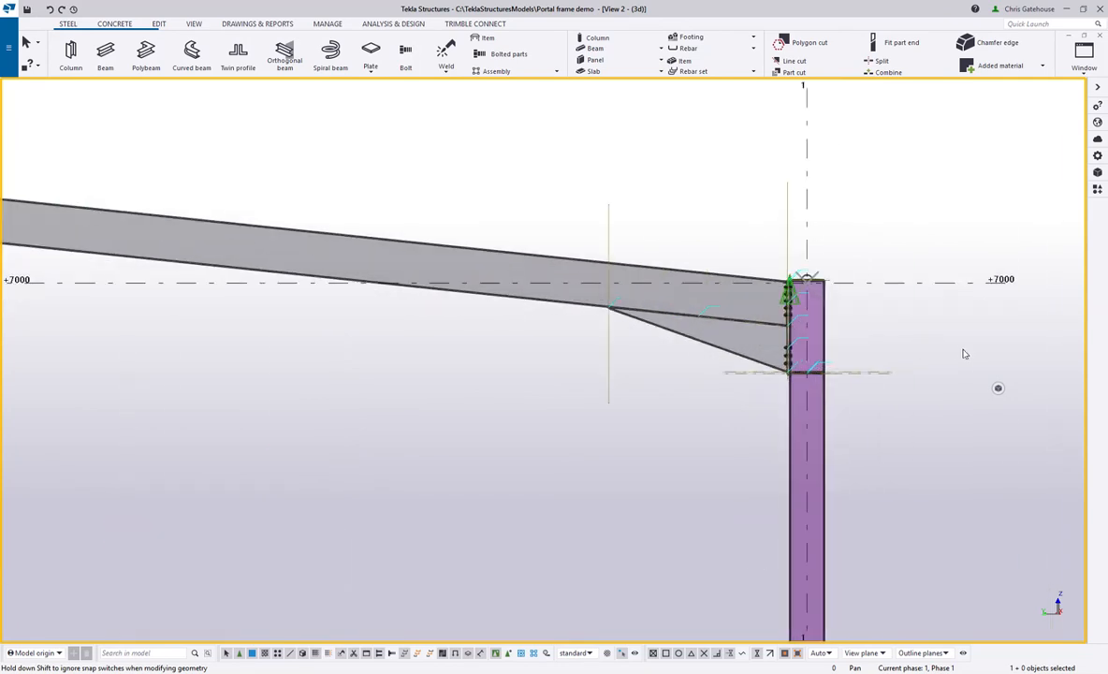
# Draw a construction line along the rafter's top edge from its eaves end at grid line 1 to the apex at grid line 2
pyautogui.click(159, 24)
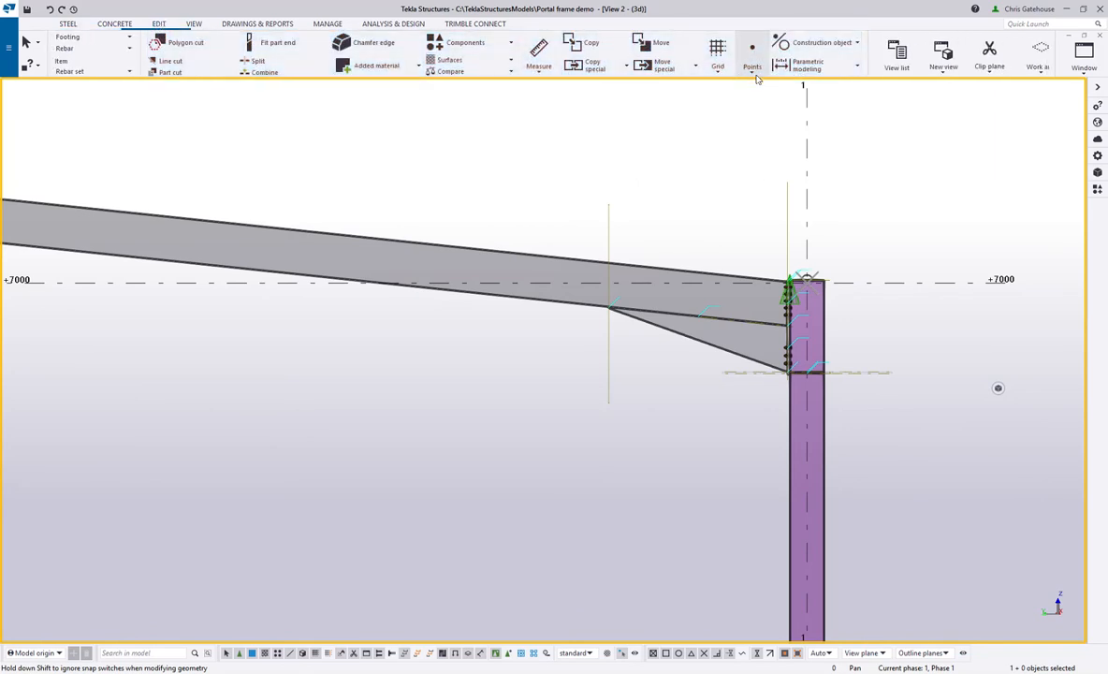
pyautogui.click(757, 79)
pyautogui.scroll(3, 821, 271)
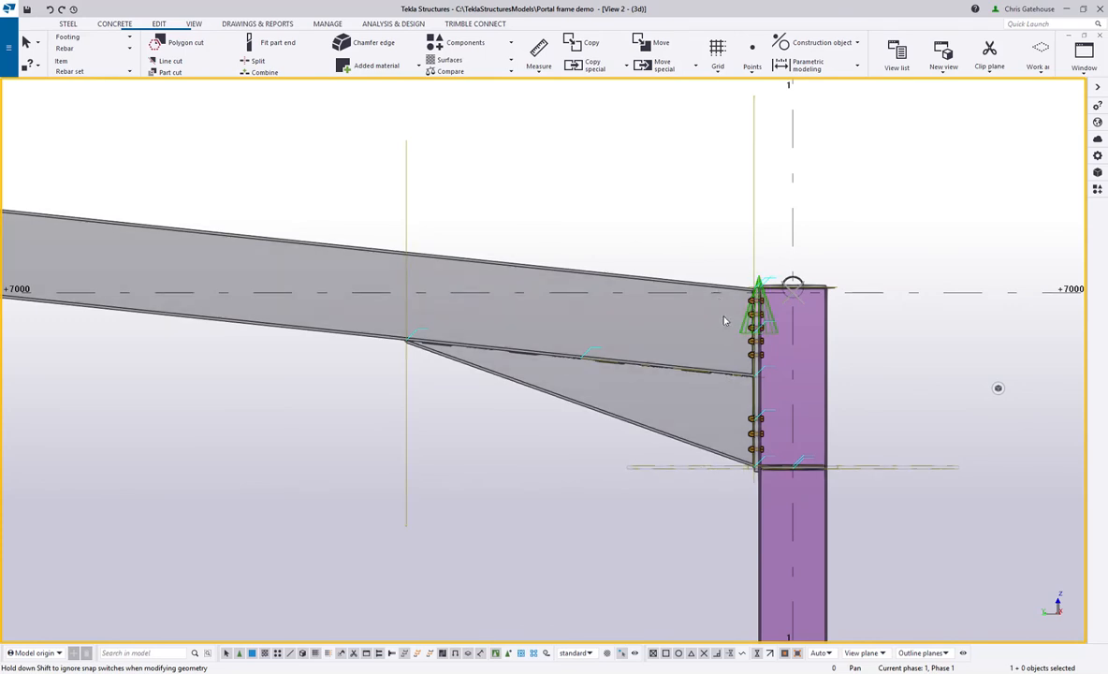
pyautogui.scroll(-2, 669, 292)
pyautogui.click(829, 44)
pyautogui.click(796, 66)
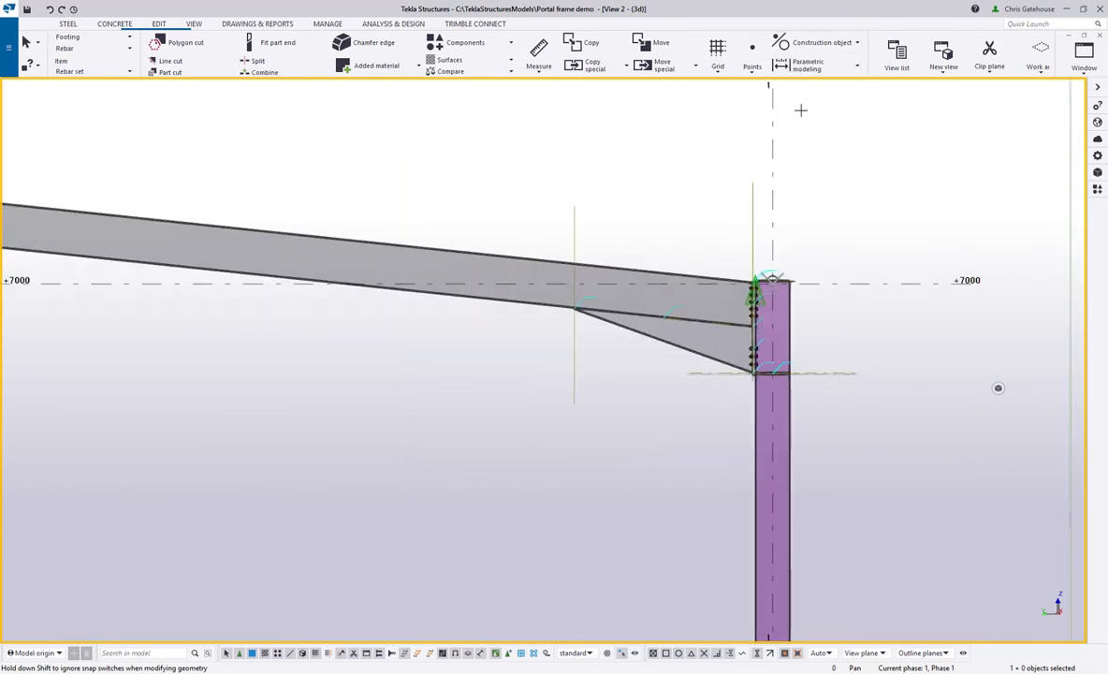
pyautogui.scroll(4, 767, 272)
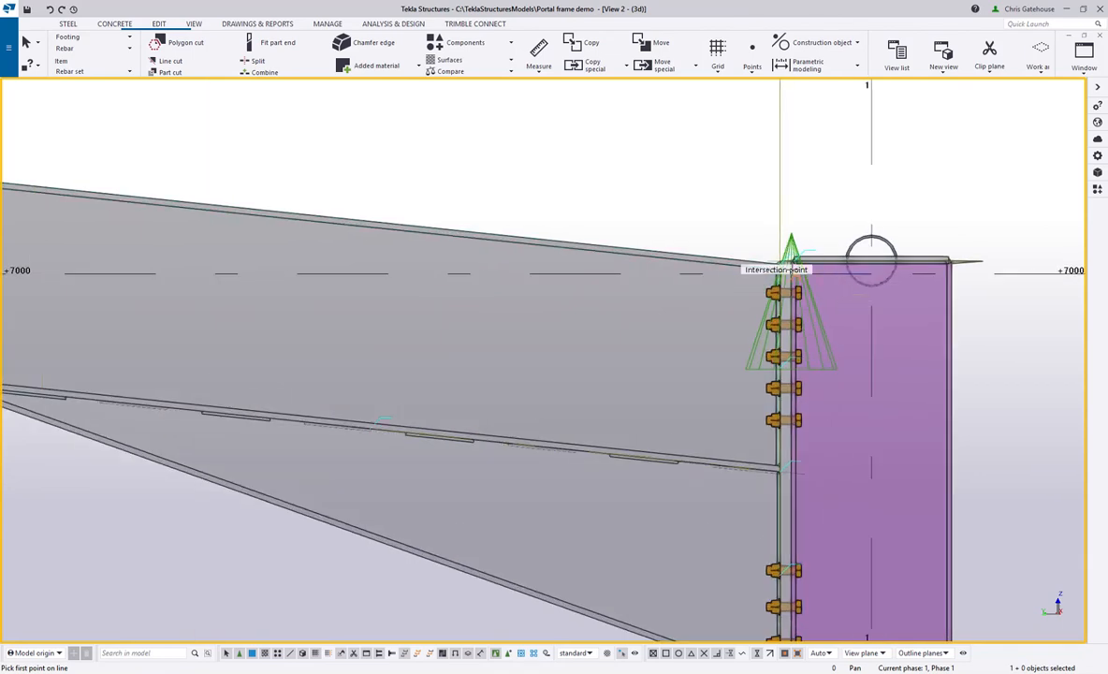
pyautogui.scroll(2, 775, 260)
pyautogui.click(775, 260)
pyautogui.scroll(-6, 936, 272)
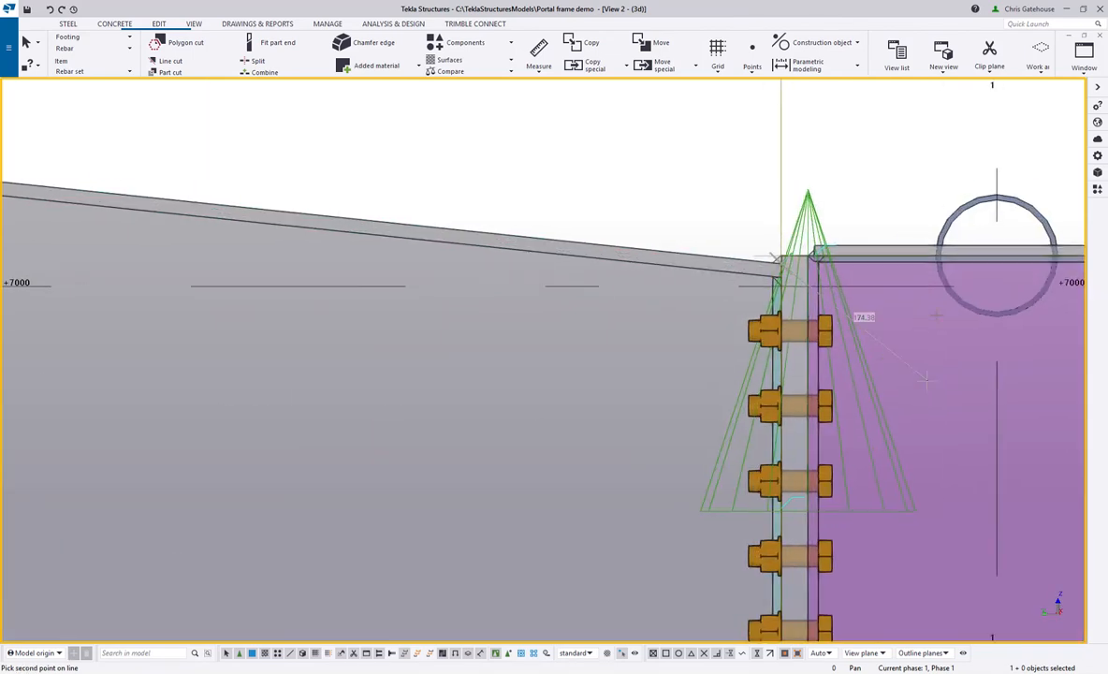
pyautogui.scroll(4, 520, 267)
pyautogui.click(512, 266)
pyautogui.scroll(4, 187, 240)
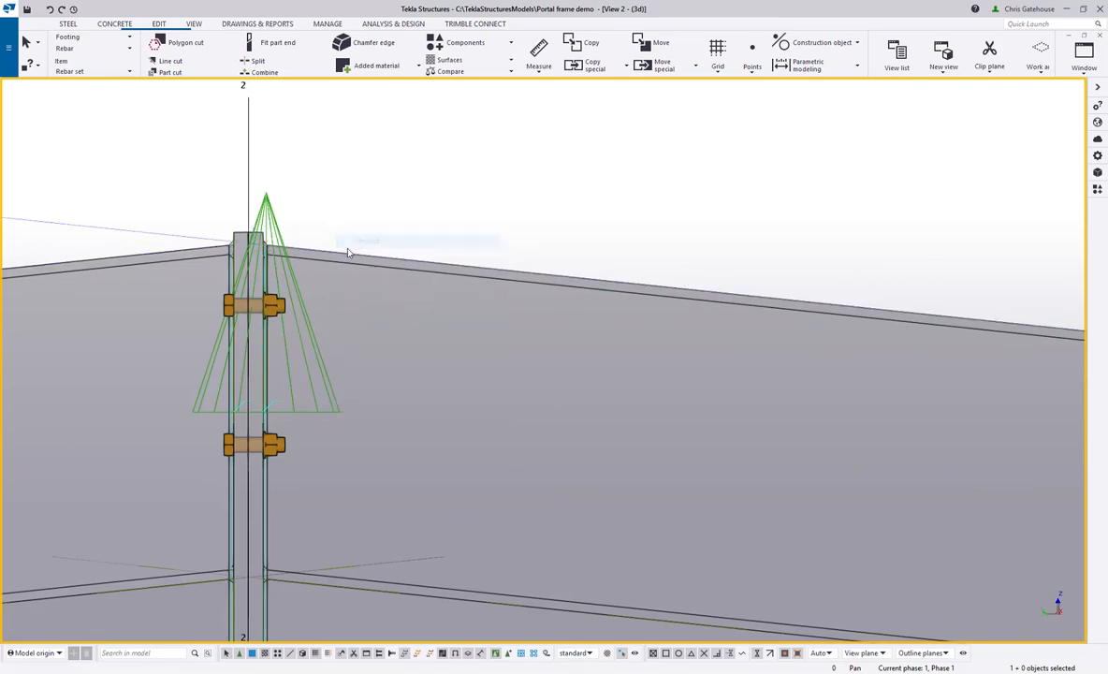
pyautogui.rightClick(347, 254)
# Move the construction line 100 mm down into the rafter, perpendicular to its slope
pyautogui.click(374, 259)
pyautogui.rightClick(198, 235)
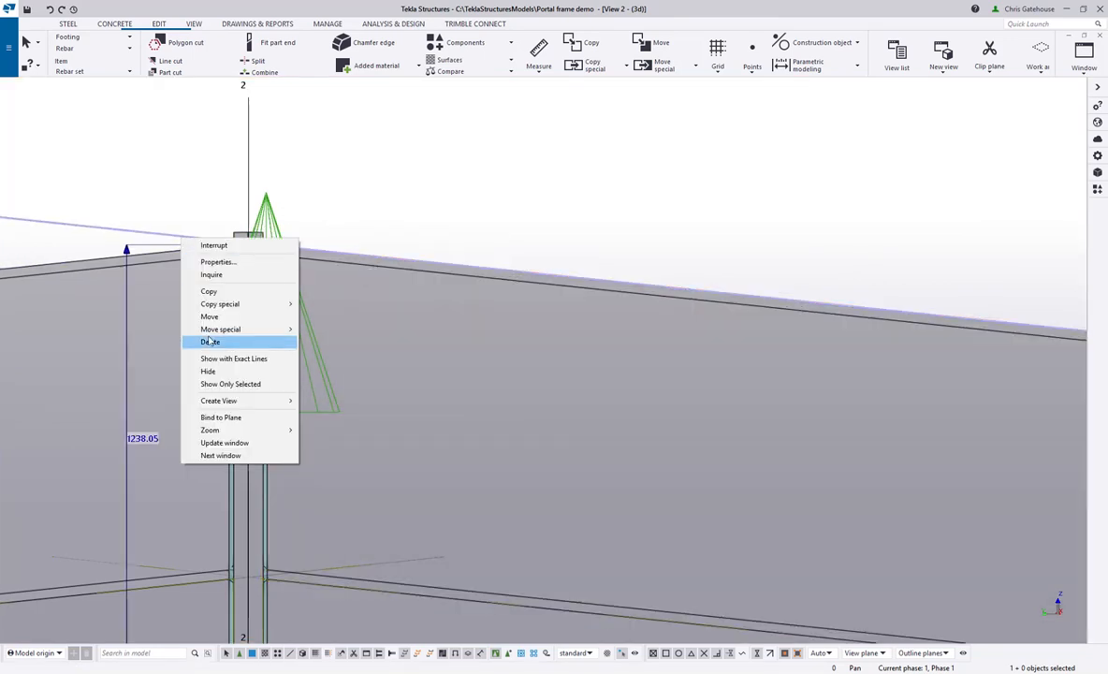
pyautogui.click(211, 316)
pyautogui.click(607, 278)
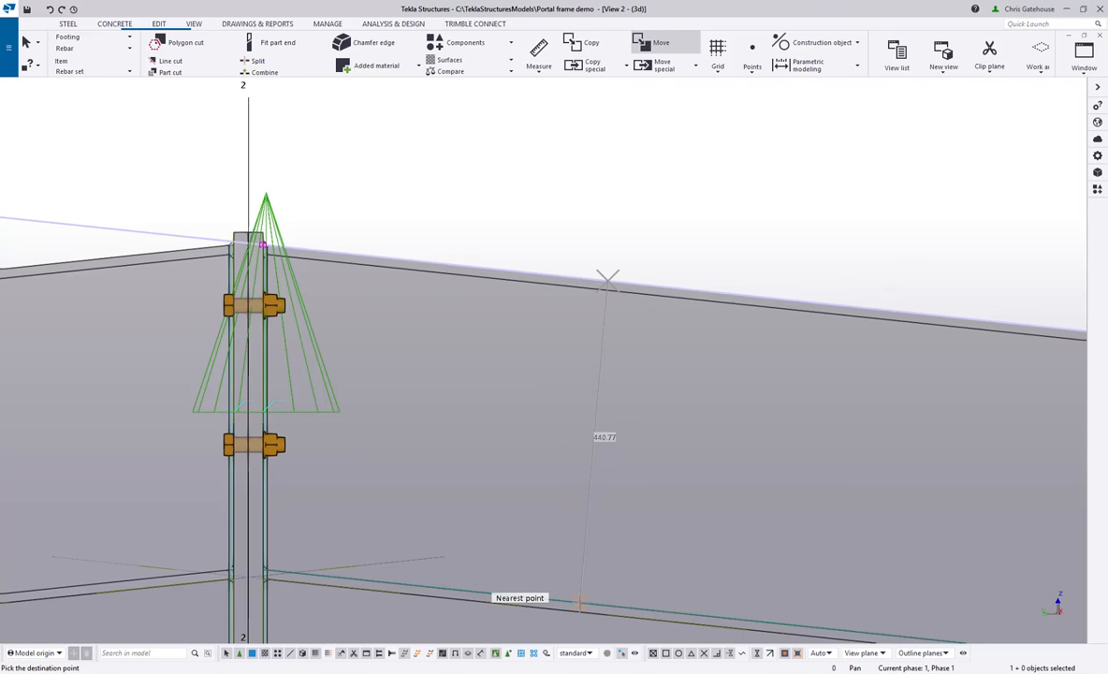
pyautogui.write('100')
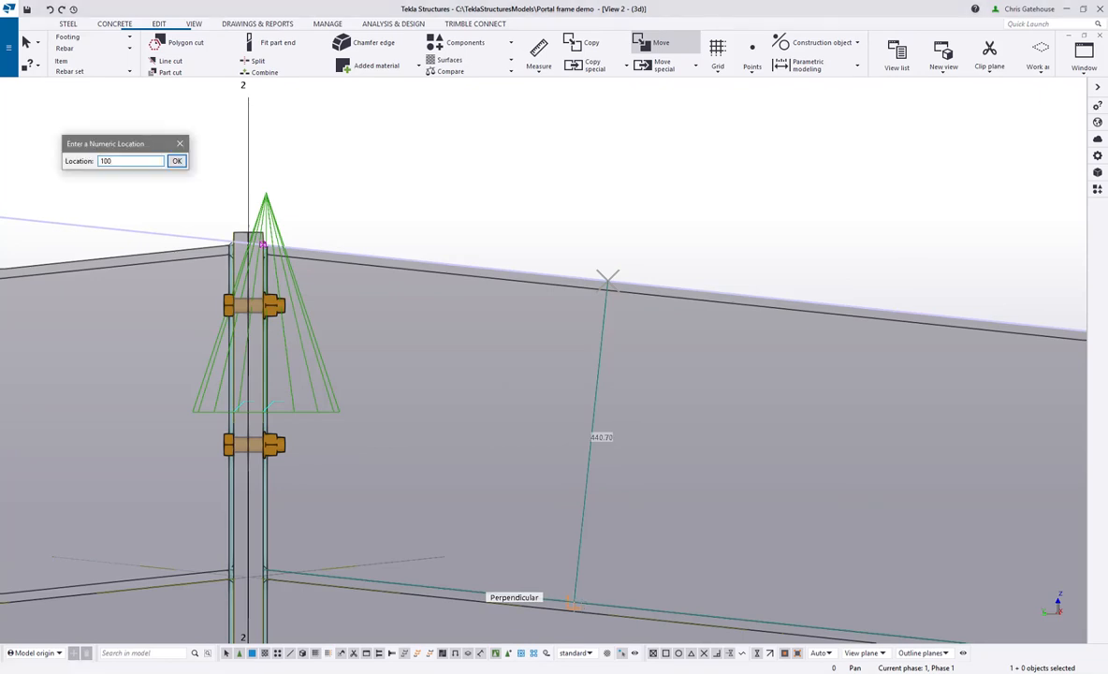
pyautogui.press('Return')
pyautogui.scroll(-3, 486, 308)
pyautogui.scroll(-8, 168, 117)
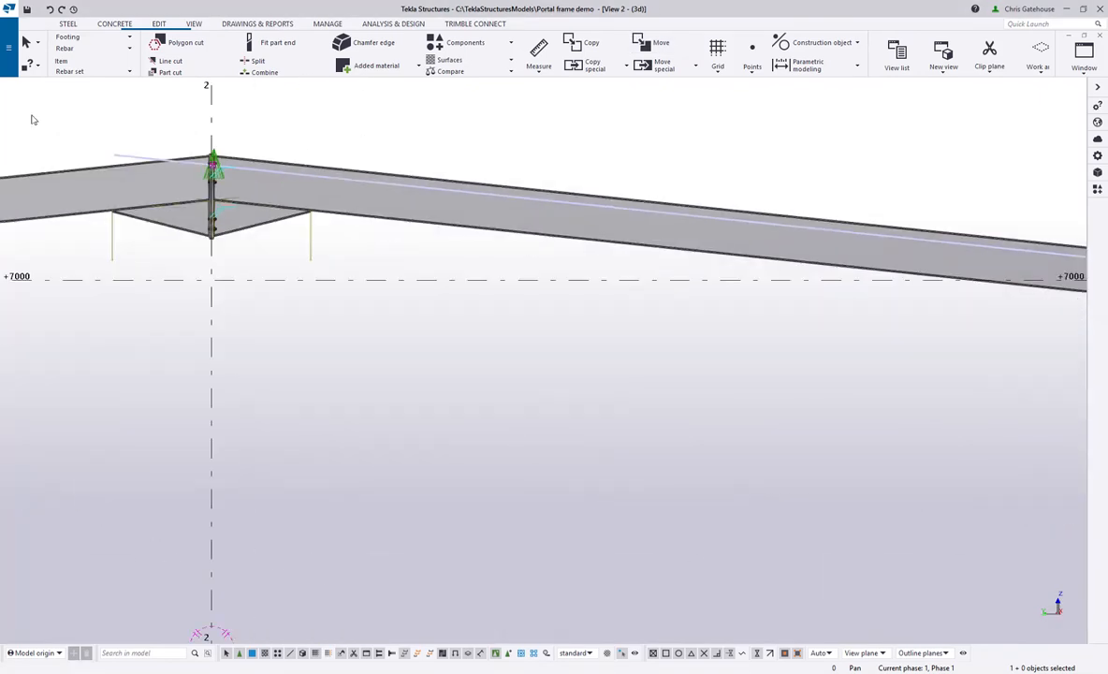
# Move the tubular eaves tie down from the column top to where the construction line crosses grid line 1
pyautogui.scroll(9, 655, 228)
pyautogui.scroll(2, 791, 232)
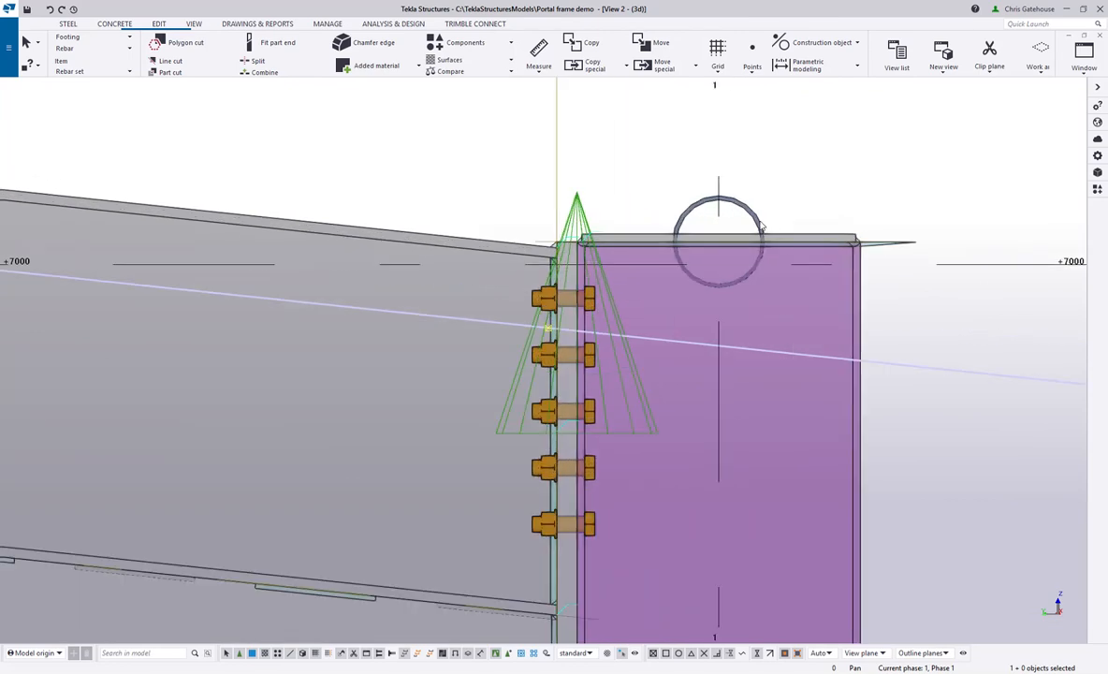
pyautogui.rightClick(759, 213)
pyautogui.click(786, 311)
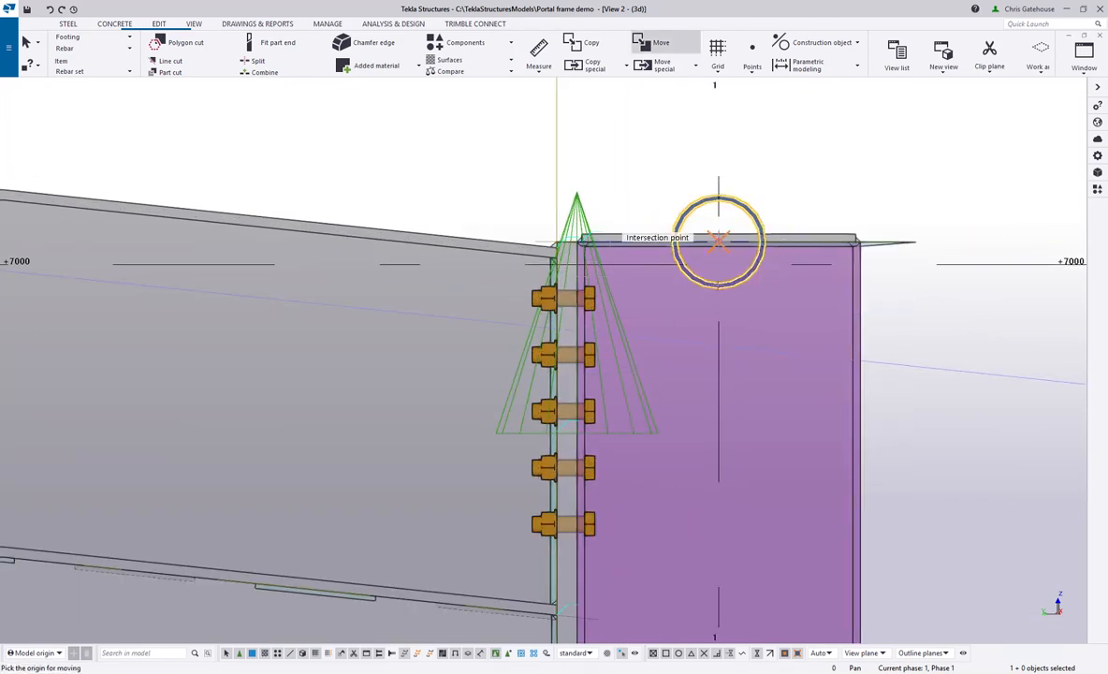
pyautogui.click(718, 241)
pyautogui.scroll(5, 718, 242)
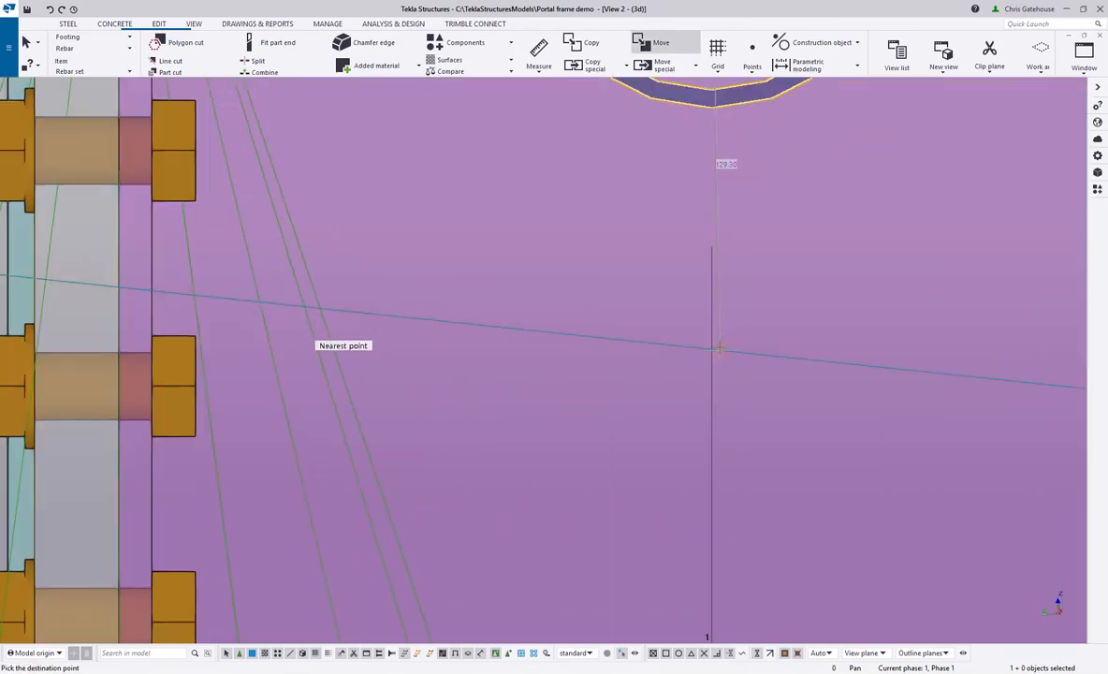
pyautogui.click(711, 350)
pyautogui.scroll(-6, 711, 350)
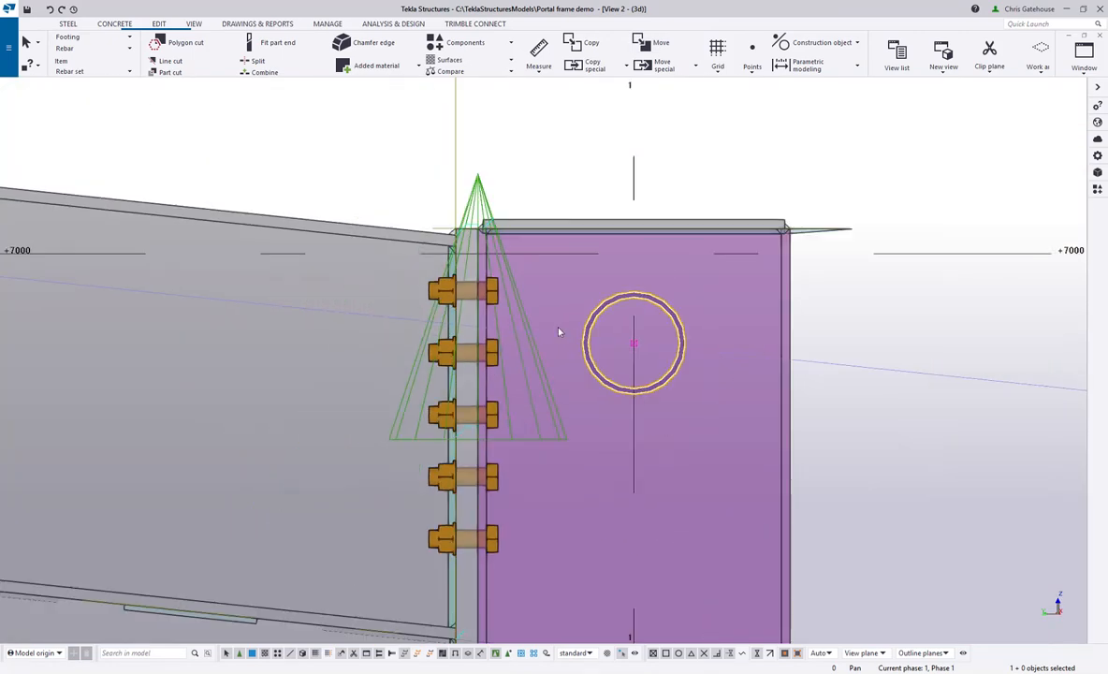
pyautogui.click(682, 348)
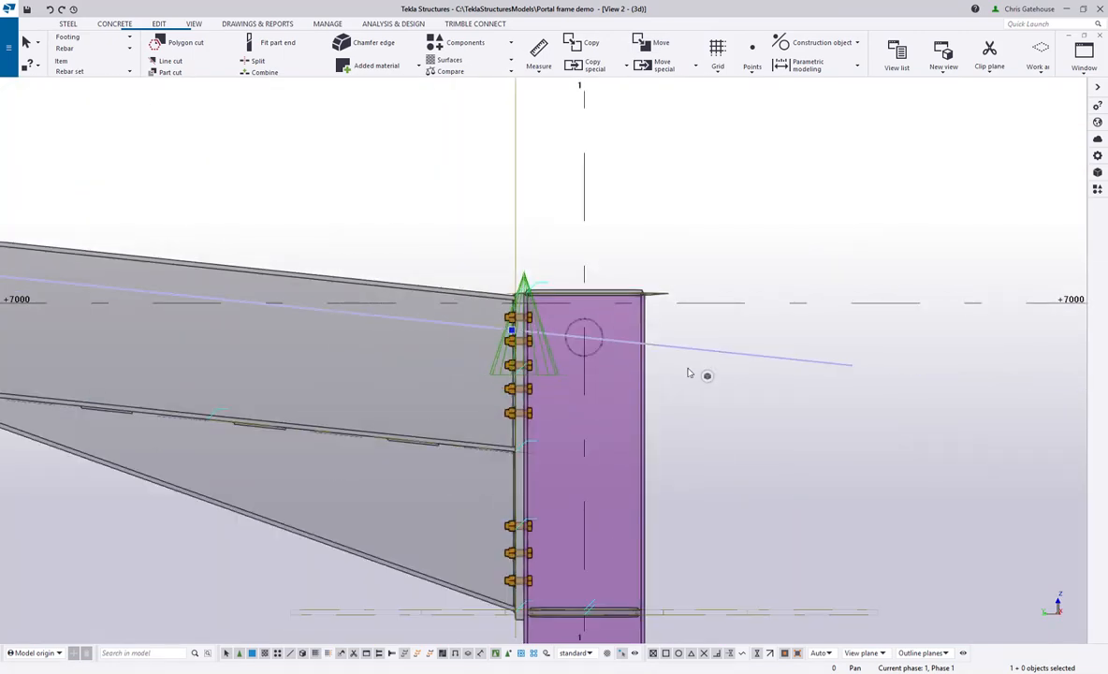
# Create a point at the intersection of the rafter and column part axes on grid line 1
pyautogui.click(752, 67)
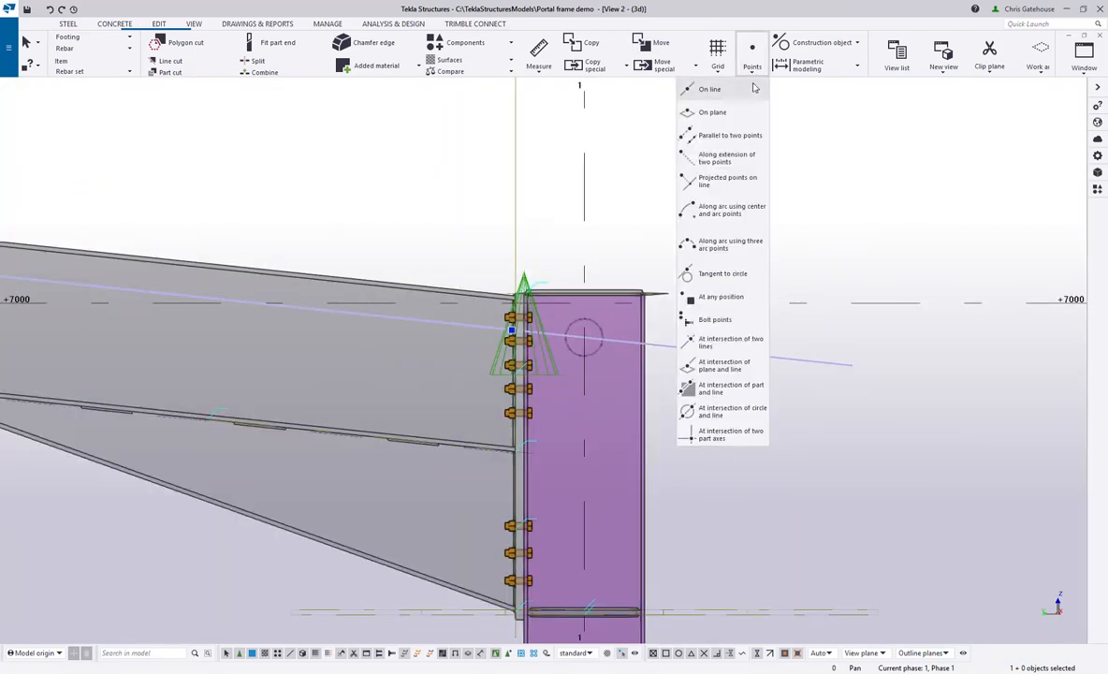
pyautogui.click(712, 437)
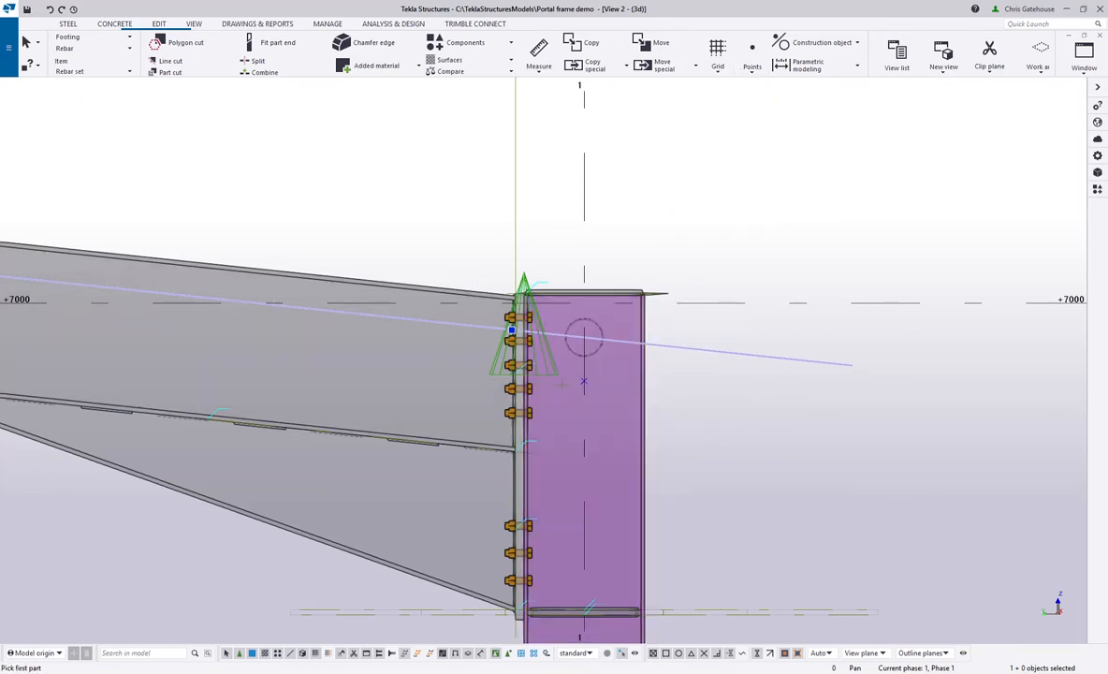
pyautogui.rightClick(629, 343)
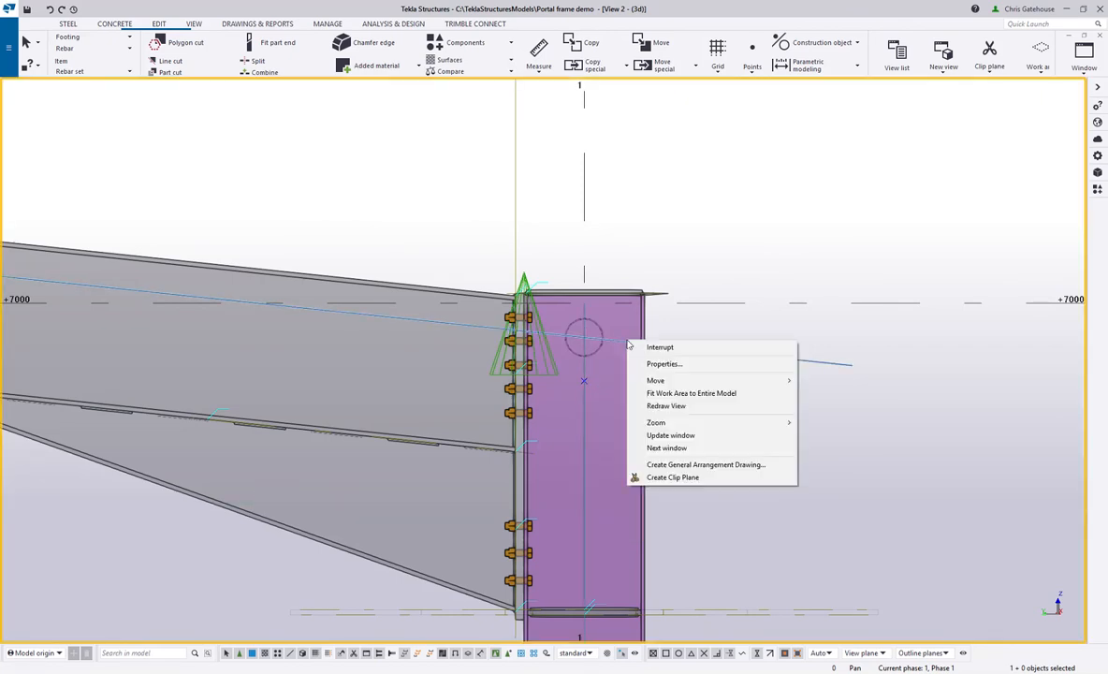
pyautogui.rightClick(571, 316)
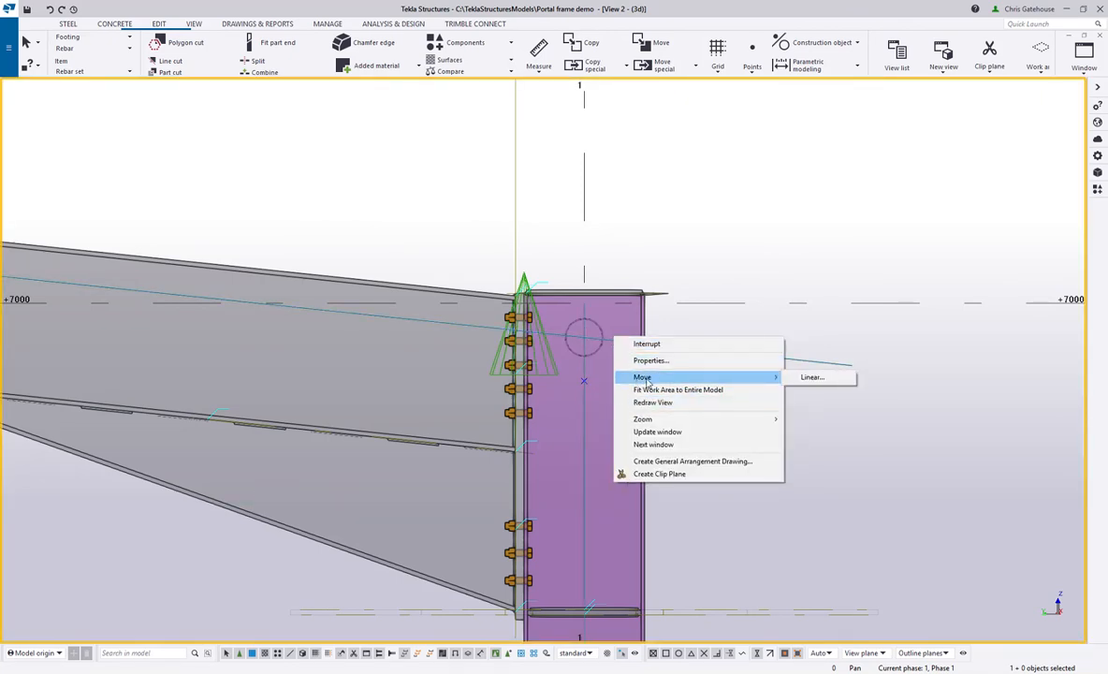
# Move the construction line down onto the point where the rafter and column axes intersect
pyautogui.click(609, 341)
pyautogui.rightClick(609, 343)
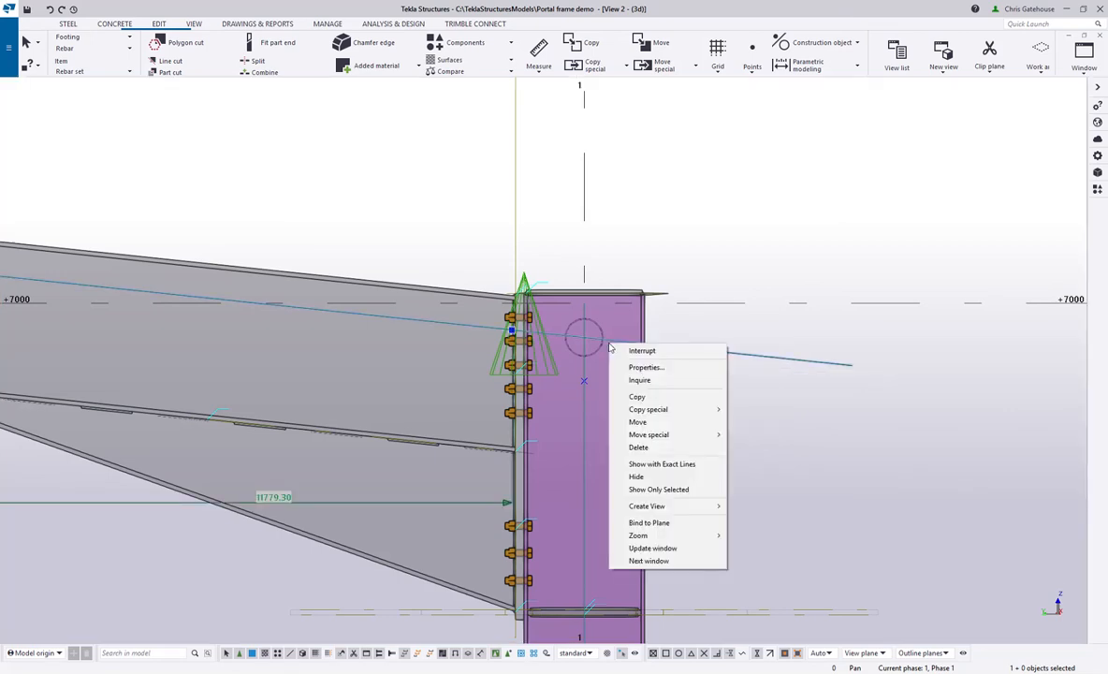
pyautogui.click(641, 422)
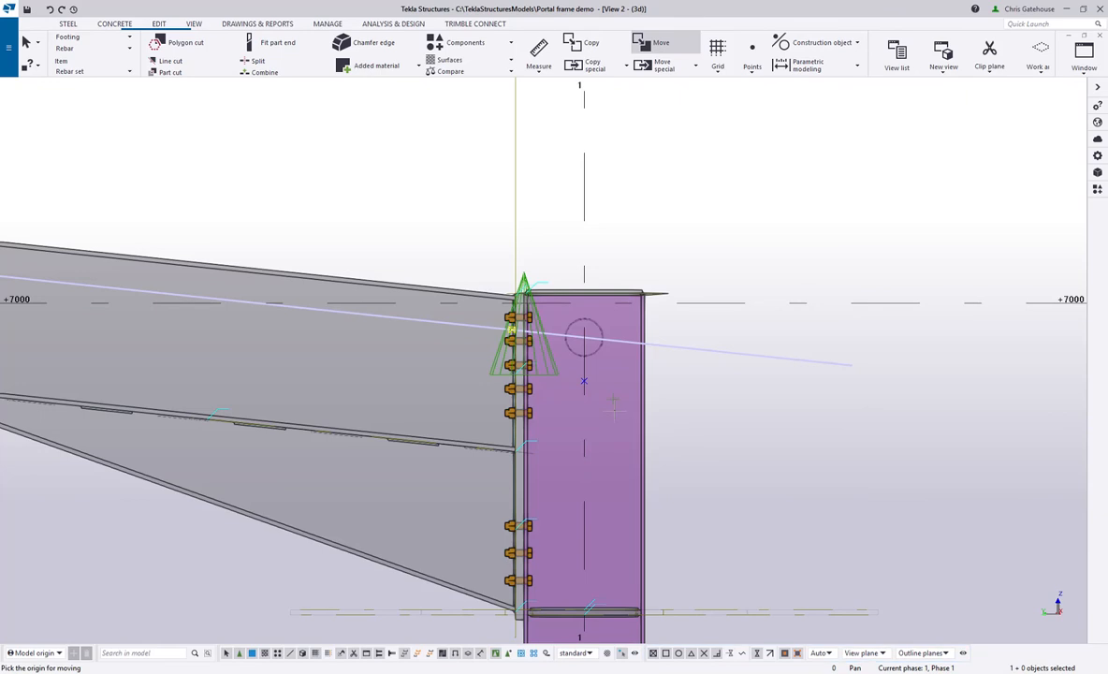
# Move the tubular eaves tie from its current centre to the intersection point of the rafter and column axes
pyautogui.scroll(2, 596, 351)
pyautogui.rightClick(596, 351)
pyautogui.click(622, 99)
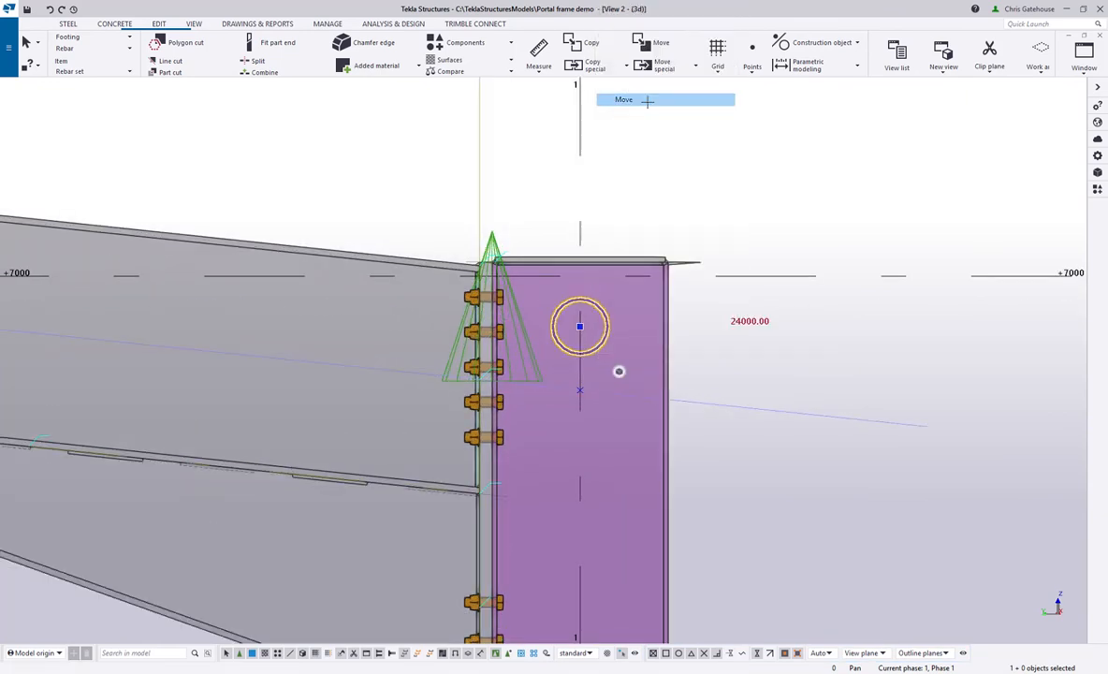
pyautogui.click(580, 324)
pyautogui.click(579, 390)
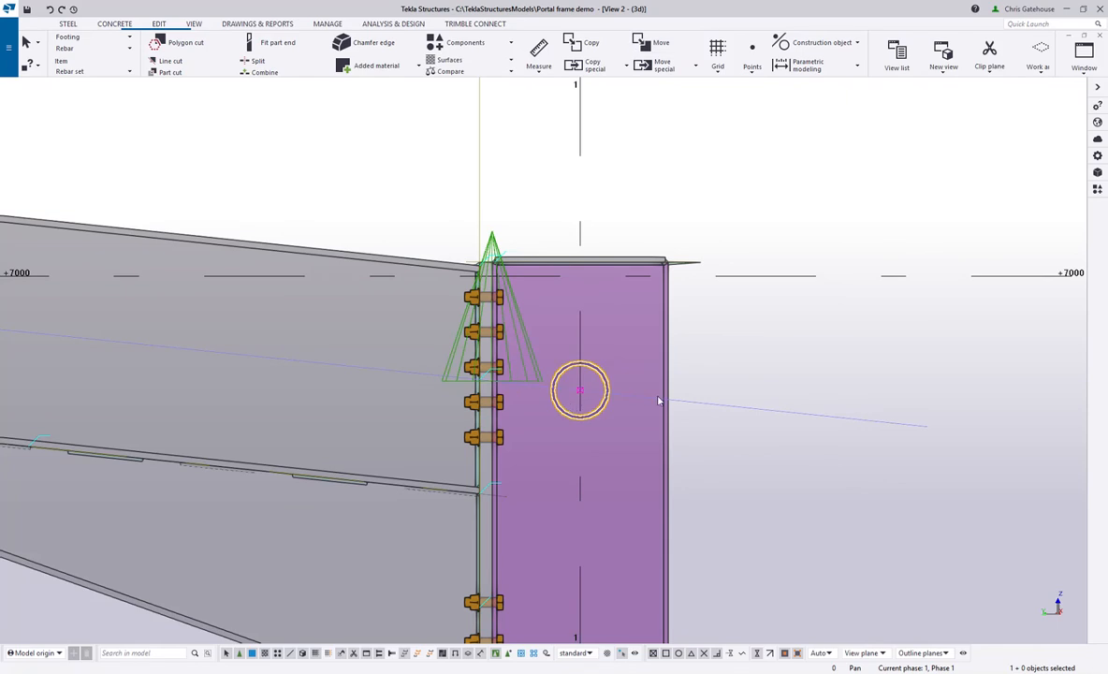
pyautogui.scroll(-5, 882, 350)
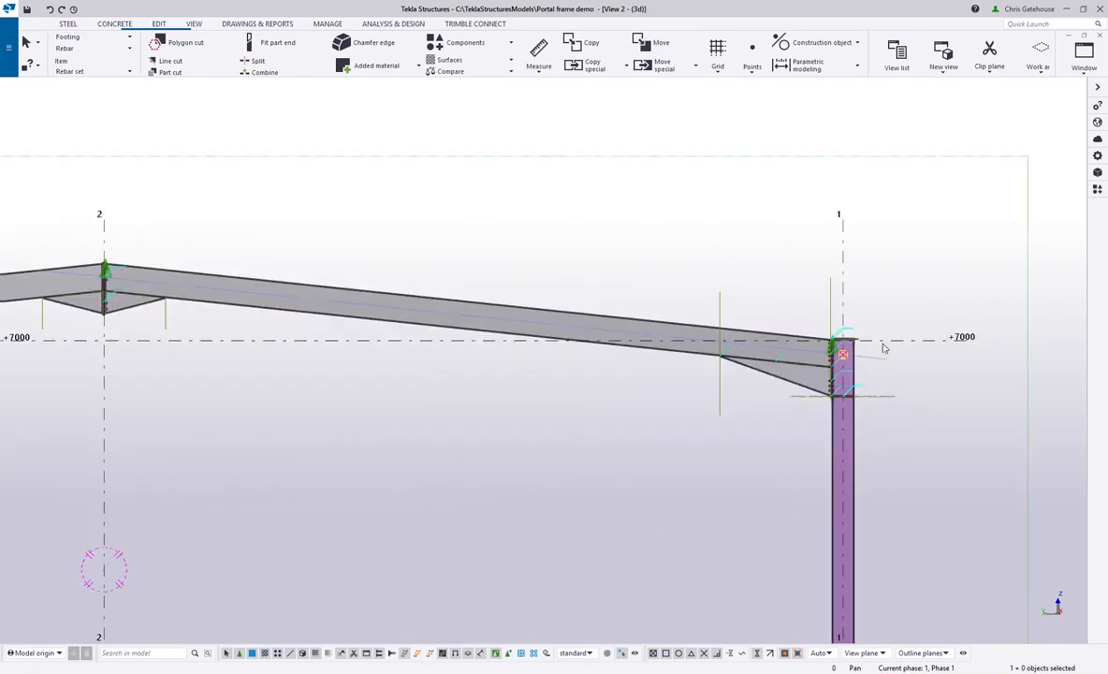
# Show the 3D and elevation views together, examine the eaves tie and the apex connection, and maximize the elevation
pyautogui.click(1084, 36)
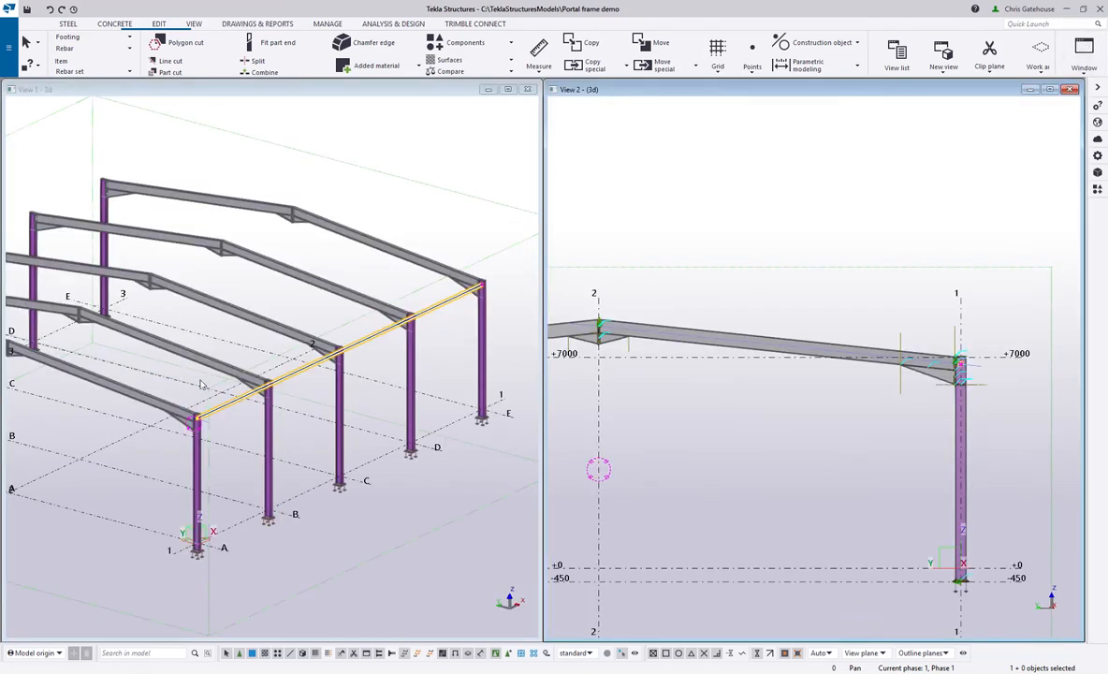
pyautogui.scroll(3, 199, 383)
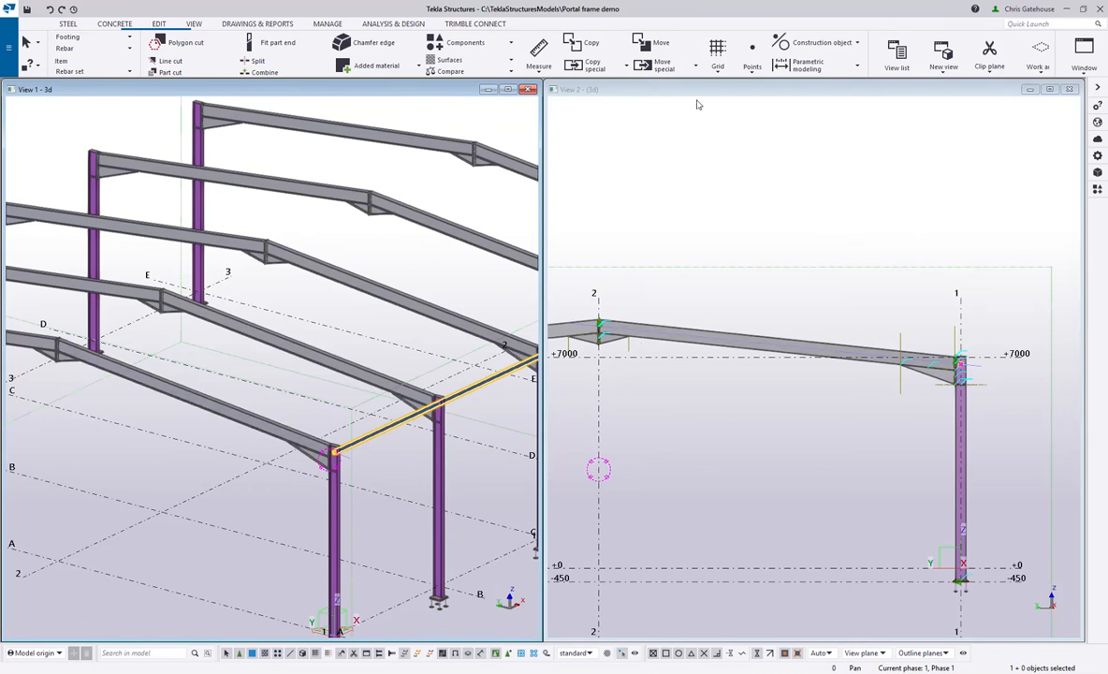
pyautogui.scroll(5, 599, 316)
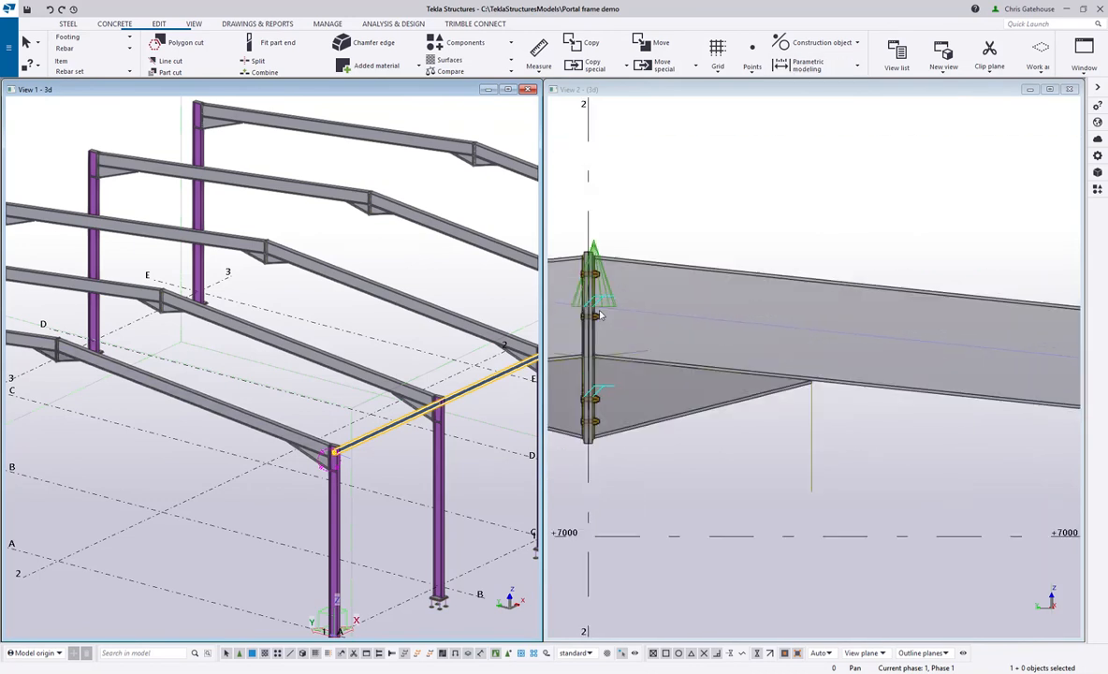
pyautogui.scroll(3, 600, 315)
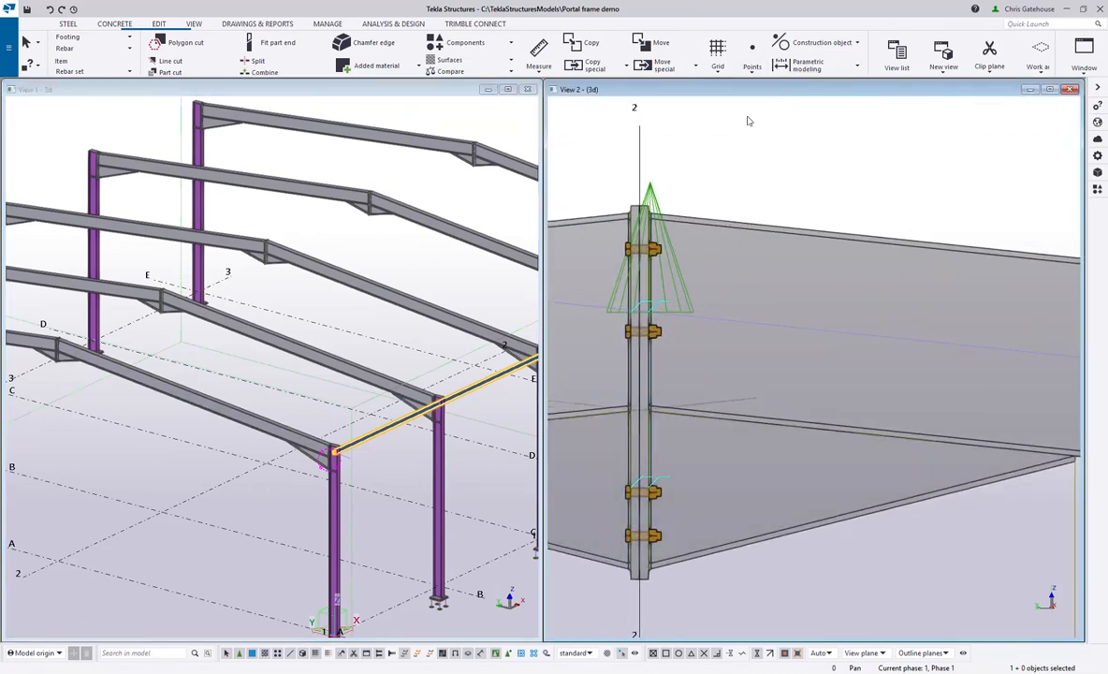
pyautogui.scroll(-6, 748, 120)
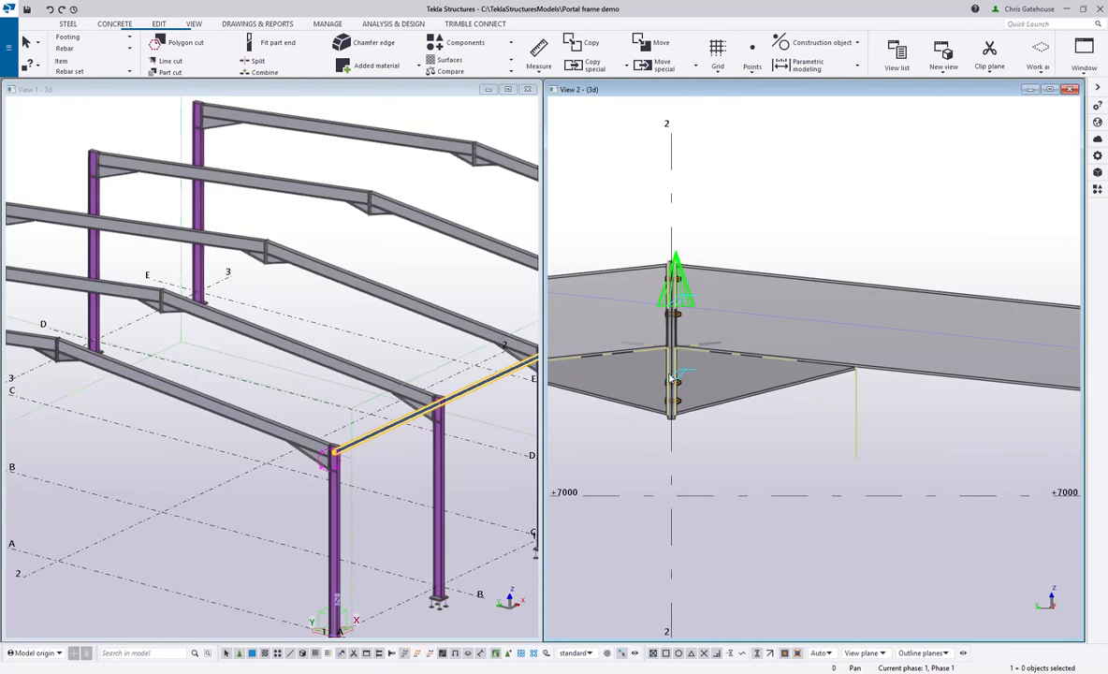
pyautogui.click(913, 70)
pyautogui.doubleClick(915, 88)
pyautogui.click(287, 138)
pyautogui.rightClick(325, 133)
pyautogui.click(368, 138)
# Create a point on the construction line 200 mm from the rafter's apex end, on the side towards grid line 1, using extension of two points
pyautogui.click(760, 65)
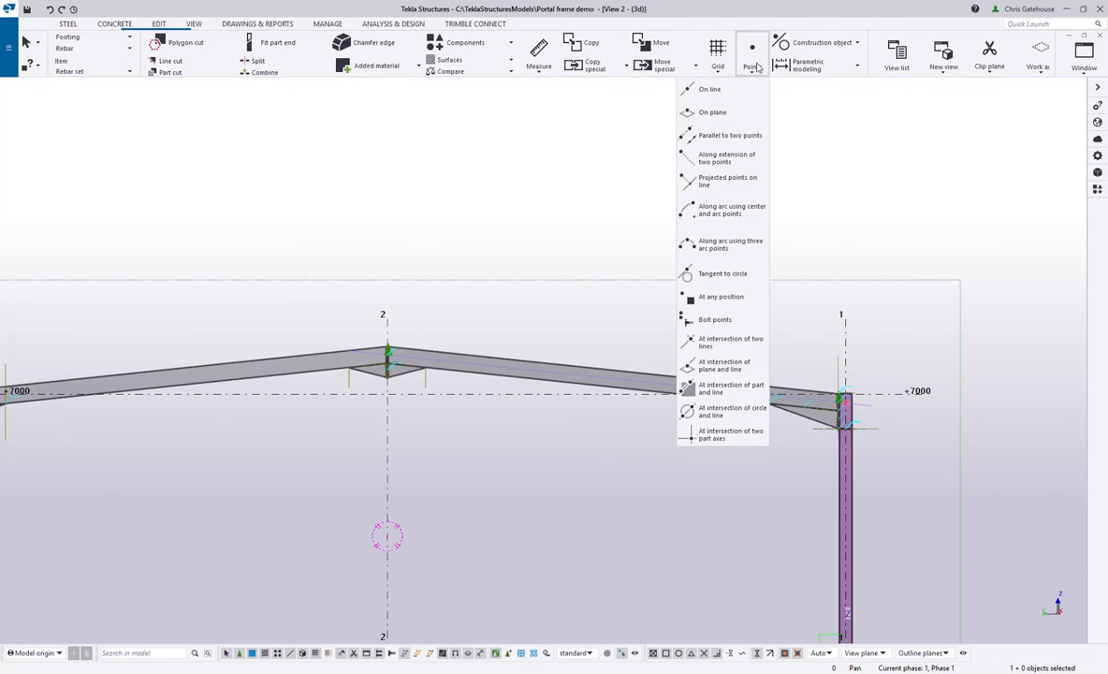
pyautogui.click(703, 158)
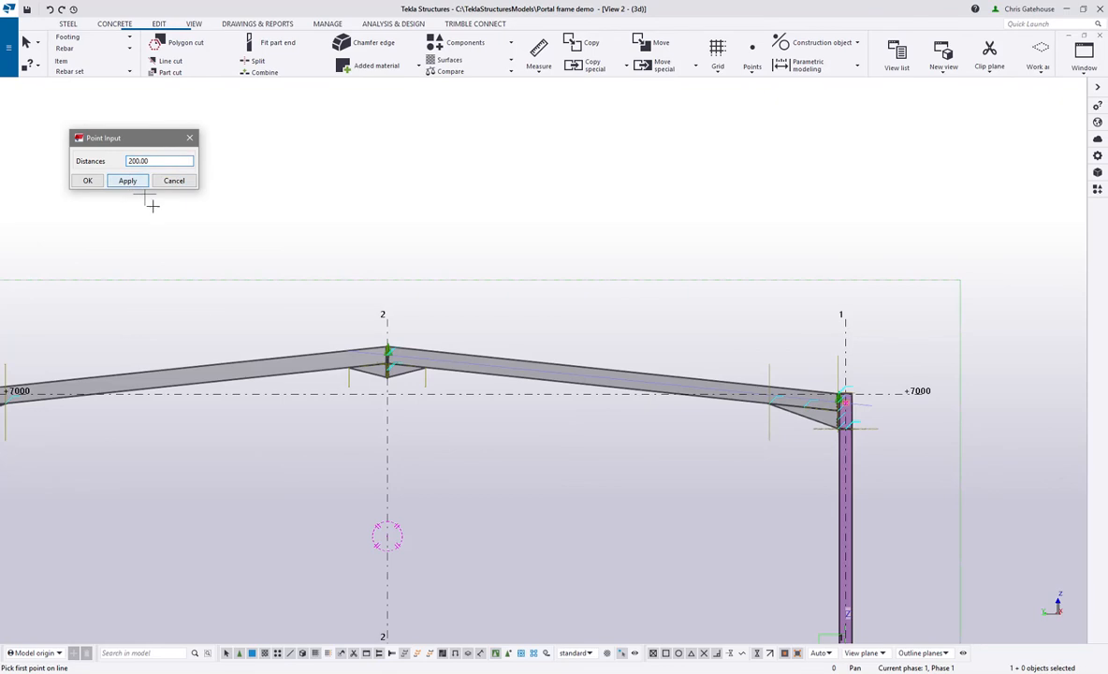
pyautogui.scroll(8, 356, 316)
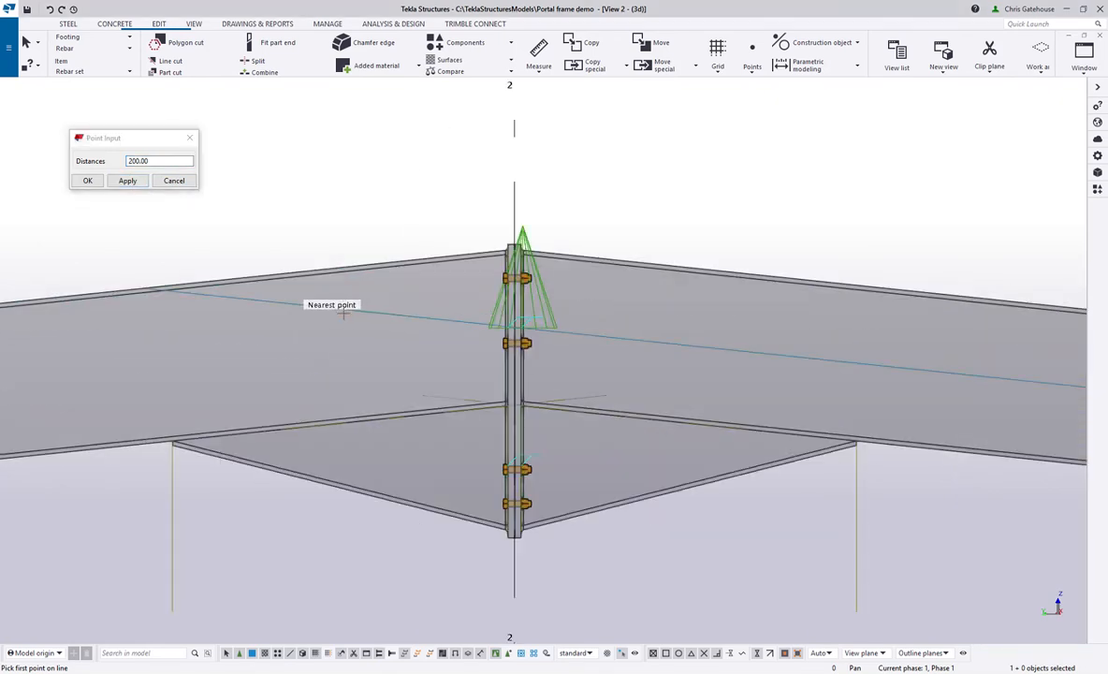
pyautogui.click(345, 316)
pyautogui.scroll(3, 348, 315)
pyautogui.click(489, 310)
pyautogui.scroll(-9, 165, 307)
# Create a point on the construction line 200 mm inward from the rafter's eaves end at the grid line 1 column
pyautogui.scroll(2, 645, 342)
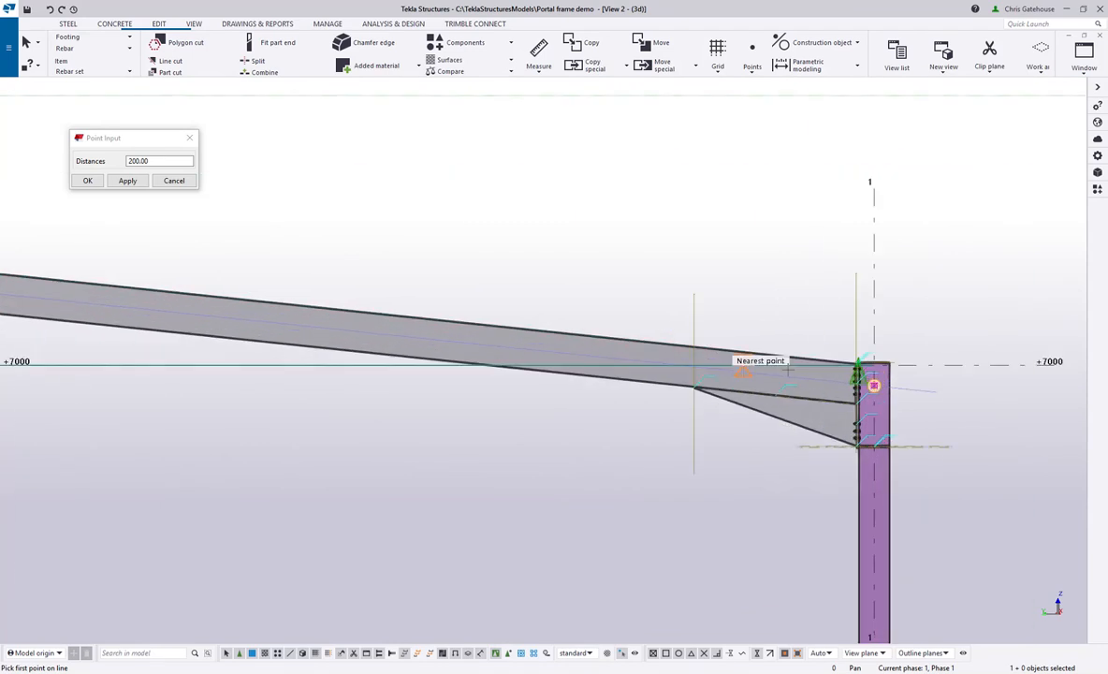
pyautogui.scroll(6, 924, 408)
pyautogui.click(732, 318)
pyautogui.scroll(2, 519, 299)
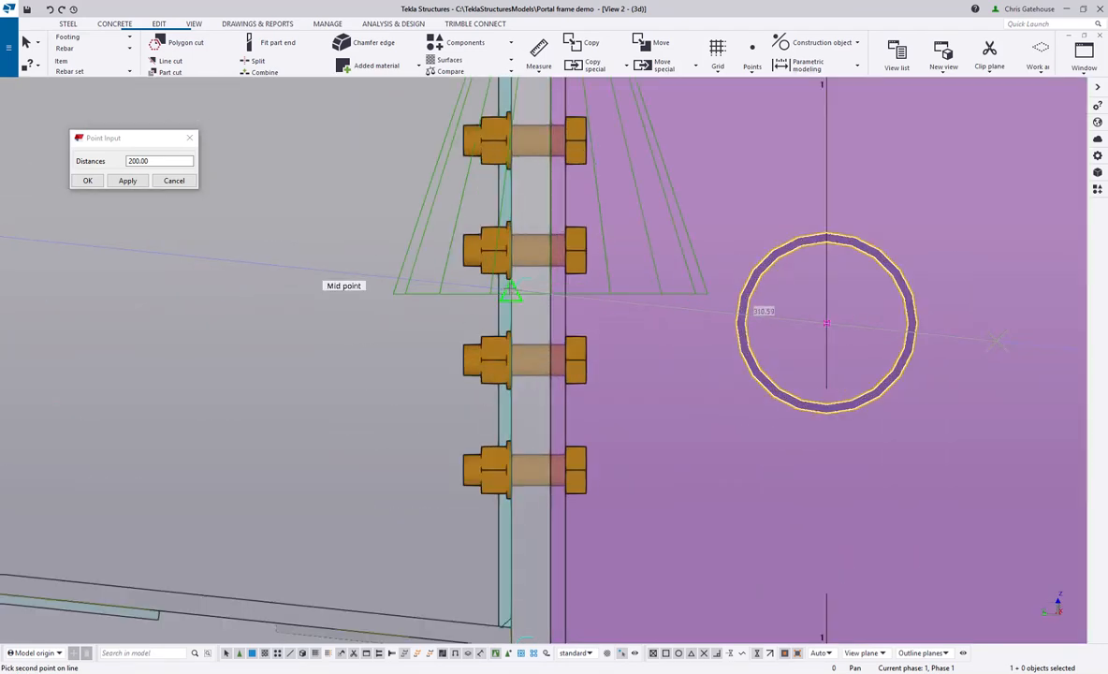
pyautogui.scroll(4, 509, 292)
pyautogui.click(509, 285)
pyautogui.scroll(-10, 509, 285)
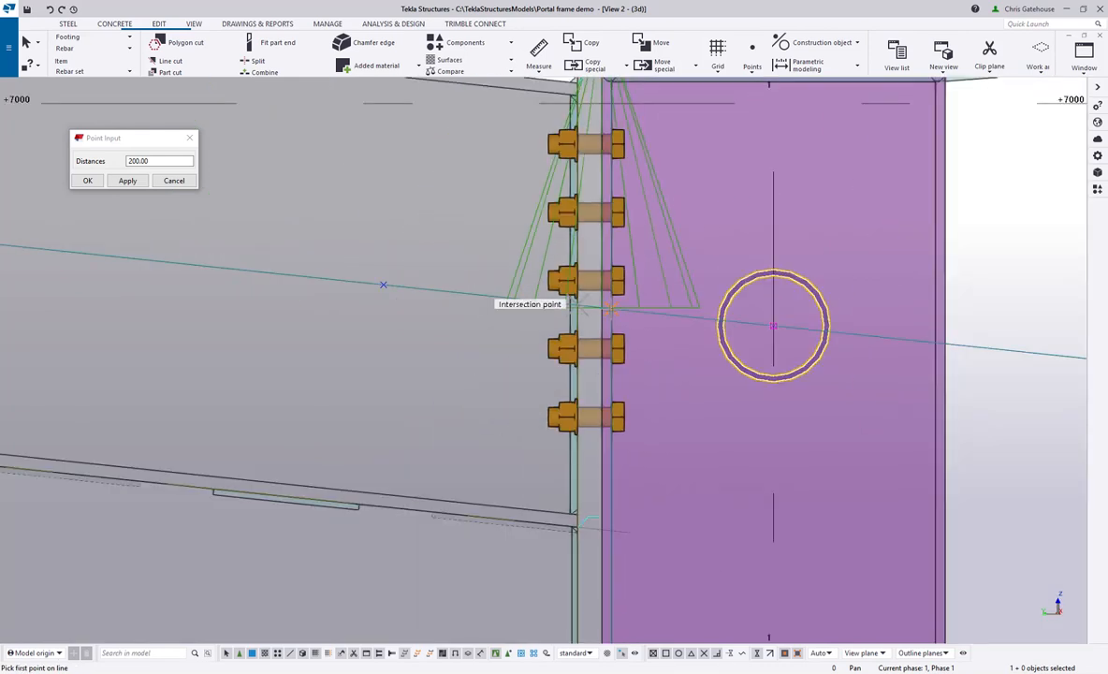
# Create two evenly spaced dividing points on the construction line between the rafter's apex and eaves points
pyautogui.rightClick(528, 233)
pyautogui.click(532, 238)
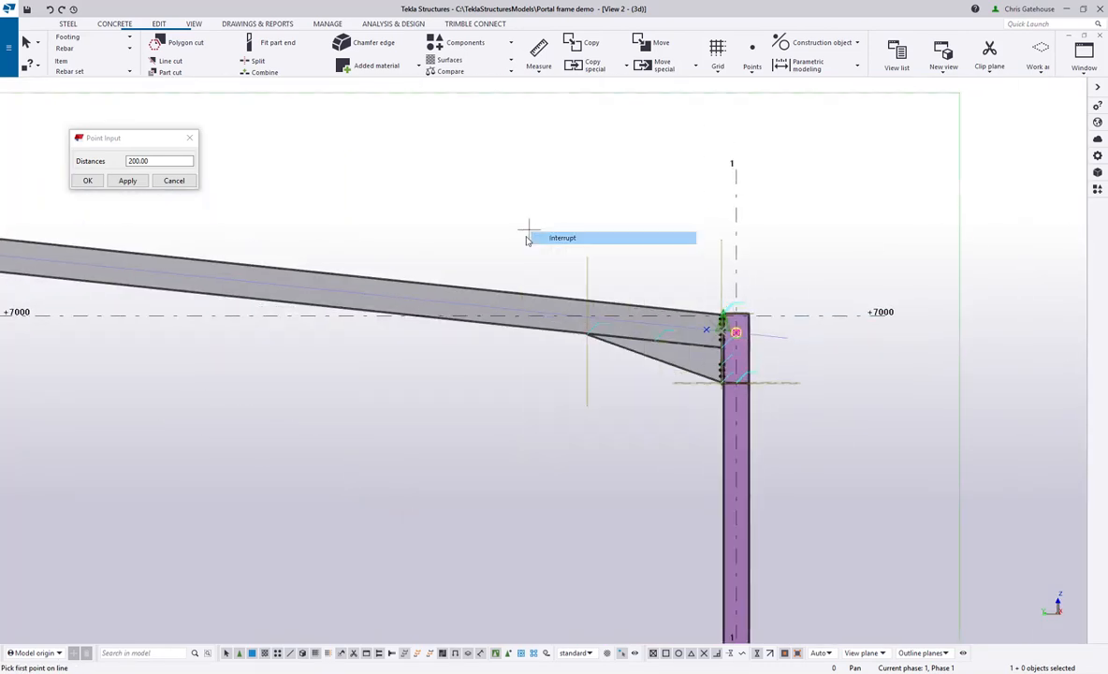
pyautogui.click(190, 138)
pyautogui.scroll(-2, 235, 203)
pyautogui.moveTo(235, 203); pyautogui.dragTo(426, 273, button='middle')
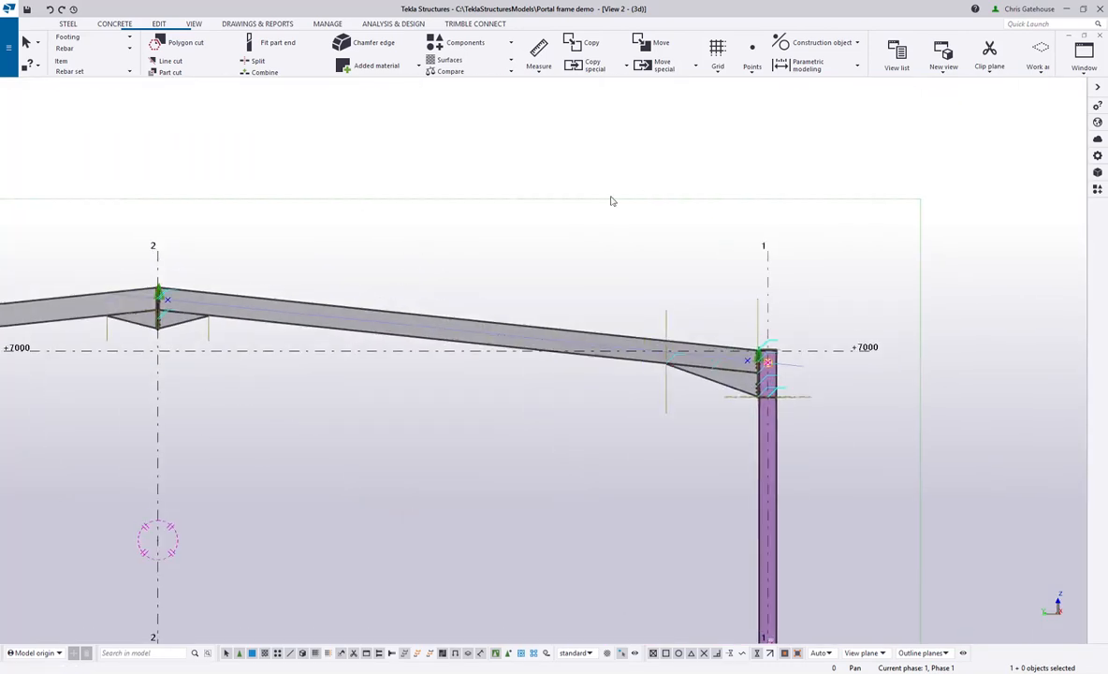
pyautogui.click(745, 64)
pyautogui.click(717, 106)
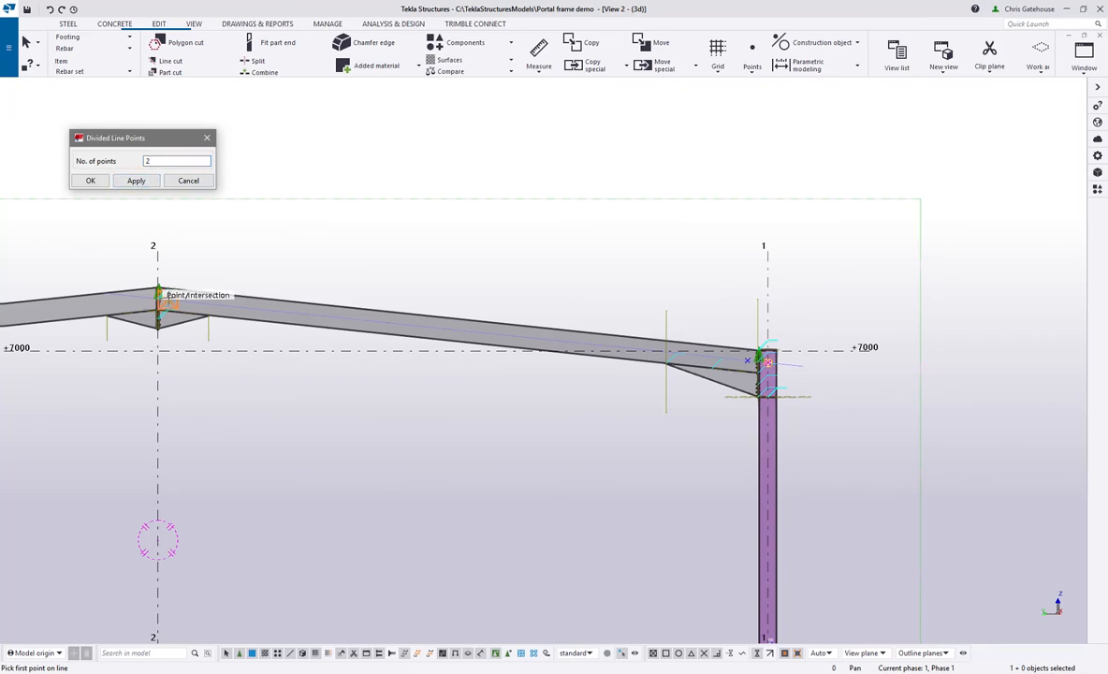
pyautogui.click(158, 292)
pyautogui.rightClick(599, 272)
pyautogui.click(622, 281)
pyautogui.click(206, 139)
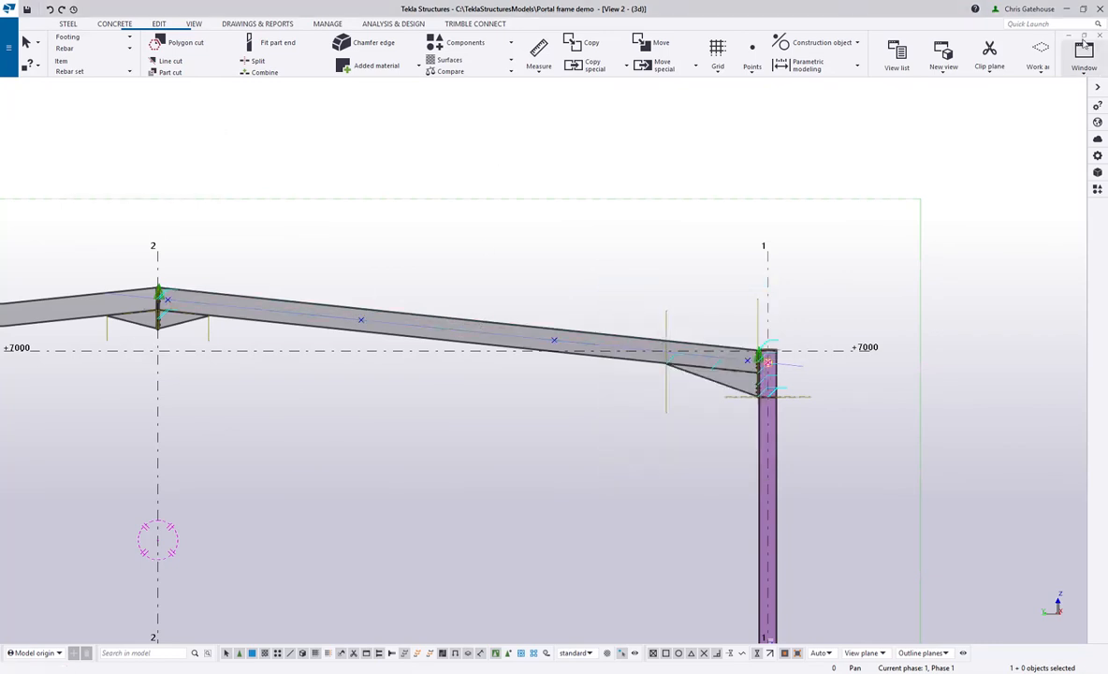
# Move the apex point and the dividing point nearer the eaves from the grid line A rafter to the grid line B rafter
pyautogui.click(1083, 50)
pyautogui.click(507, 89)
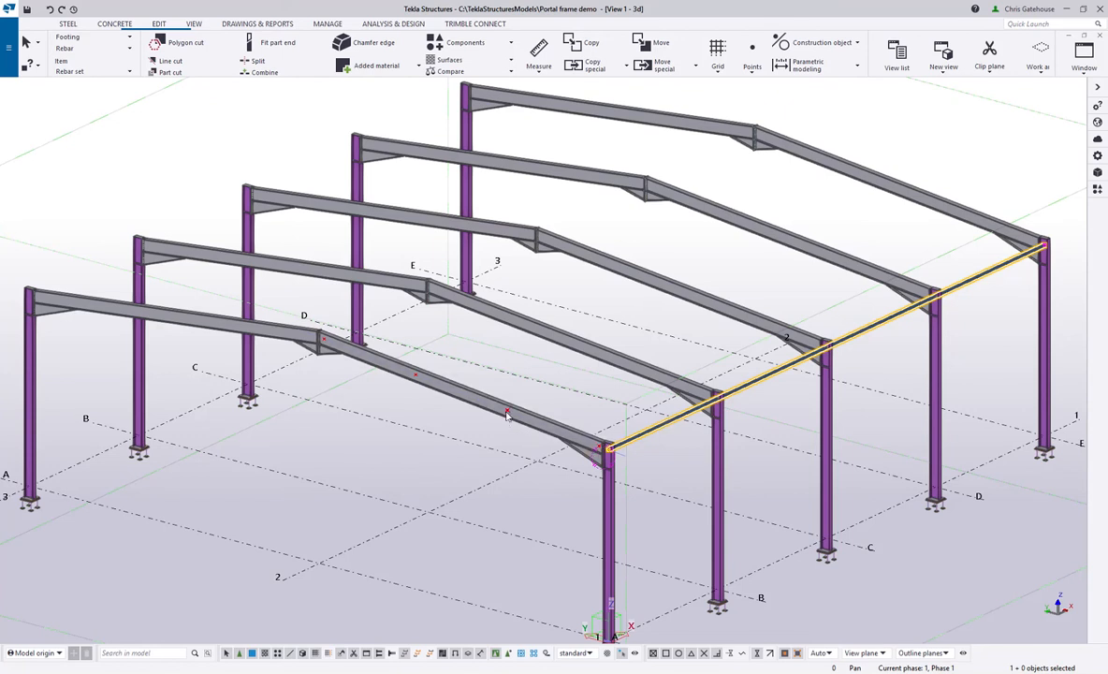
pyautogui.keyDown('ctrl'); pyautogui.click(355, 368); pyautogui.keyUp('ctrl')
pyautogui.rightClick(298, 313)
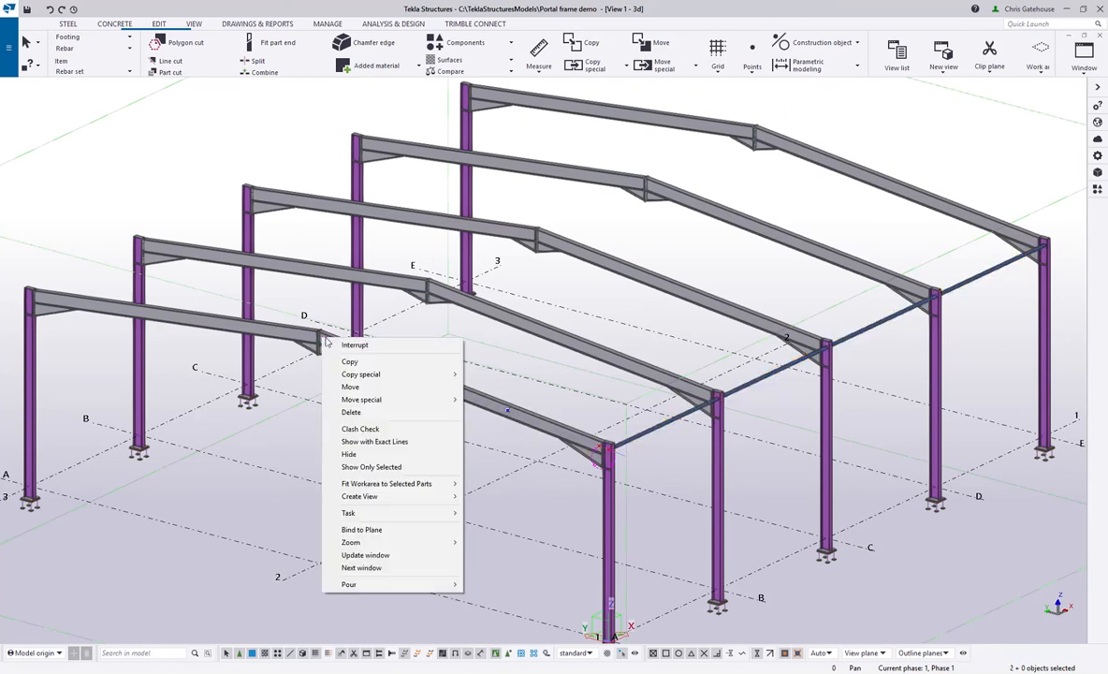
pyautogui.click(342, 397)
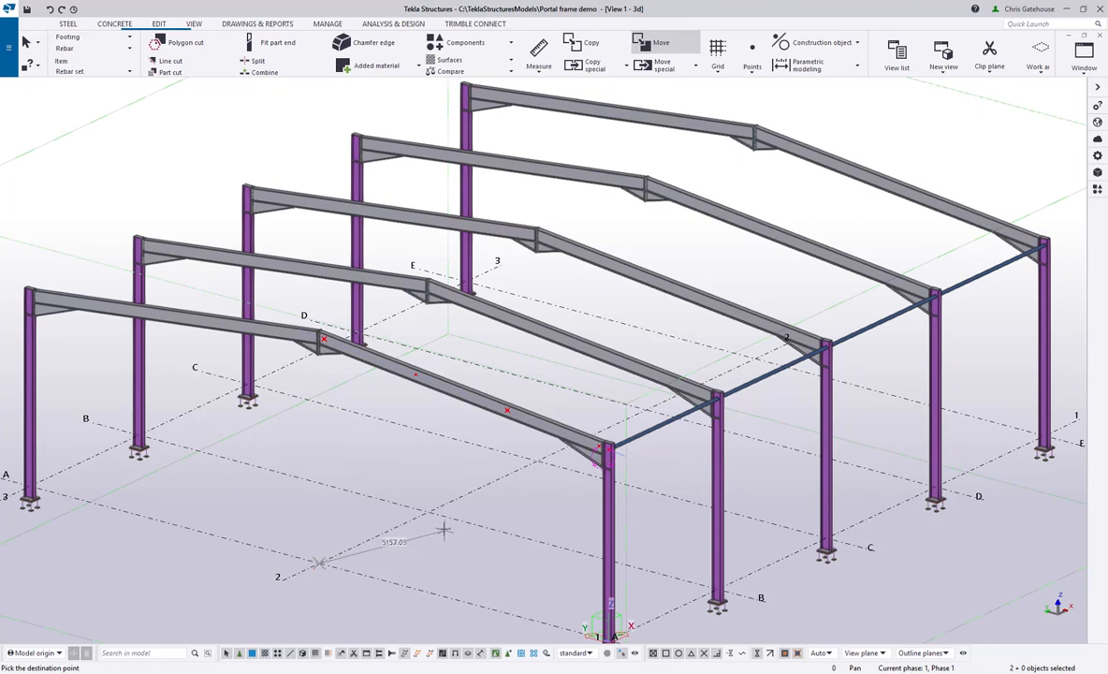
pyautogui.click(427, 513)
pyautogui.click(538, 270)
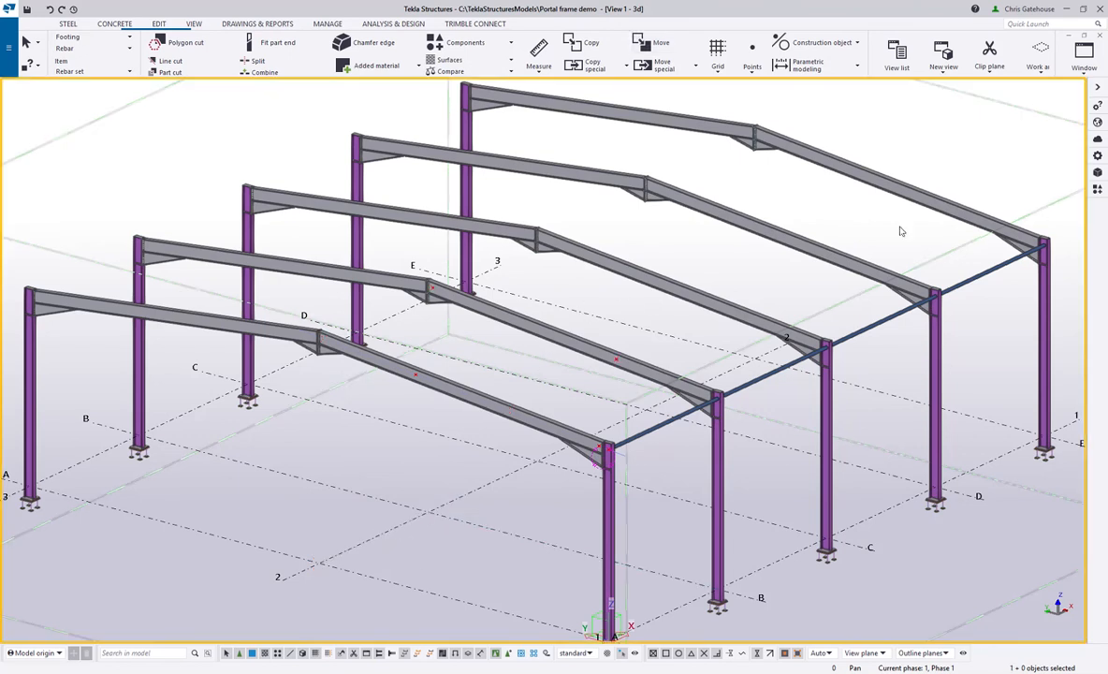
# Model three zigzag roof braces through the points on the grid A and B rafters, from the apex on B to the eaves on A
pyautogui.click(68, 23)
pyautogui.click(105, 54)
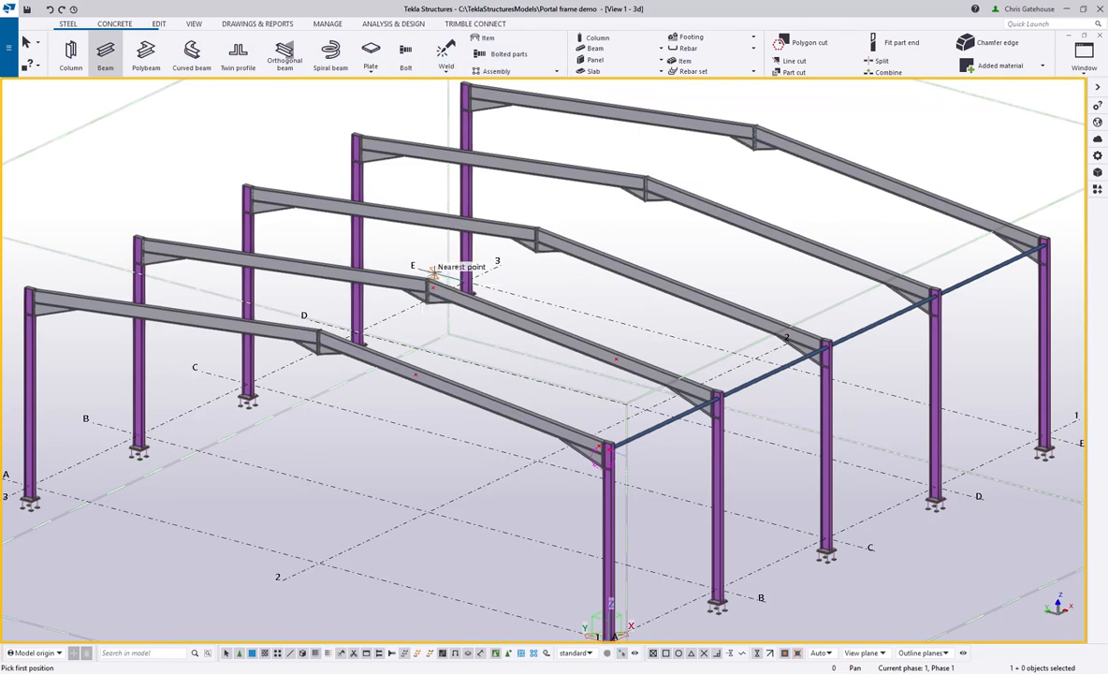
pyautogui.click(430, 287)
pyautogui.click(415, 372)
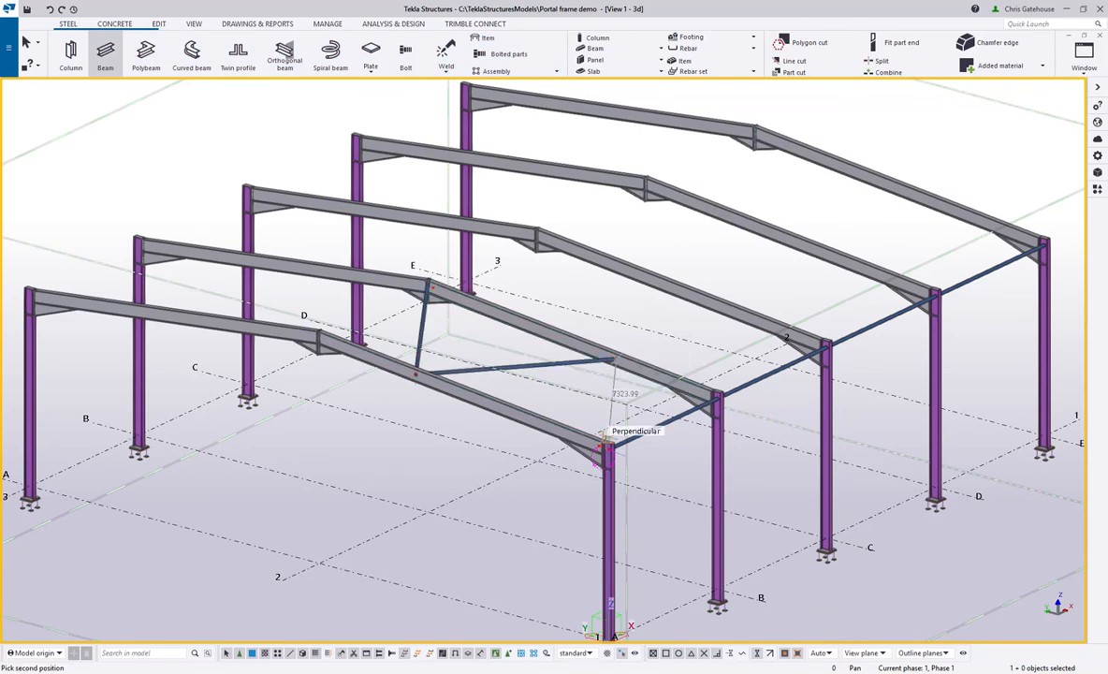
pyautogui.rightClick(604, 283)
pyautogui.click(628, 296)
# Examine the roof braces and how their ends meet the grid line A rafter
pyautogui.scroll(3, 640, 421)
pyautogui.scroll(-2, 349, 293)
pyautogui.scroll(1, 311, 250)
pyautogui.click(281, 243)
pyautogui.scroll(2, 281, 243)
pyautogui.scroll(1, 281, 236)
pyautogui.moveTo(281, 234); pyautogui.dragTo(305, 274)
pyautogui.scroll(-3, 357, 397)
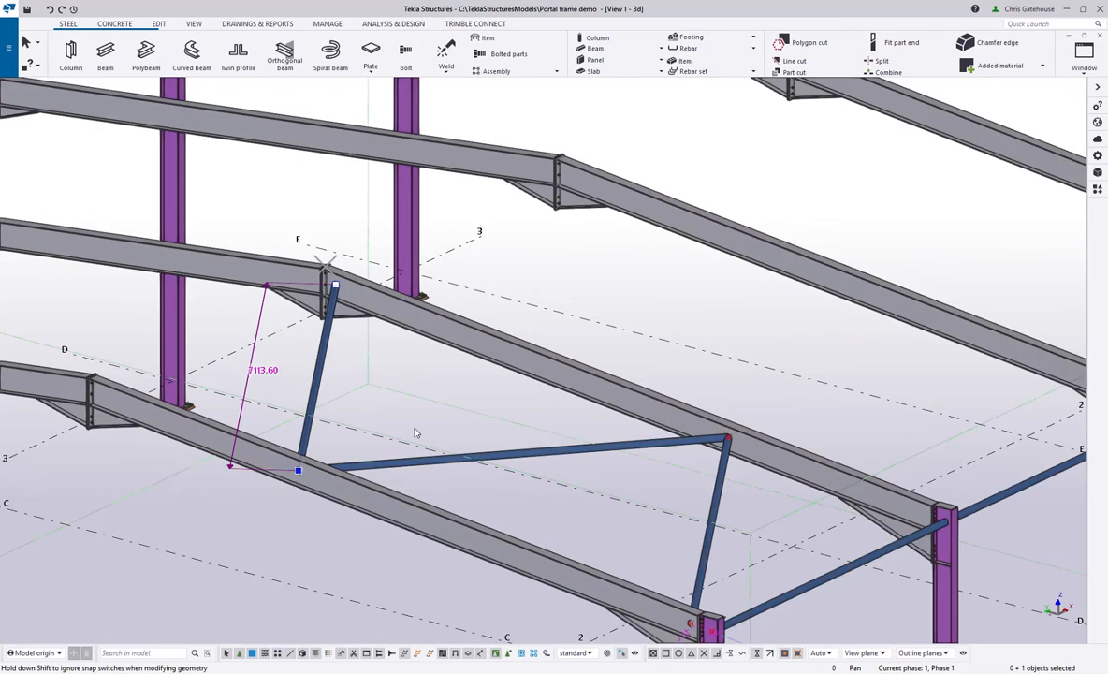
pyautogui.scroll(6, 305, 472)
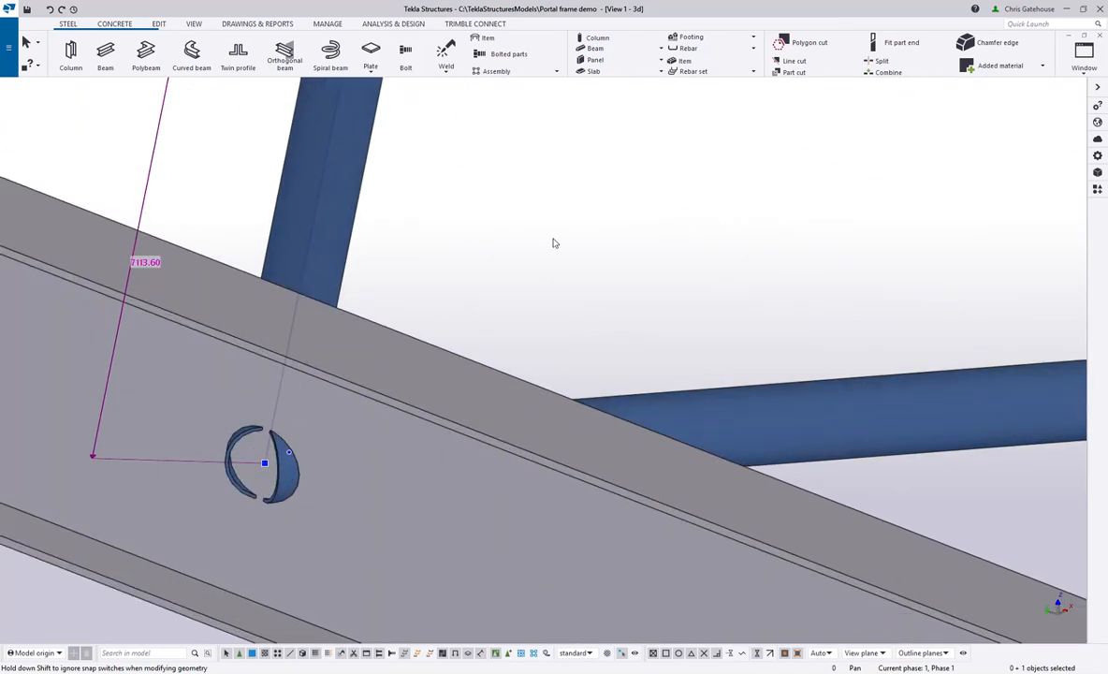
pyautogui.click(553, 242)
pyautogui.scroll(-2, 552, 243)
pyautogui.scroll(-10, 407, 279)
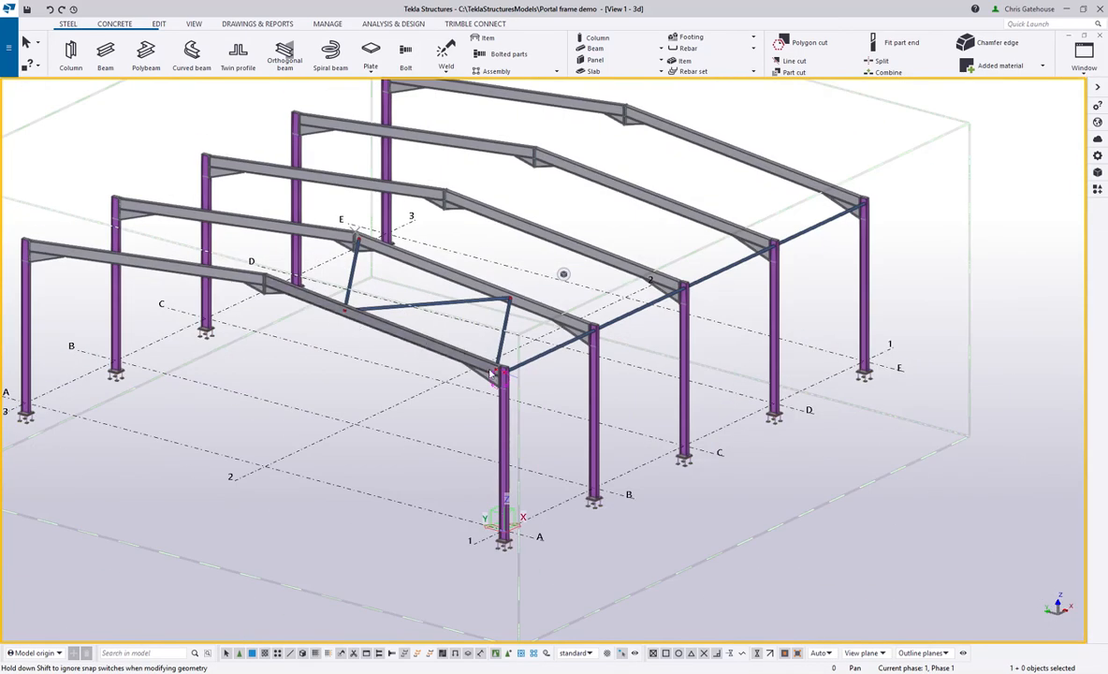
pyautogui.scroll(3, 583, 404)
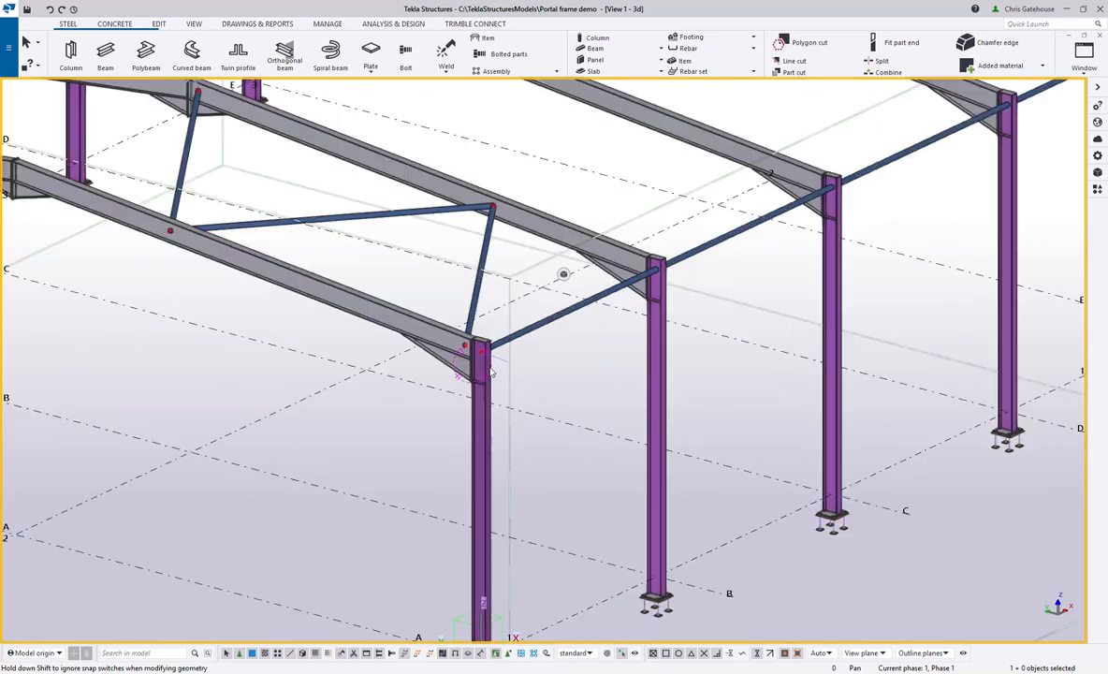
# Create an elevation view along grid line 1 using two points, maximize it, and render its parts transparently
pyautogui.click(1083, 35)
pyautogui.scroll(-3, 426, 242)
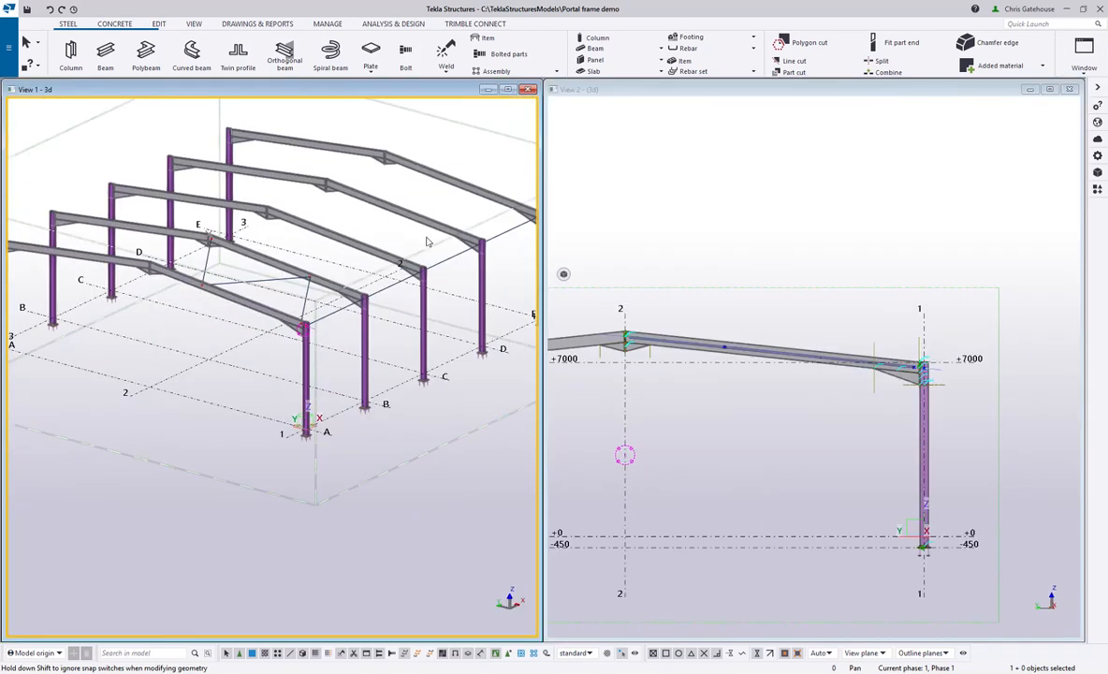
pyautogui.click(194, 24)
pyautogui.click(248, 71)
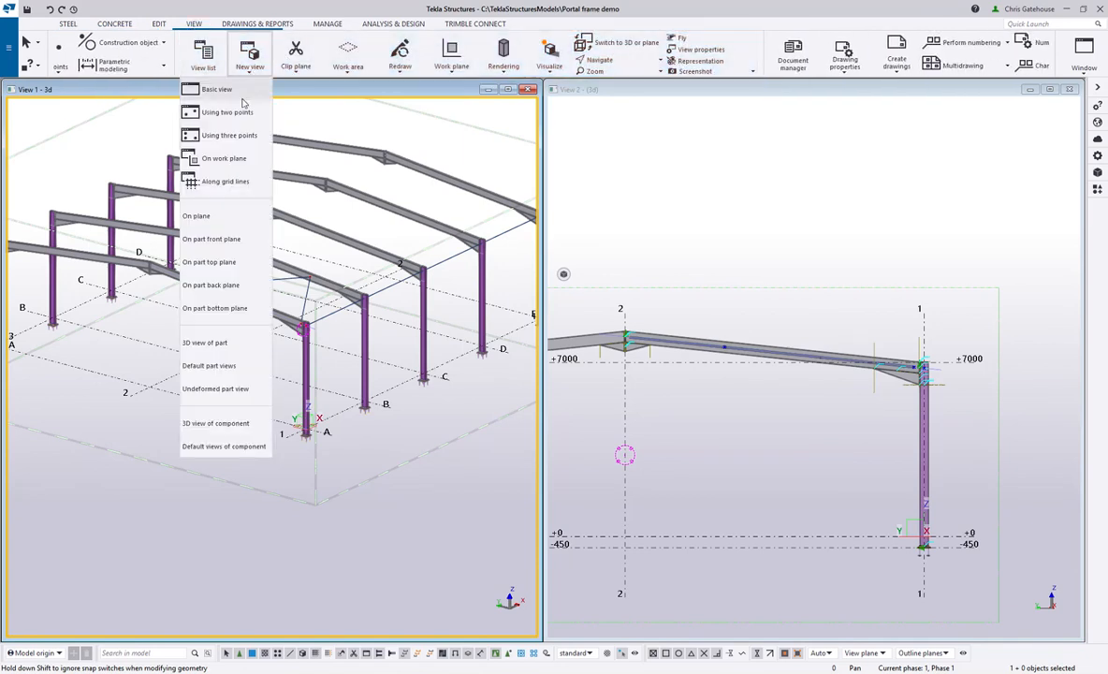
pyautogui.click(230, 112)
pyautogui.click(331, 421)
pyautogui.click(451, 362)
pyautogui.rightClick(419, 252)
pyautogui.click(440, 260)
pyautogui.click(596, 120)
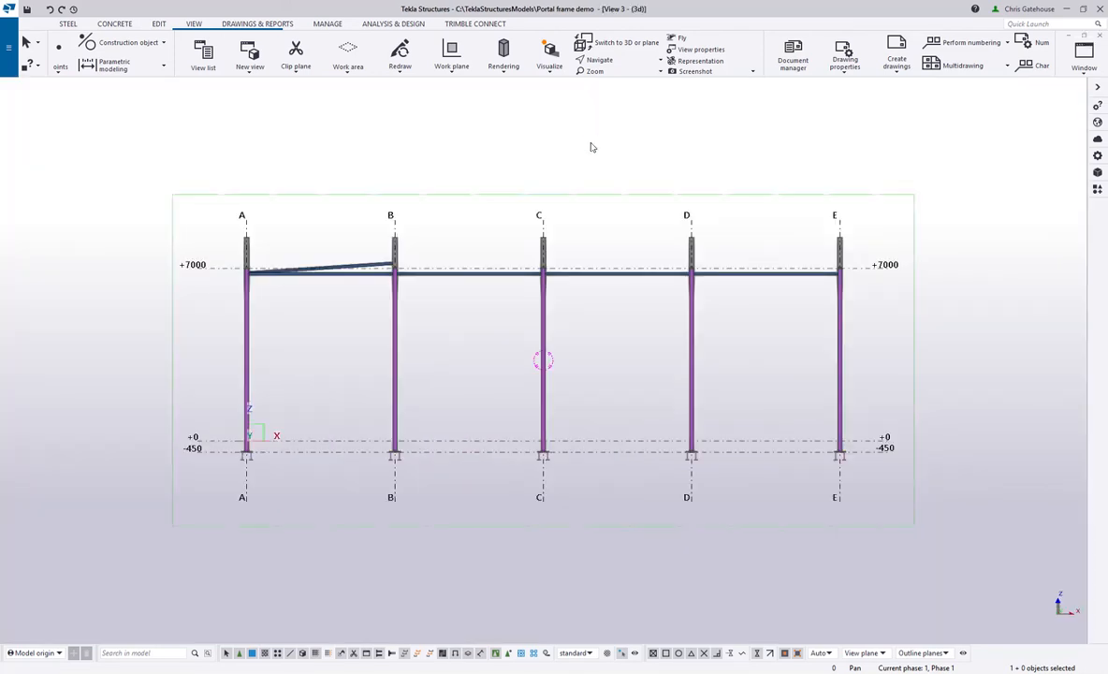
pyautogui.scroll(5, 266, 344)
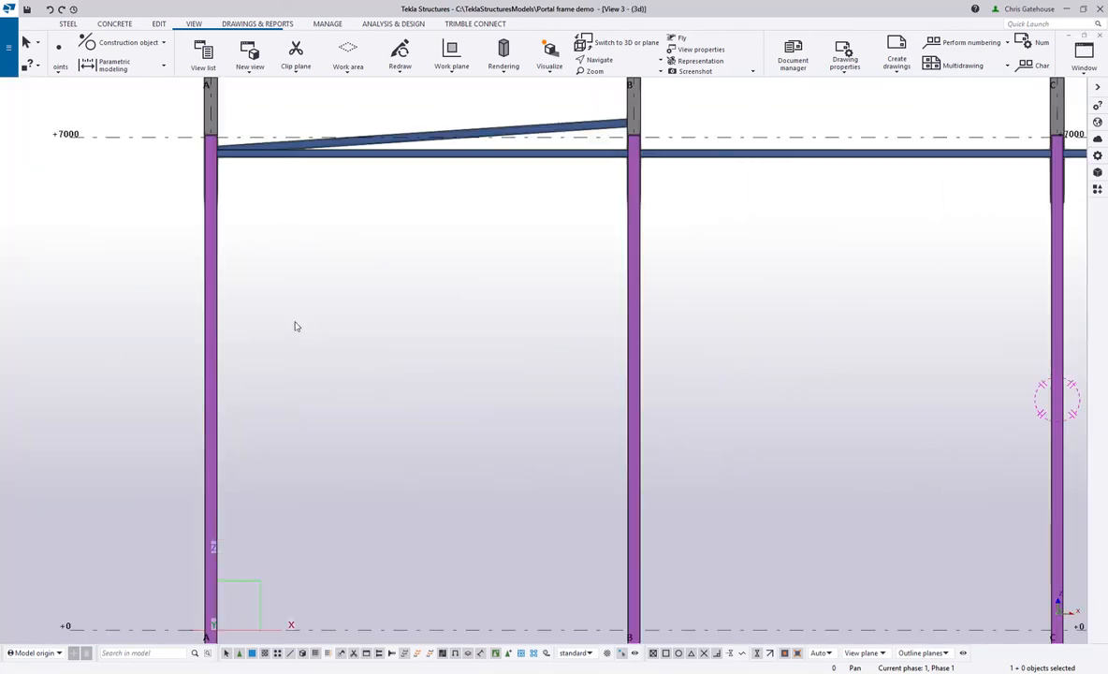
pyautogui.hotkey('ctrl', '2')
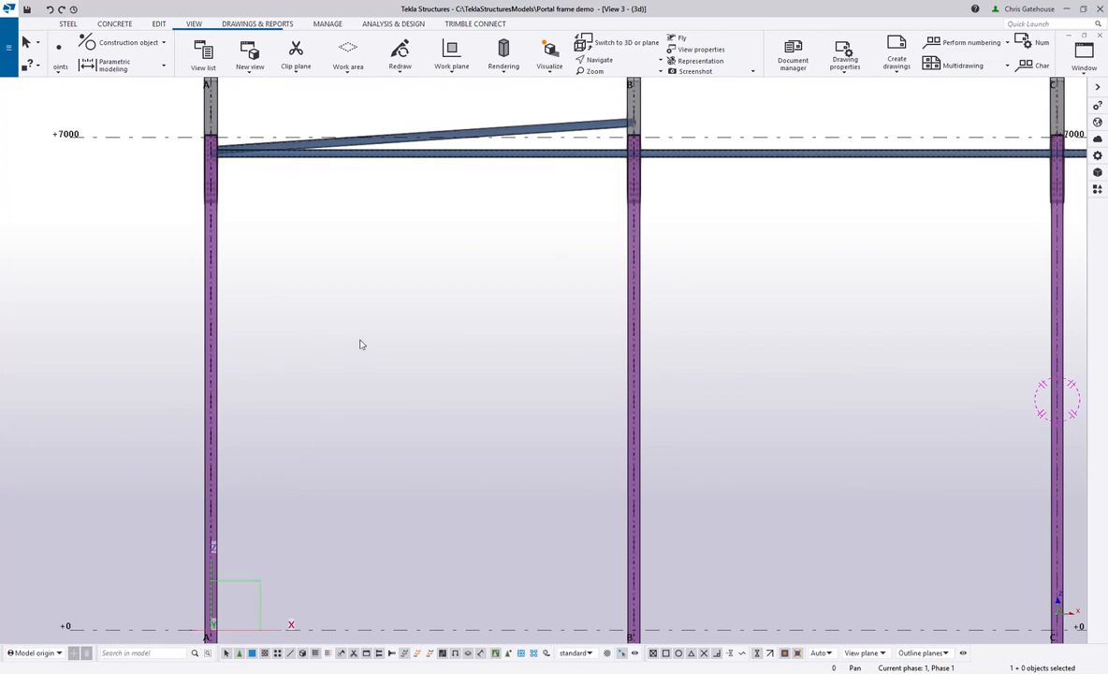
# Create one dividing point on the grid B column, midway between the eaves tie intersection and the column base
pyautogui.scroll(-2, 379, 337)
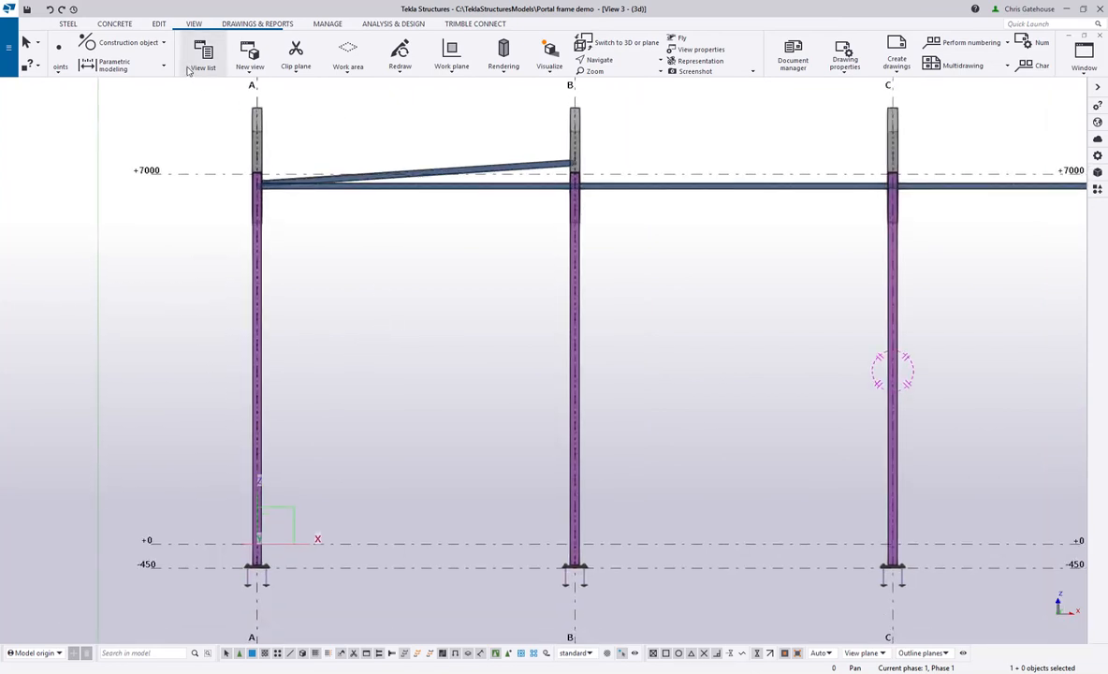
pyautogui.click(160, 23)
pyautogui.click(751, 66)
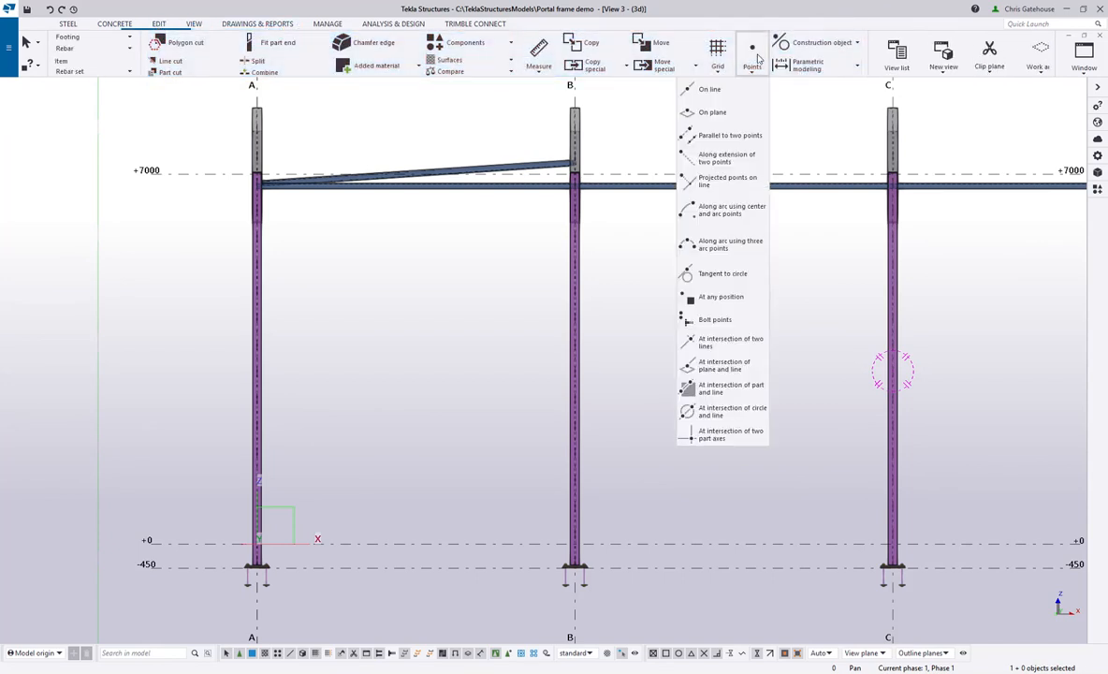
pyautogui.click(721, 90)
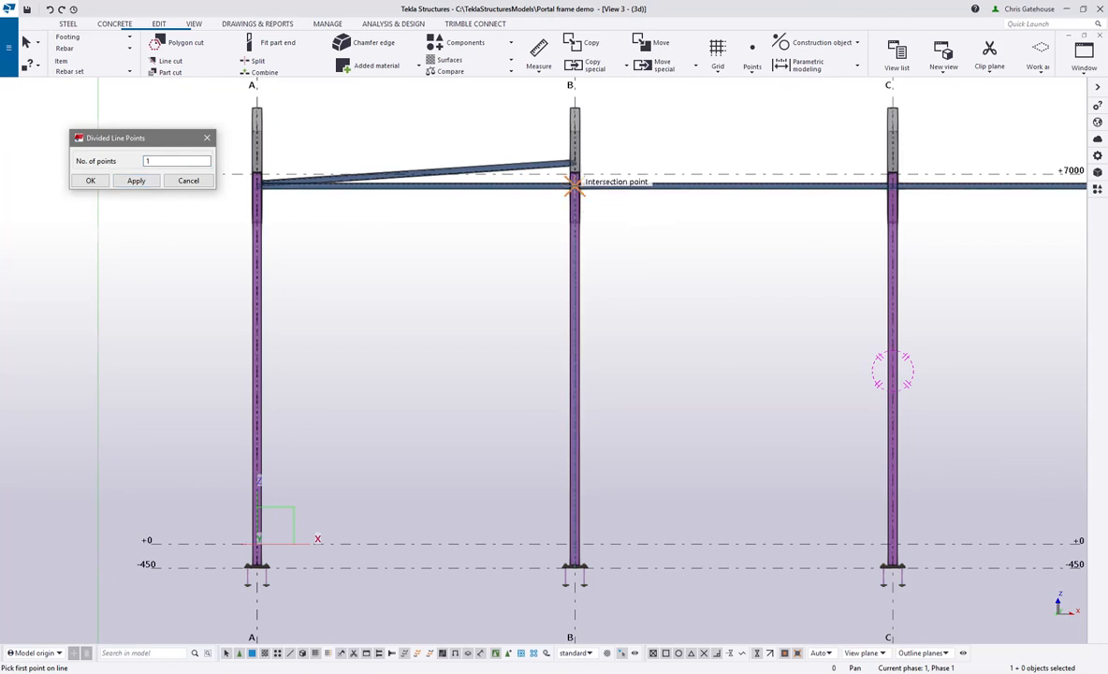
pyautogui.click(573, 184)
pyautogui.scroll(2, 563, 565)
pyautogui.scroll(6, 562, 565)
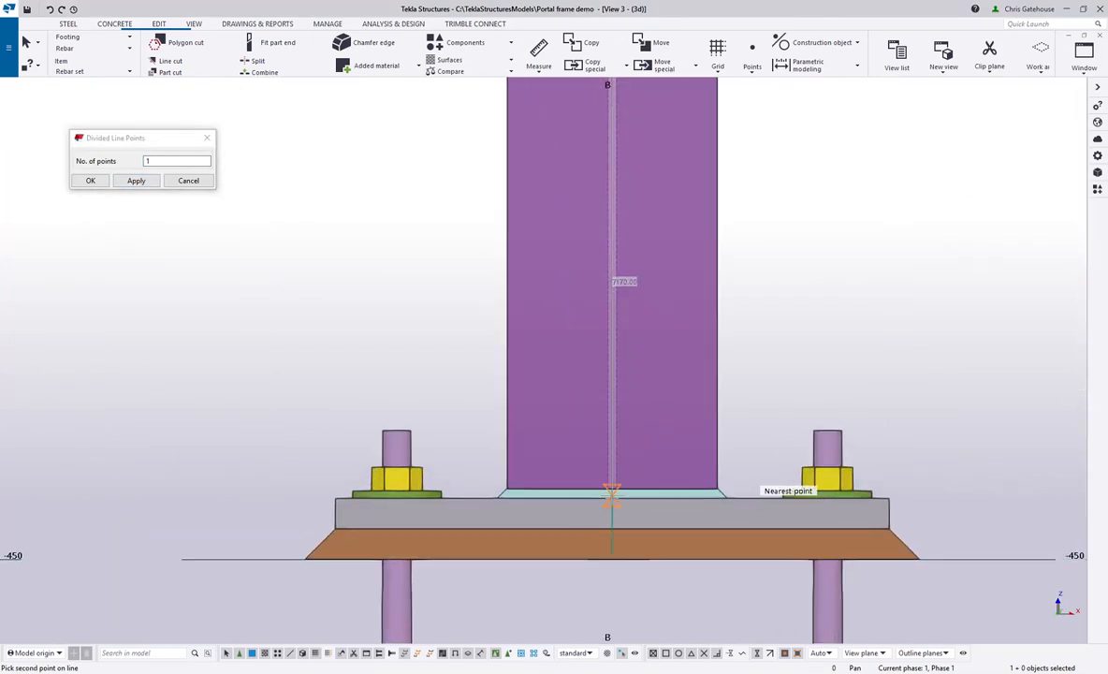
pyautogui.scroll(5, 611, 493)
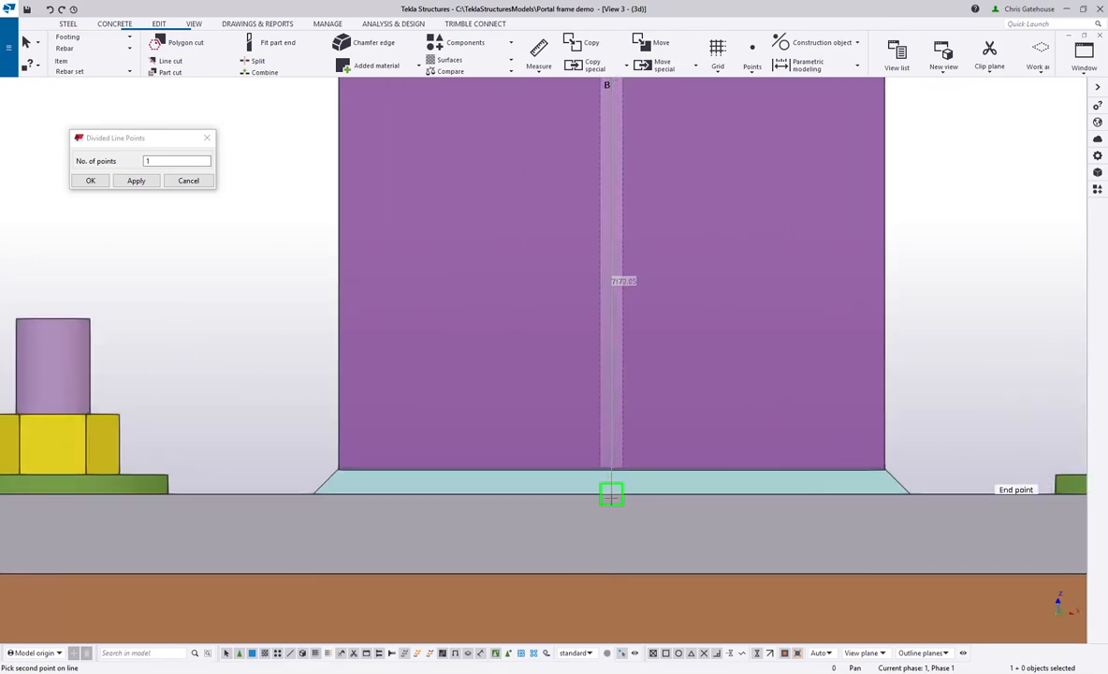
pyautogui.click(613, 502)
pyautogui.scroll(-8, 613, 502)
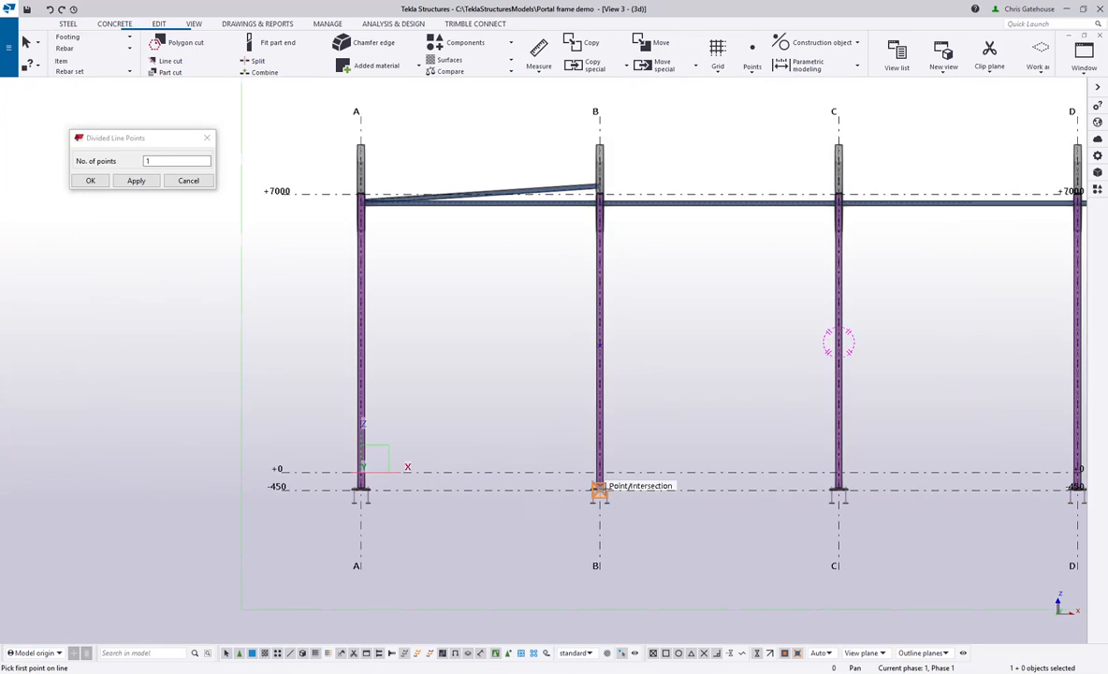
pyautogui.click(207, 138)
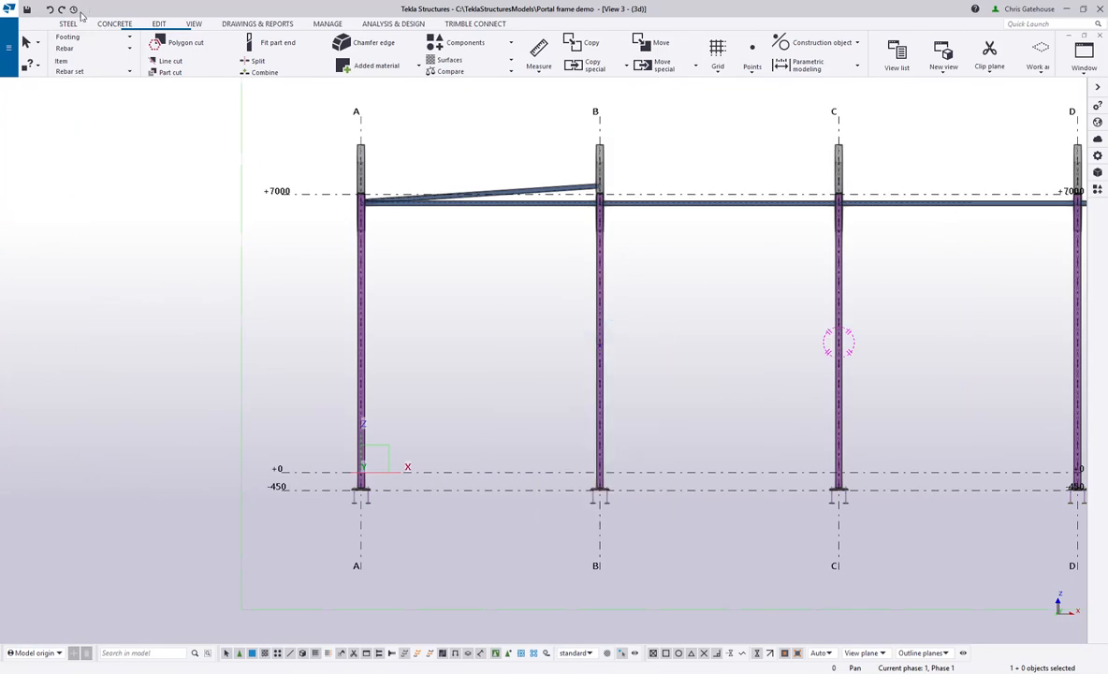
# Model wall braces from the eaves tie at column A to the midway point on column B, and back to column A's base
pyautogui.click(67, 23)
pyautogui.click(105, 53)
pyautogui.scroll(5, 381, 206)
pyautogui.scroll(2, 342, 205)
pyautogui.click(288, 192)
pyautogui.scroll(-5, 288, 192)
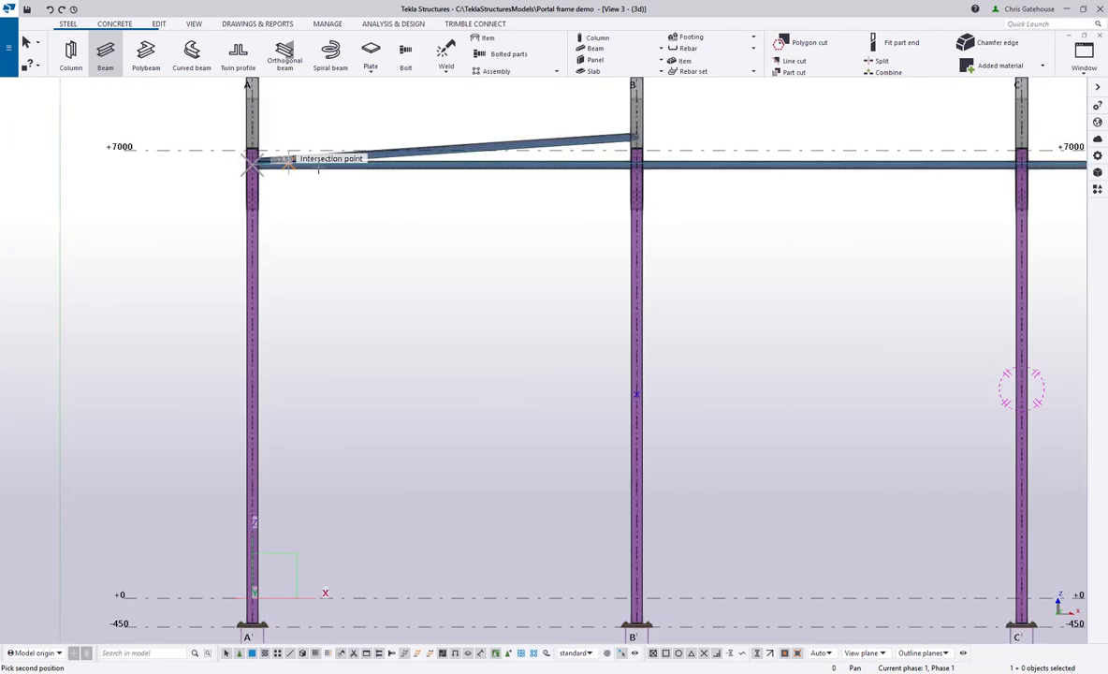
pyautogui.click(649, 395)
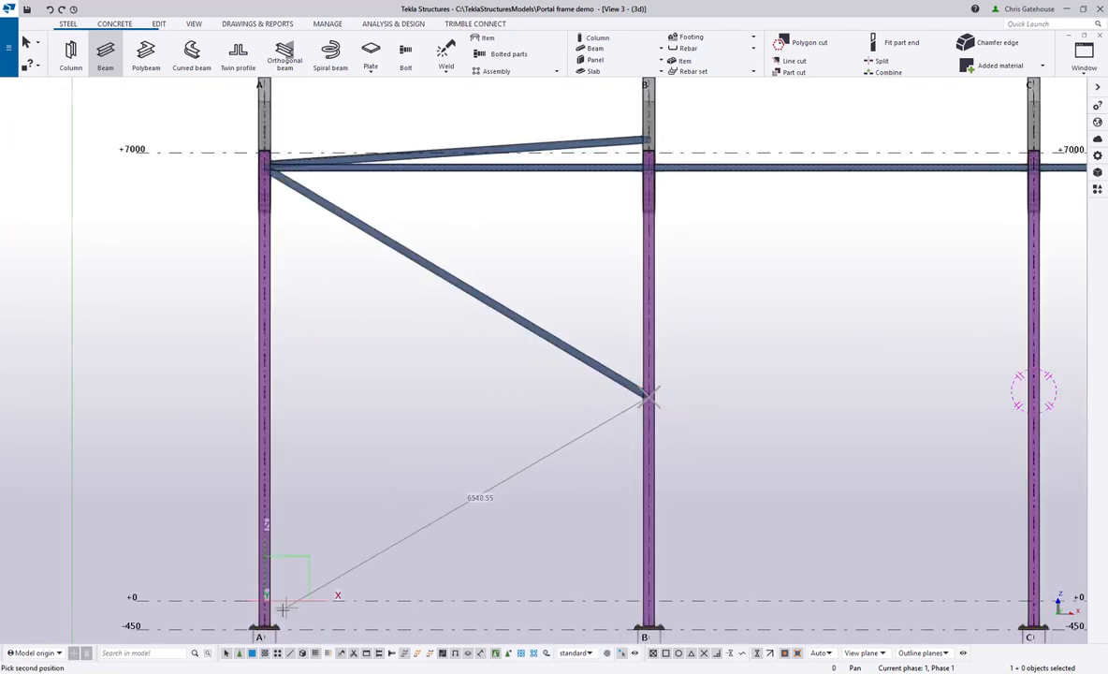
pyautogui.scroll(8, 283, 608)
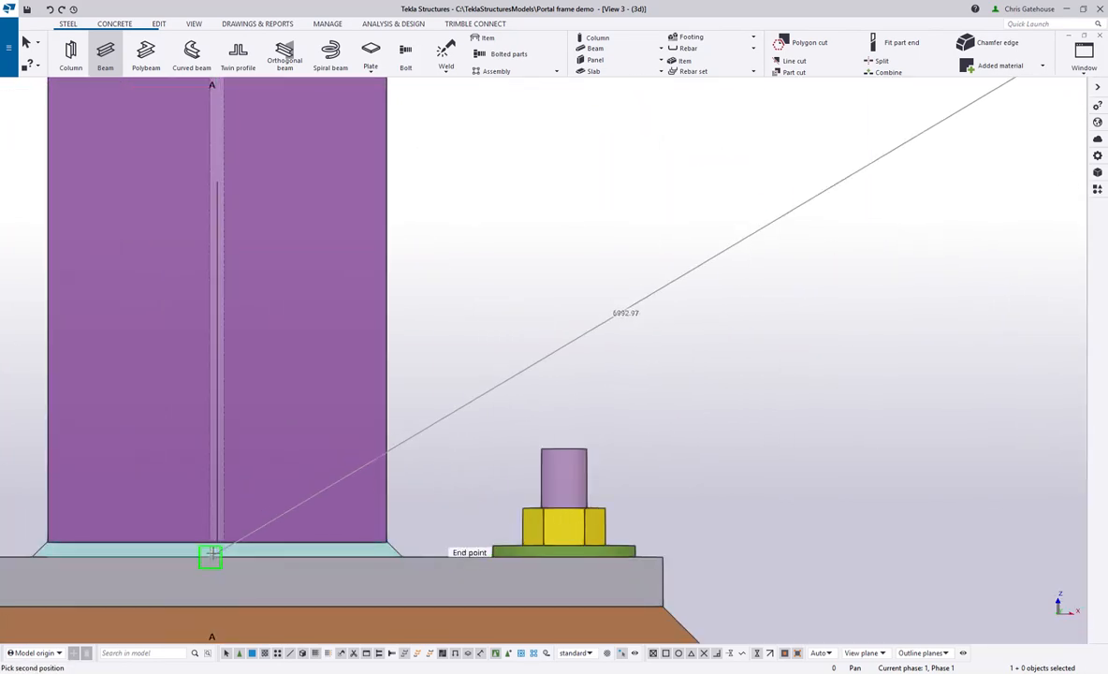